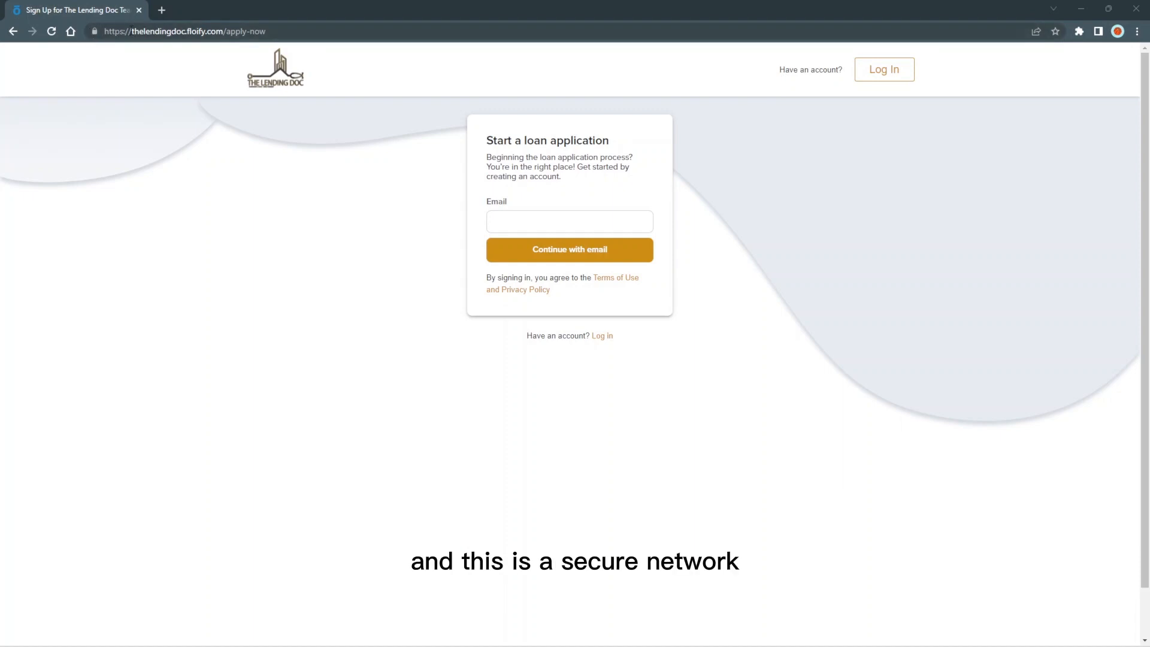
# - Start a loan application by email and submit the account sign-up form
pyautogui.click(94, 31)
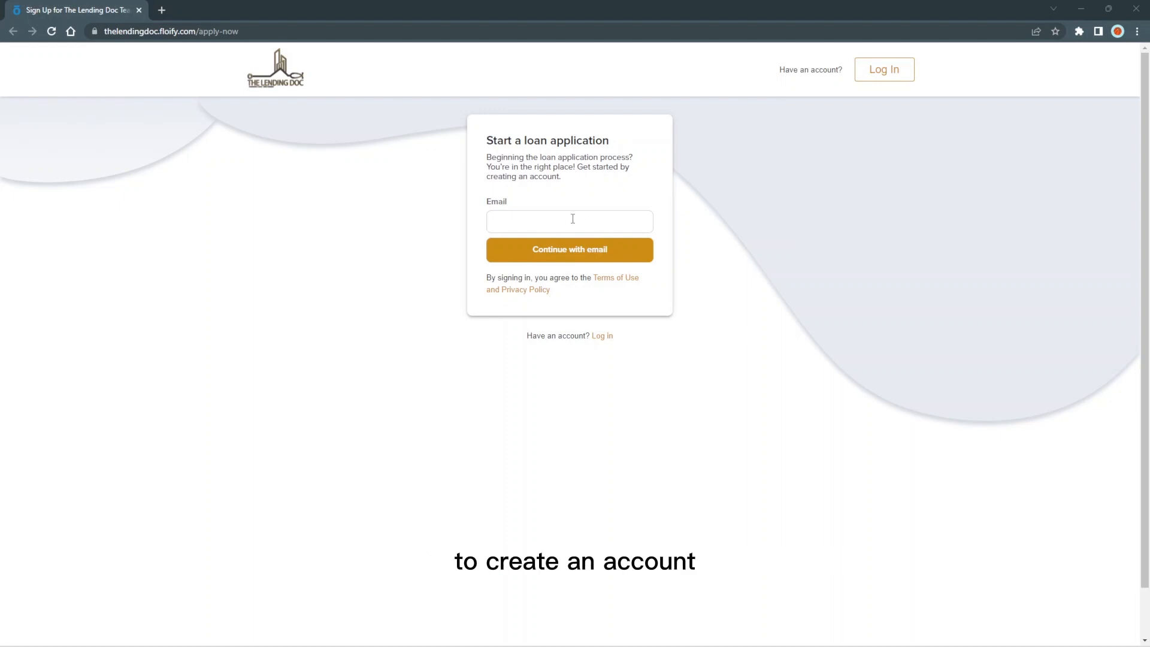
pyautogui.click(567, 253)
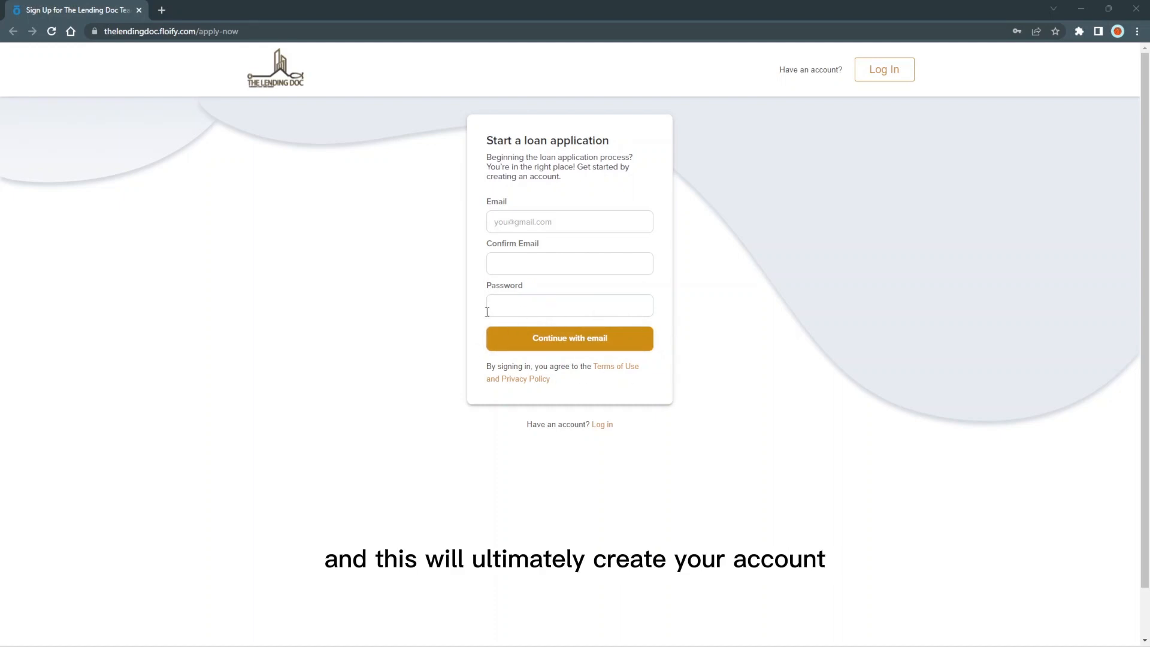
pyautogui.click(582, 346)
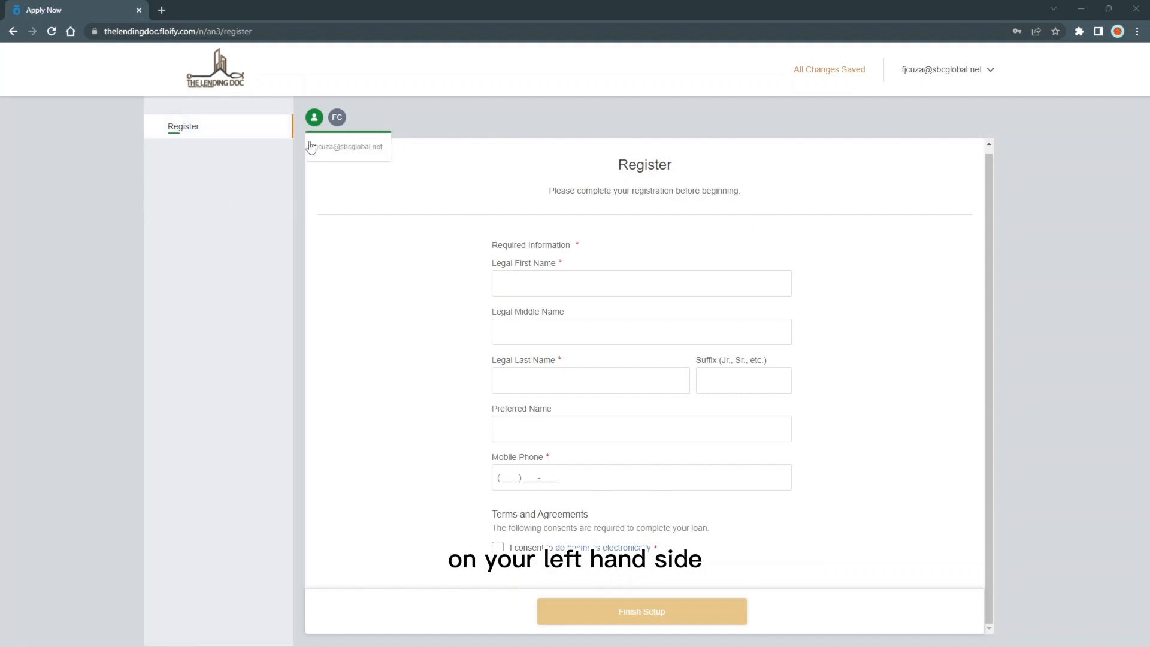
pyautogui.click(574, 280)
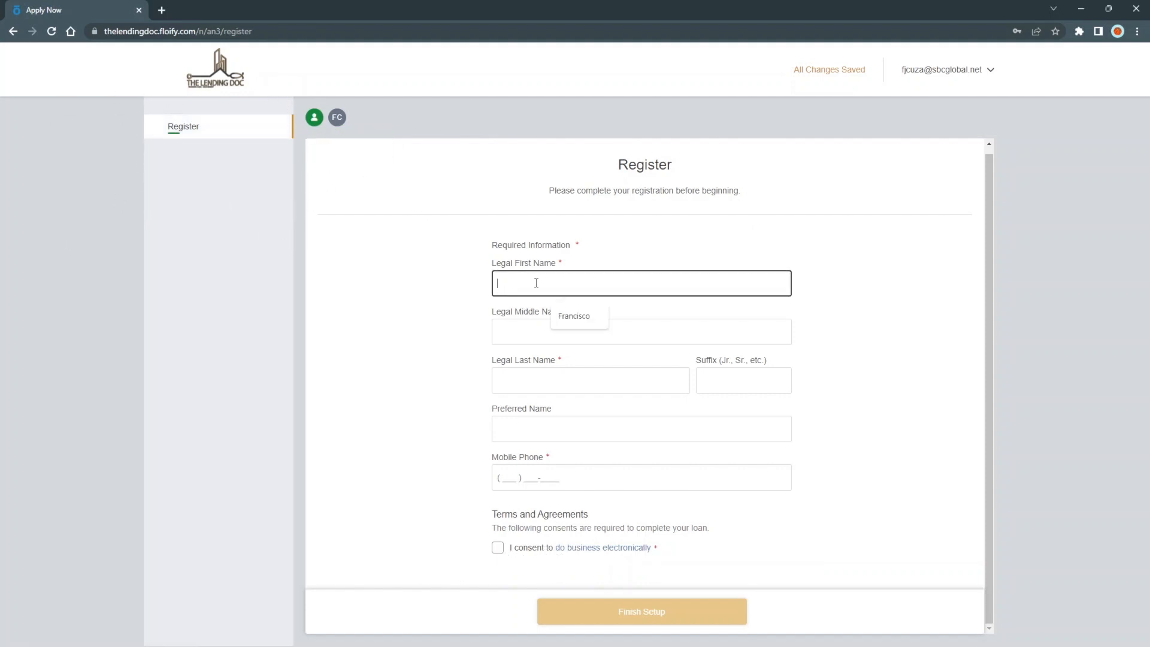
pyautogui.write('first')
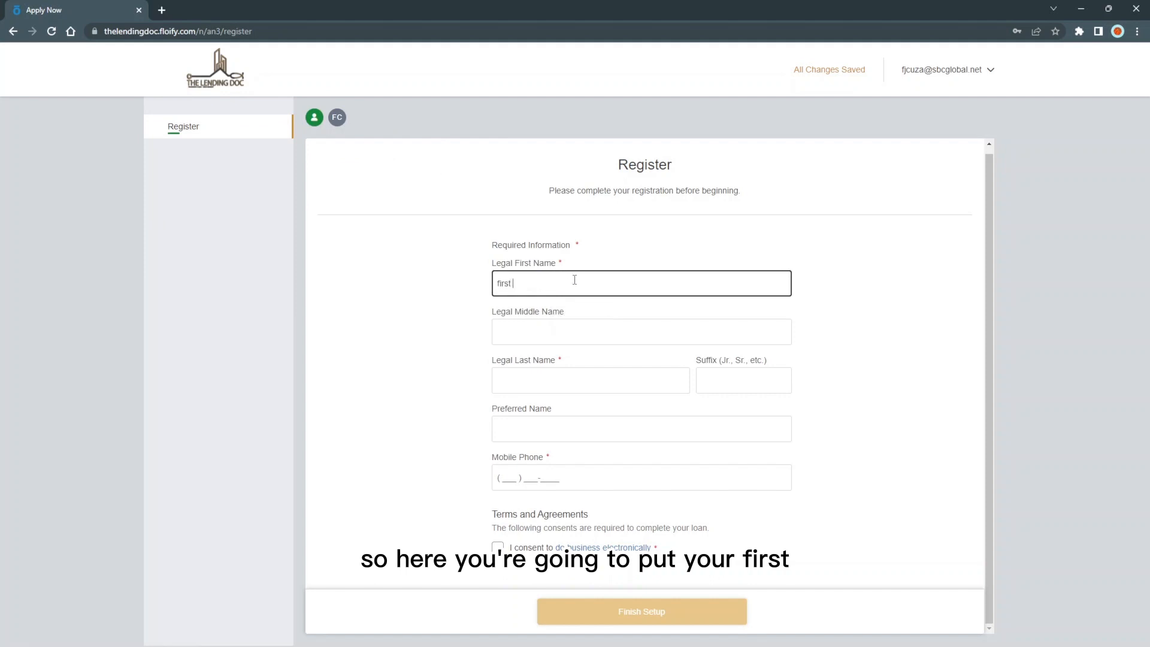
pyautogui.press('BackSpace')
pyautogui.press('BackSpace')
pyautogui.press('BackSpace')
pyautogui.write('Firs')
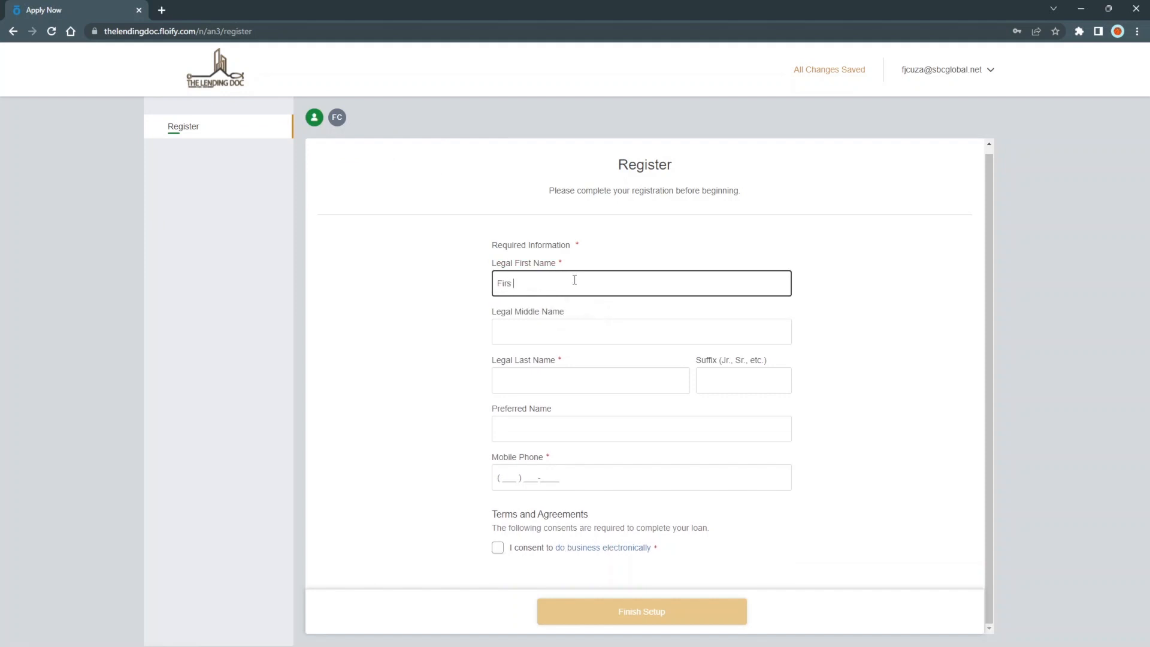
pyautogui.write('t name')
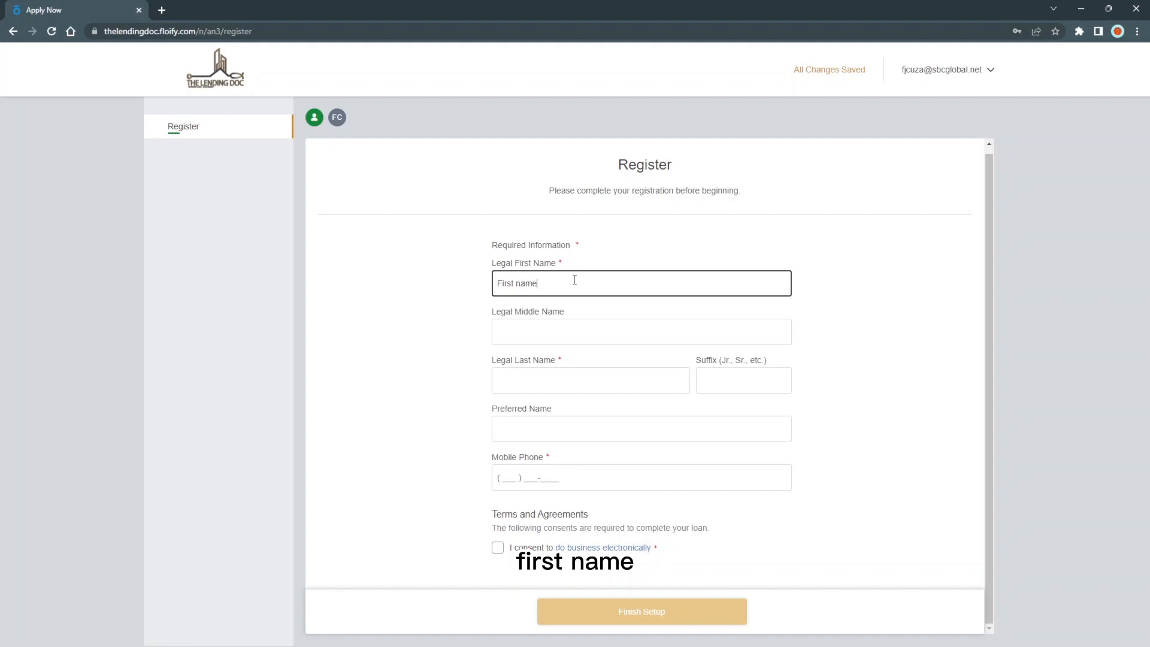
pyautogui.press('BackSpace')
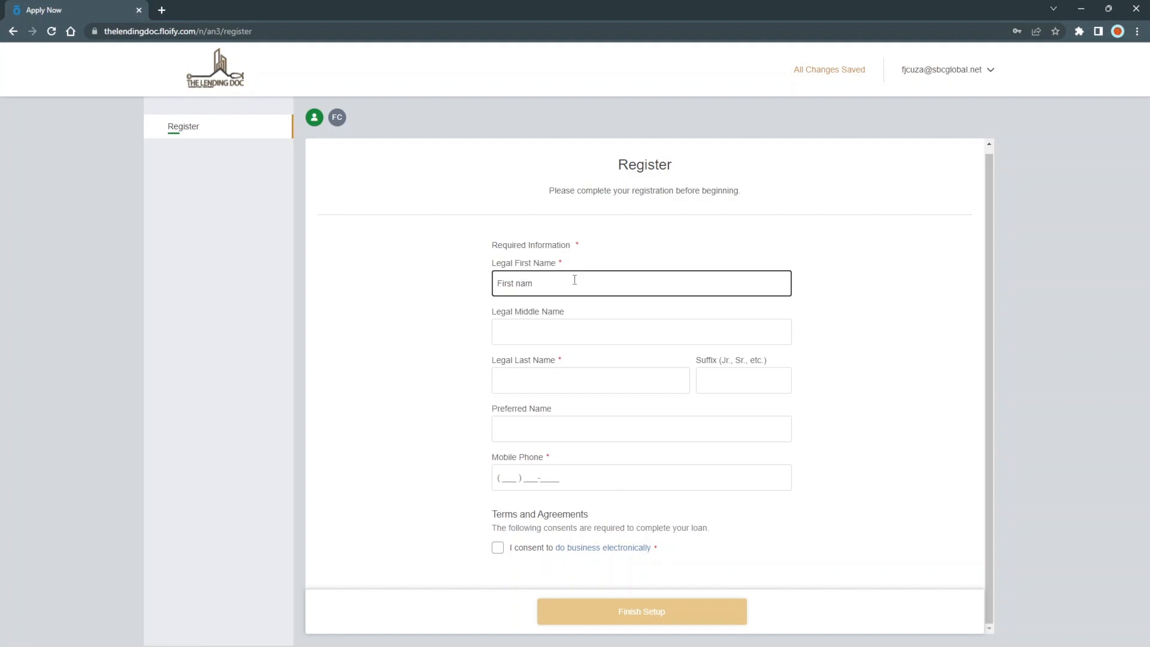
pyautogui.write('e')
# - Enter the applicant's legal first name and legal last name in the registration form
pyautogui.moveTo(575, 279); pyautogui.dragTo(478, 285)
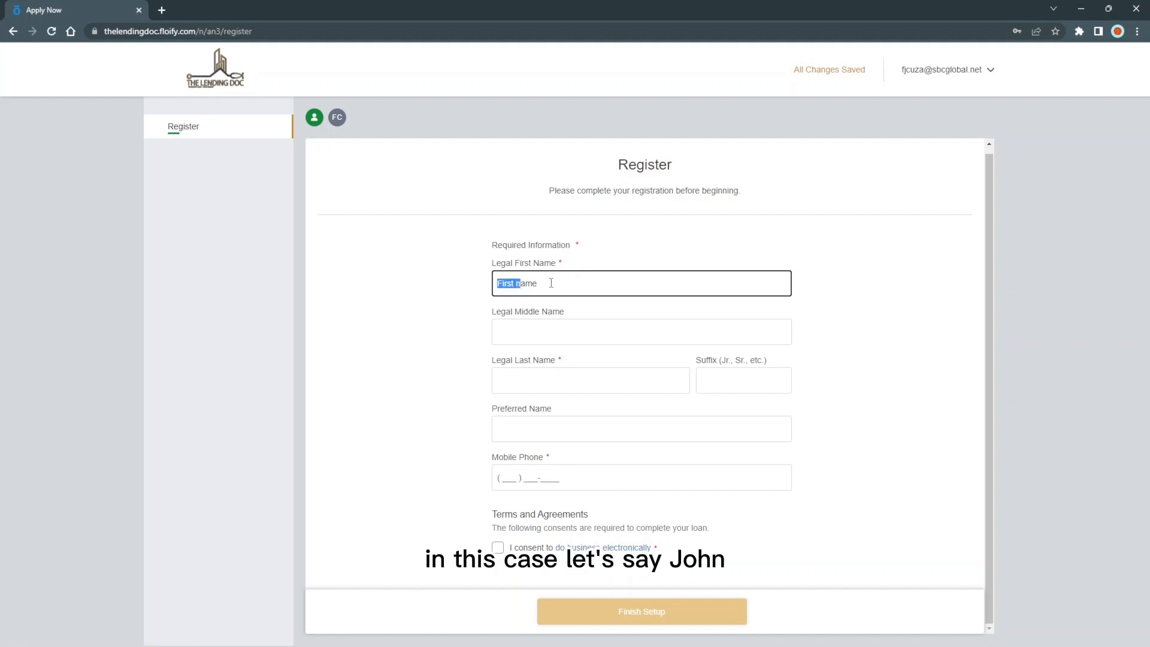
pyautogui.write('jon')
pyautogui.press('BackSpace')
pyautogui.press('BackSpace')
pyautogui.write('John')
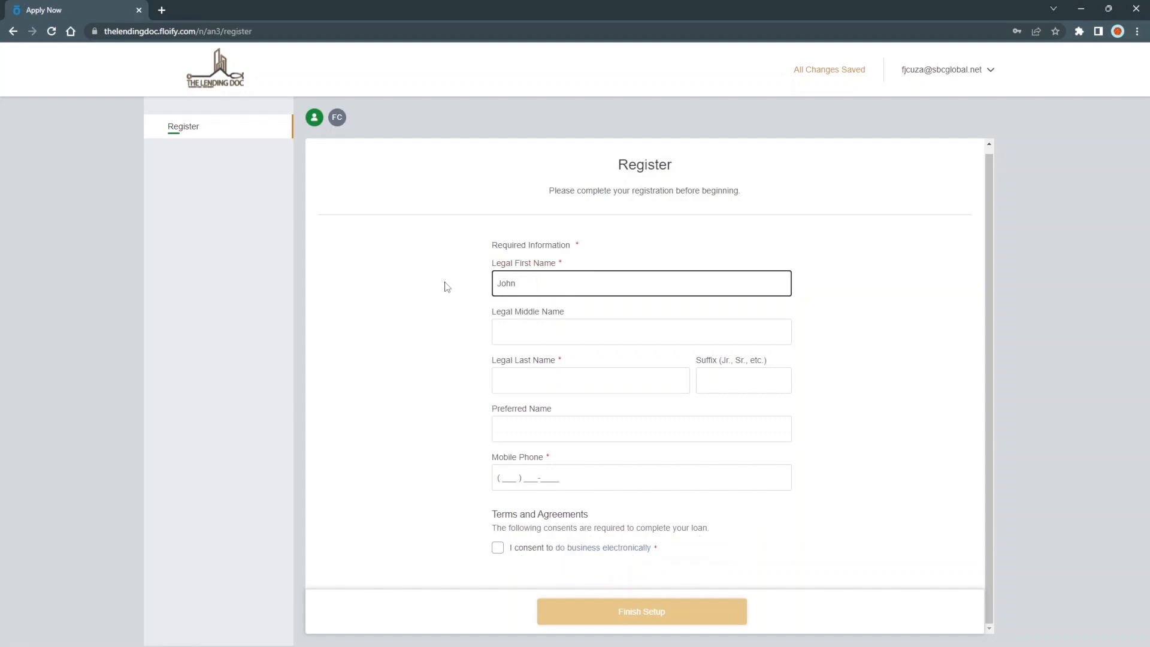
pyautogui.click(531, 382)
pyautogui.write('Bu')
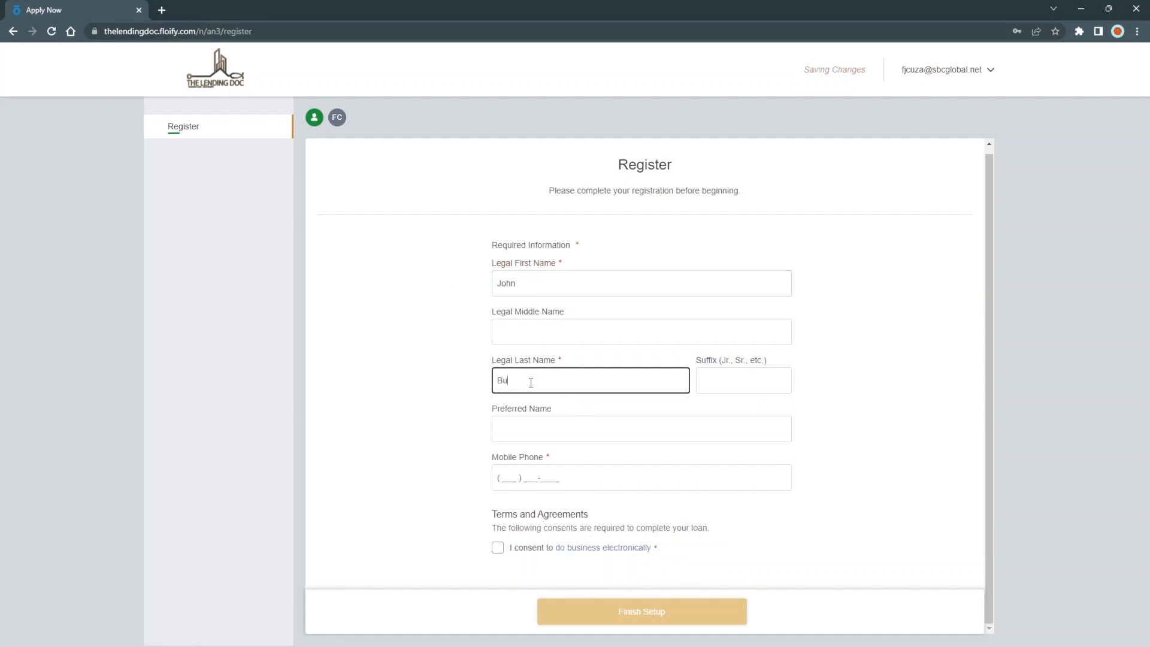
pyautogui.write('yer')
pyautogui.press('BackSpace')
# - Enter the applicant's mobile phone number in the registration form
pyautogui.click(504, 476)
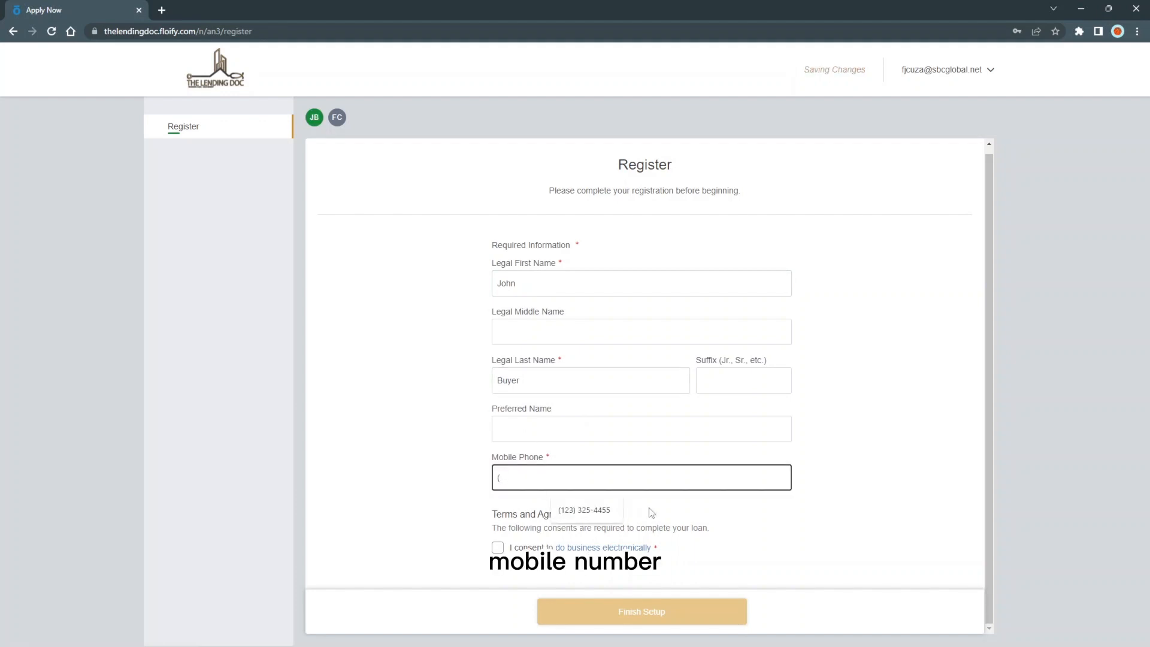
pyautogui.write('125) ')
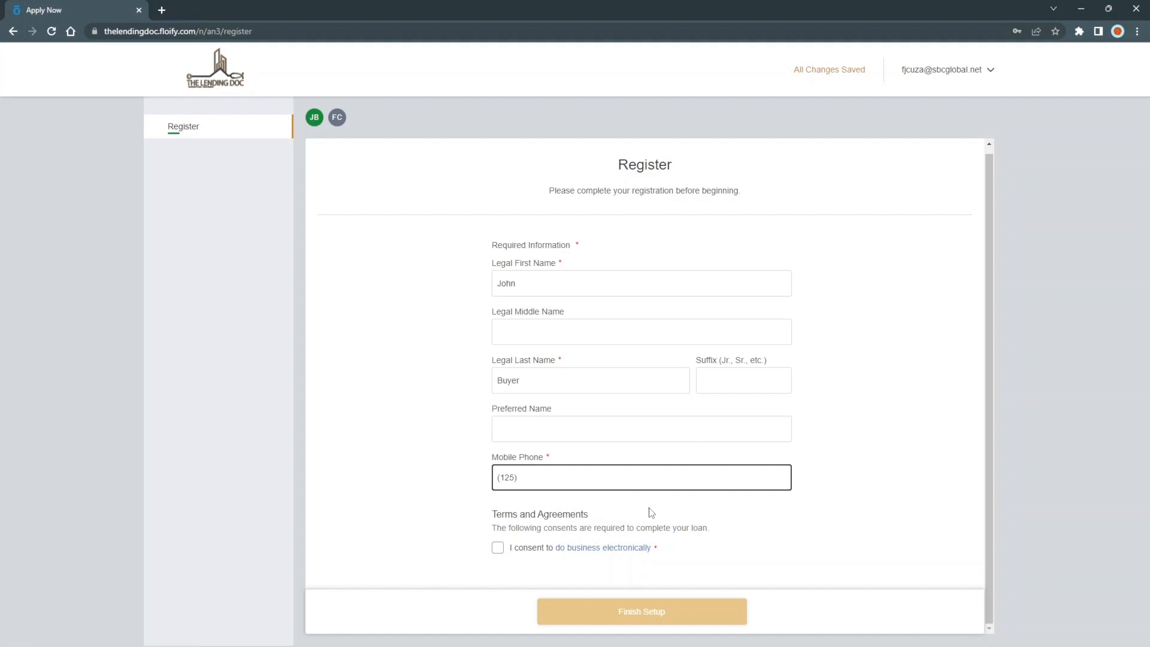
pyautogui.write('887-7777')
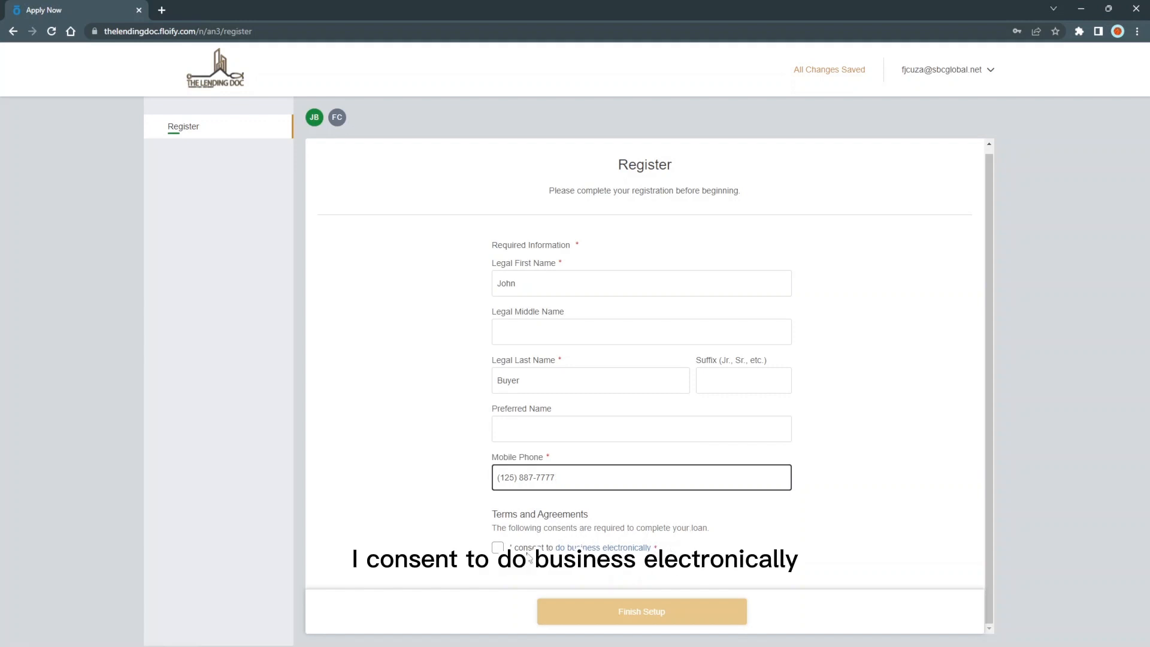
# - Consent to doing business electronically, answer Yes to text updates from the lender, and finish the registration setup
pyautogui.click(498, 547)
pyautogui.scroll(-2, 496, 547)
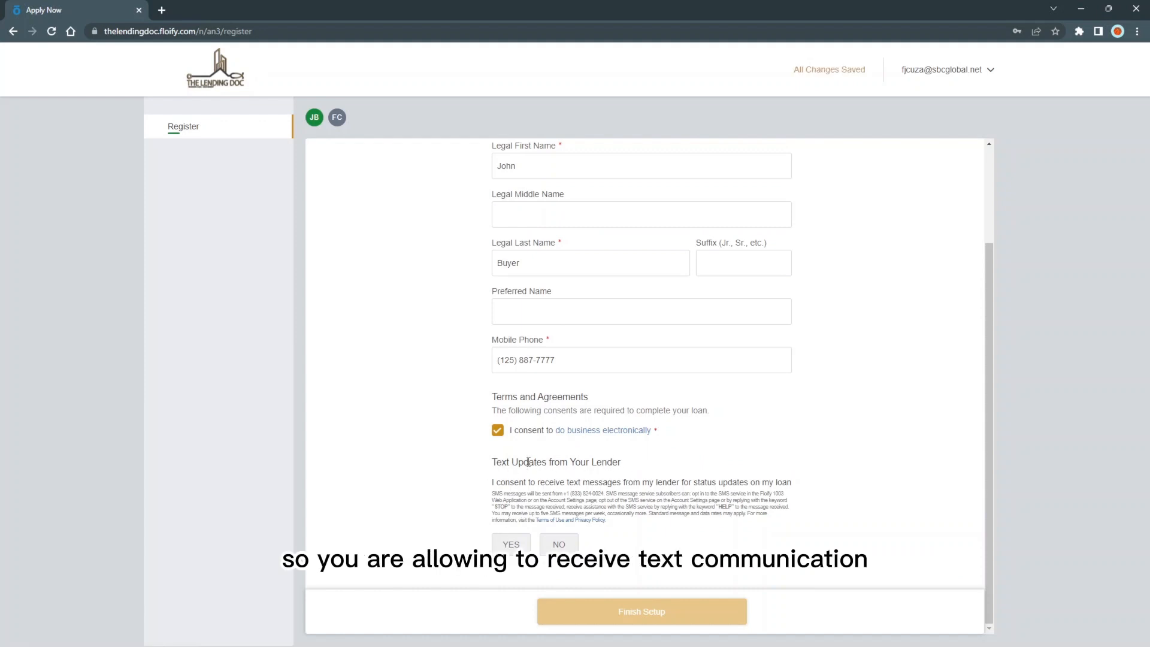
pyautogui.click(512, 546)
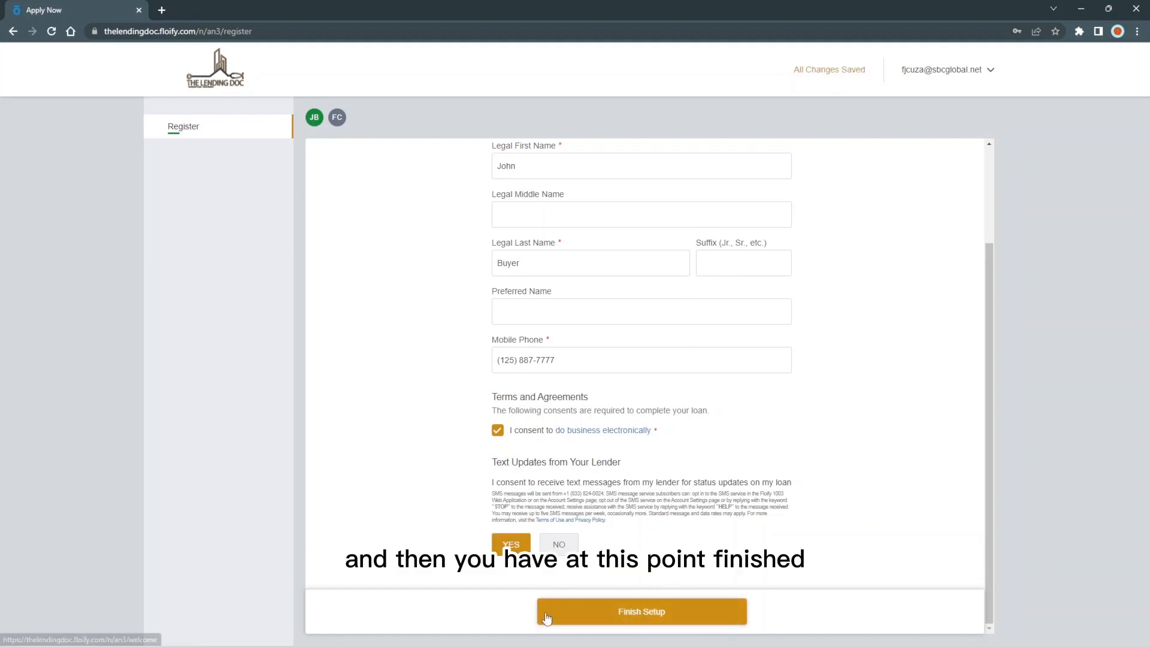
pyautogui.click(628, 621)
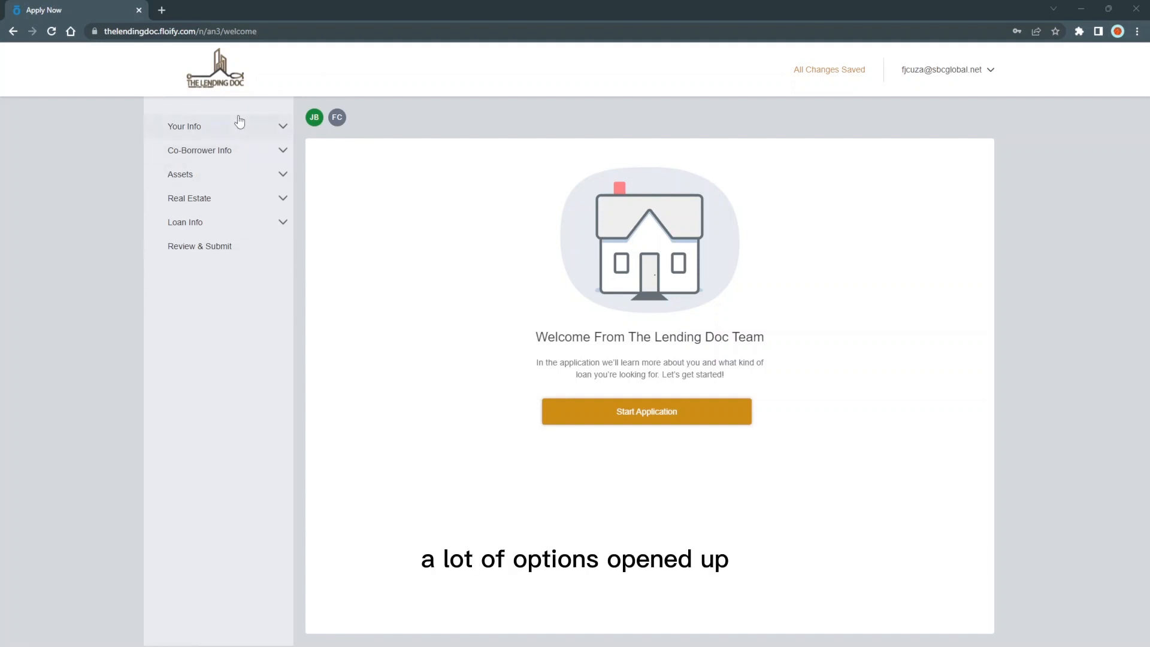
# - Look over the subsections of Your Info and Co-Borrower Info, returning to the Your Info introduction
pyautogui.click(281, 128)
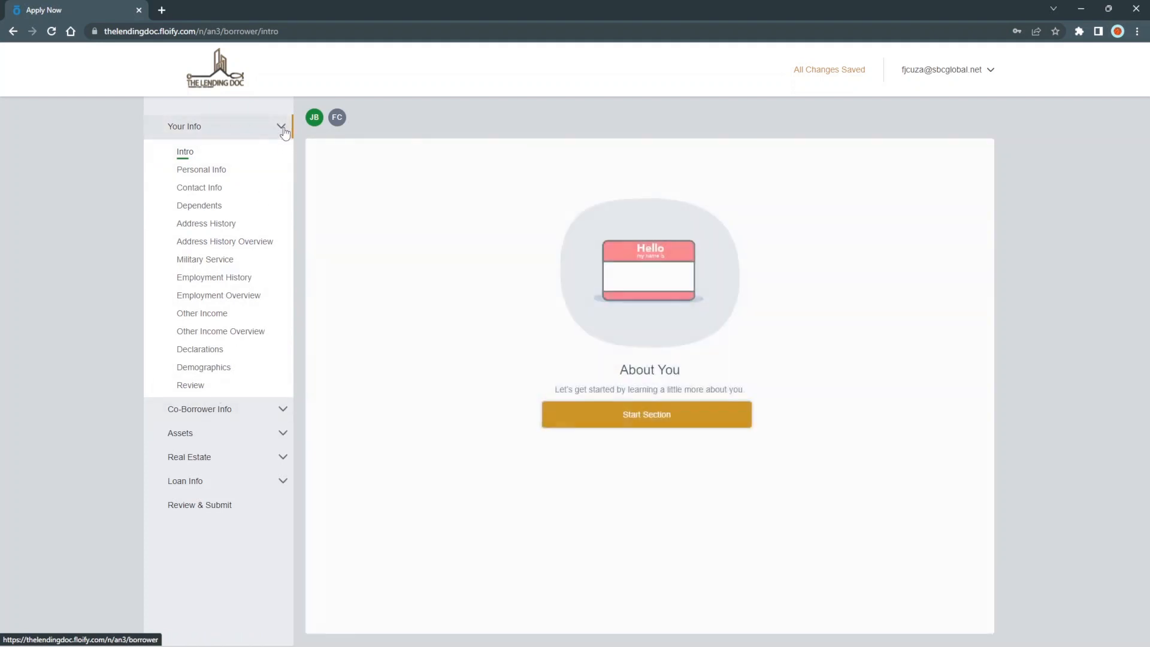
pyautogui.click(286, 407)
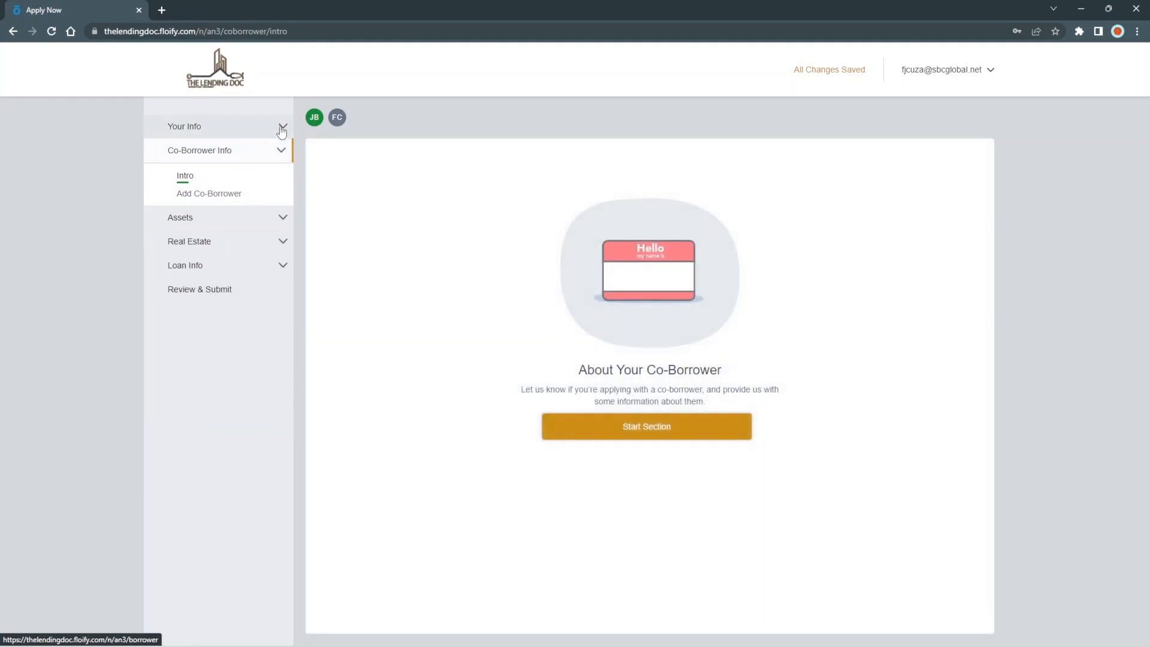
pyautogui.click(282, 124)
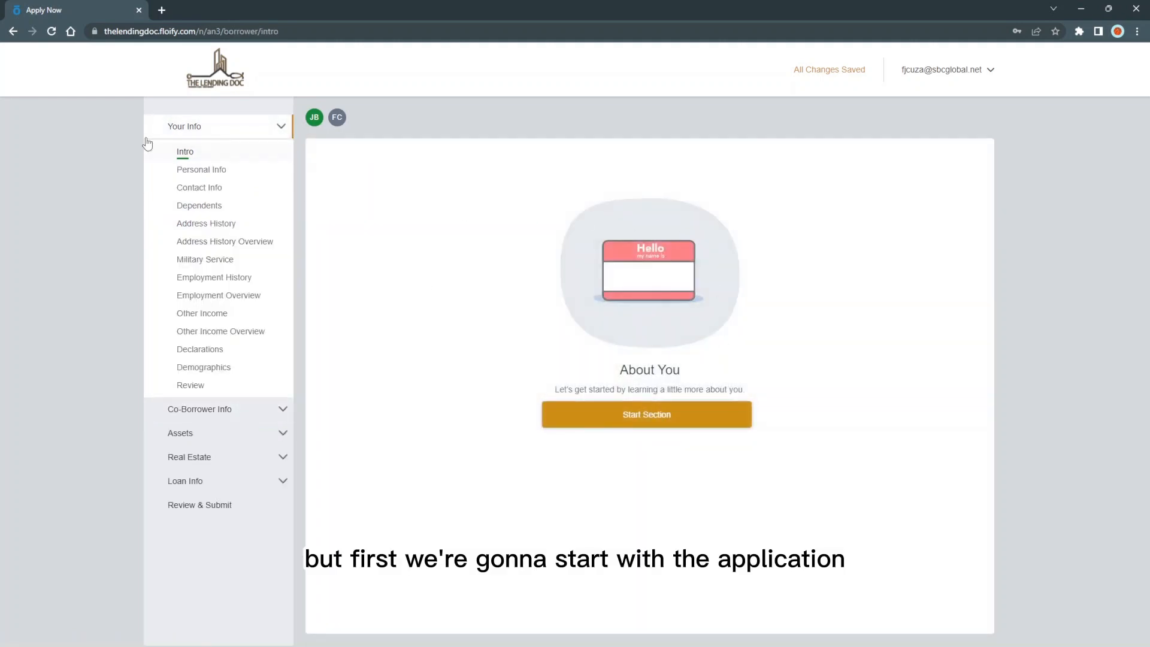
# - Start the About You section and enter the borrower's date of birth and Social Security number
pyautogui.click(629, 420)
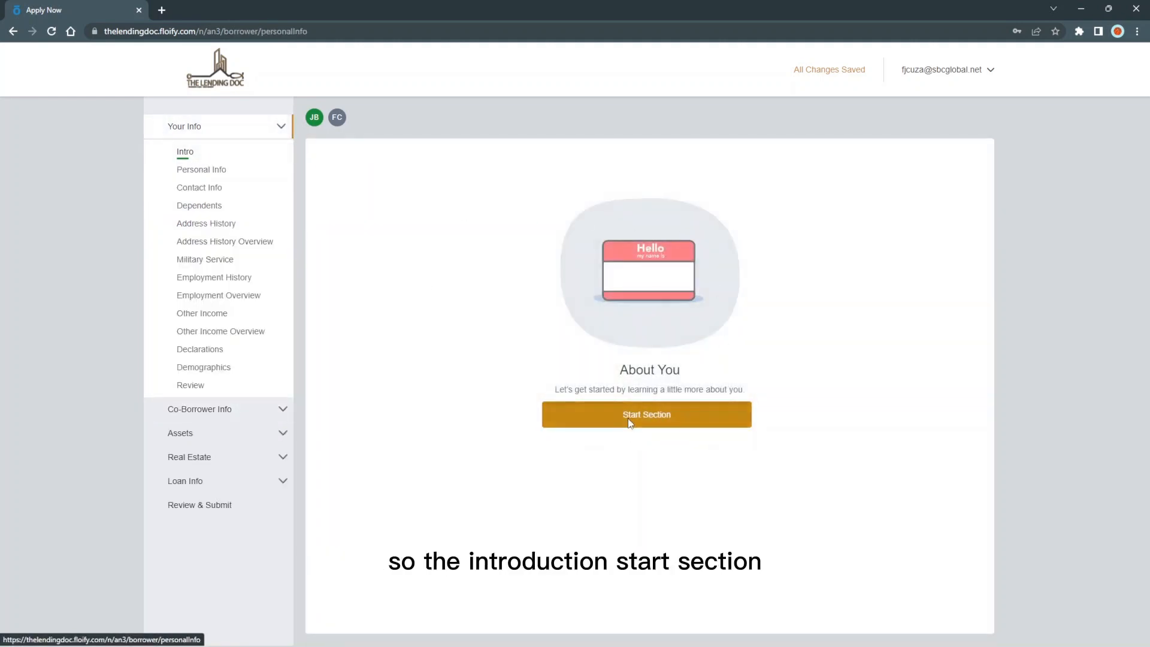
pyautogui.click(568, 293)
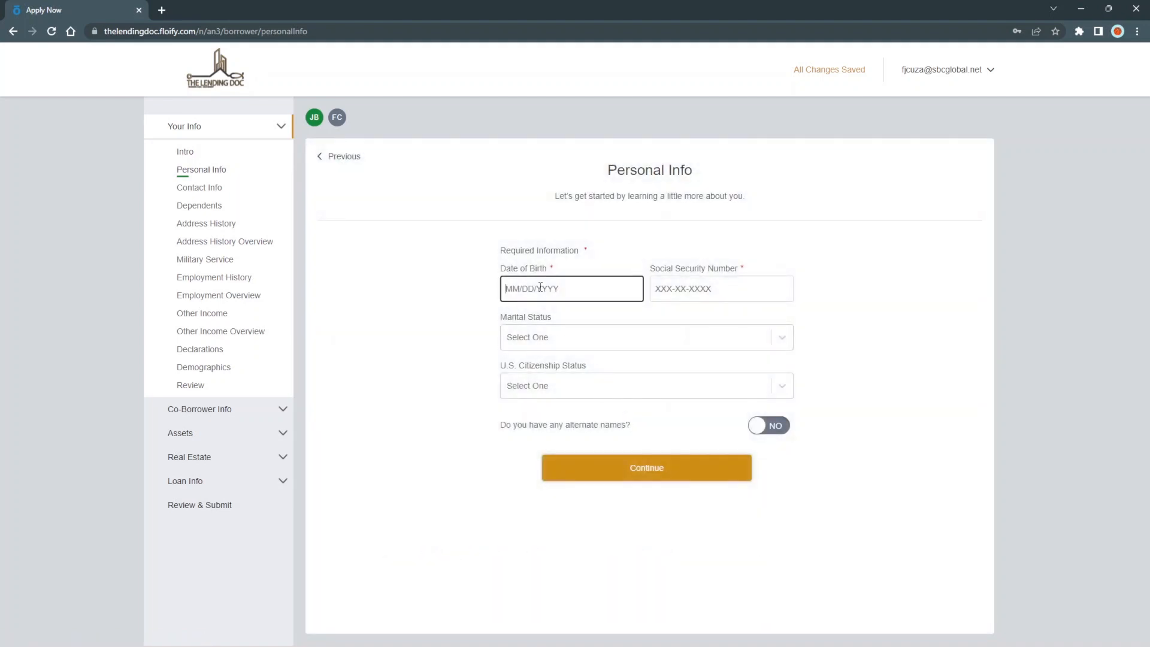
pyautogui.write('01/01/1999')
pyautogui.click(669, 288)
pyautogui.write('111-11-1111')
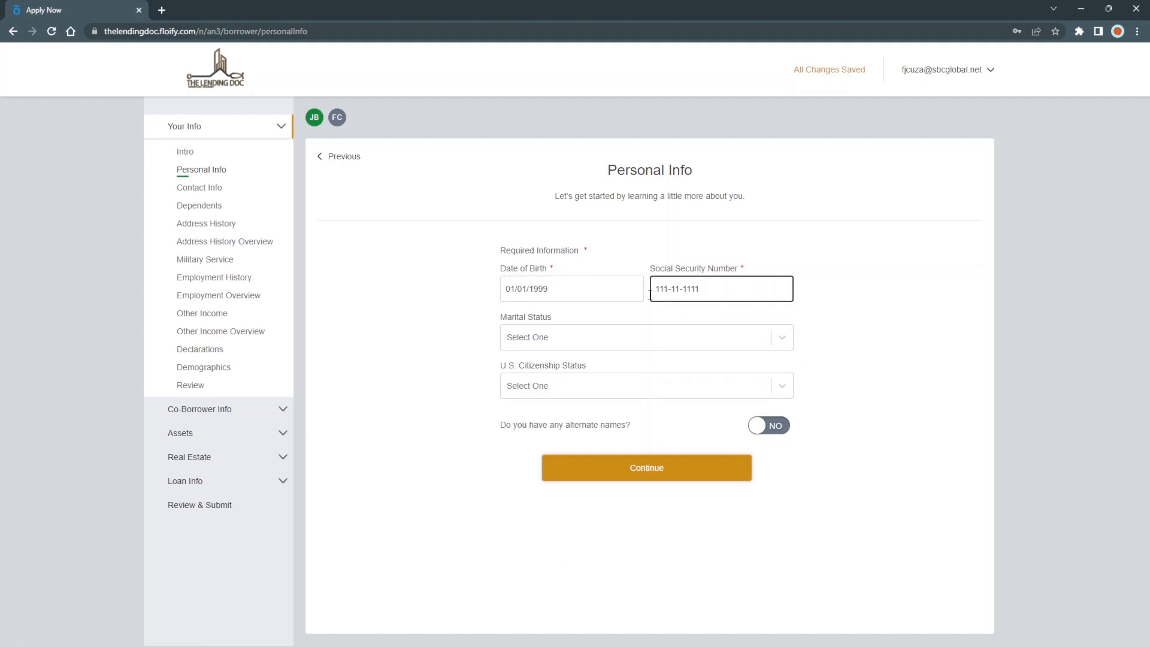
# - Set the marital status to Married and the U.S. citizenship status to U.S. Citizen
pyautogui.click(570, 337)
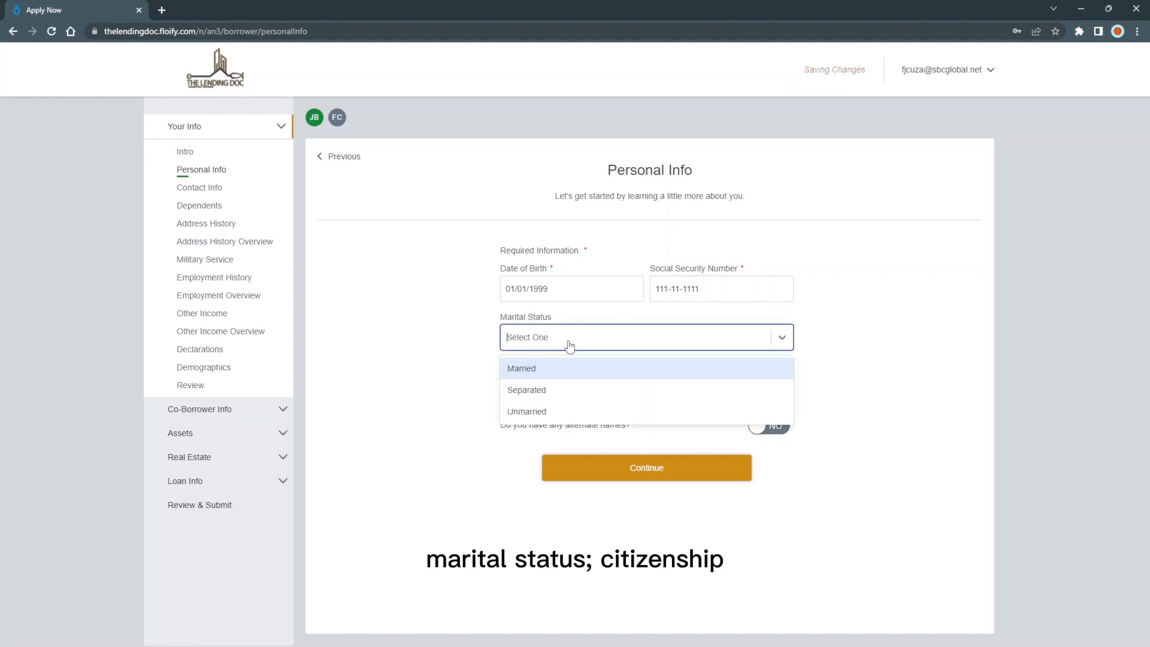
pyautogui.click(562, 368)
pyautogui.click(560, 390)
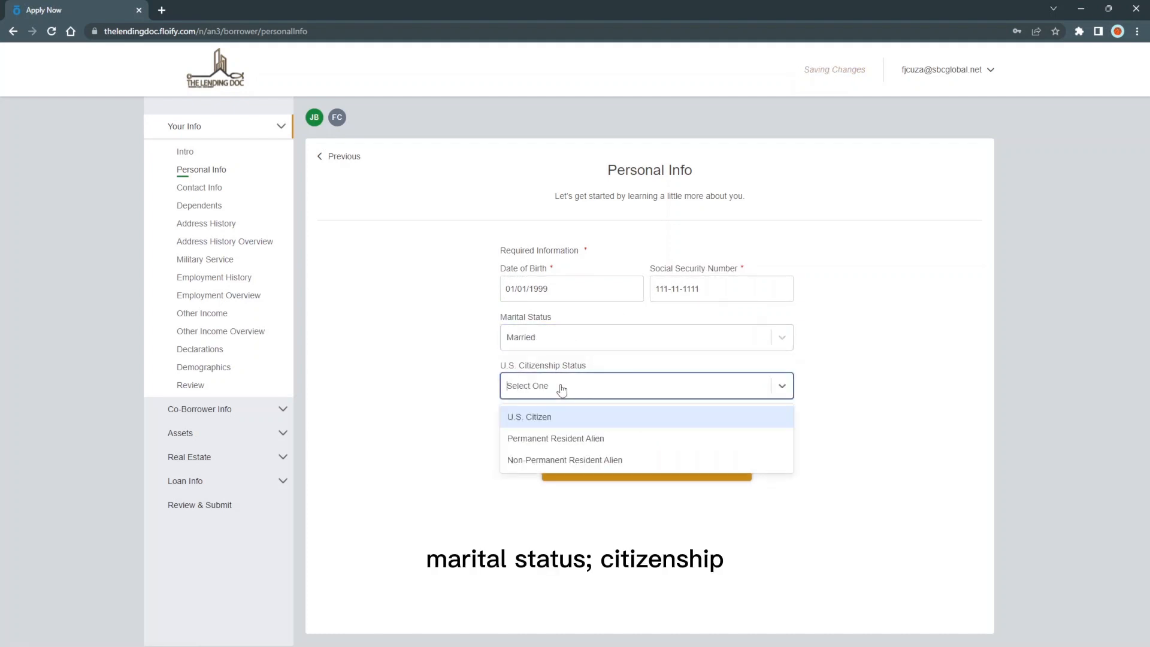
pyautogui.click(564, 419)
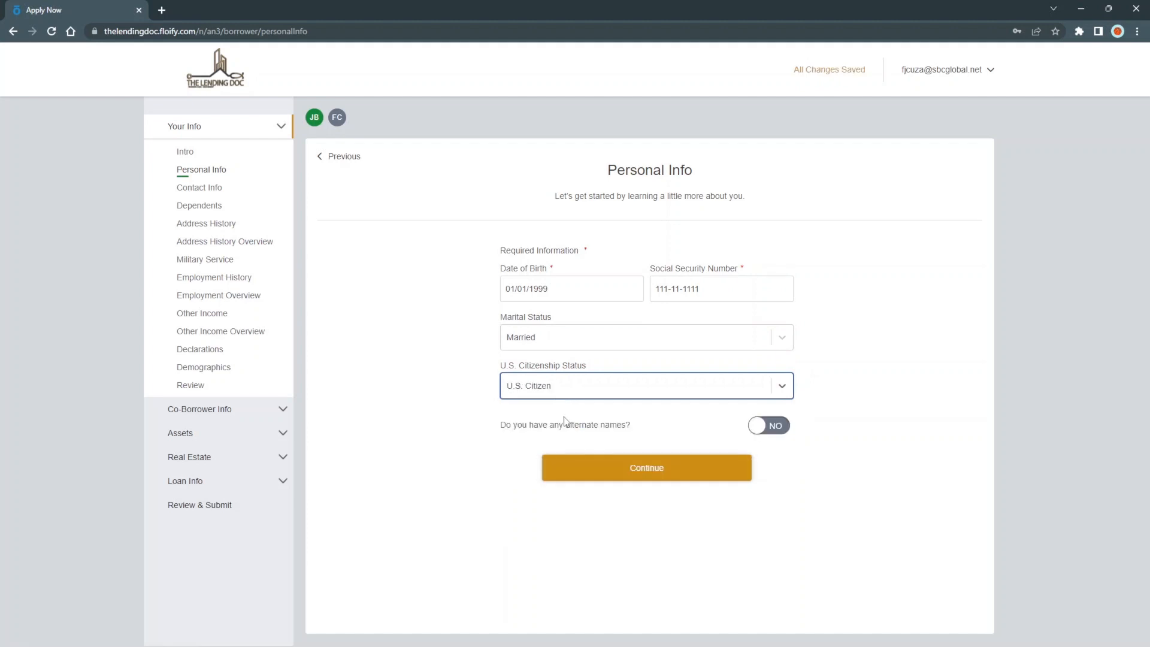
pyautogui.click(758, 434)
pyautogui.click(777, 429)
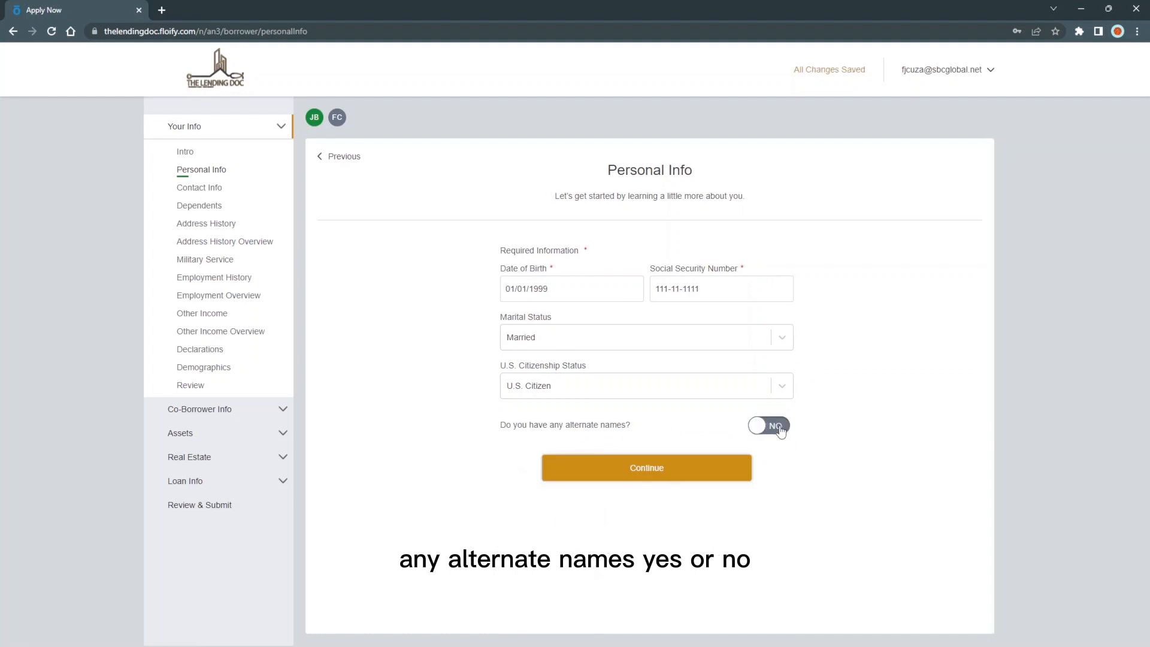
pyautogui.click(780, 430)
pyautogui.scroll(-1, 845, 385)
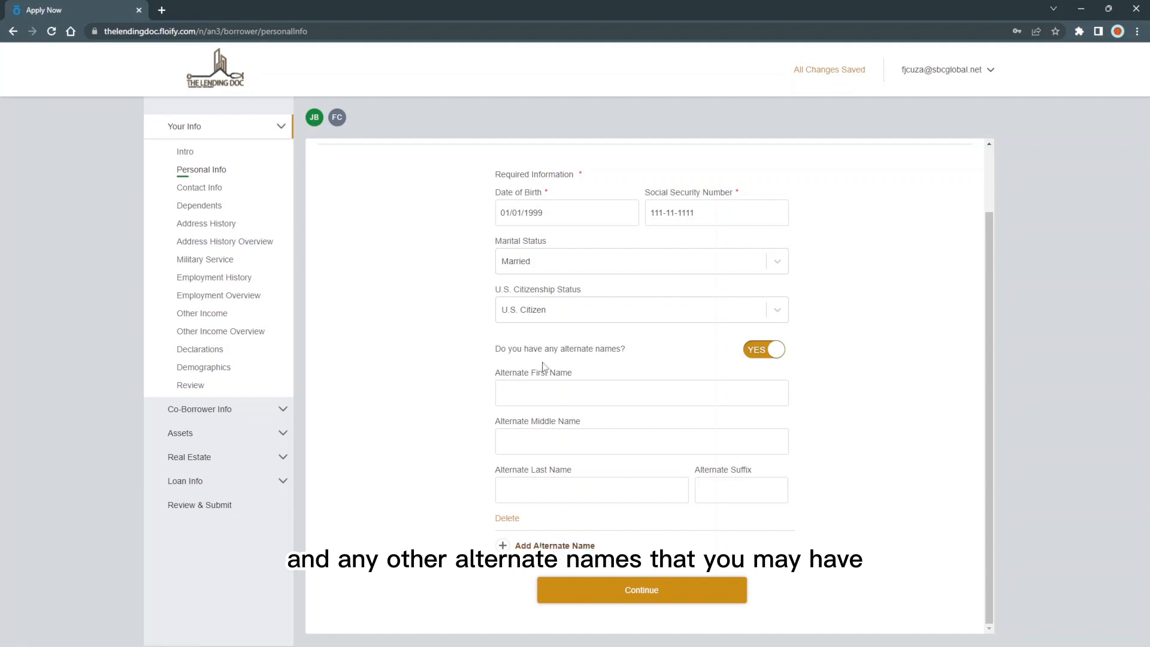
pyautogui.click(768, 353)
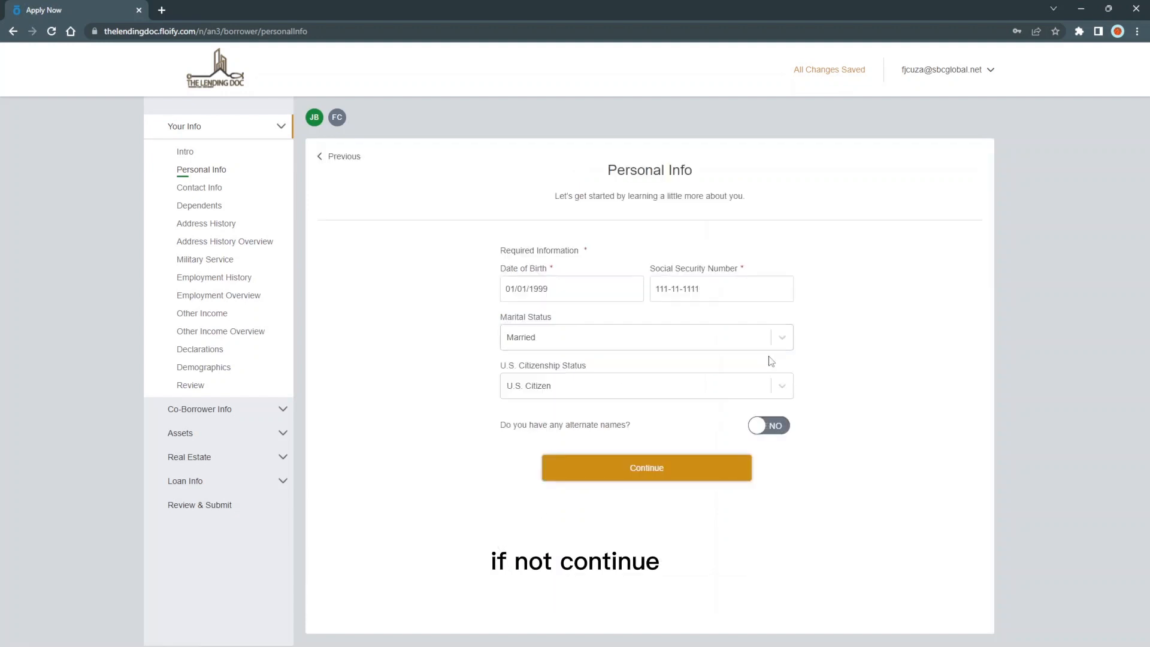
# - Continue to Contact Info, copy the mobile phone number into the Home Phone field, and proceed to Dependents
pyautogui.click(635, 475)
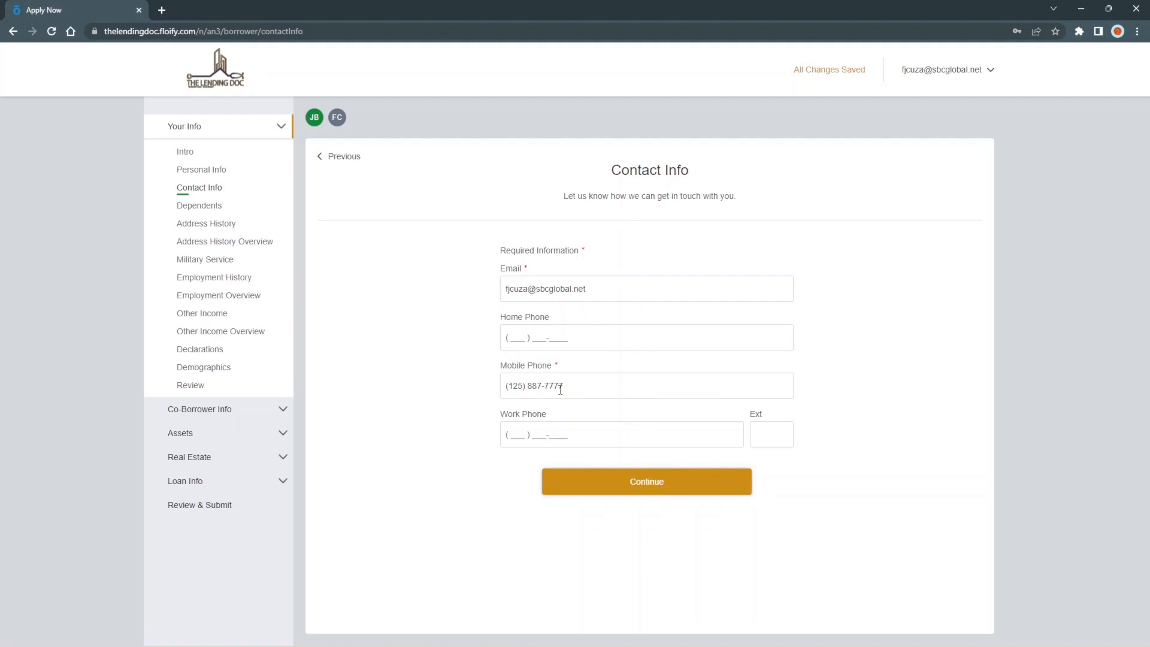
pyautogui.moveTo(575, 384); pyautogui.dragTo(482, 389)
pyautogui.hotkey('ctrl', 'c')
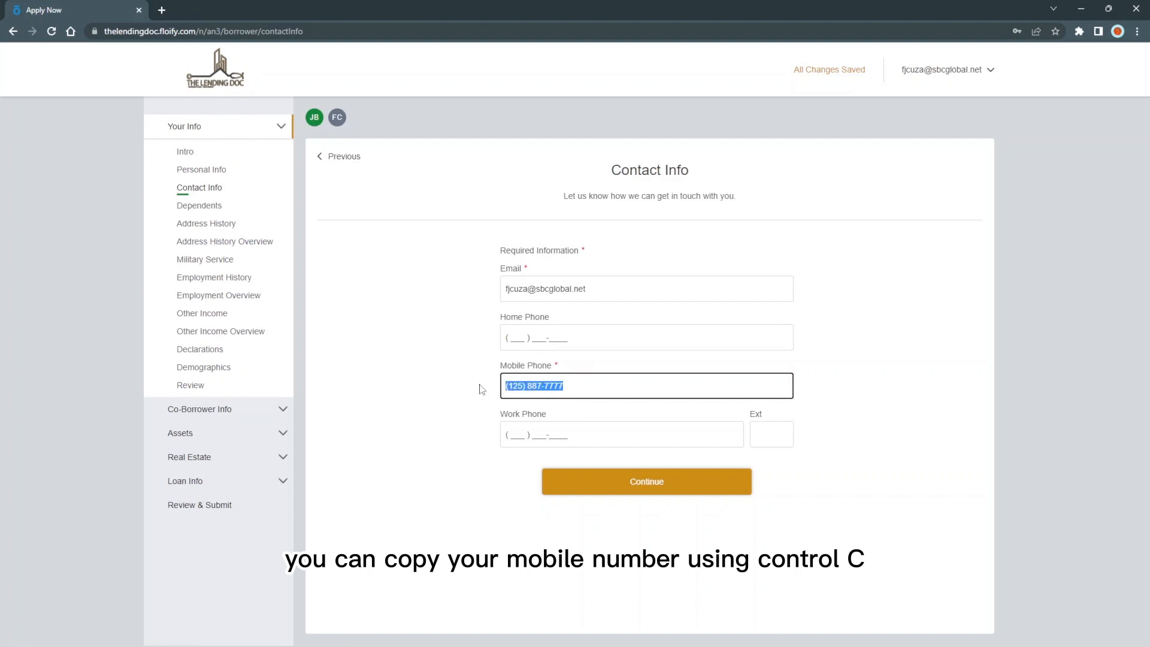
pyautogui.click(509, 335)
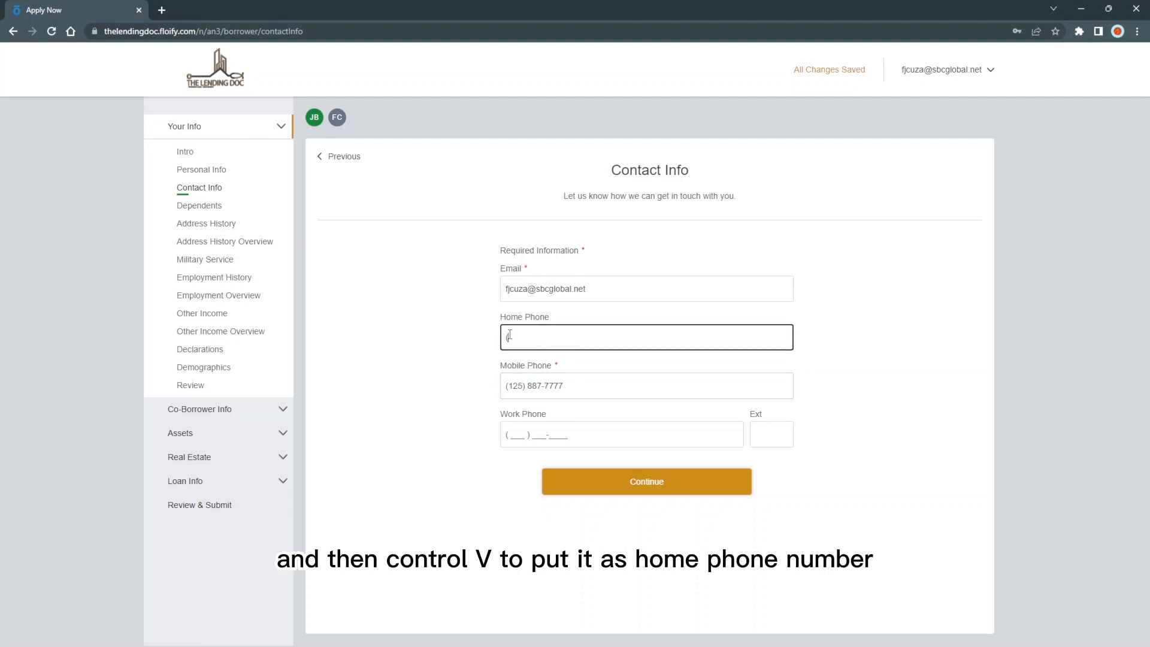
pyautogui.hotkey('ctrl', 'v')
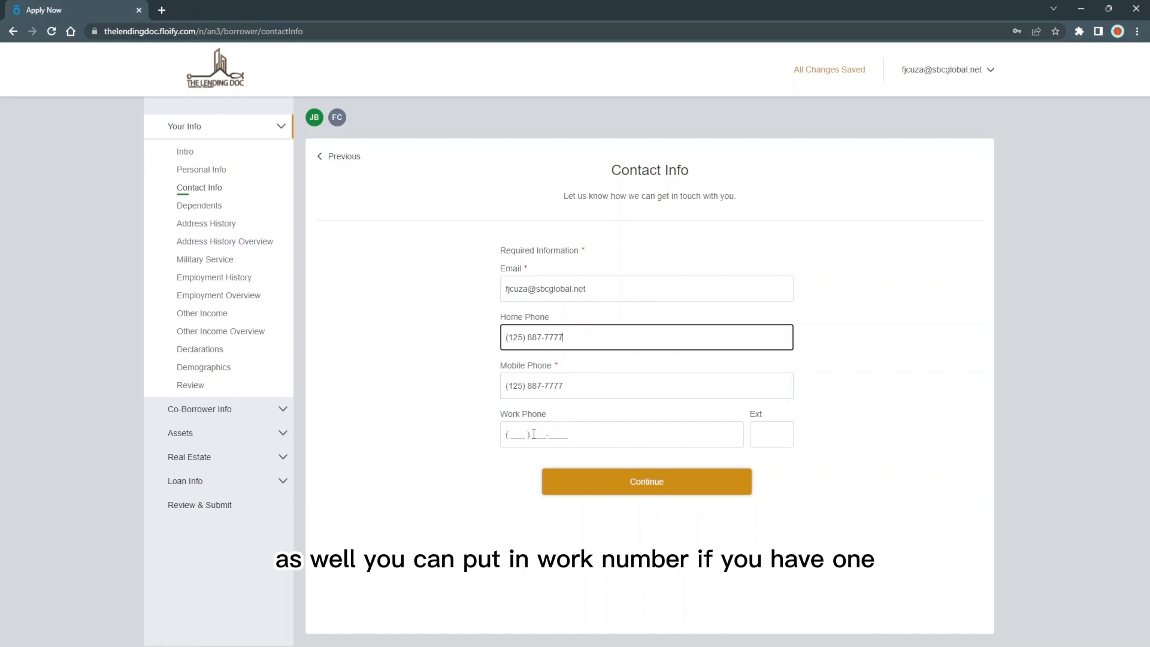
pyautogui.click(652, 488)
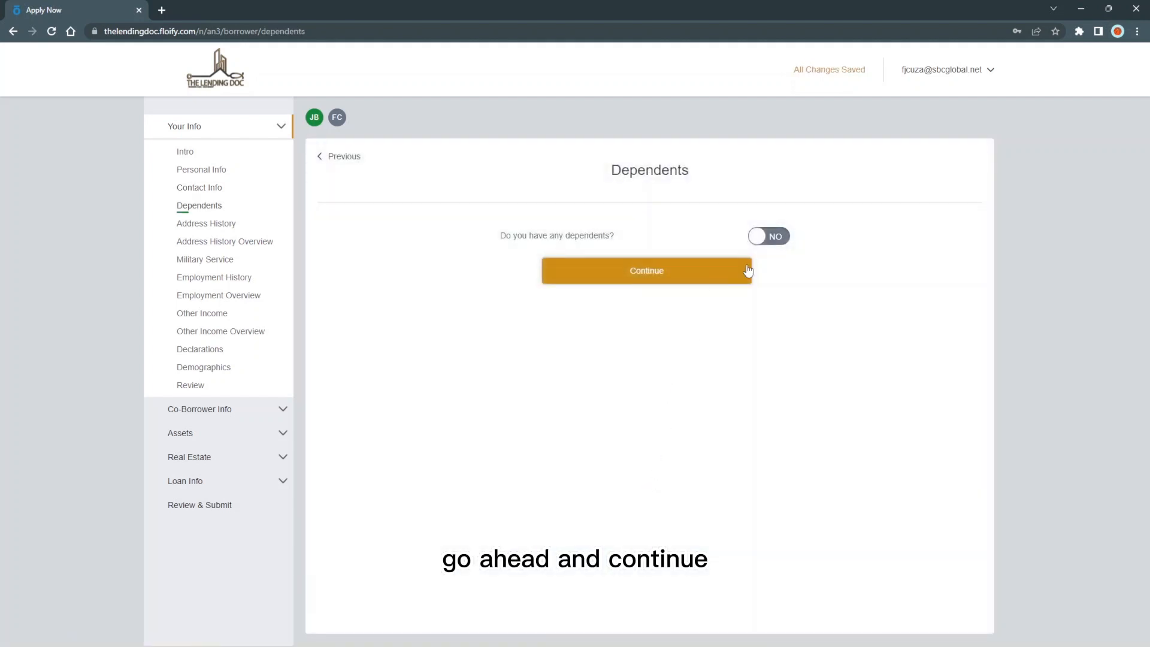
# - Indicate that the borrower has dependents and set the number of dependents to 3
pyautogui.click(769, 236)
pyautogui.click(780, 285)
pyautogui.click(781, 287)
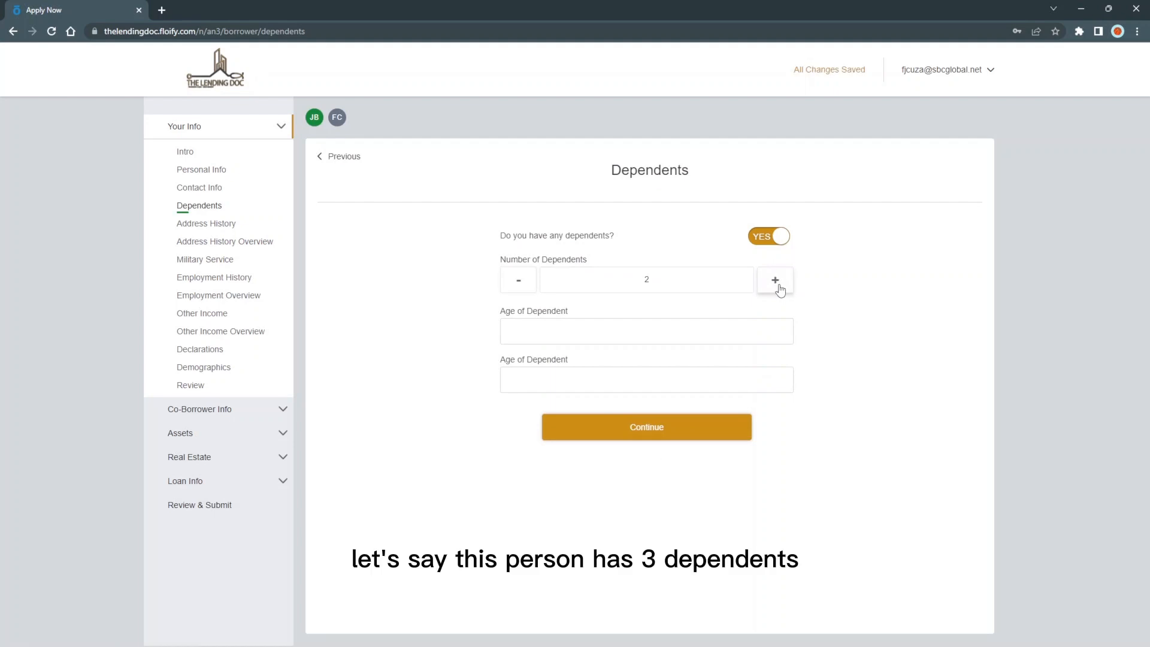
pyautogui.click(782, 288)
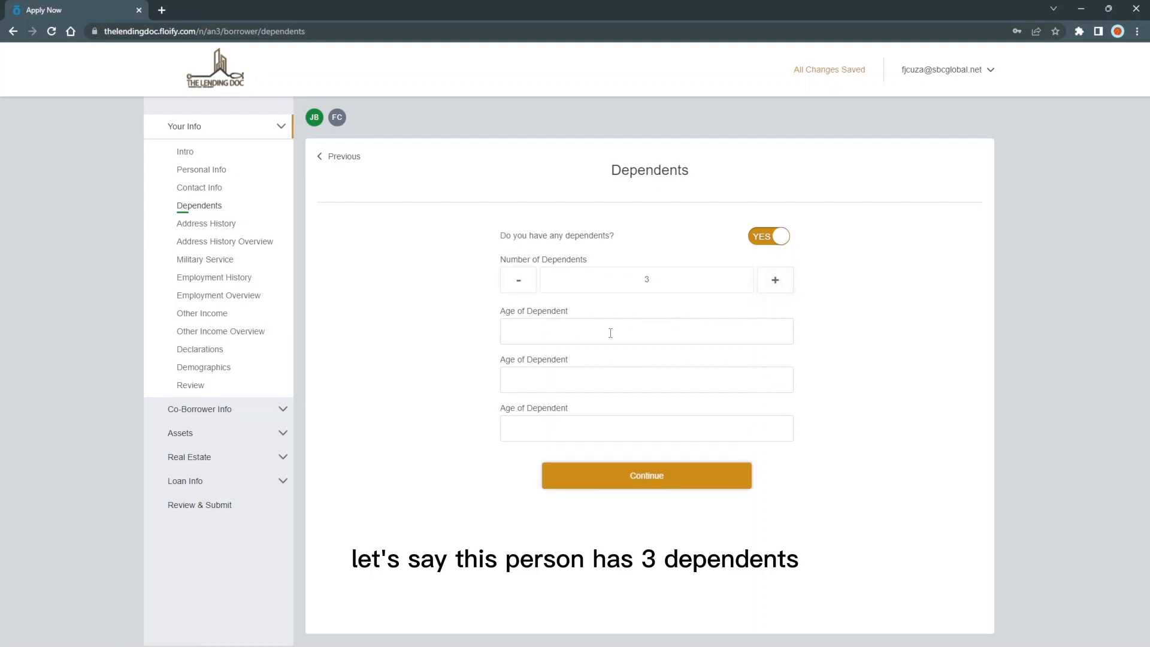
# - Fill in the age fields of all three dependents with the default 0 and select the first age for replacement
pyautogui.click(506, 332)
pyautogui.click(532, 380)
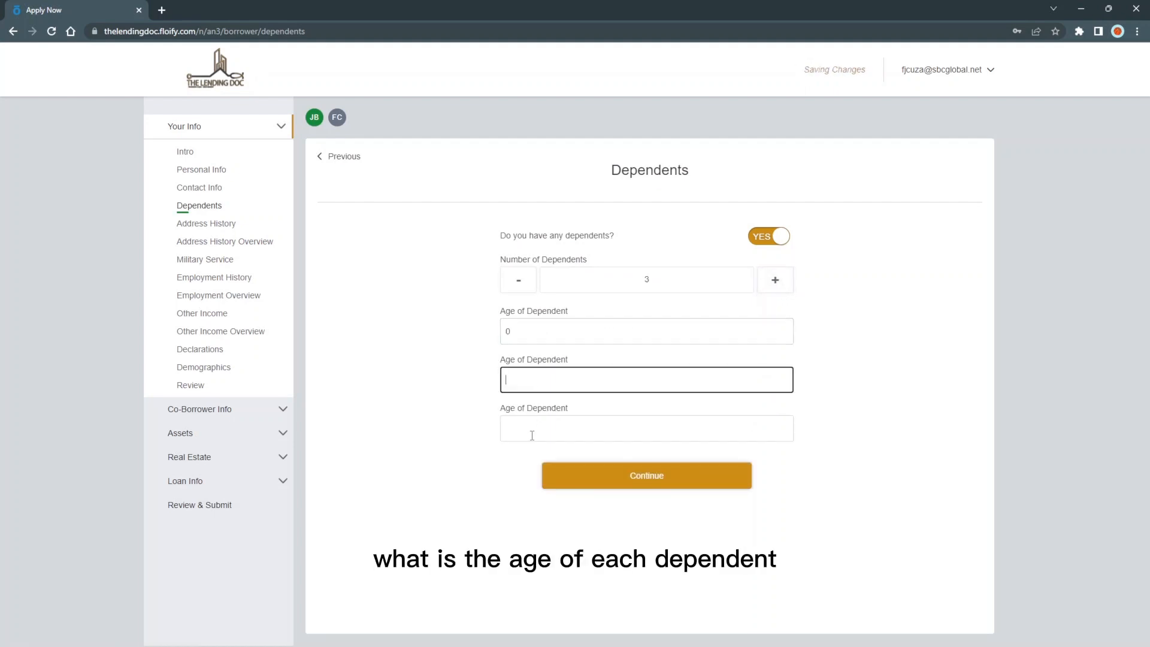
pyautogui.click(532, 431)
pyautogui.click(507, 330)
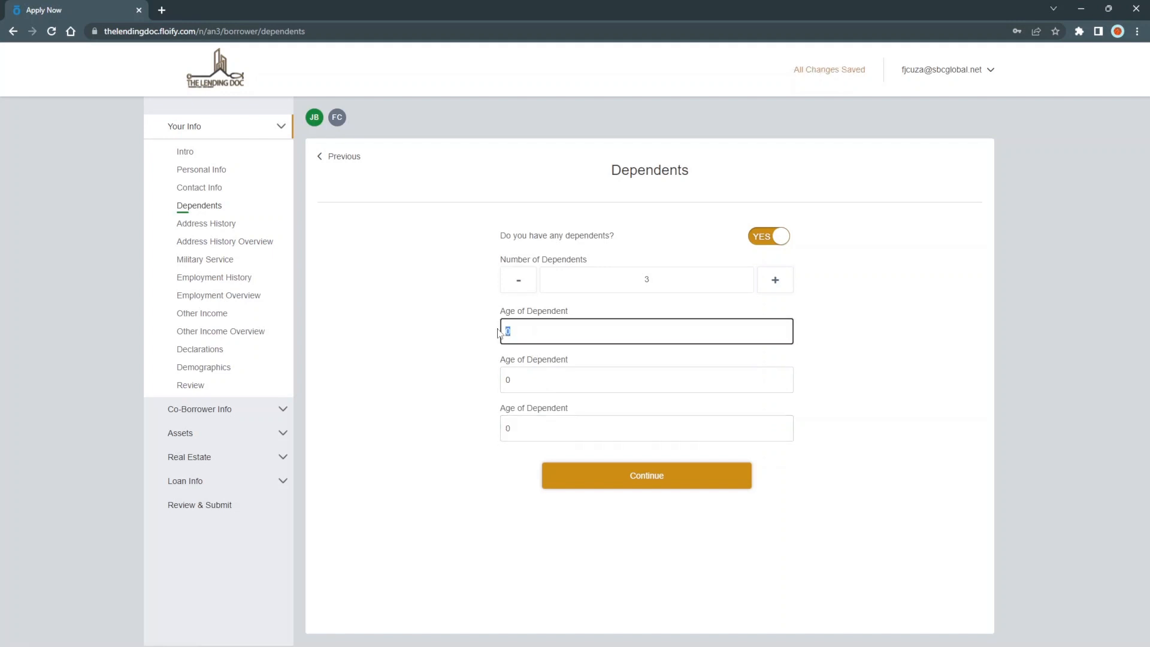
pyautogui.doubleClick(506, 330)
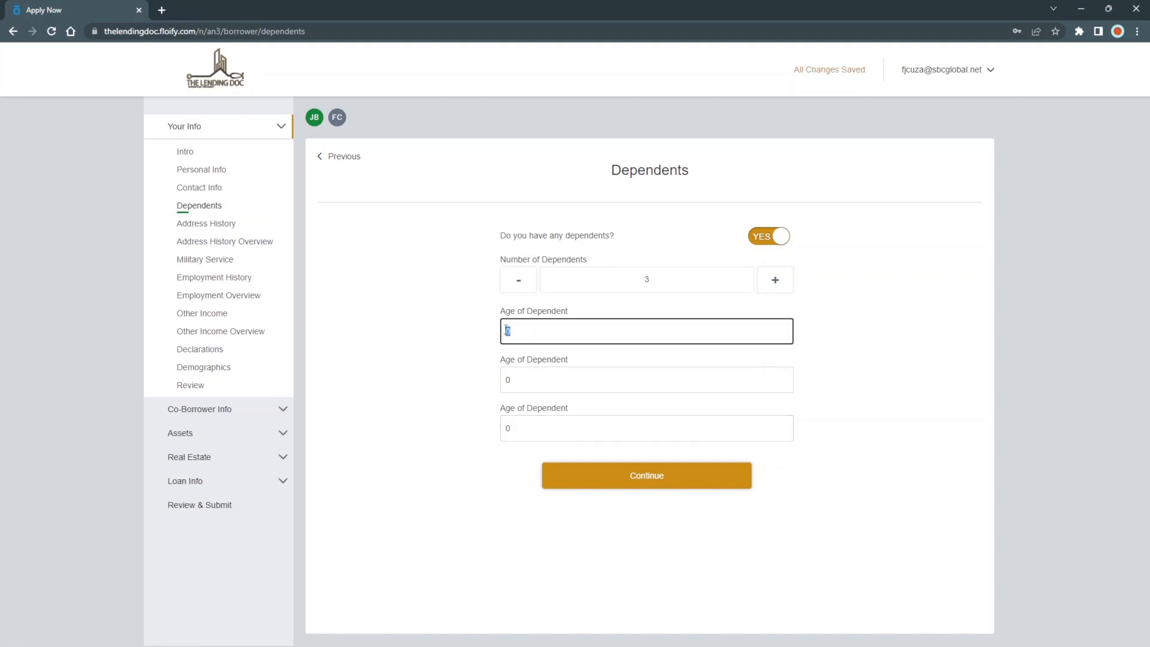
# - Reduce the number of dependents until the dependents answer is No, and continue to Address History
pyautogui.click(517, 284)
pyautogui.click(517, 284)
pyautogui.click(518, 284)
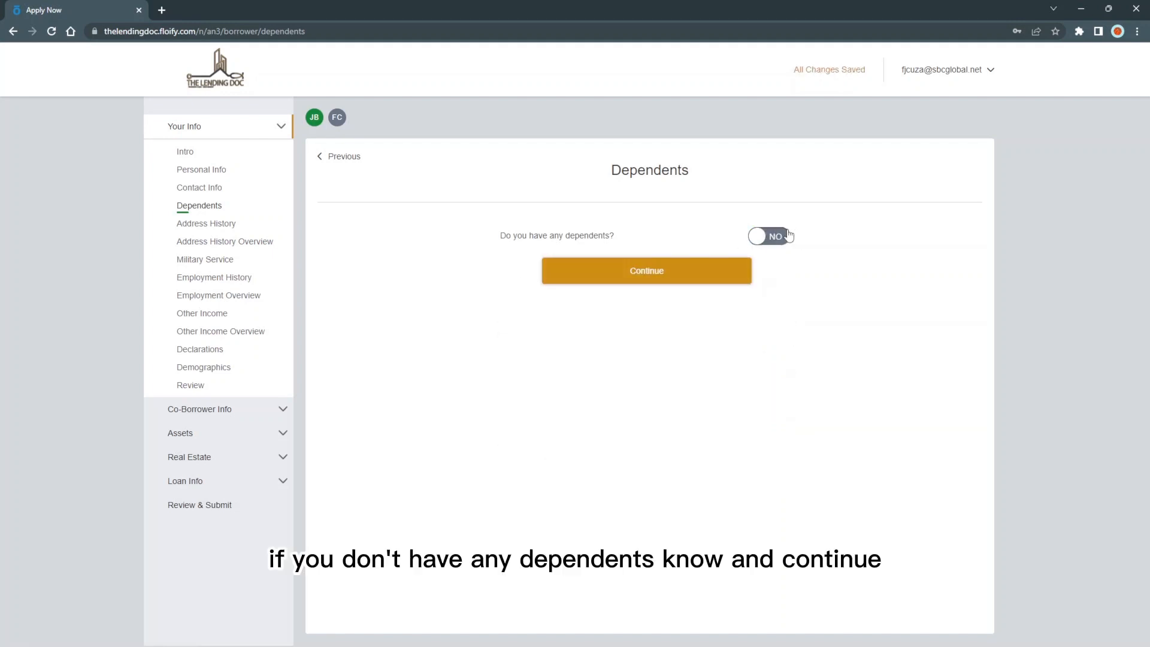
pyautogui.click(637, 277)
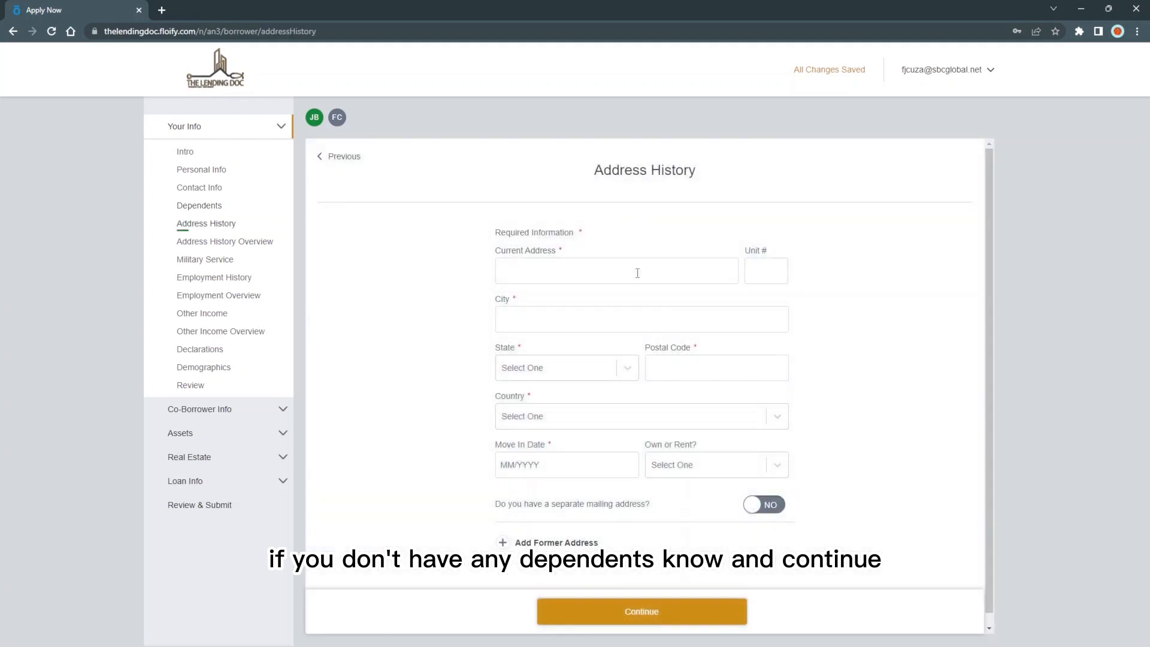
# - Enter the street address and city of the borrower's current residence, leaving the unit number empty
pyautogui.click(548, 276)
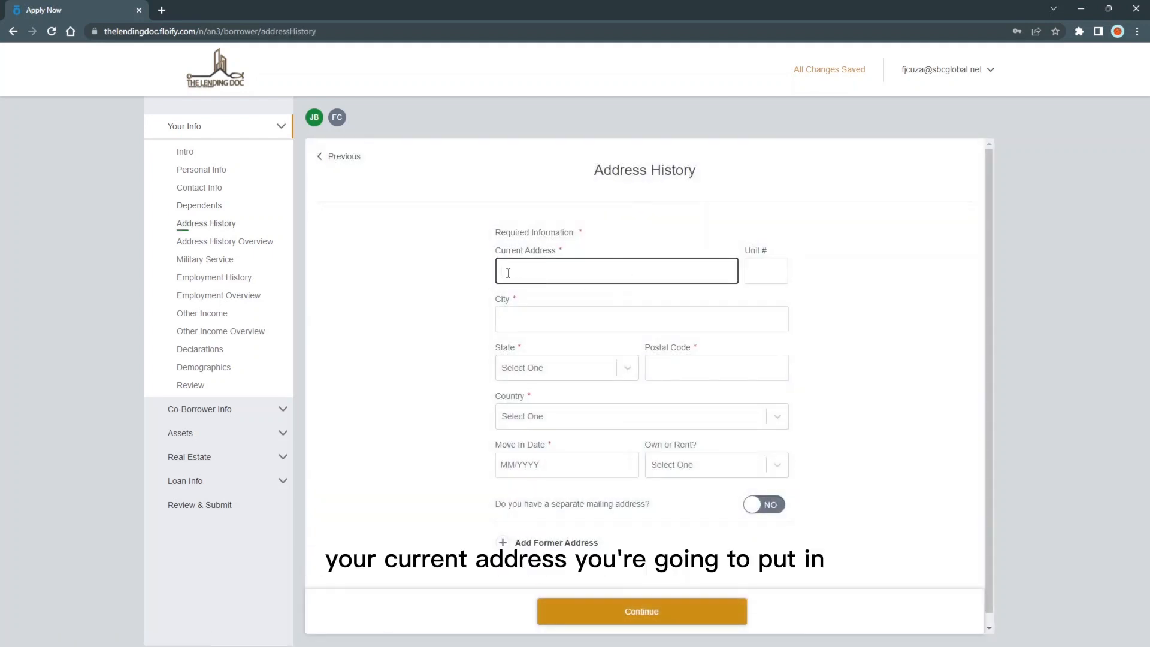
pyautogui.write('1324')
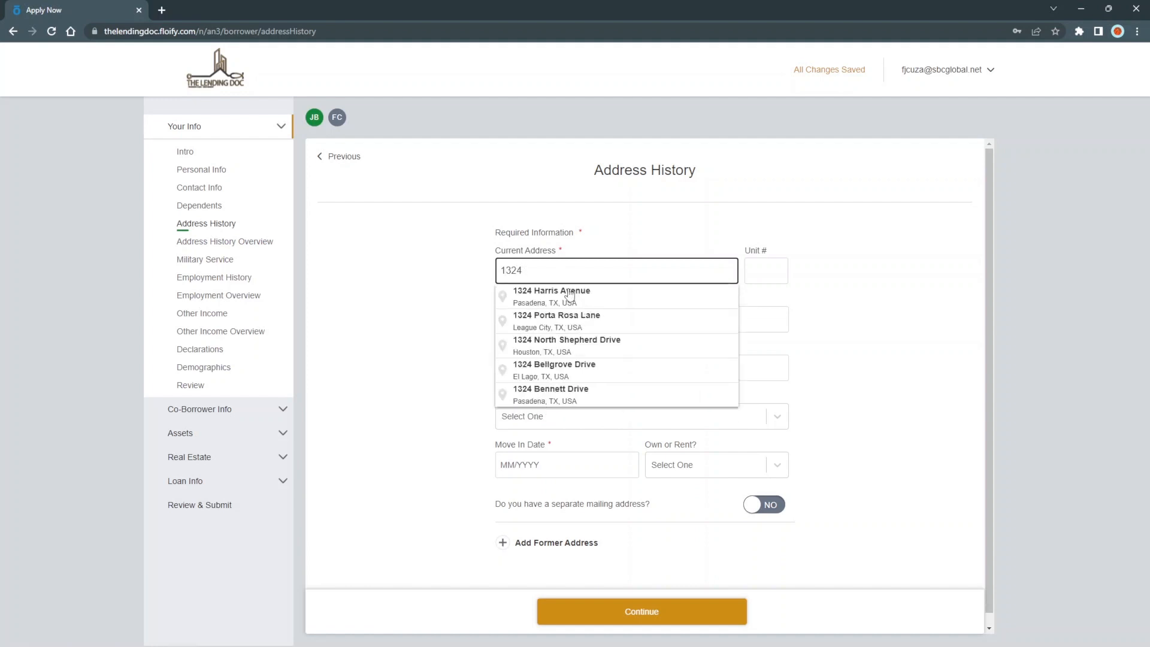
pyautogui.write(' M')
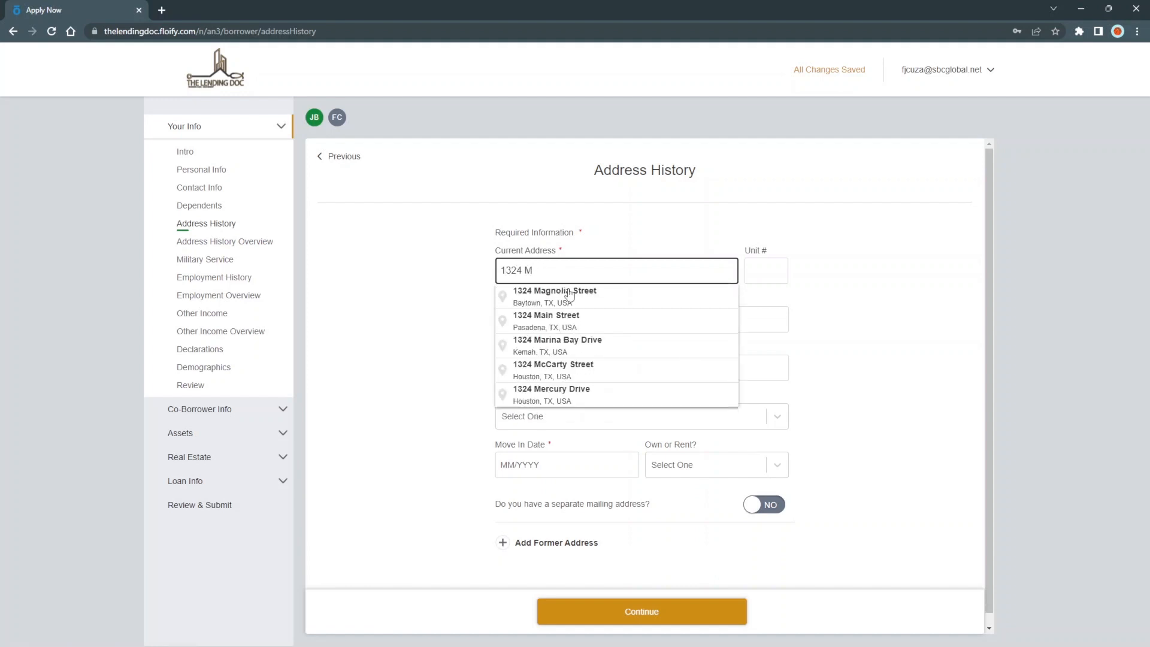
pyautogui.write('<aain Stre')
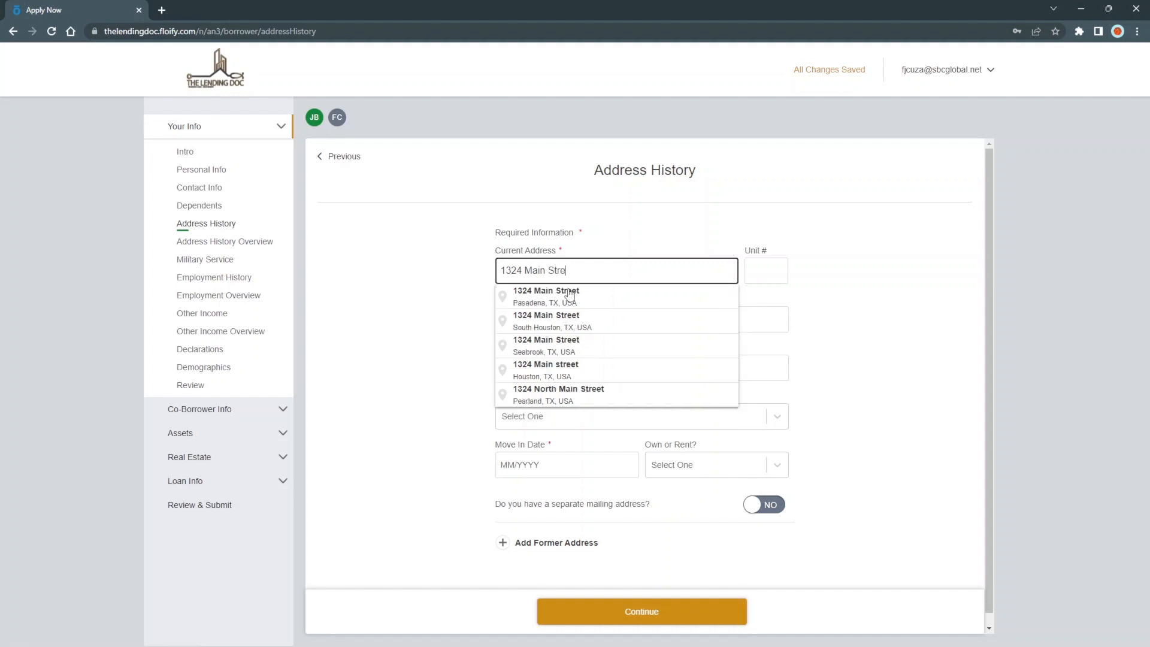
pyautogui.write('et')
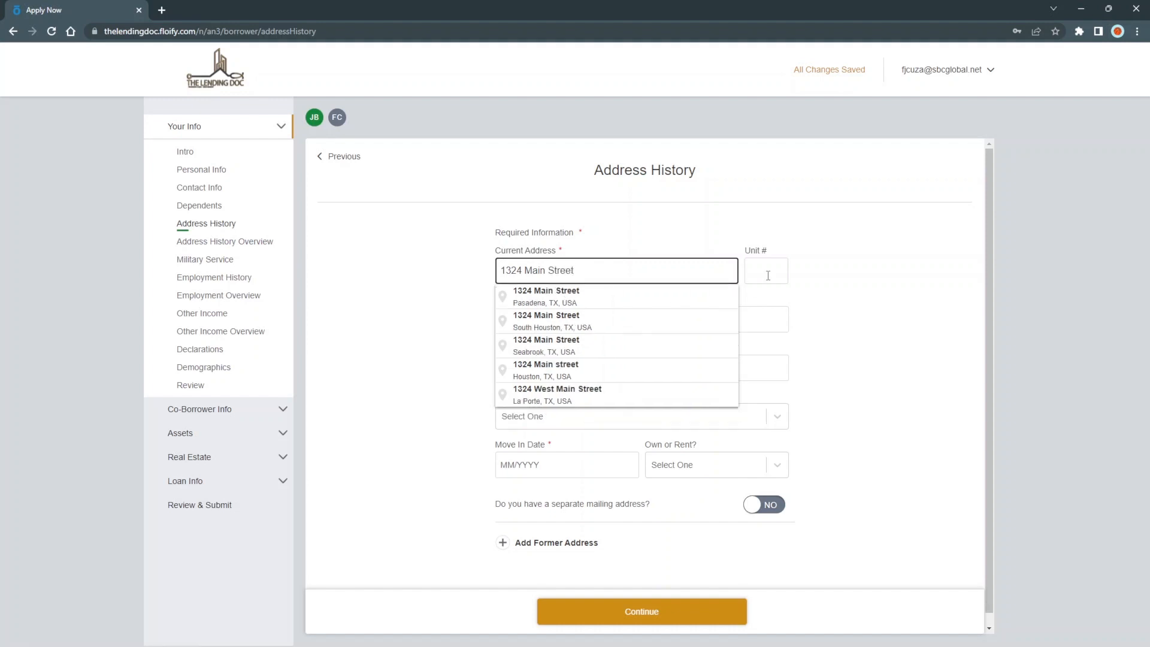
pyautogui.click(768, 276)
pyautogui.click(550, 318)
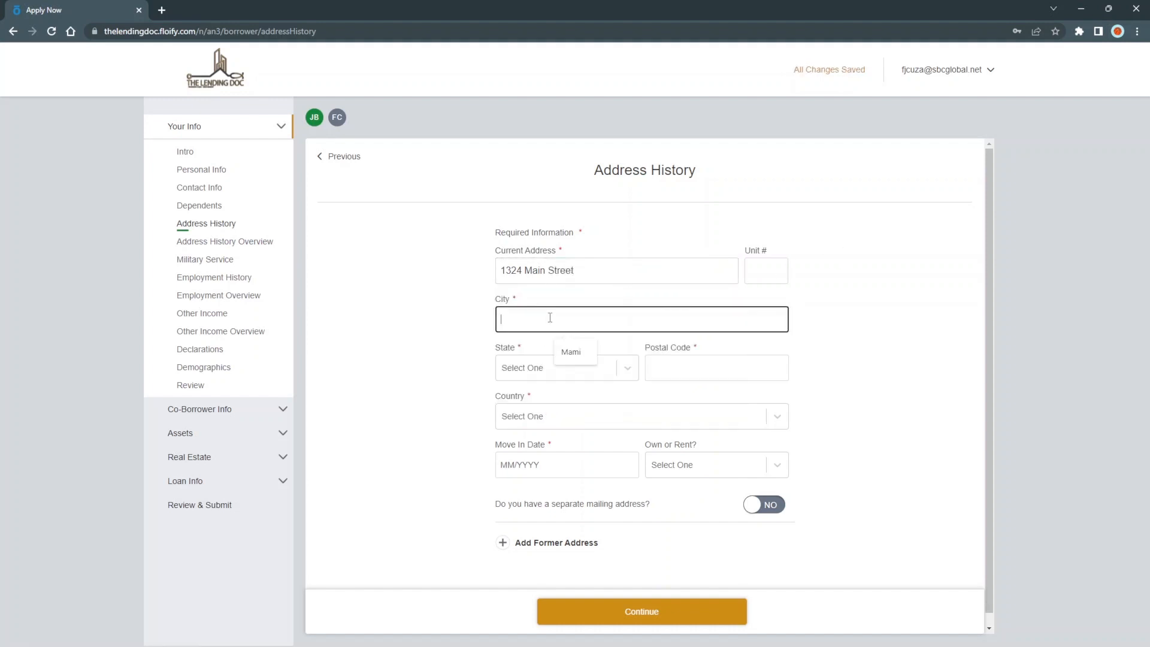
pyautogui.write('Mian')
pyautogui.press('Tab')
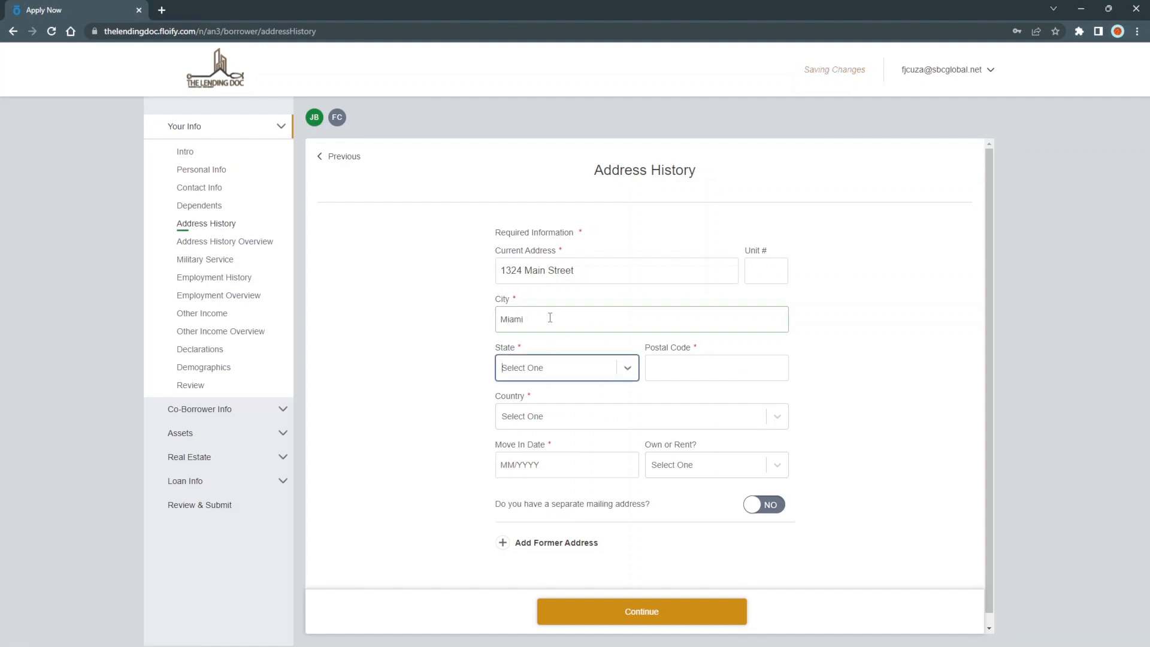
# - Set the state to Florida, enter the postal code, and choose United States as the country
pyautogui.write('Florisa')
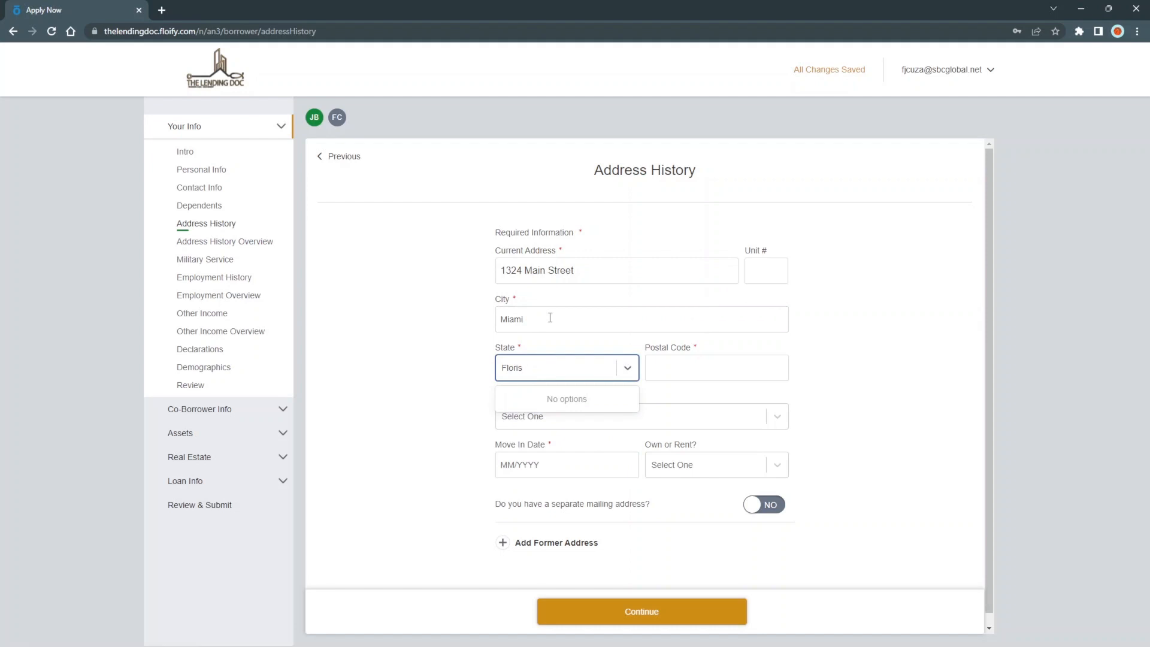
pyautogui.press('BackSpace')
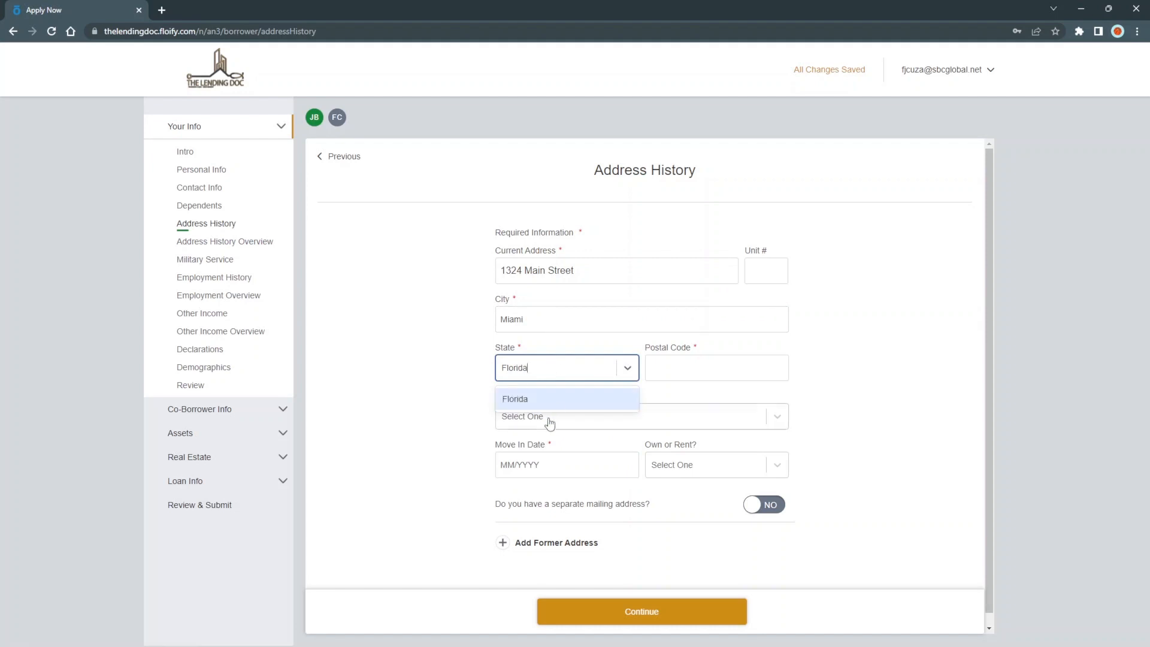
pyautogui.click(542, 400)
pyautogui.click(679, 367)
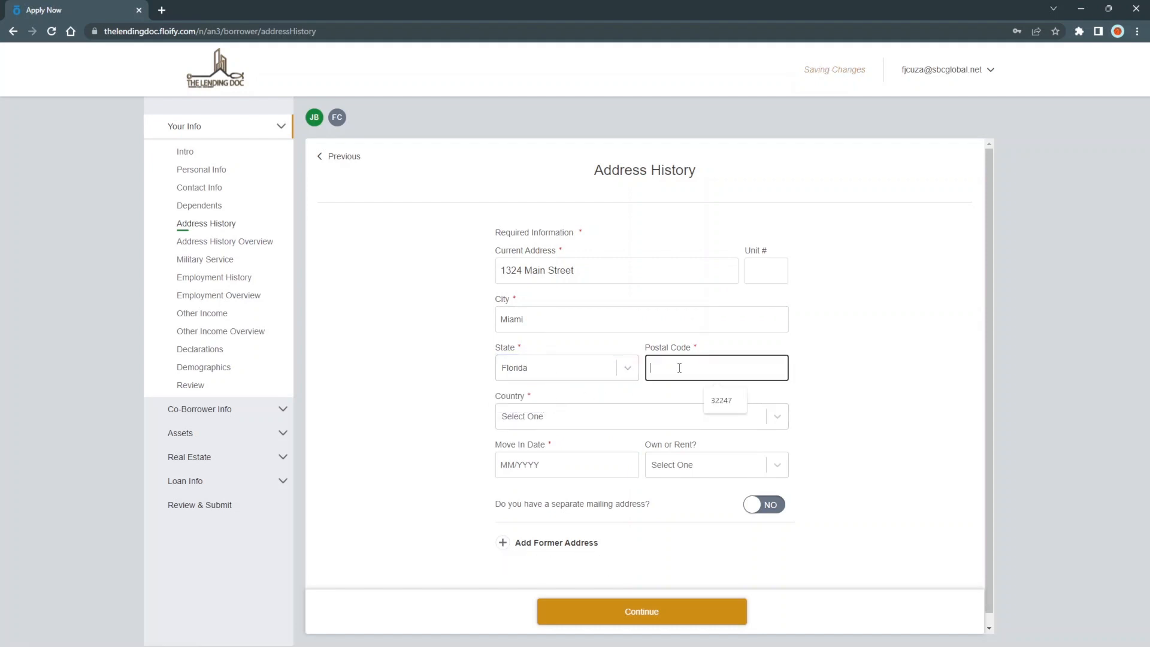
pyautogui.write('33315')
pyautogui.click(587, 416)
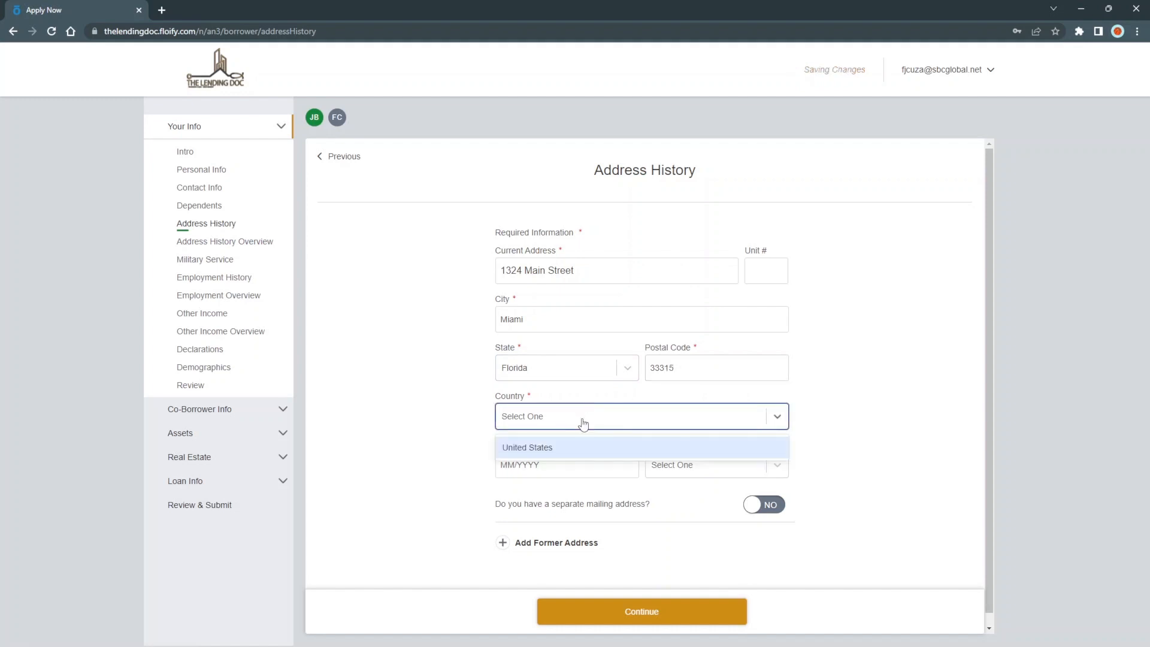
pyautogui.click(545, 450)
# - Set the move-in date for the current address to 01/2018
pyautogui.click(553, 466)
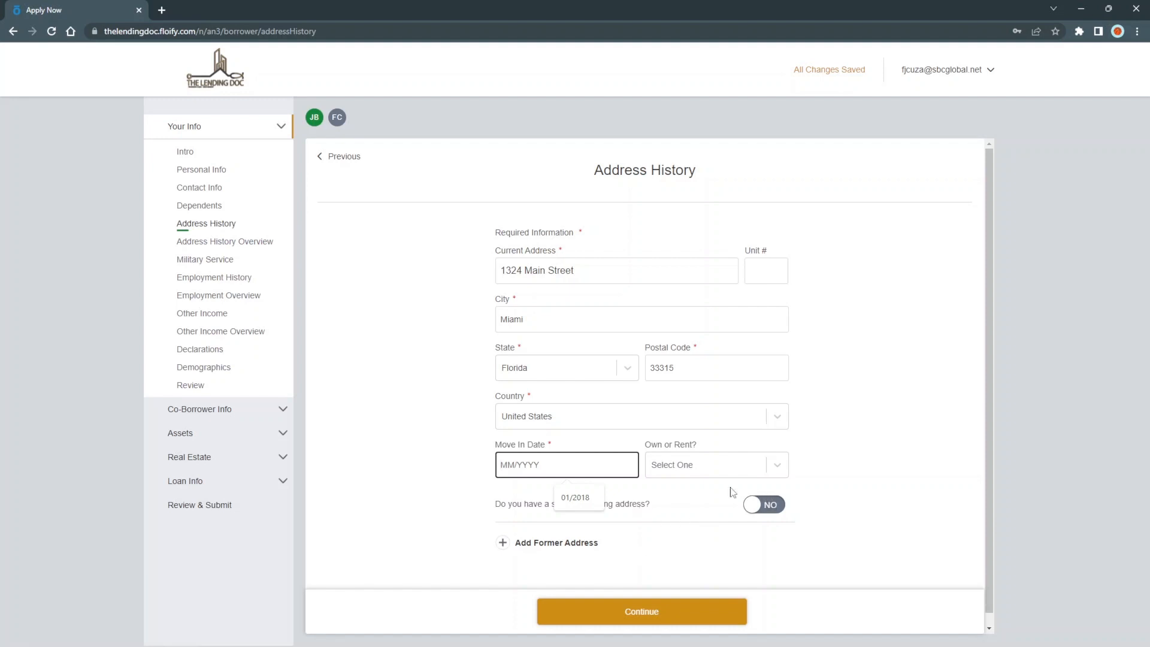
pyautogui.write('01/')
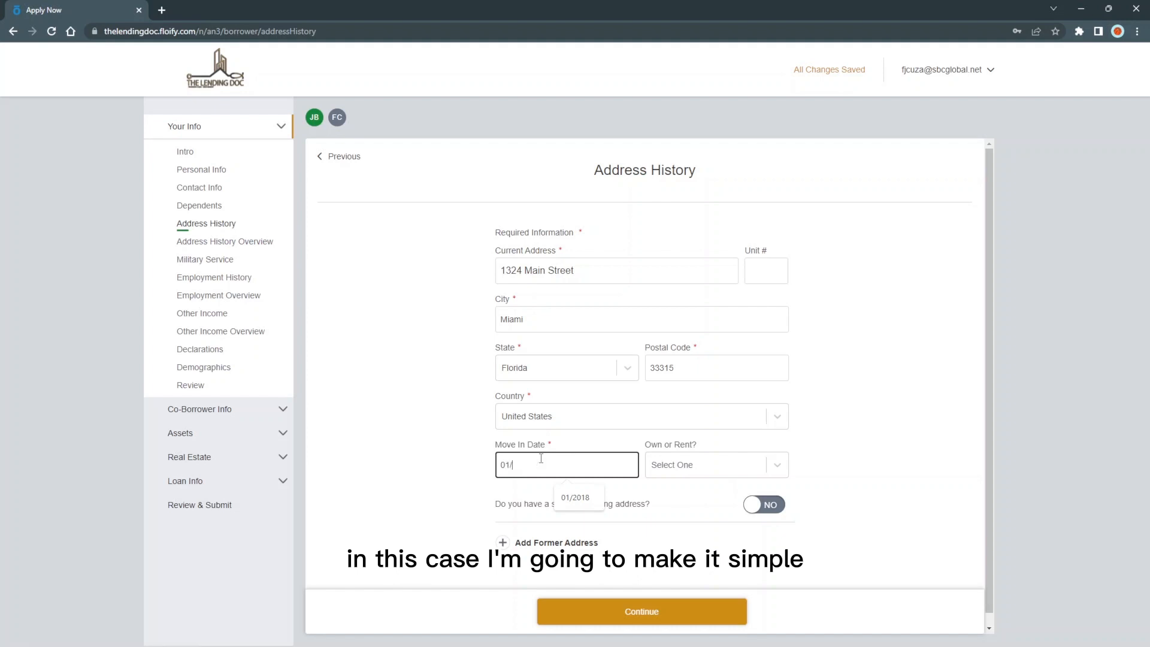
pyautogui.write('2018')
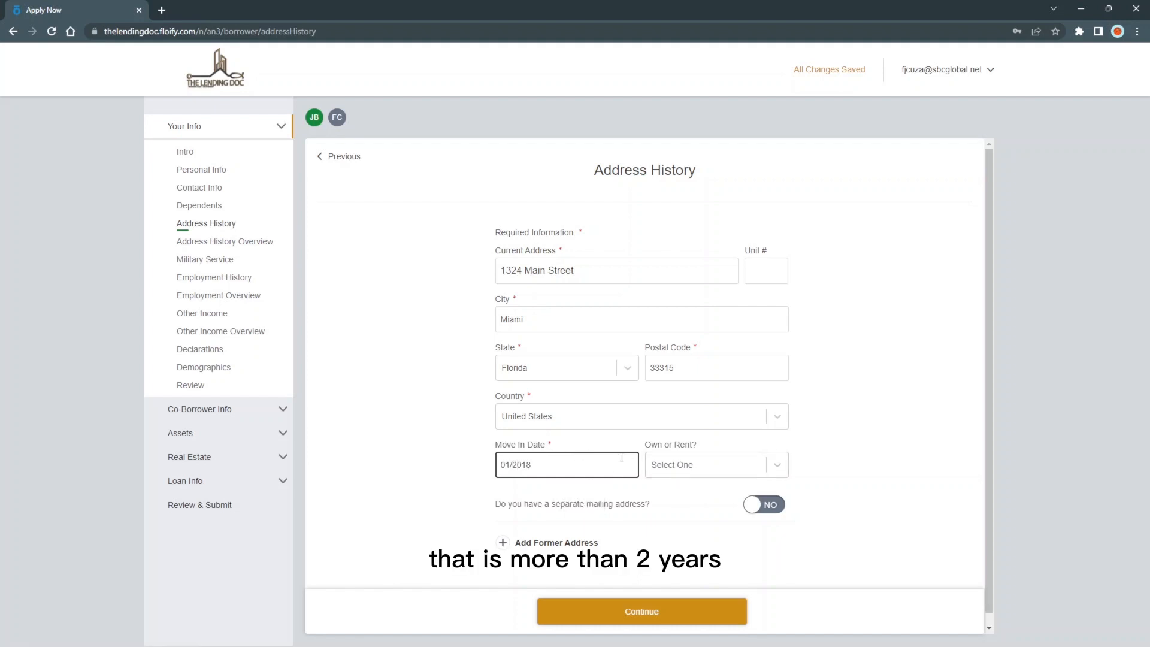
# - Try Rent as the housing status of the current address, and change it to Own
pyautogui.click(777, 467)
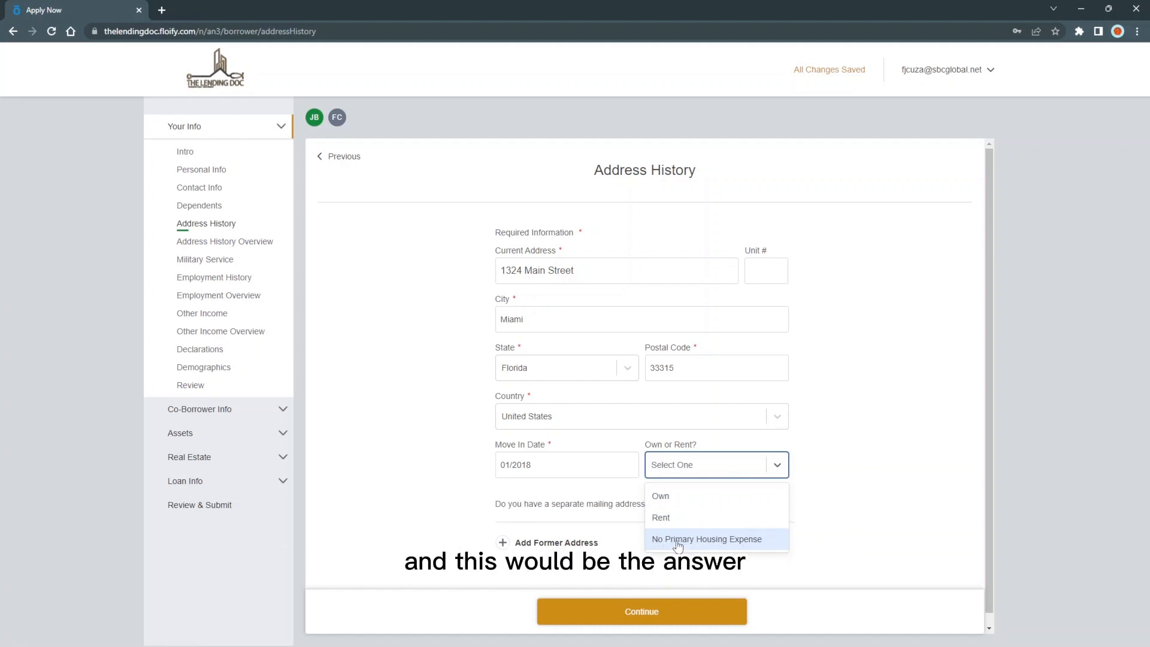
pyautogui.click(667, 517)
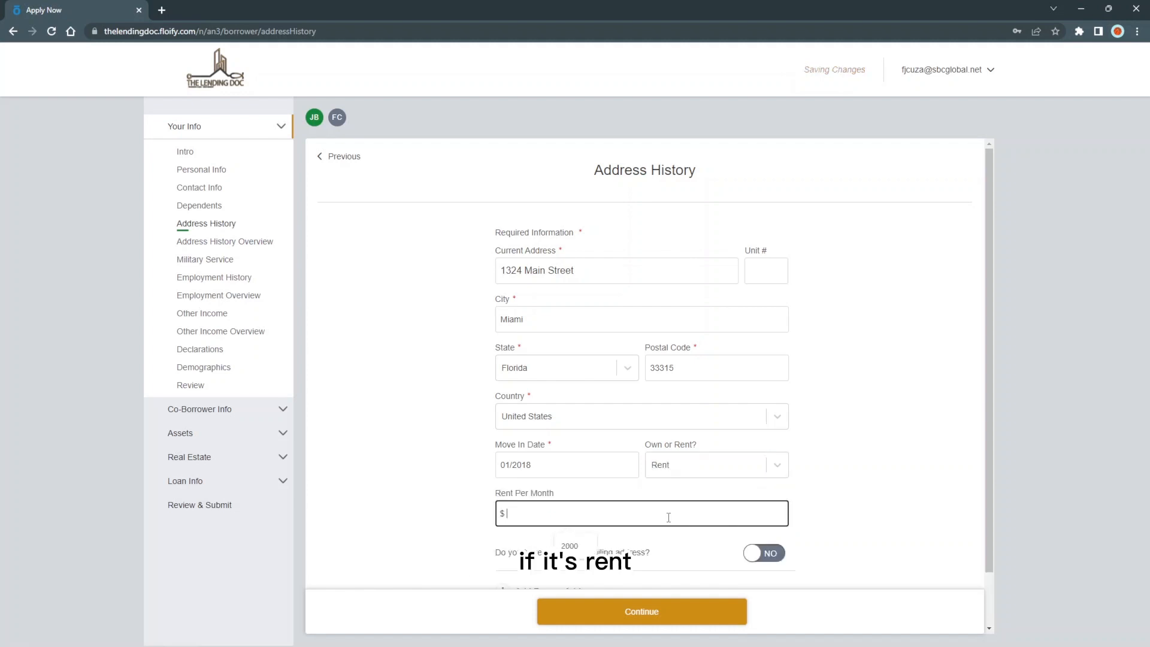
pyautogui.click(678, 474)
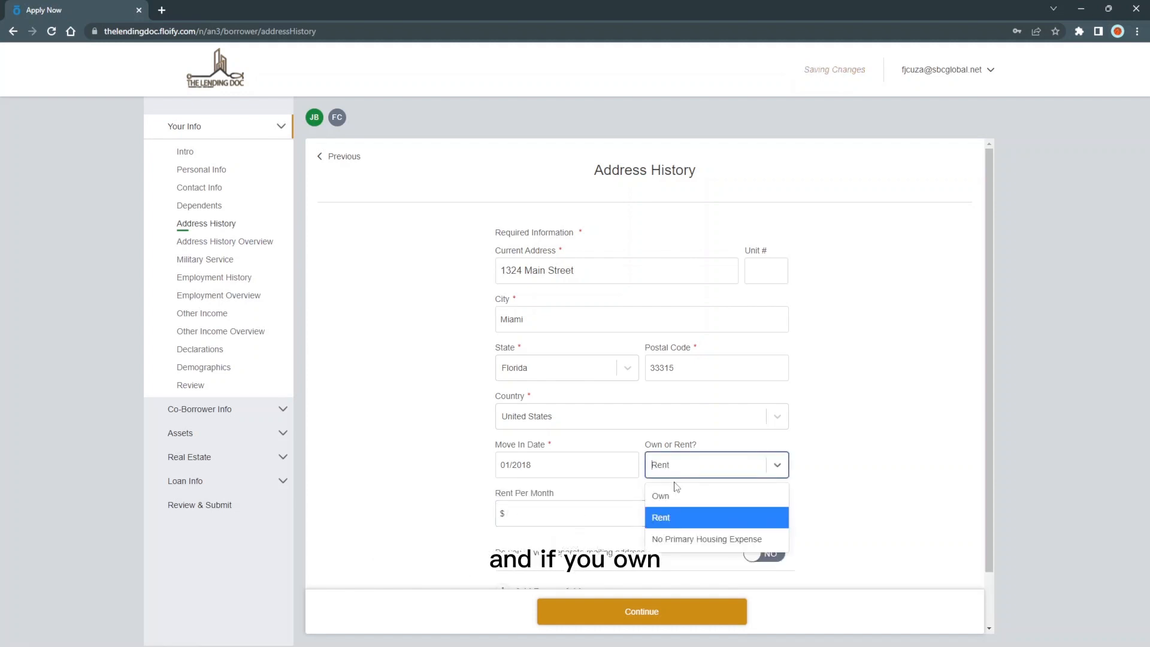
pyautogui.click(671, 495)
# - Look over the owned property's fields, including the choices offered for its status and intended occupancy
pyautogui.scroll(-3, 552, 516)
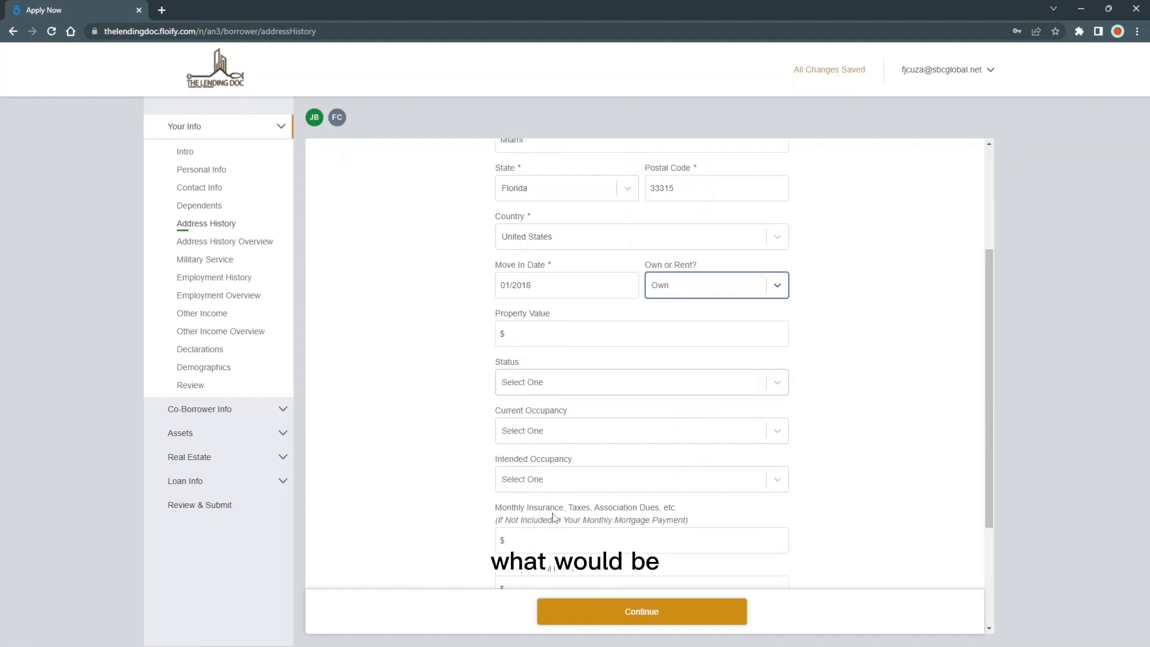
pyautogui.click(633, 386)
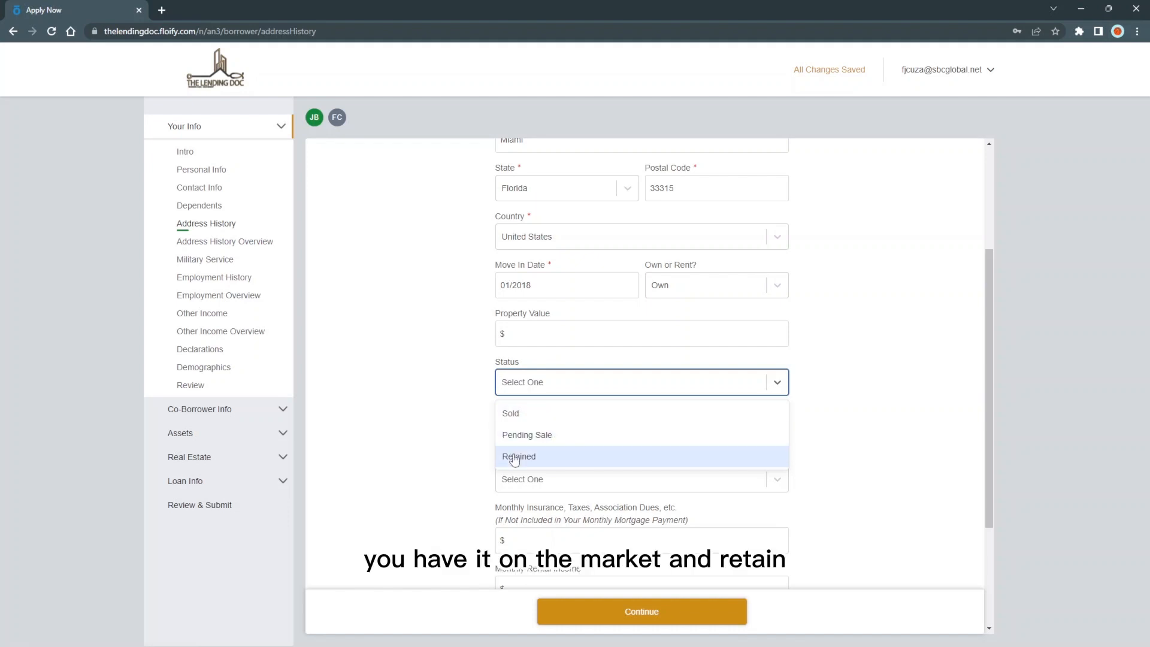
pyautogui.click(548, 484)
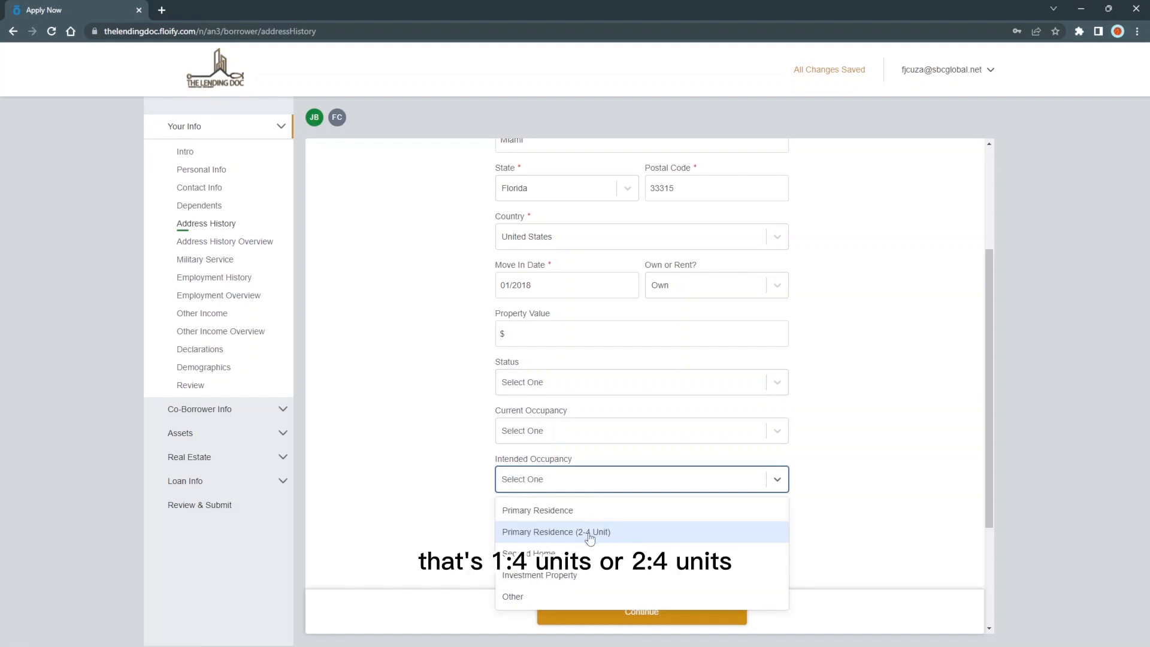
pyautogui.scroll(-2, 635, 506)
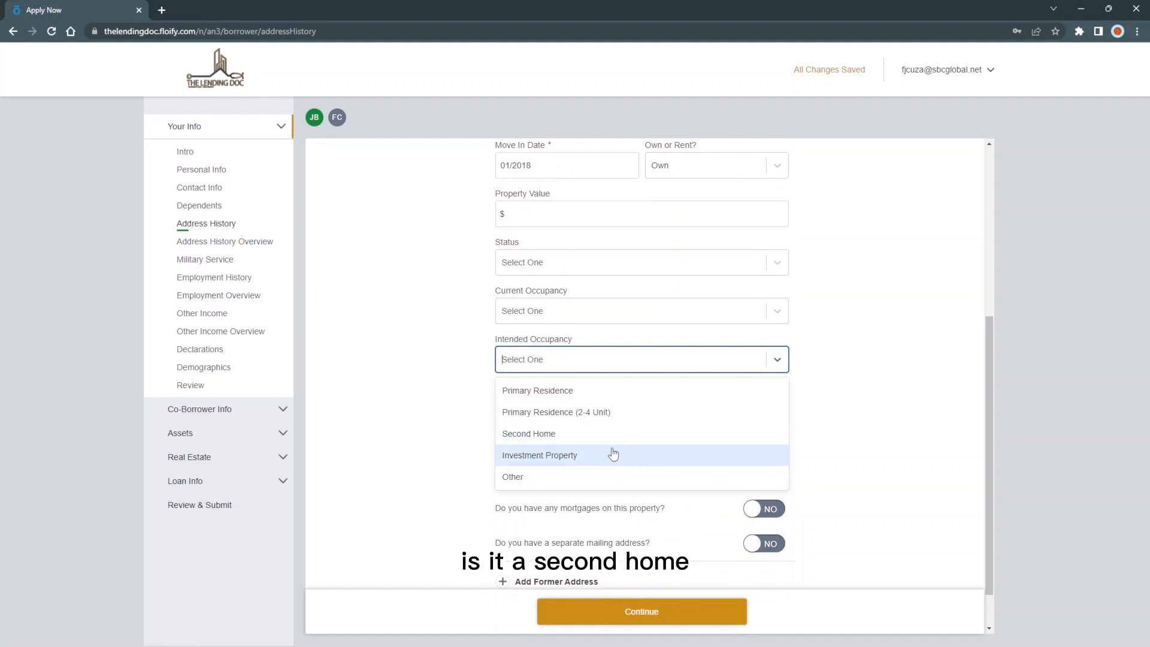
pyautogui.click(852, 396)
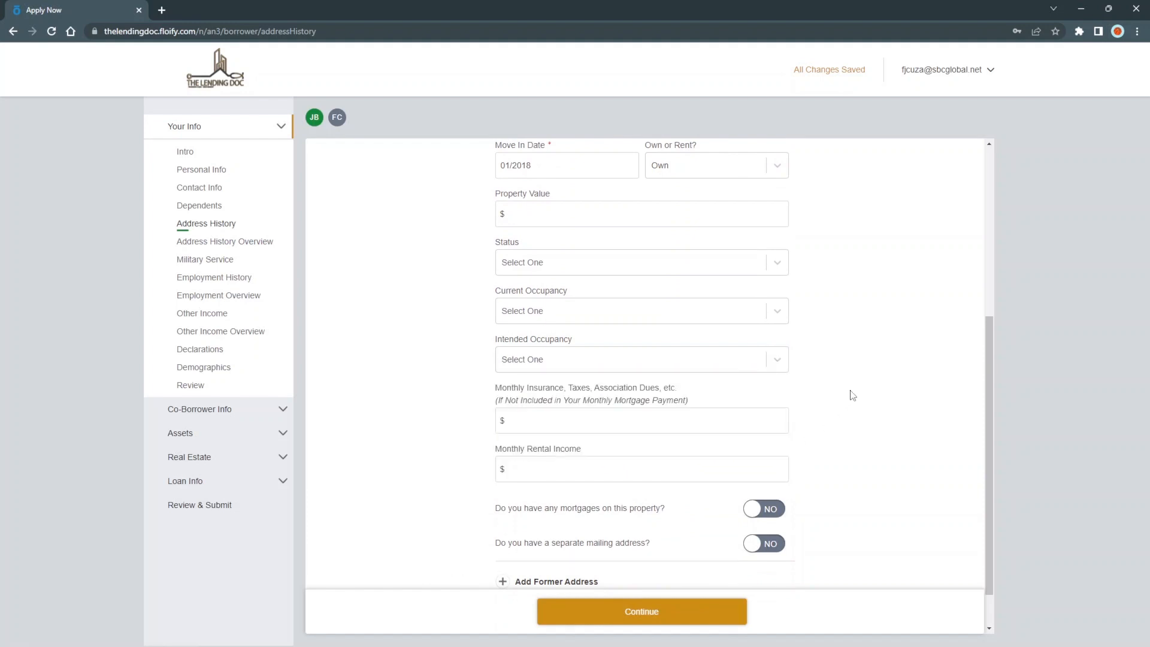
pyautogui.scroll(-1, 852, 396)
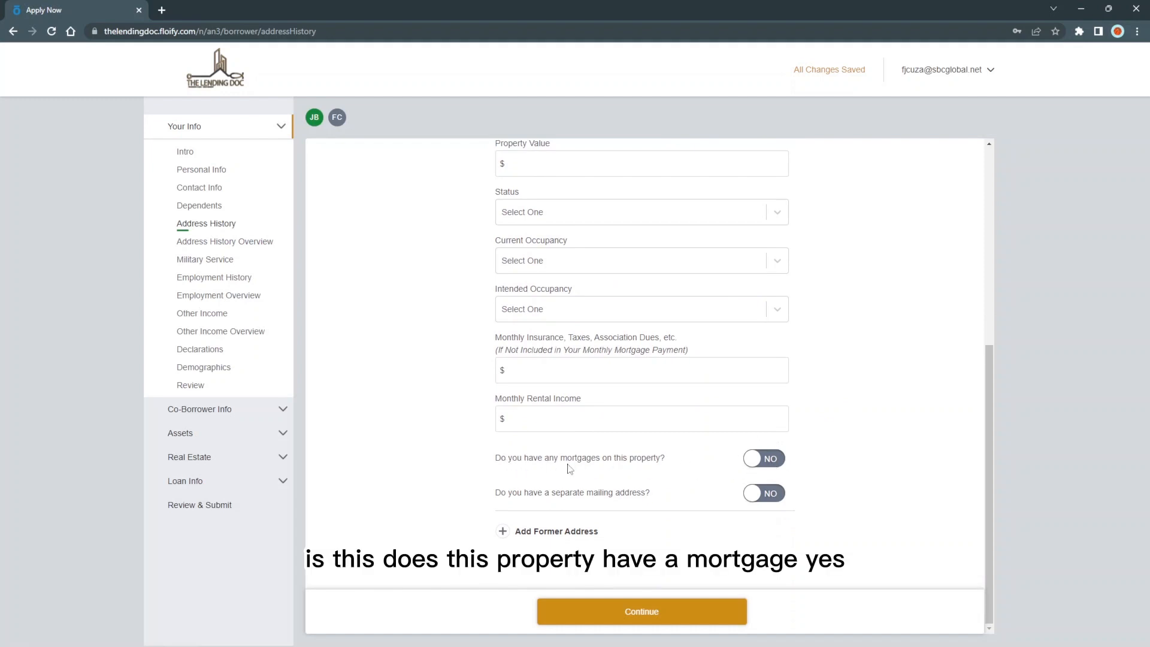
# - Mark the property as having a mortgage, look over the Mortgage Details fields, and set the mortgage answer back to No
pyautogui.click(754, 460)
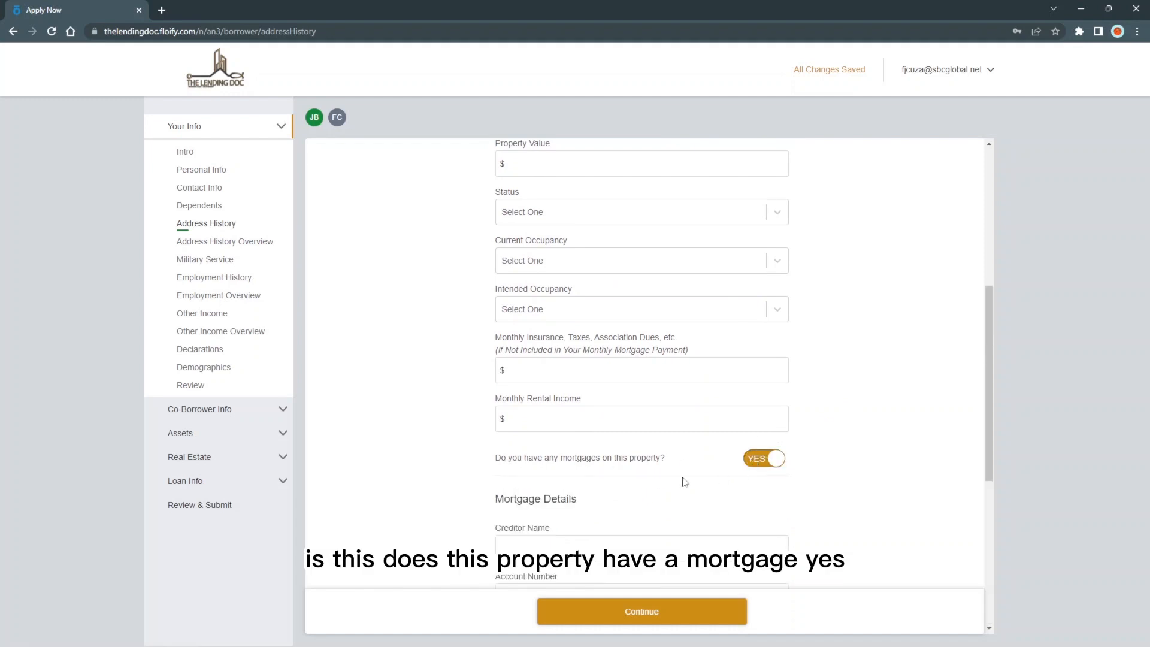
pyautogui.scroll(-3, 683, 477)
pyautogui.scroll(-3, 560, 485)
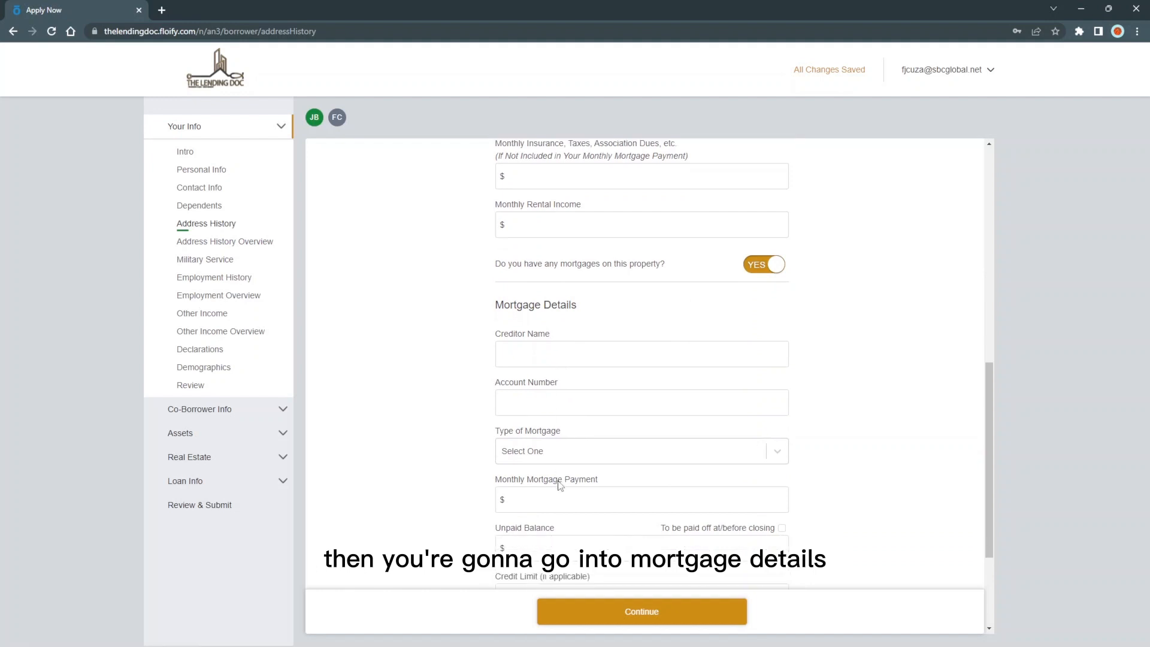
pyautogui.scroll(3, 560, 486)
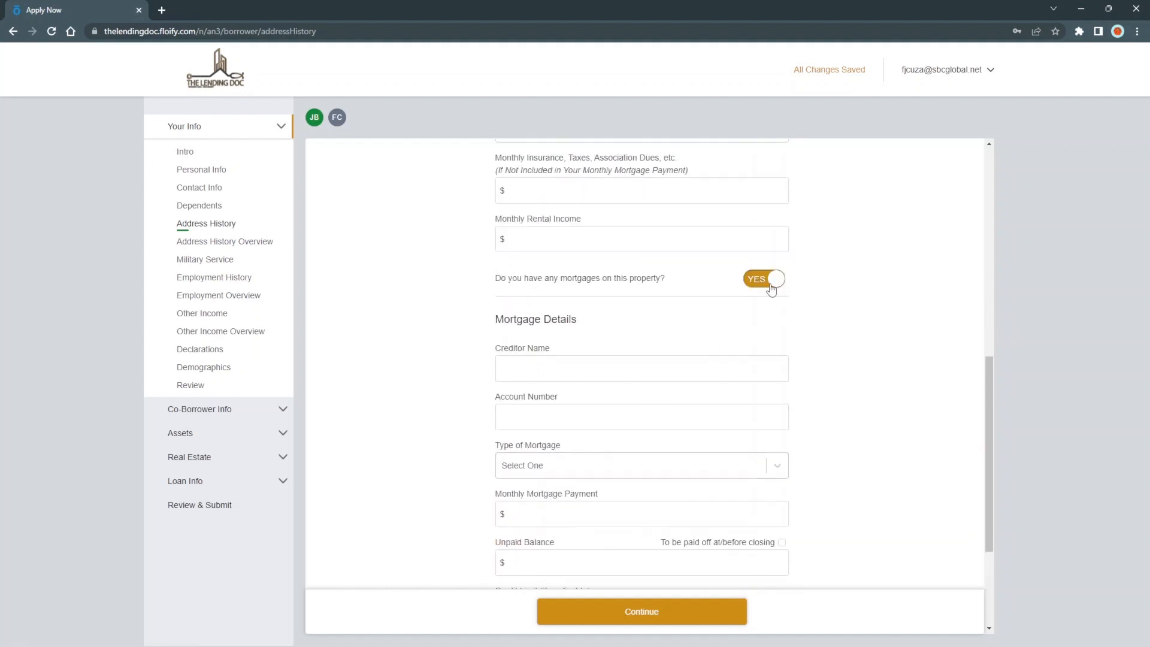
pyautogui.click(766, 280)
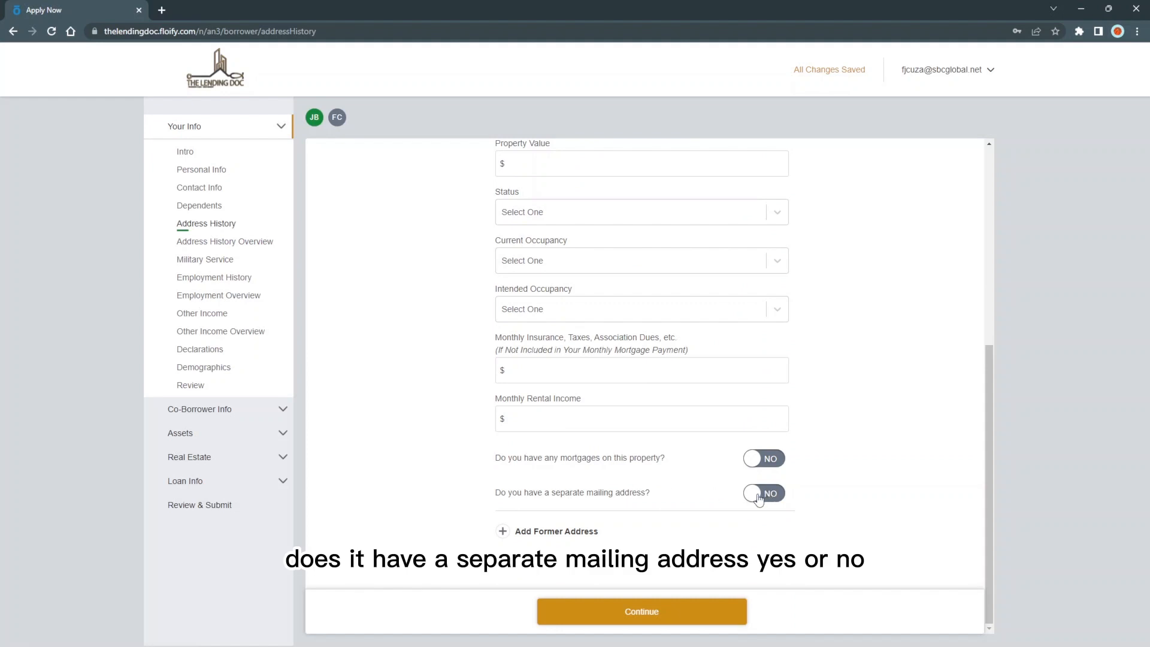
pyautogui.scroll(1, 579, 520)
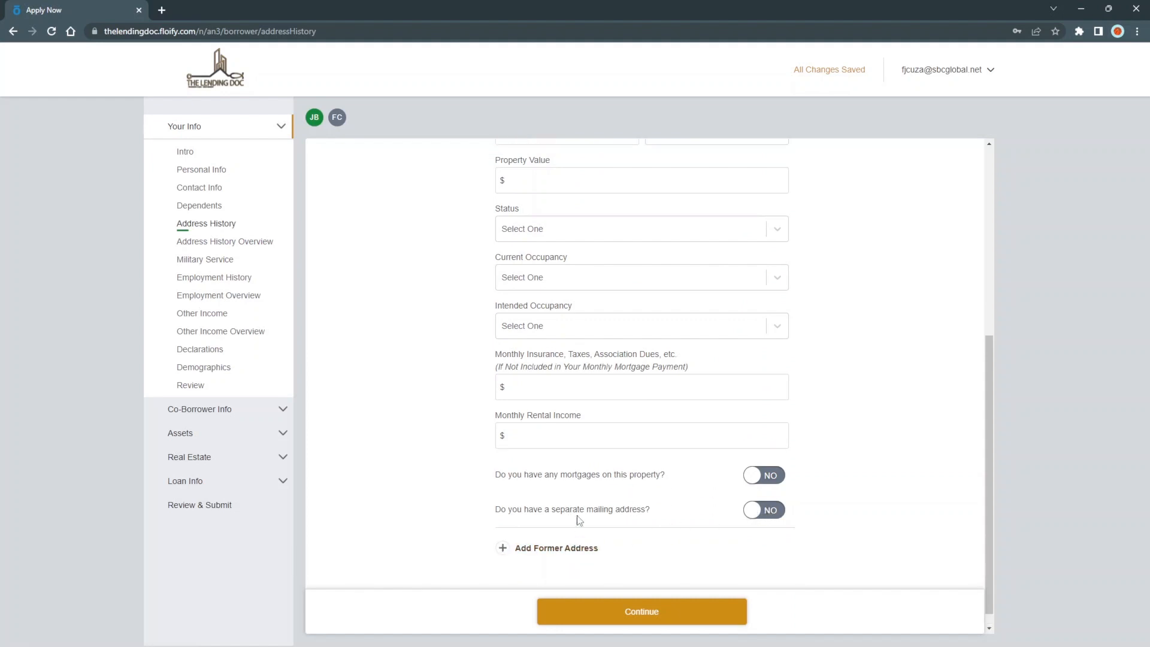
# - Change the housing status of the current address to Rent
pyautogui.scroll(5, 579, 520)
pyautogui.scroll(-4, 619, 472)
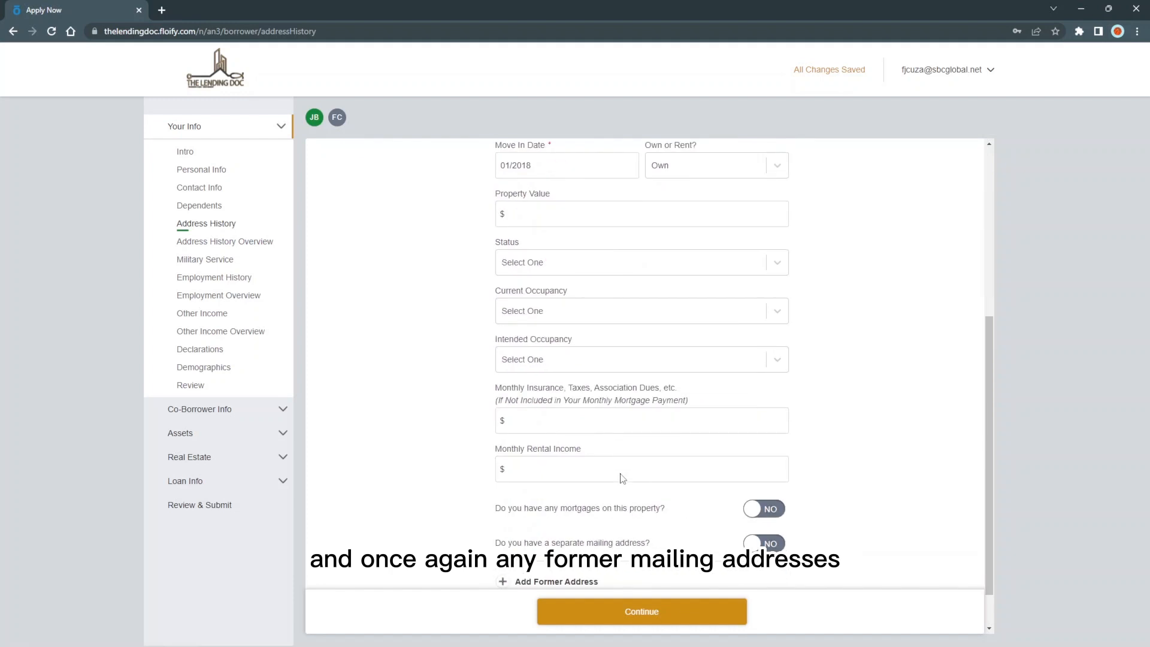
pyautogui.scroll(2, 623, 475)
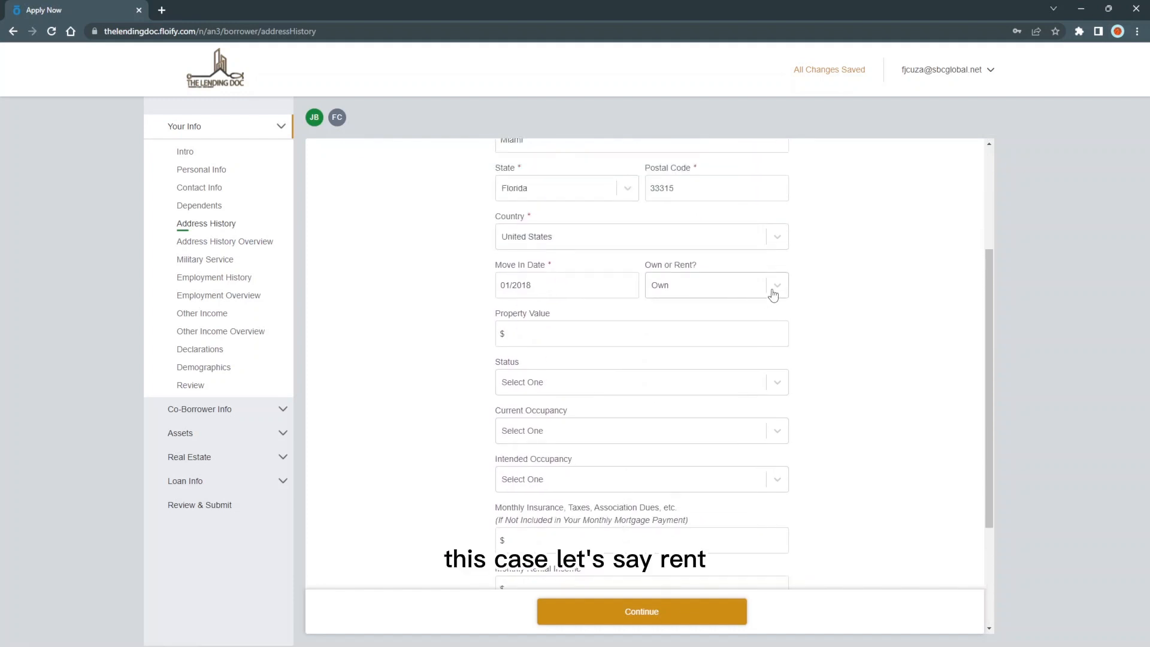
pyautogui.click(777, 286)
pyautogui.click(671, 339)
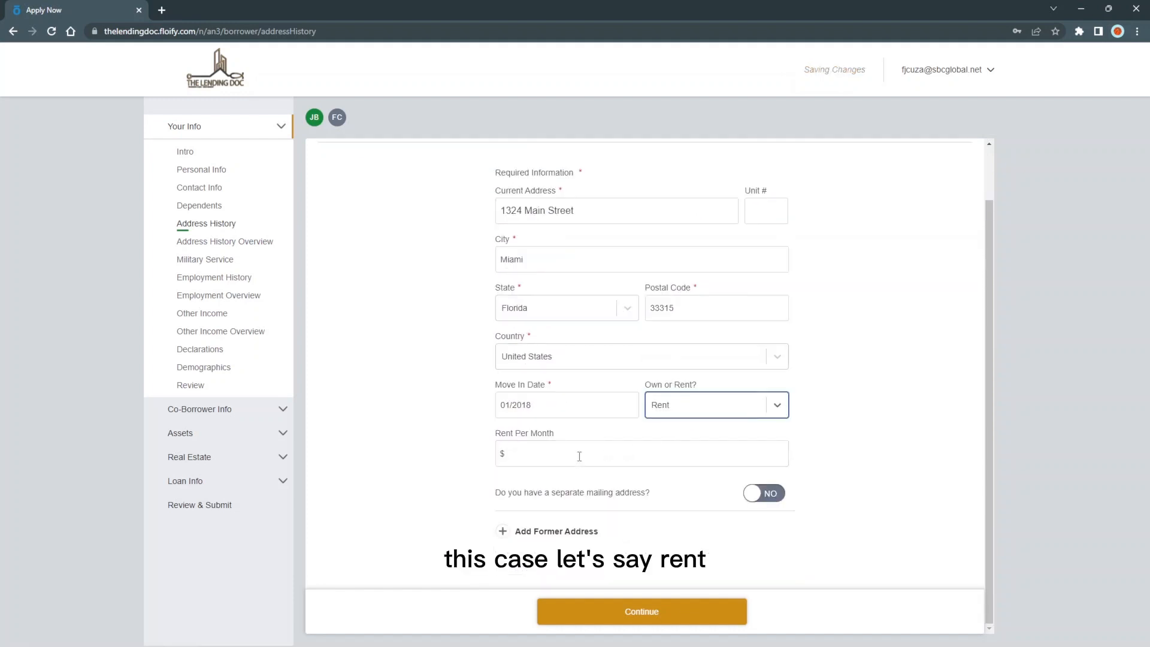
# - Set the rent per month for the current address to $2,000
pyautogui.click(542, 453)
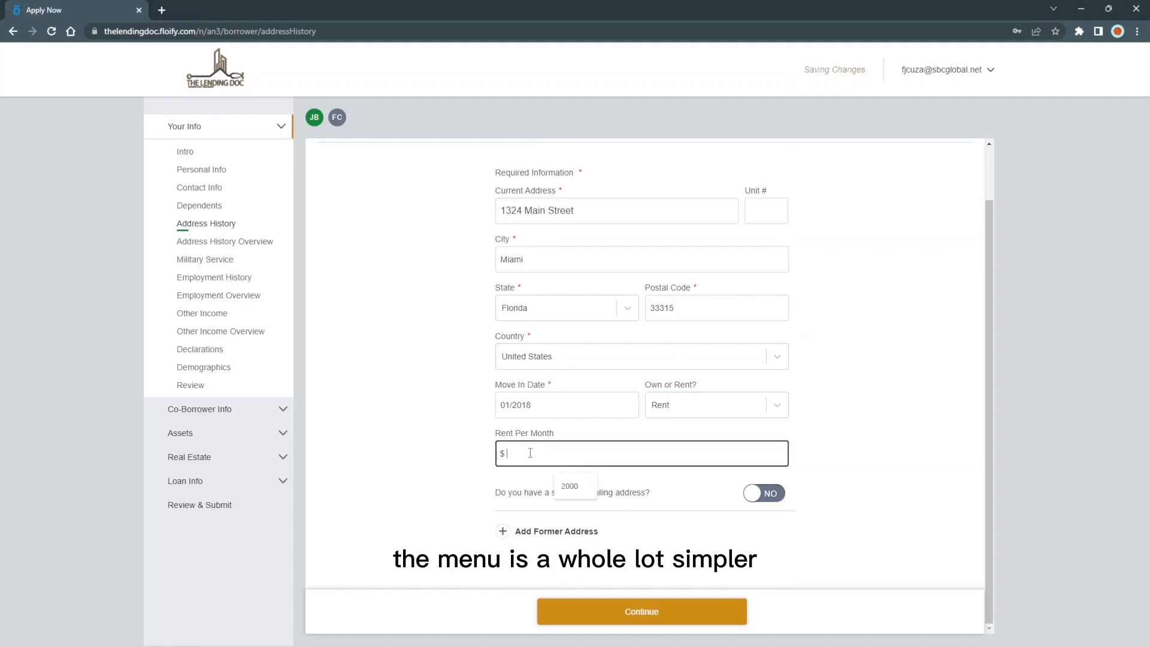
pyautogui.write('200')
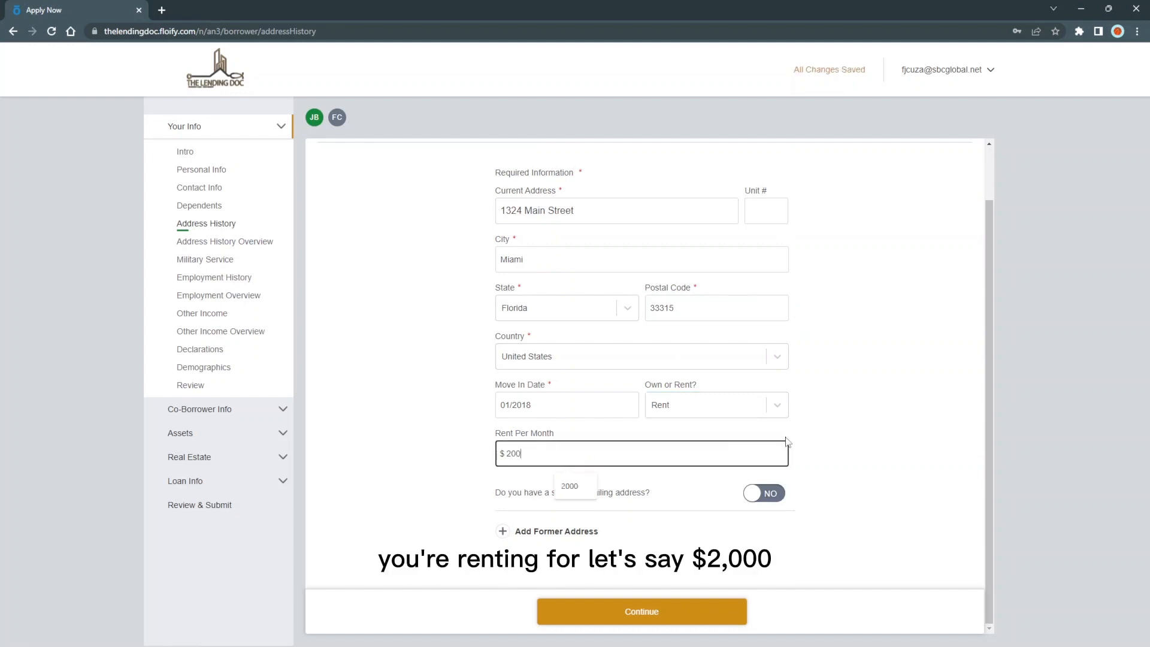
pyautogui.write('0')
pyautogui.click(857, 347)
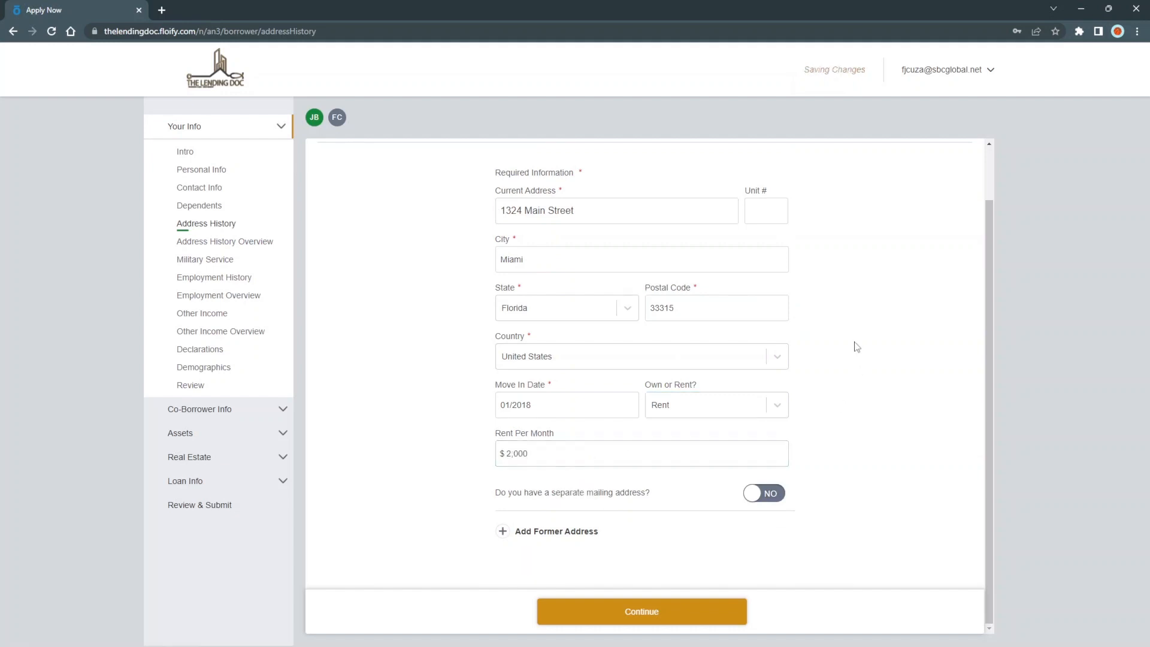
# - Continue to the address history overview and finish the address history
pyautogui.click(655, 611)
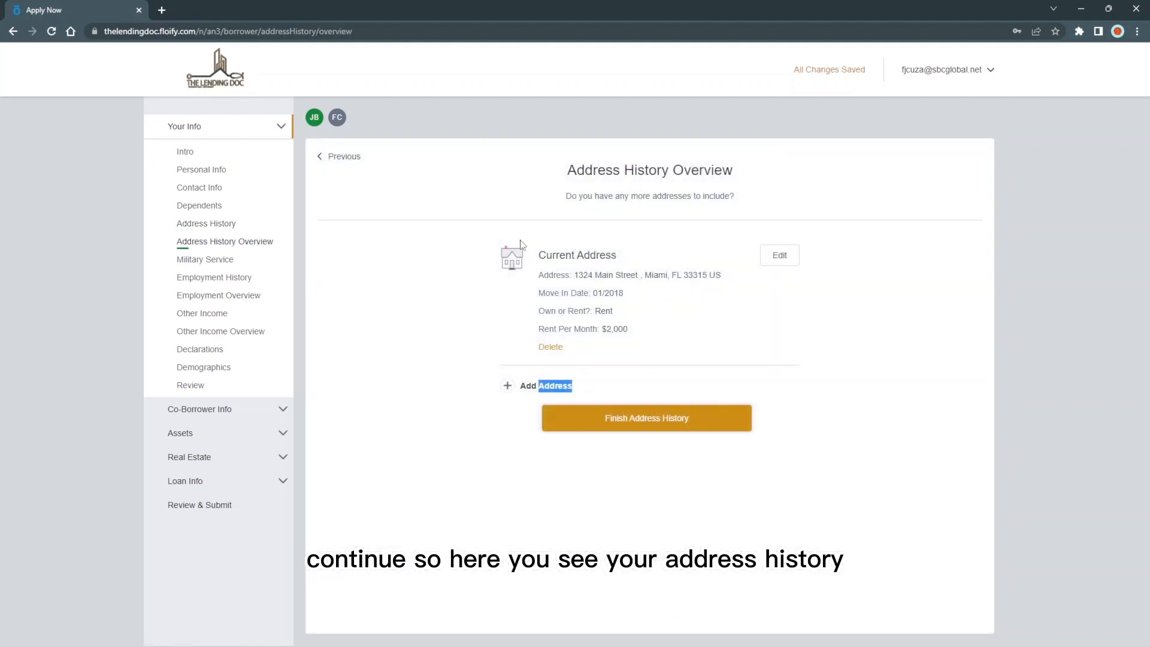
pyautogui.click(461, 427)
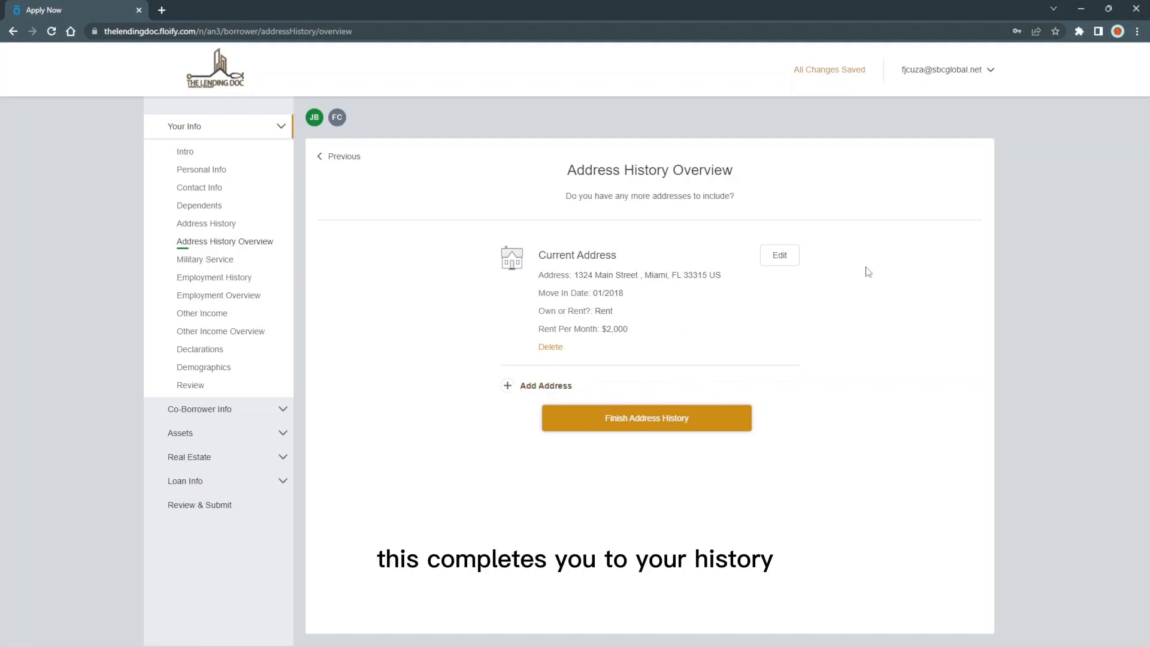
pyautogui.click(629, 427)
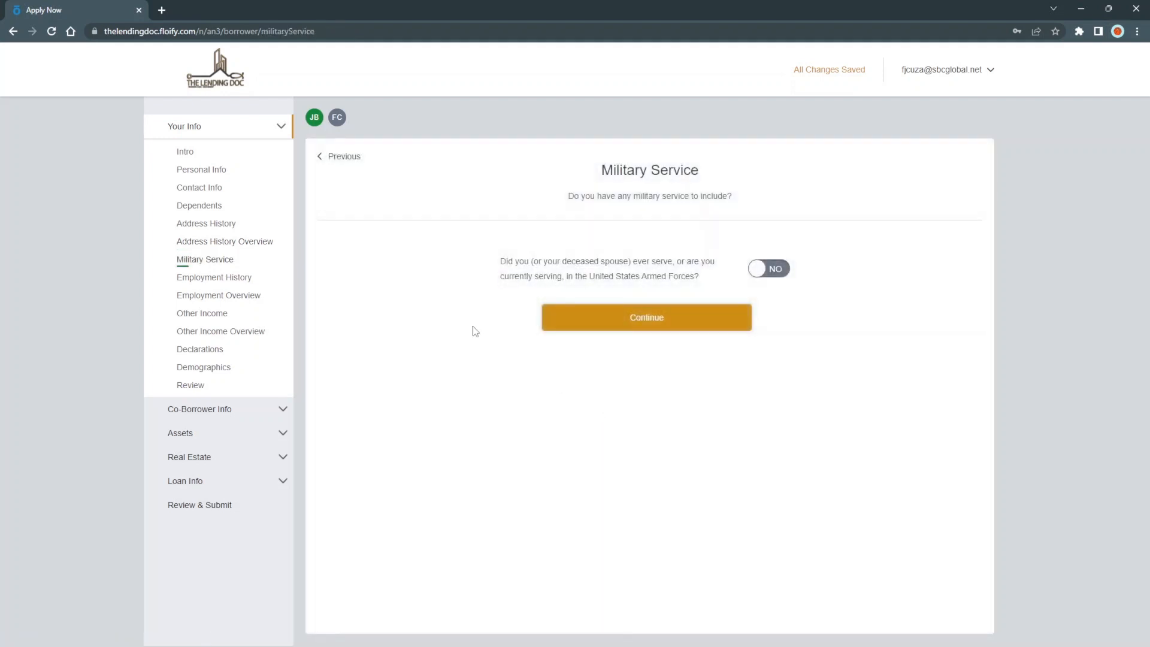
# - Look over the options offered for military service, set the service answer back to No, and continue to the employment history
pyautogui.click(759, 271)
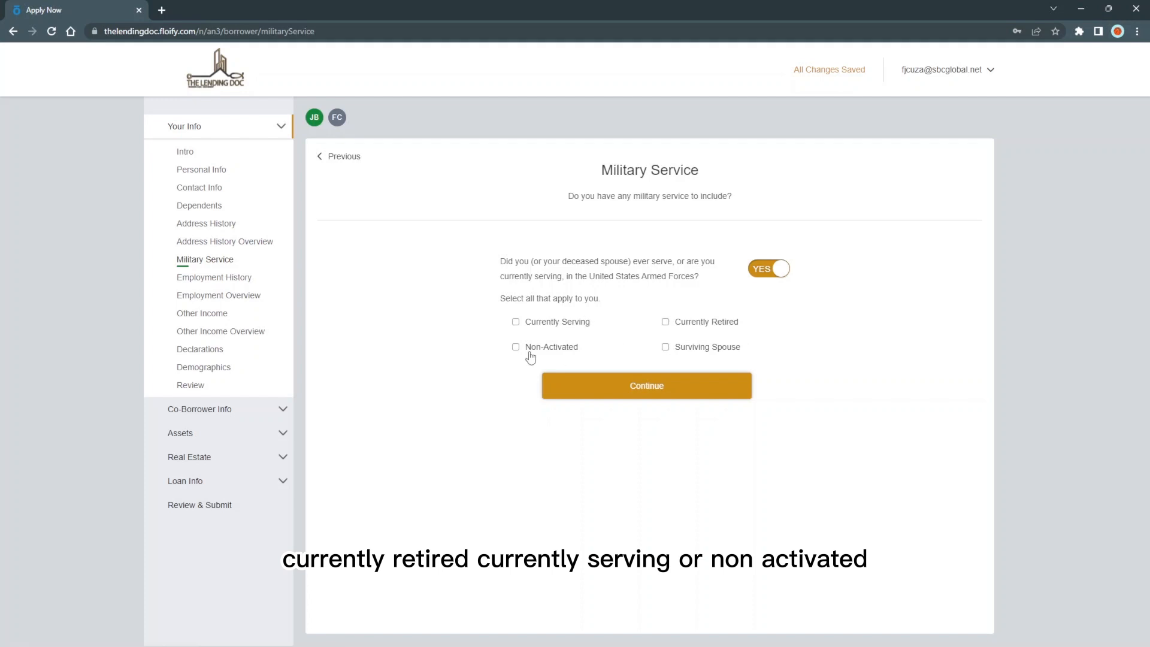
pyautogui.click(768, 276)
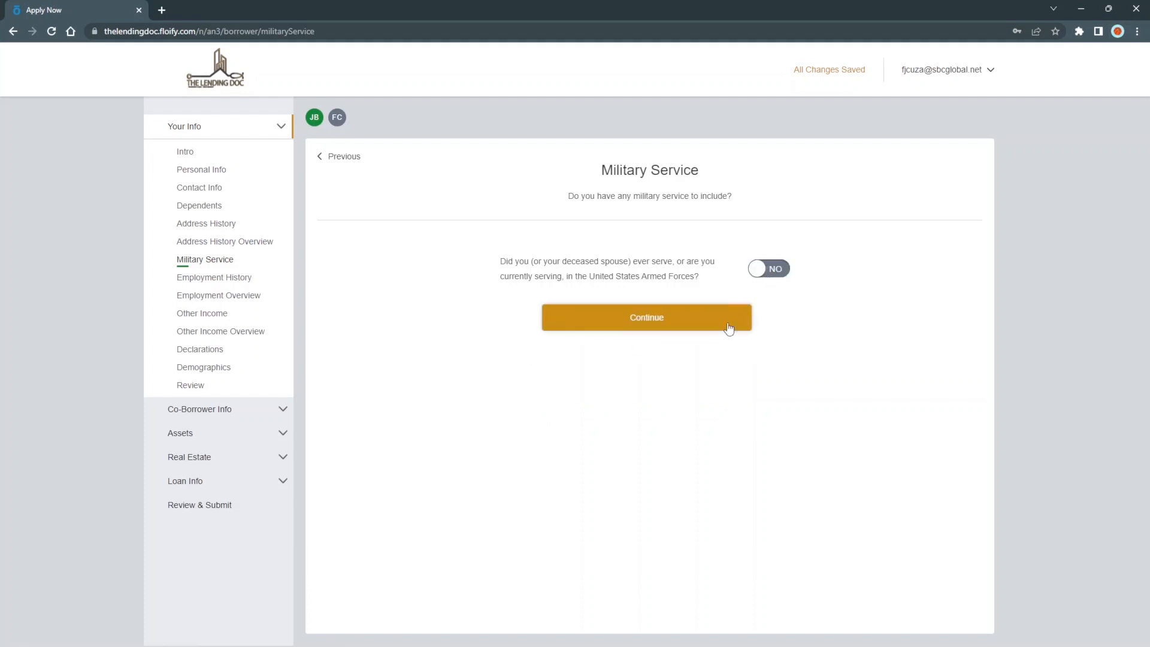
pyautogui.click(766, 270)
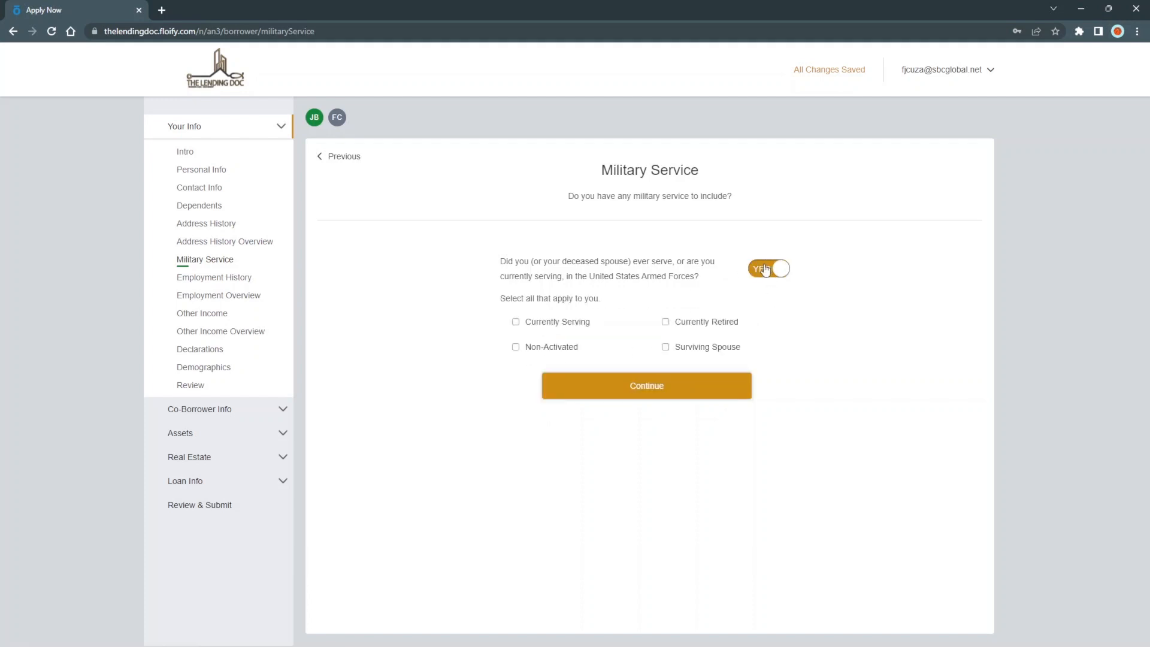
pyautogui.click(765, 270)
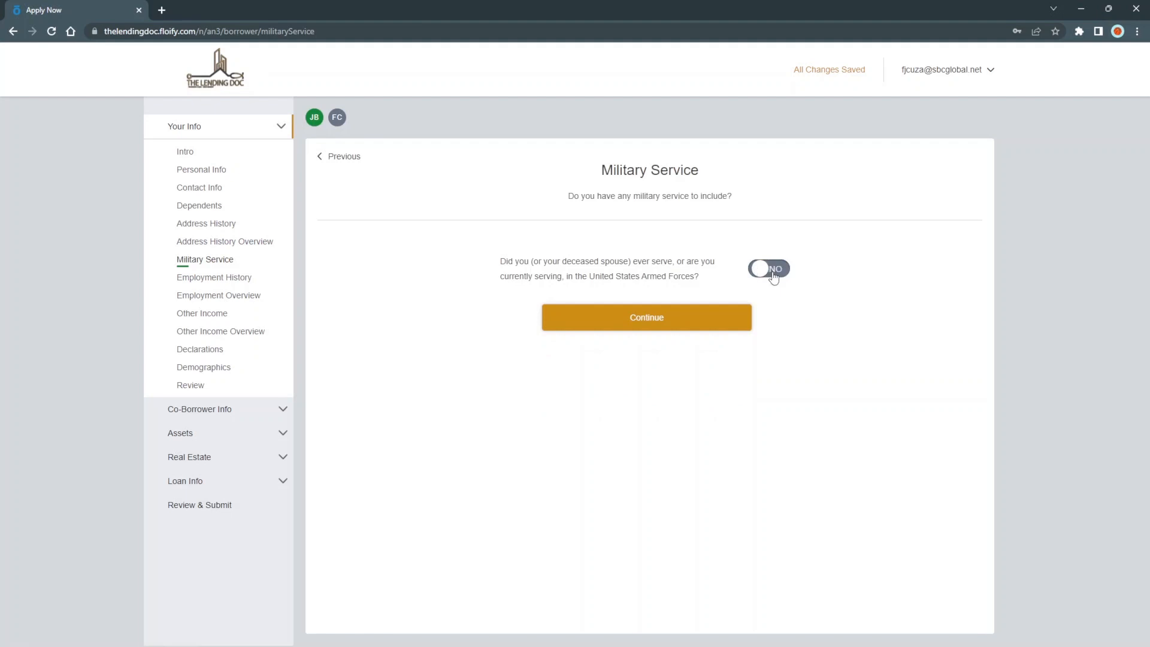
pyautogui.click(668, 324)
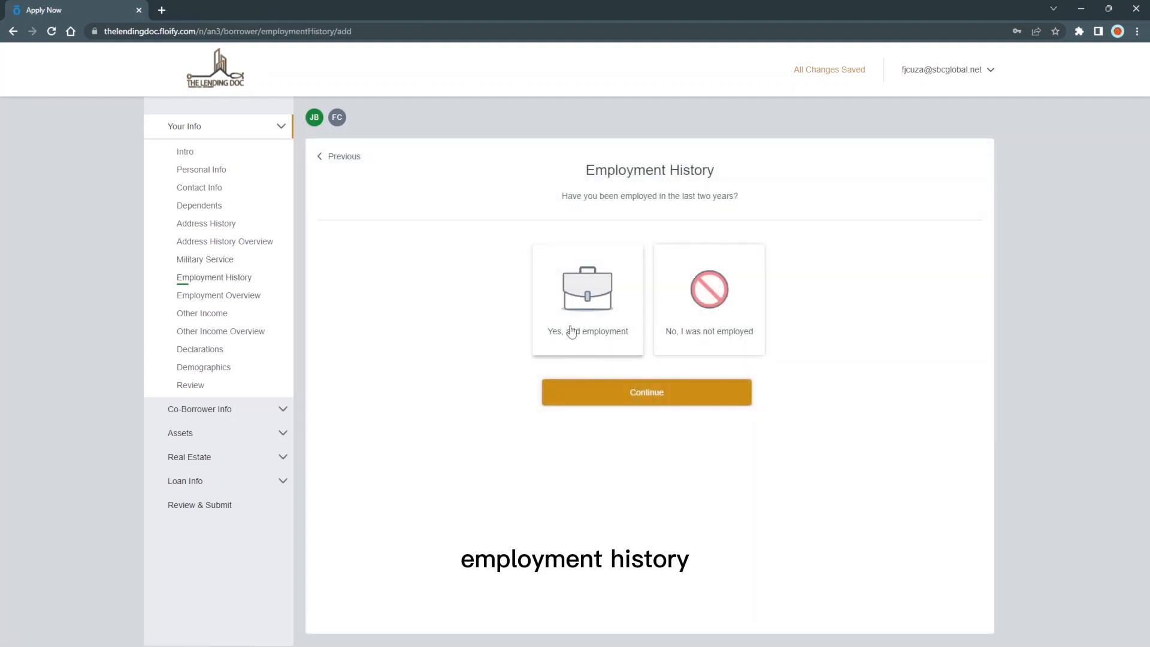
pyautogui.click(563, 333)
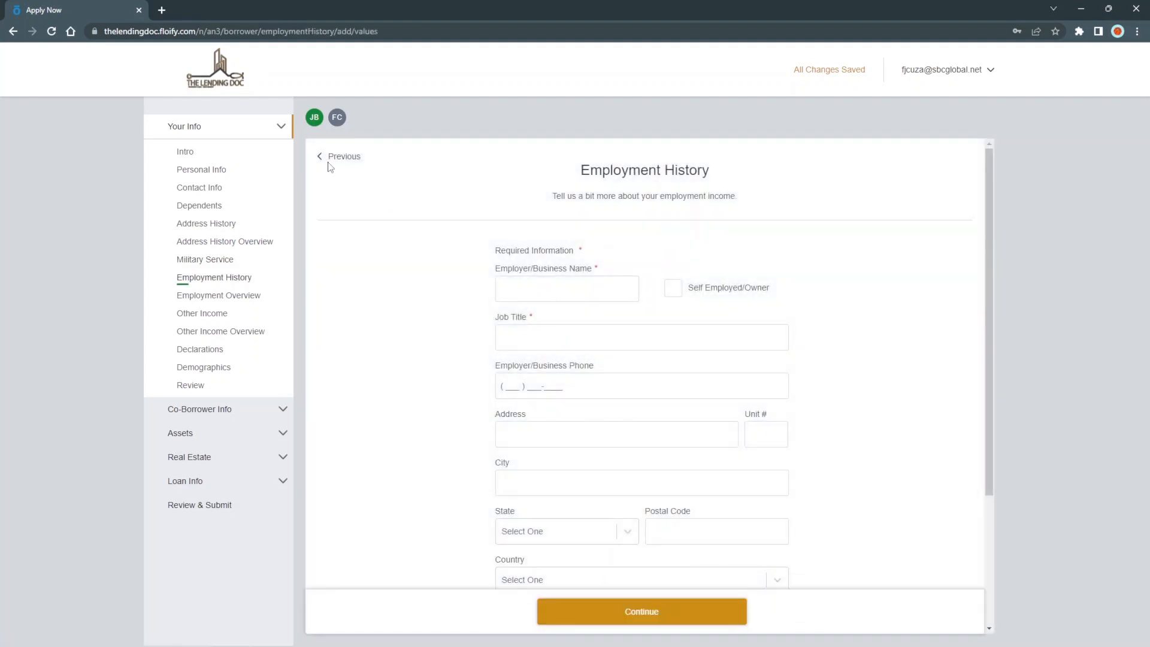
pyautogui.click(211, 259)
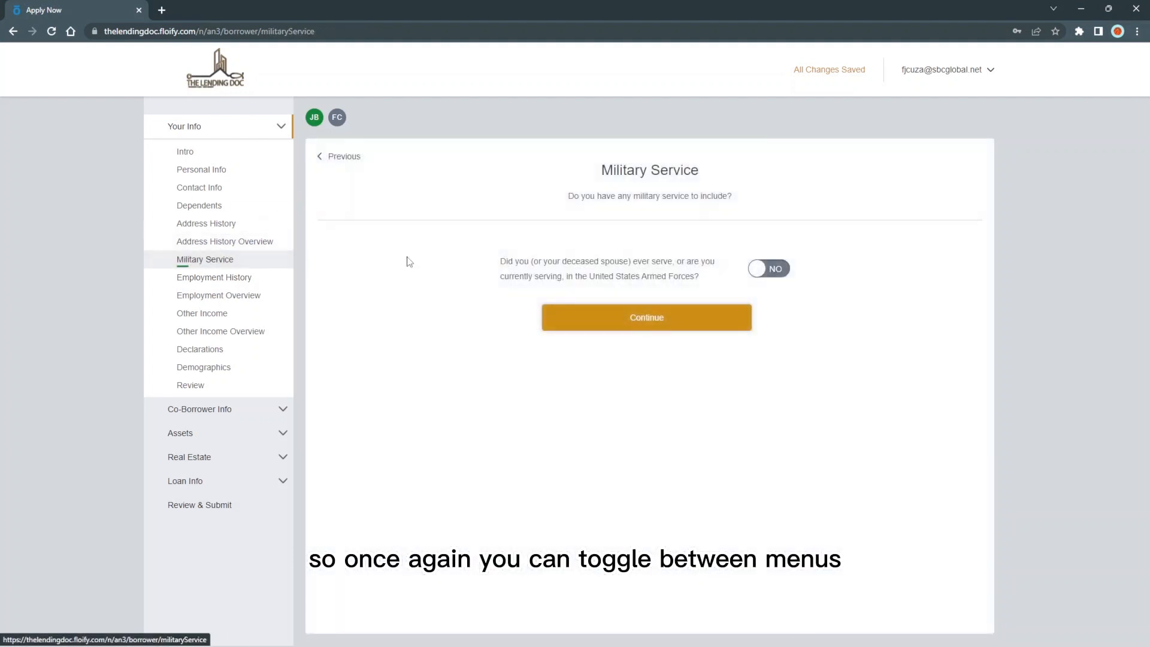
pyautogui.click(233, 279)
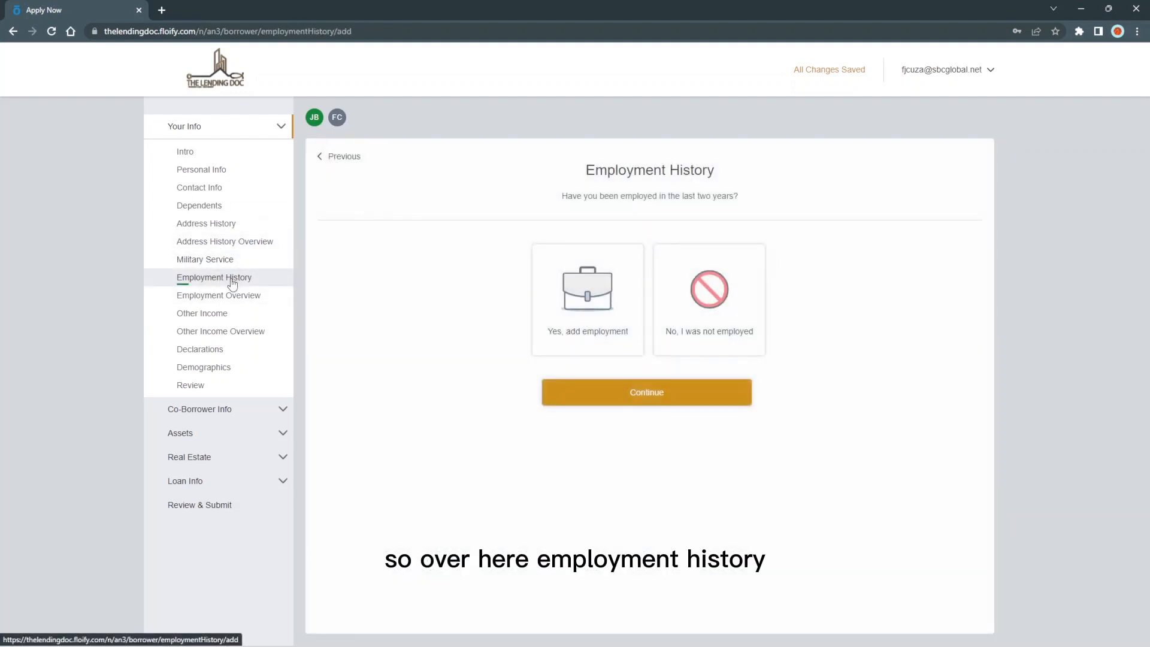
pyautogui.click(680, 312)
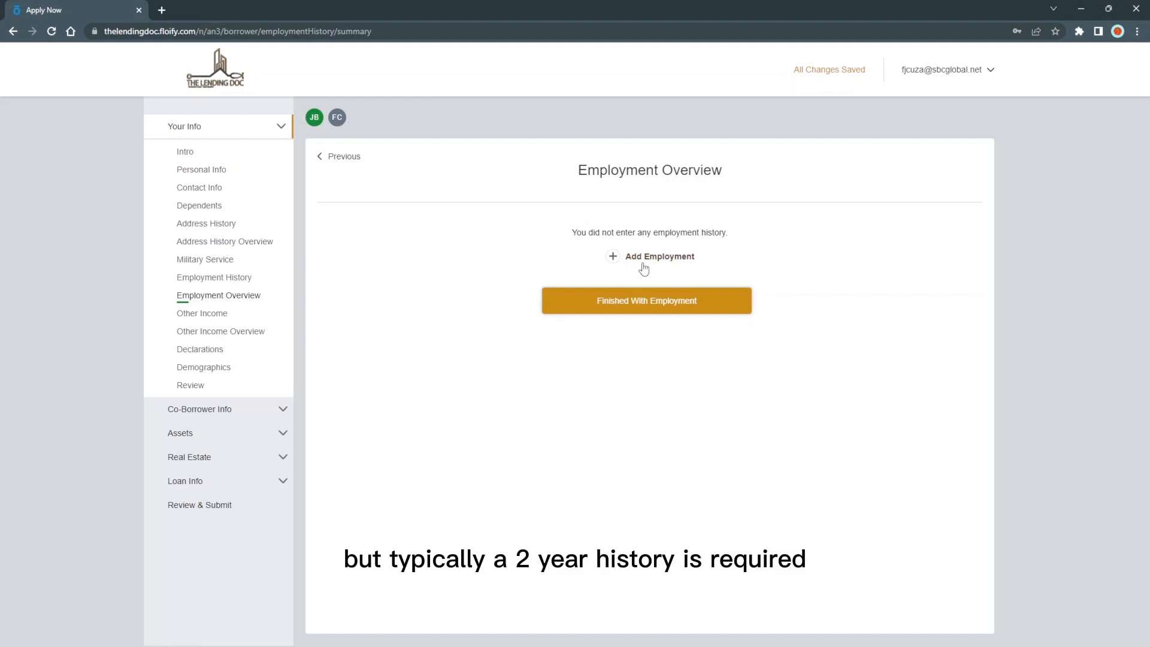
pyautogui.click(231, 279)
# - Add an employment with "My employer" as the business name and "manager" as the job title, and enter the employer's phone number
pyautogui.click(589, 299)
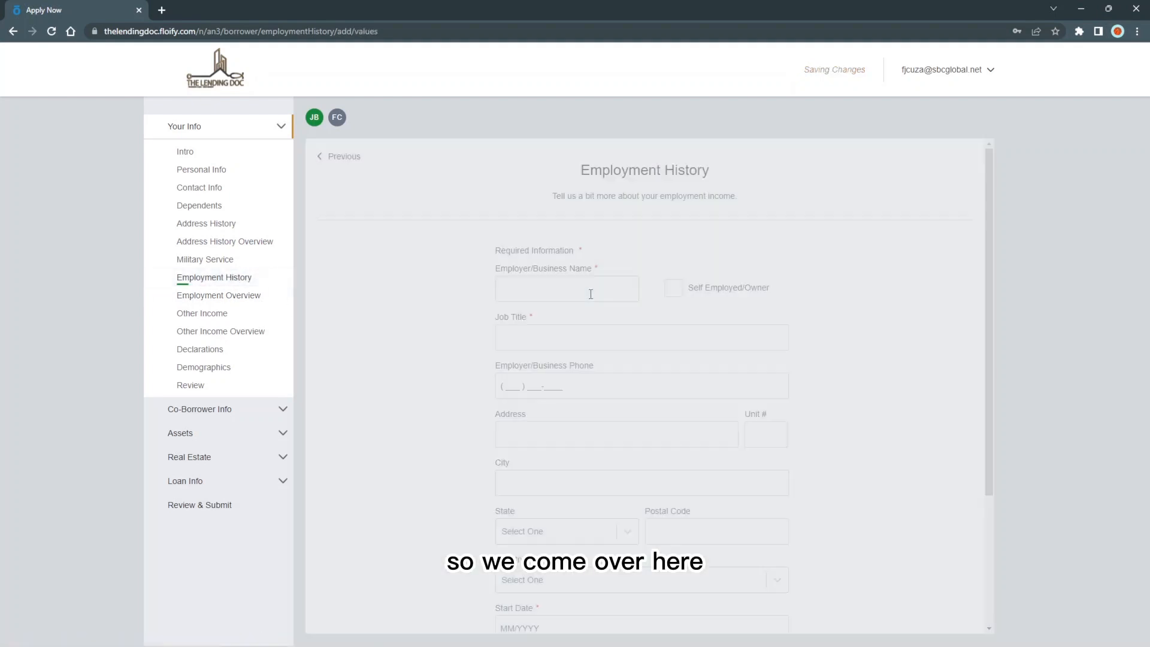
pyautogui.click(593, 289)
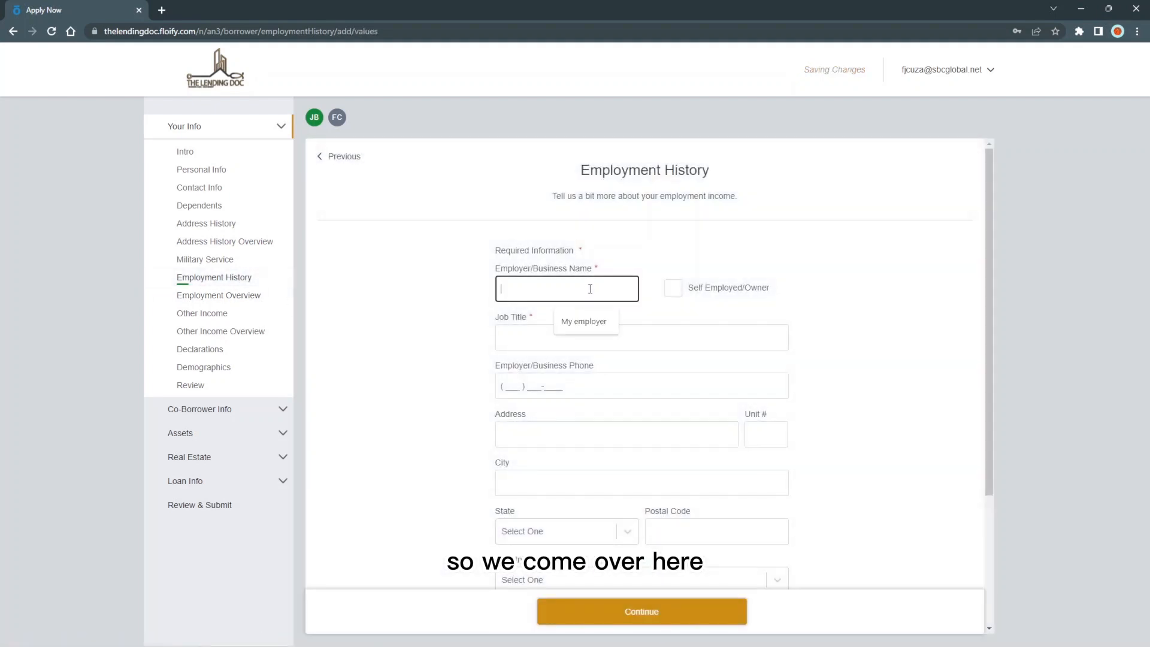
pyautogui.click(576, 322)
pyautogui.click(572, 337)
pyautogui.click(572, 369)
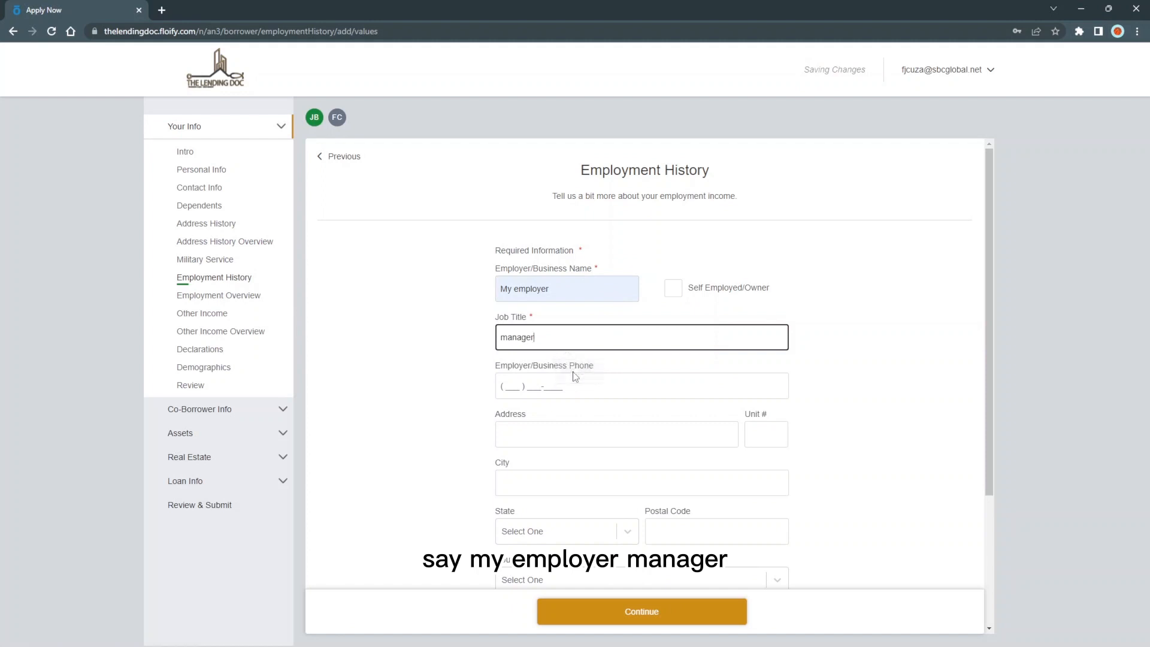
pyautogui.click(572, 386)
pyautogui.click(574, 419)
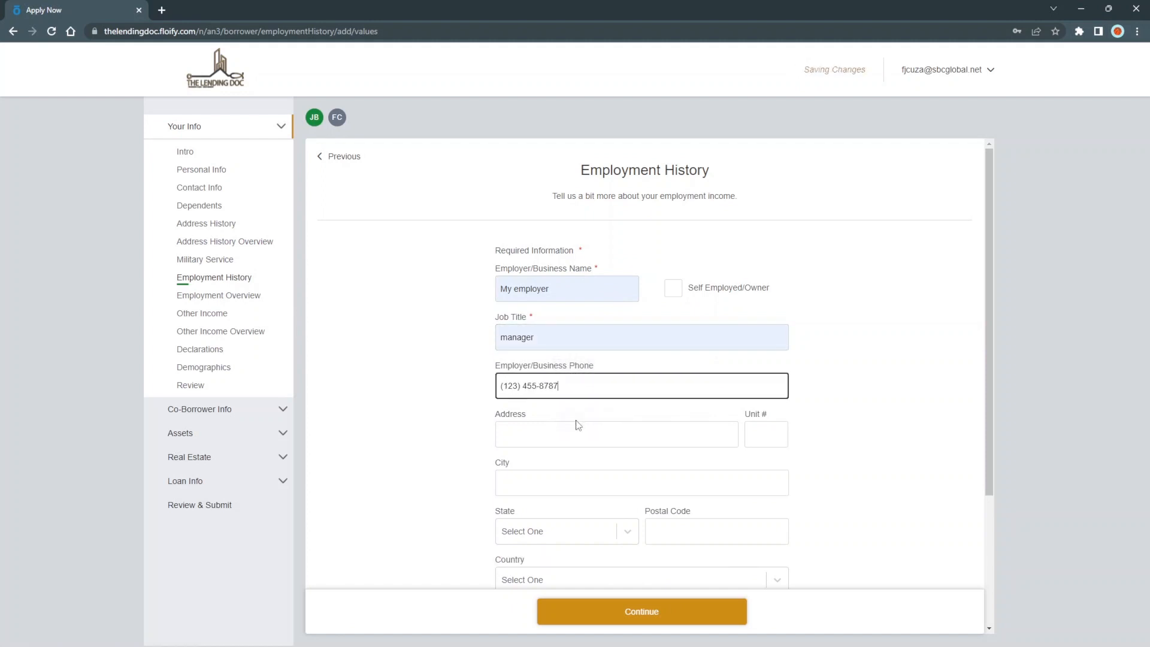
# - Set the employment's start date to 01/2022 and mark it as a job the borrower currently works at
pyautogui.click(558, 442)
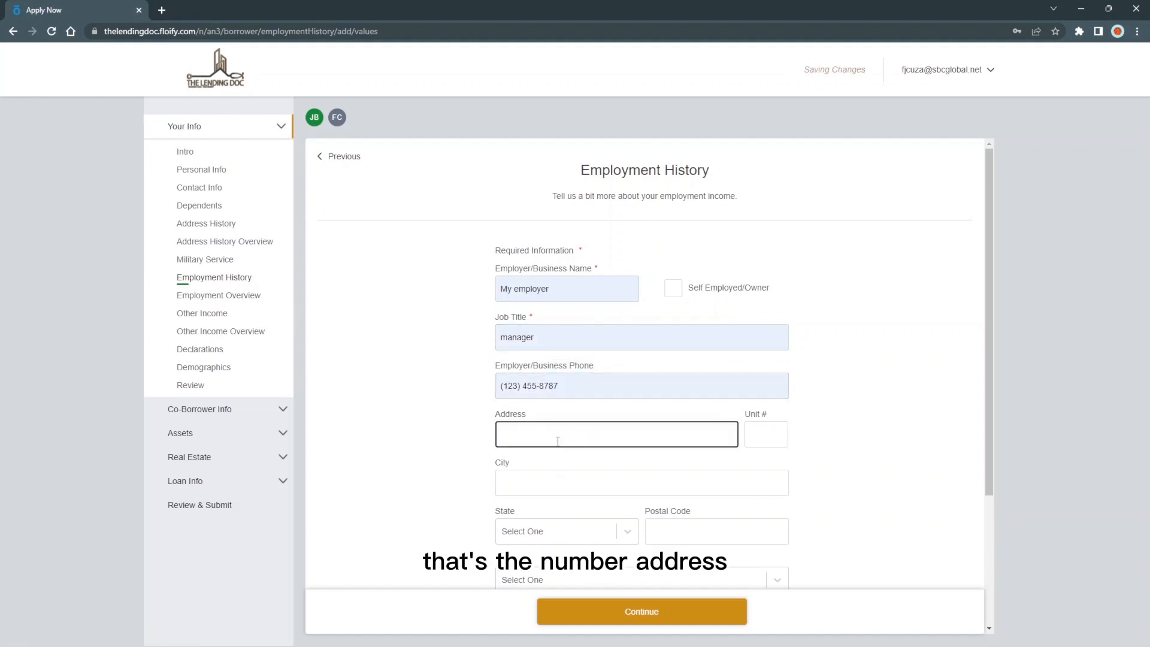
pyautogui.scroll(-2, 558, 442)
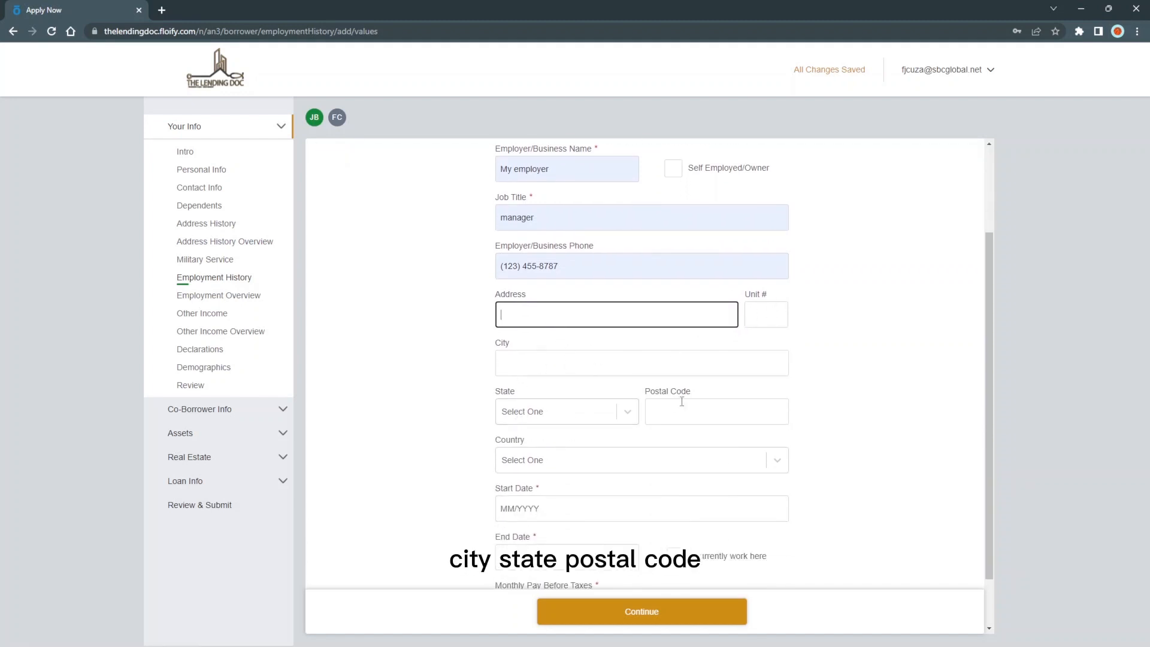
pyautogui.scroll(-1, 682, 400)
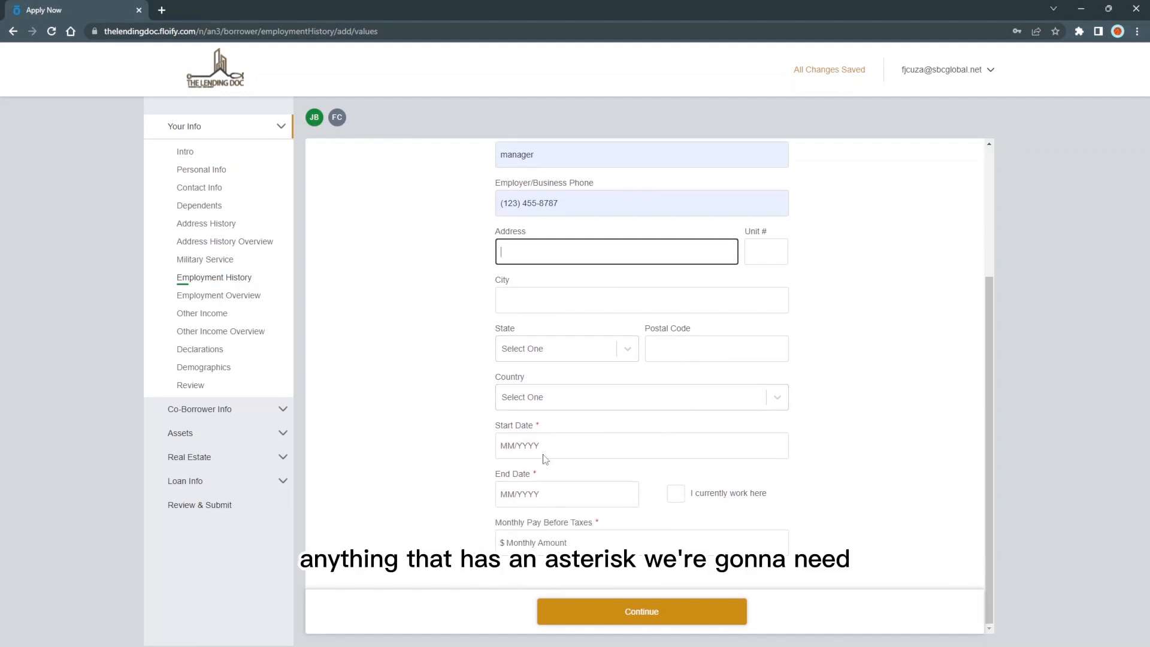
pyautogui.scroll(2, 554, 476)
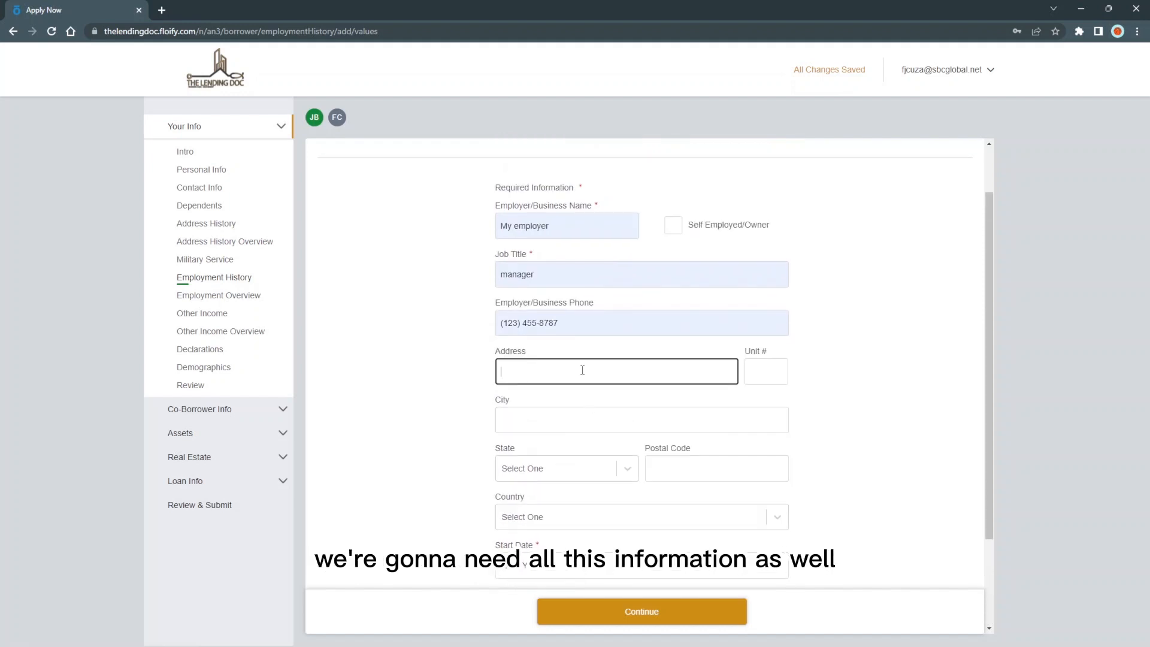
pyautogui.scroll(-2, 649, 395)
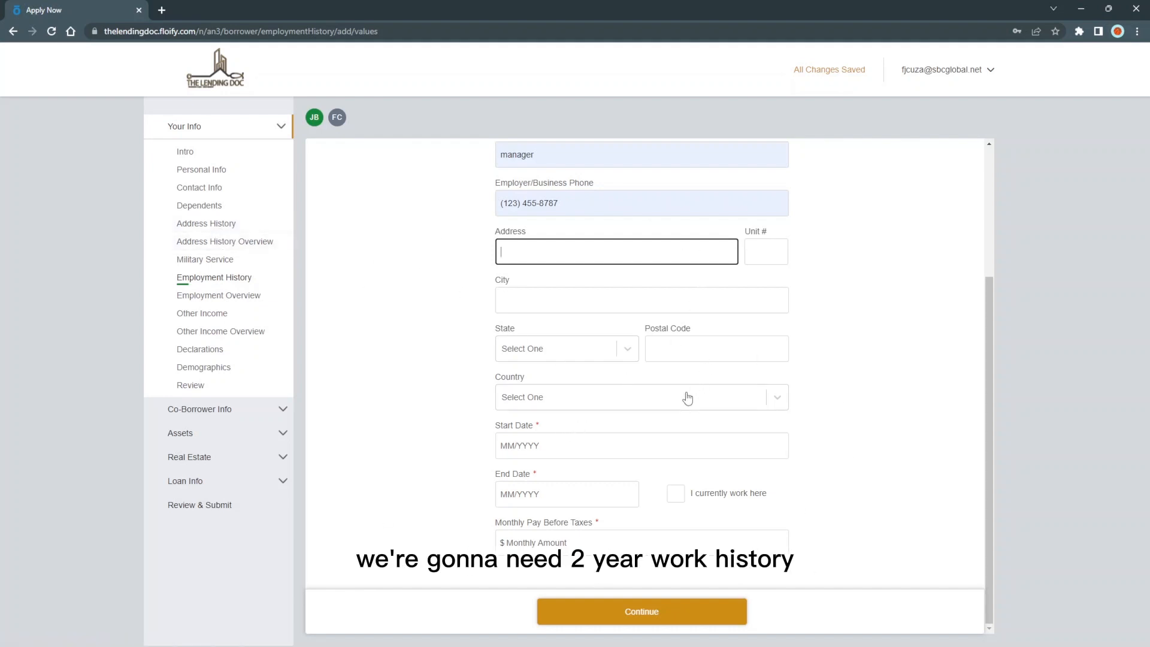
pyautogui.click(553, 446)
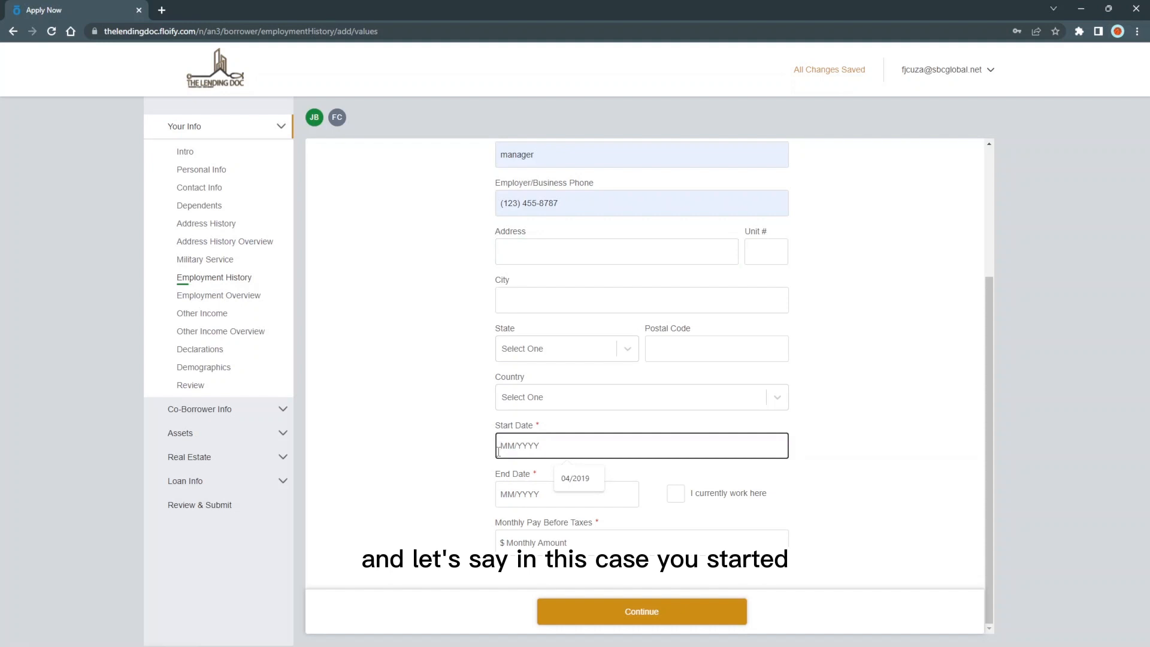
pyautogui.write('01/2022')
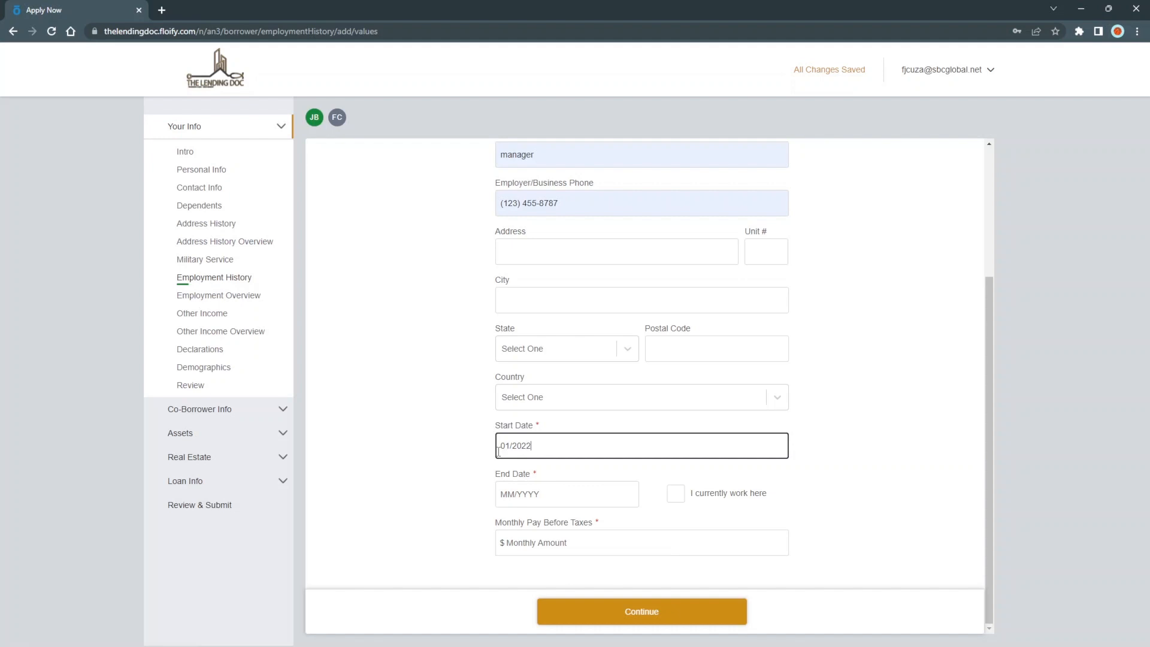
pyautogui.click(677, 494)
# - Set the monthly pay before taxes for this job to $4,500
pyautogui.scroll(-2, 744, 459)
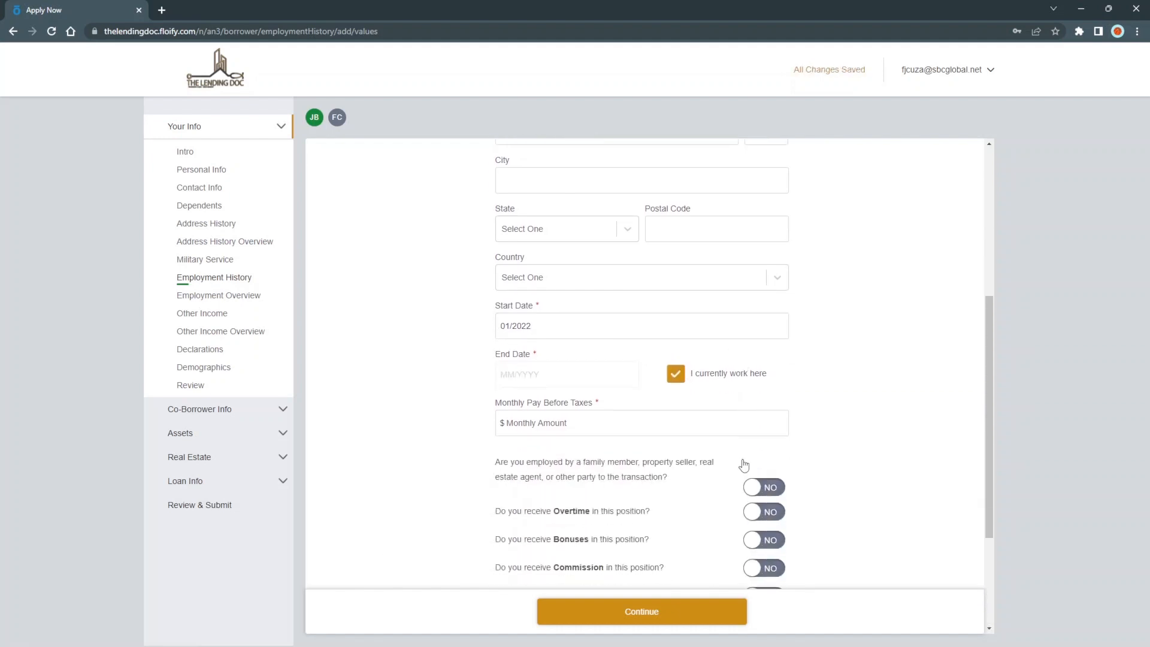
pyautogui.click(618, 423)
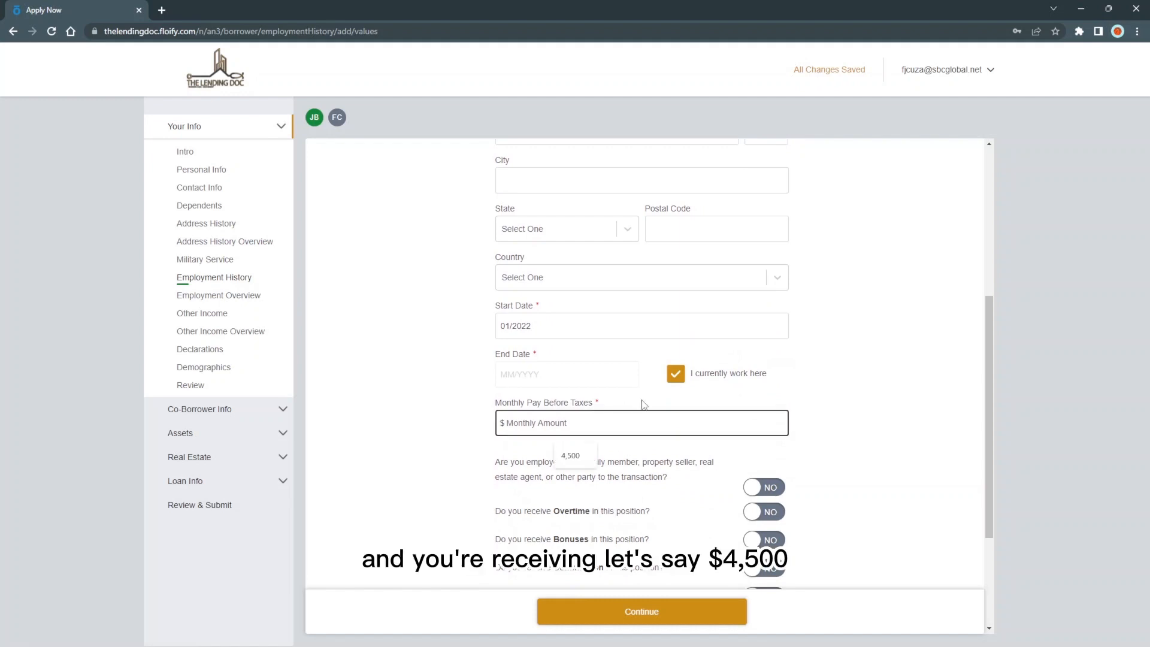
pyautogui.write('4500')
# - Try Yes for the questions on employment by a party to the transaction and on overtime, setting each back to No
pyautogui.scroll(-2, 719, 413)
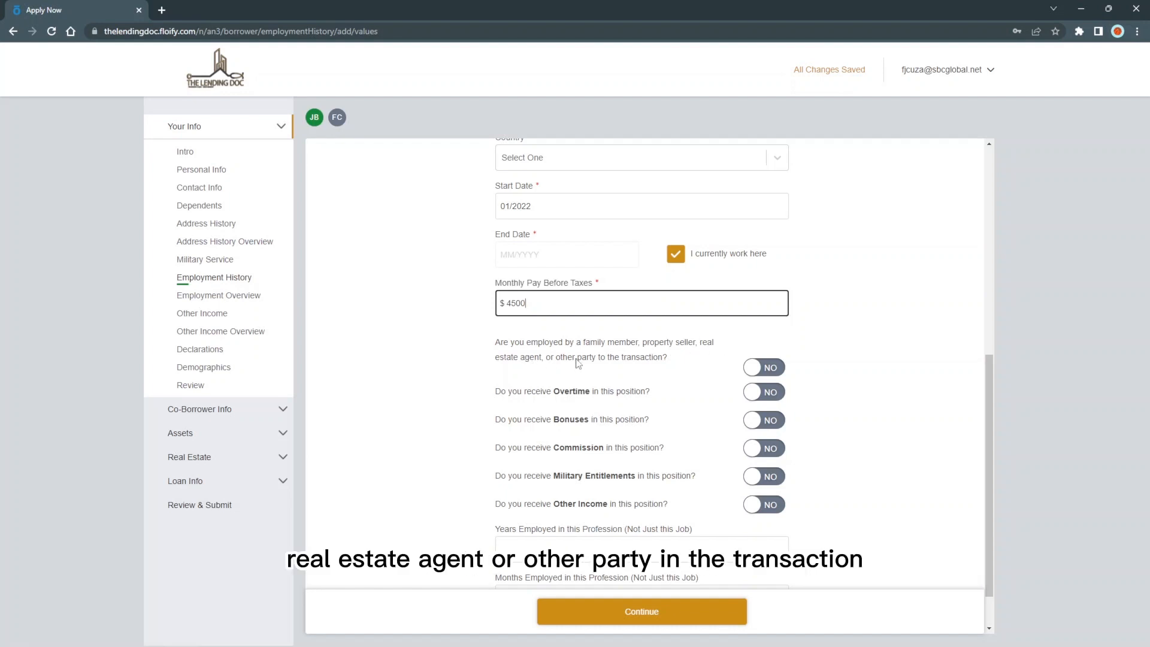
pyautogui.click(750, 370)
pyautogui.click(753, 371)
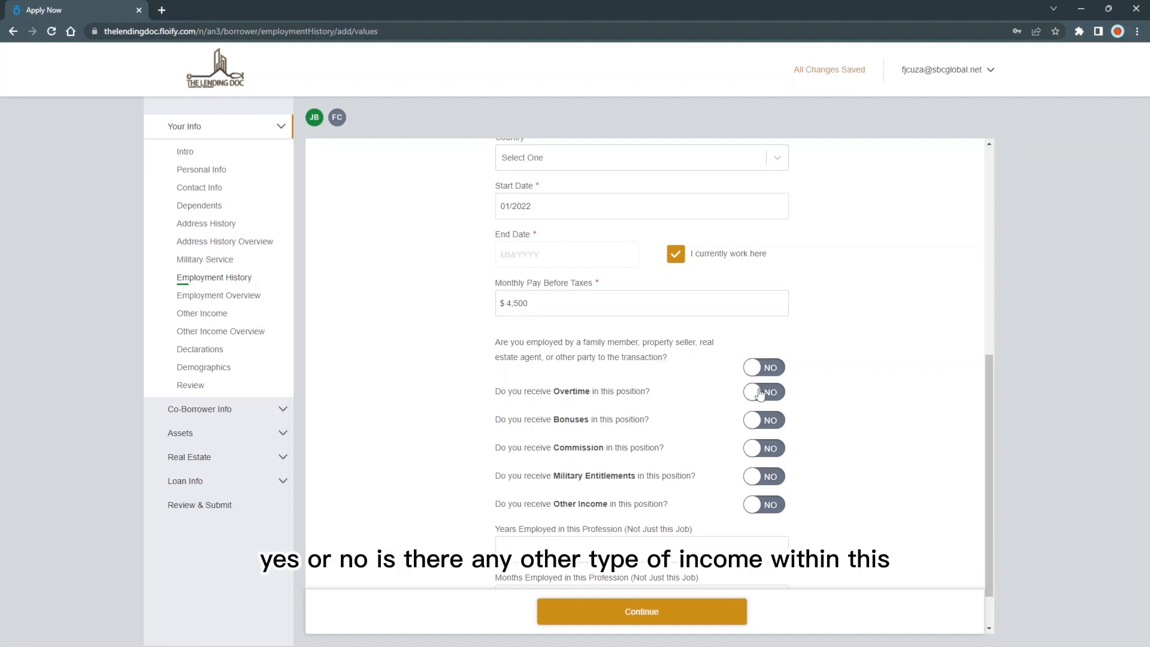
pyautogui.click(759, 394)
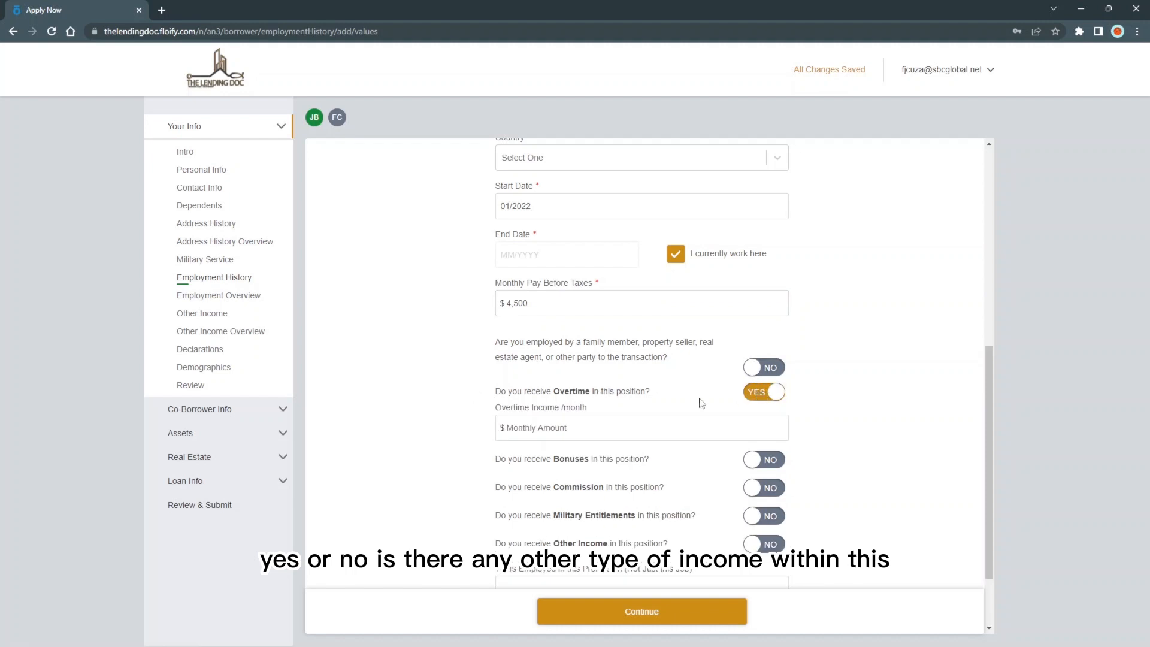
pyautogui.click(756, 395)
pyautogui.scroll(2, 604, 334)
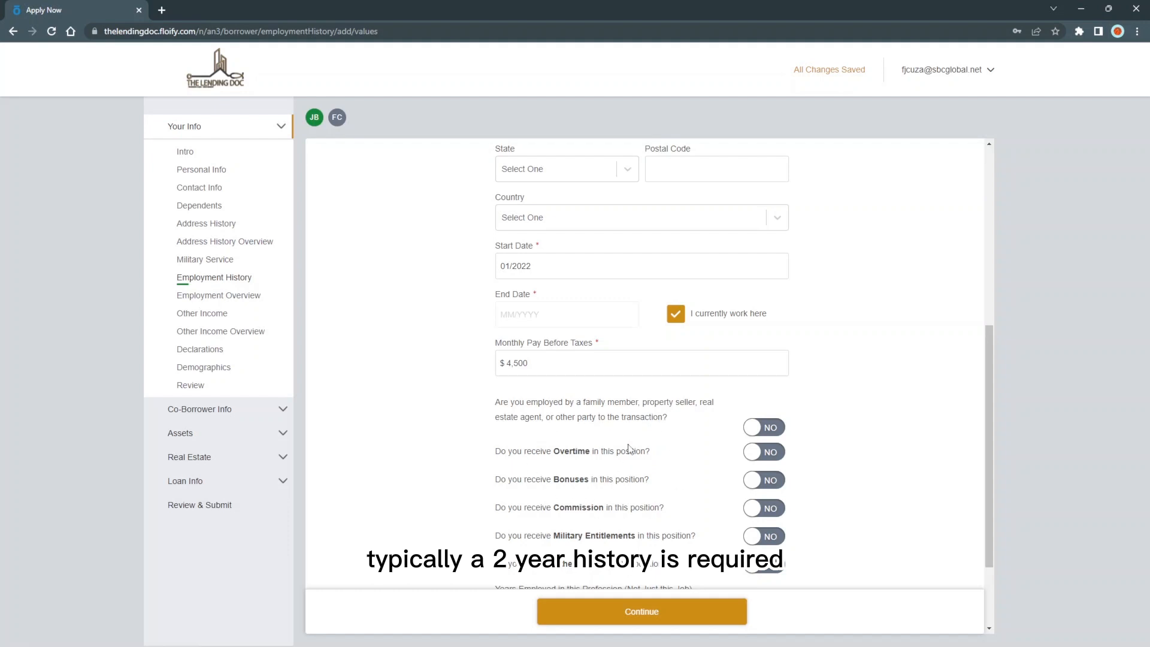
# - Try Yes for the Military Entitlements and Other Income questions of this job, setting each back to No
pyautogui.scroll(-1, 629, 448)
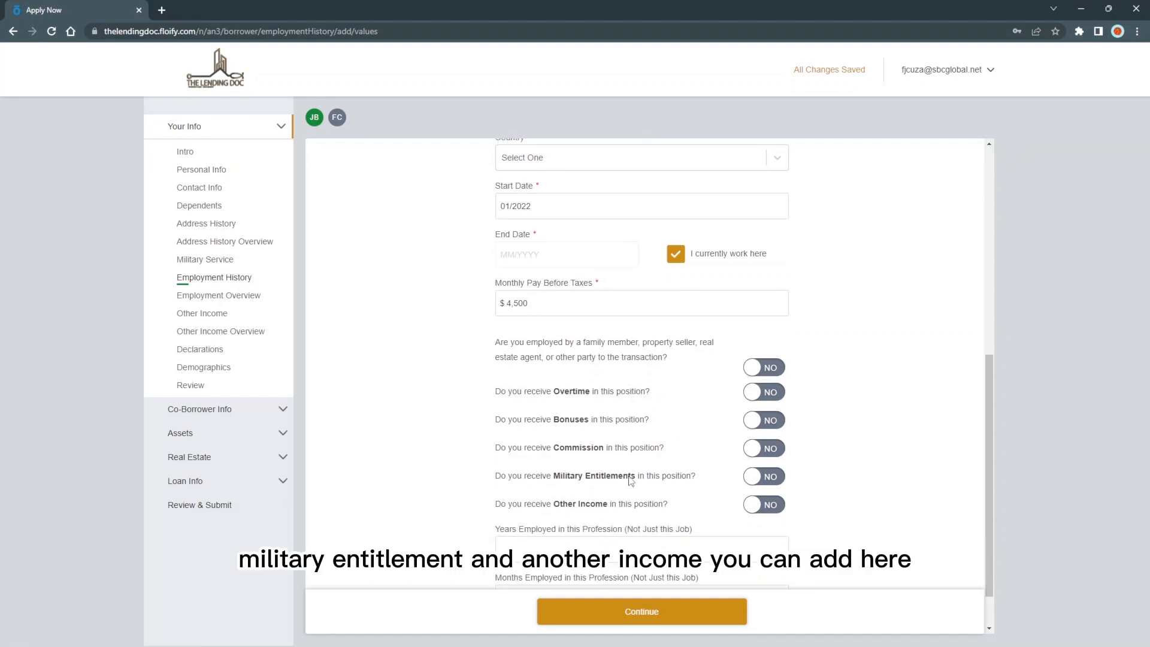
pyautogui.click(764, 477)
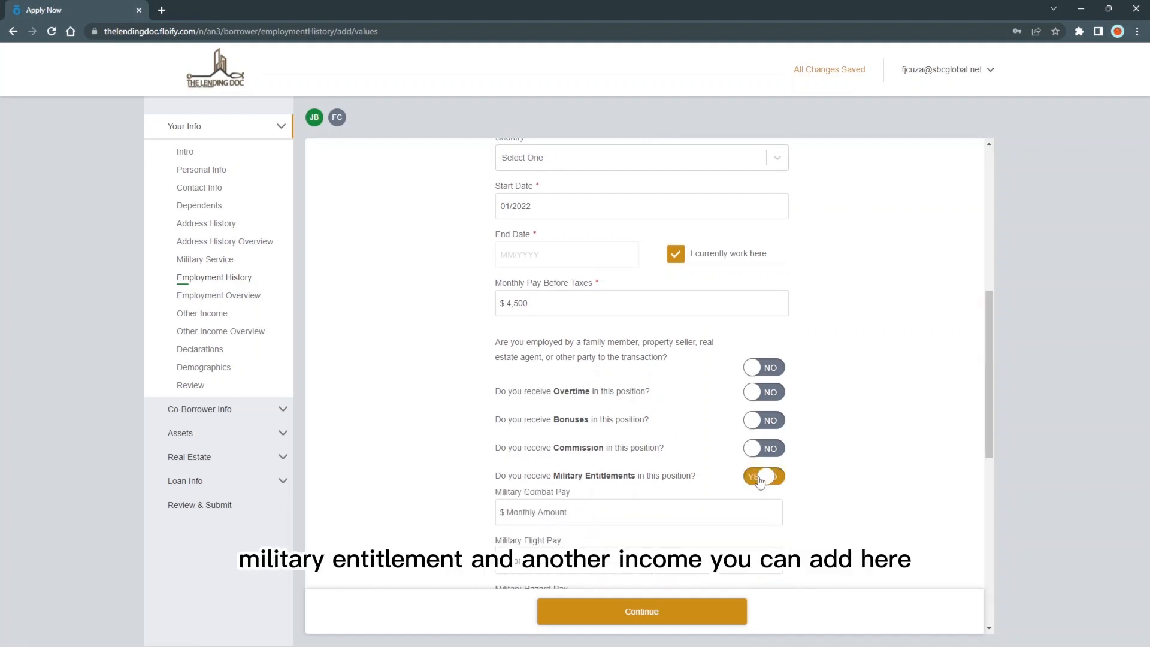
pyautogui.scroll(-2, 564, 428)
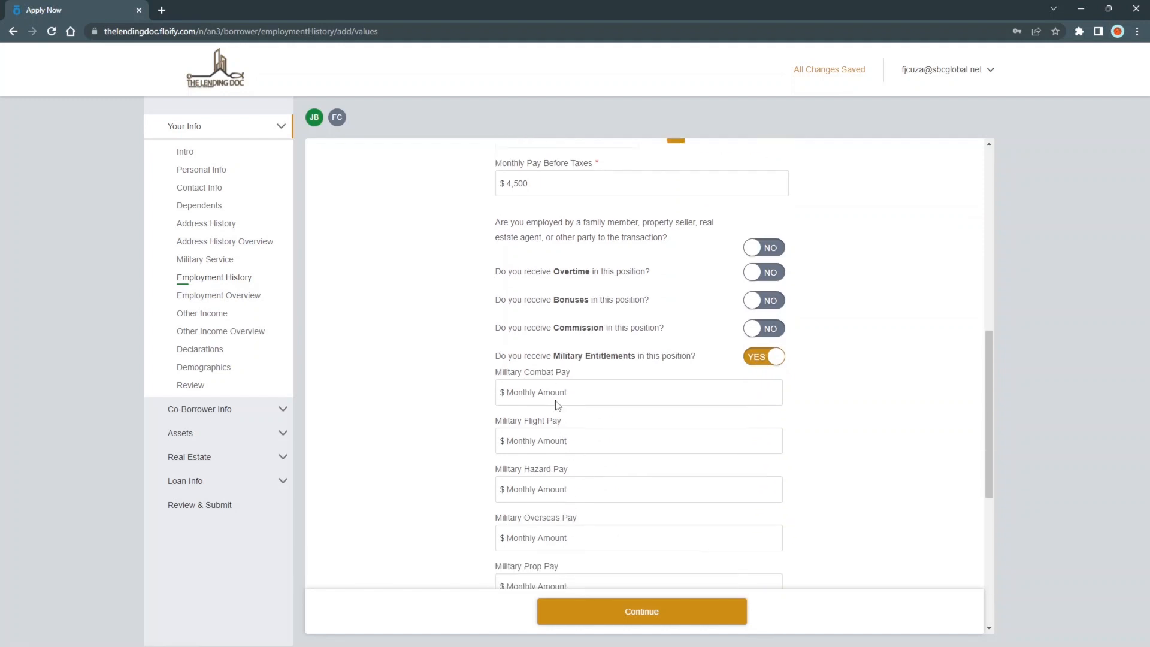
pyautogui.click(758, 360)
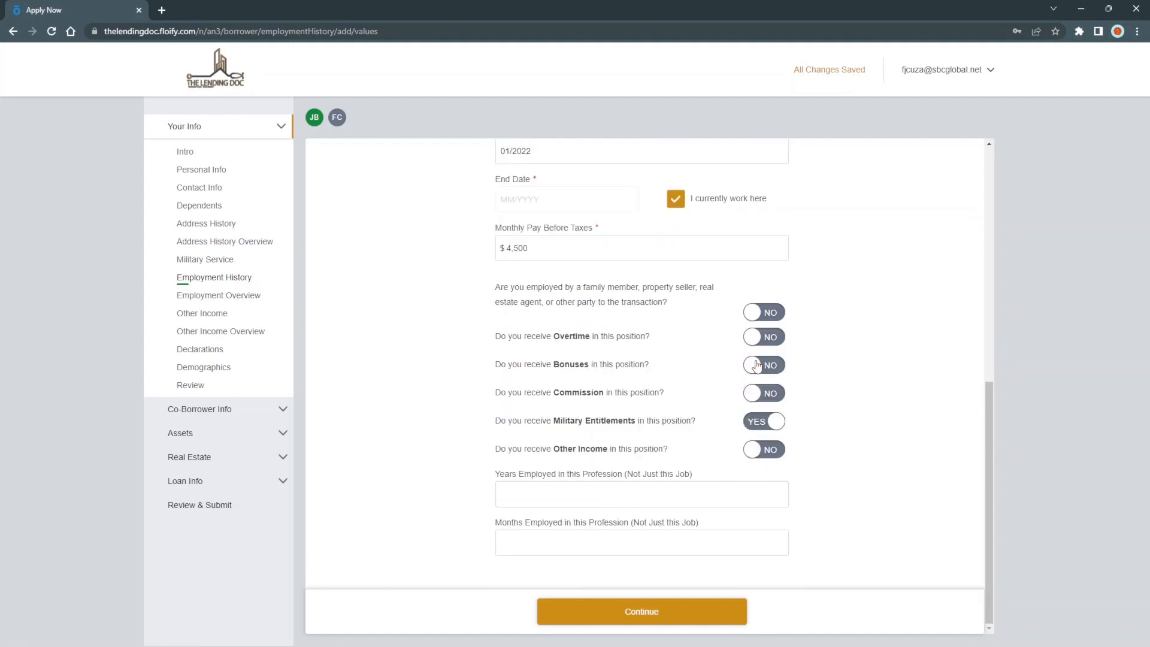
pyautogui.click(765, 450)
pyautogui.scroll(-1, 574, 435)
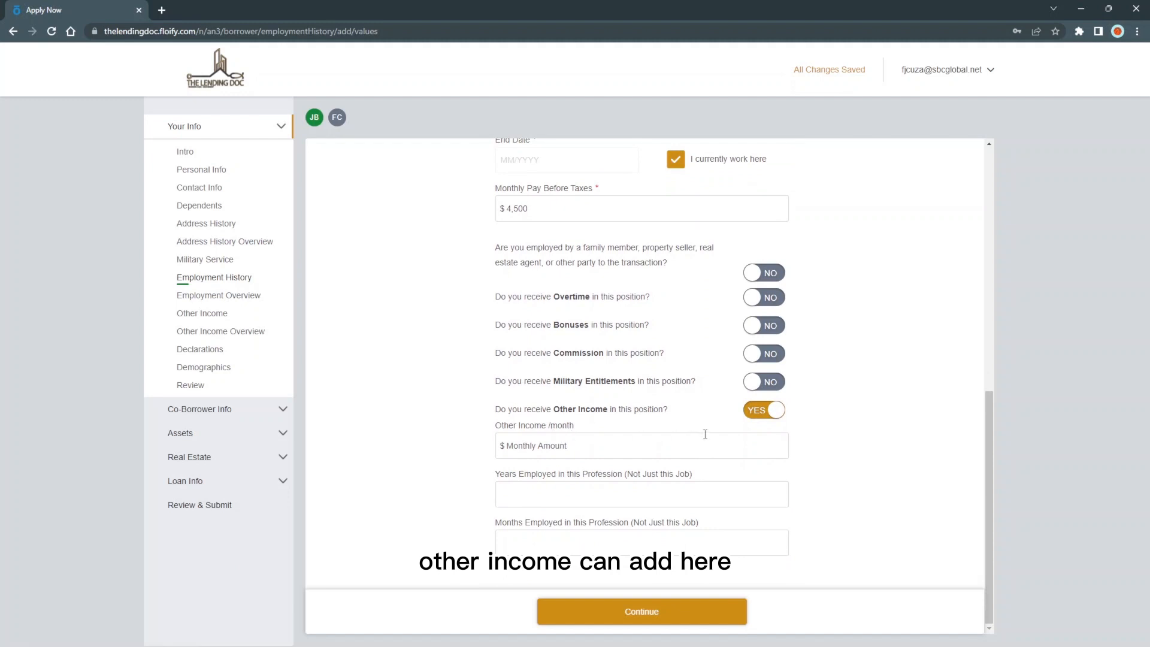
pyautogui.click(764, 410)
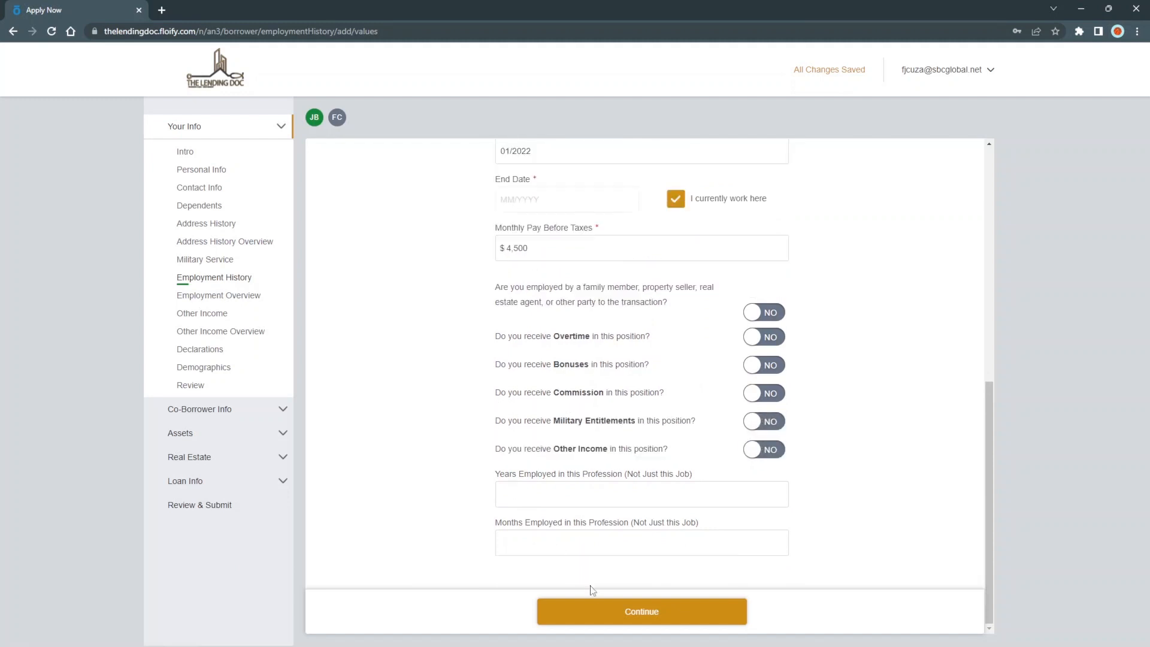
# - Save this job and add another employment with "Student" as both the business name and the job title
pyautogui.click(617, 612)
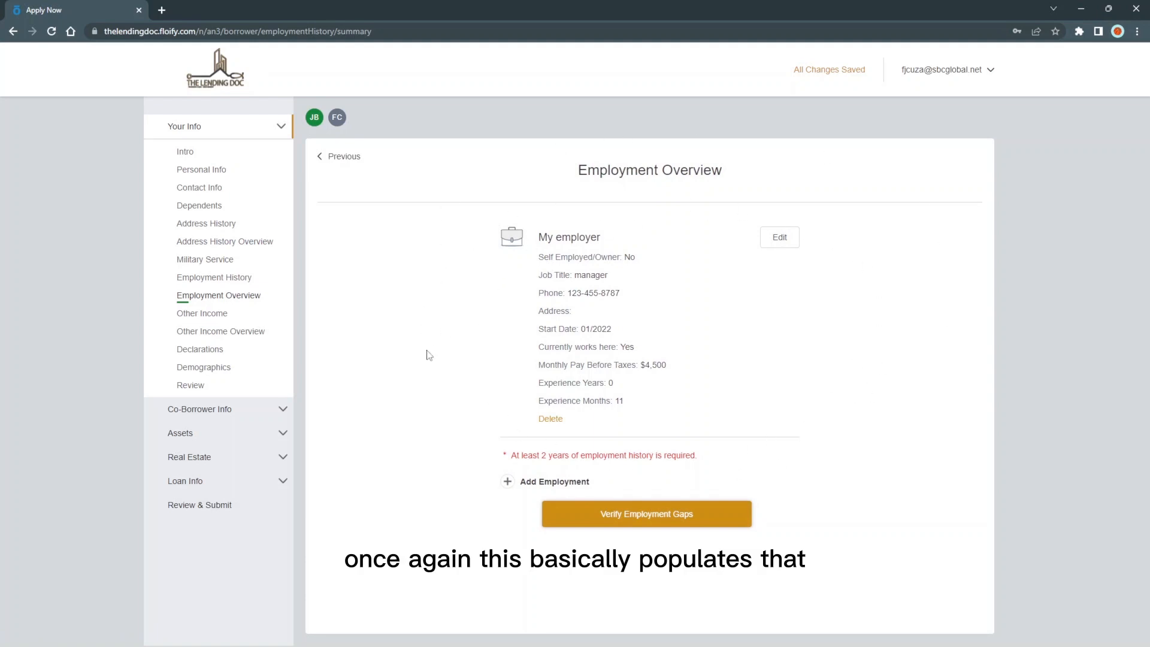
pyautogui.click(538, 483)
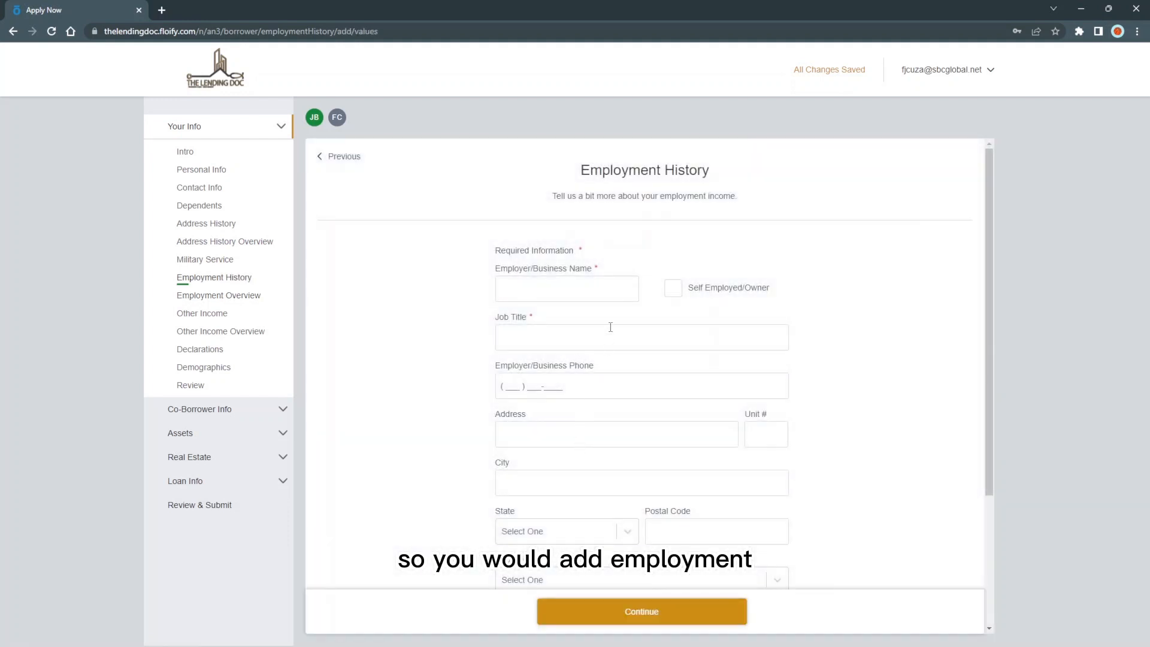
pyautogui.click(593, 288)
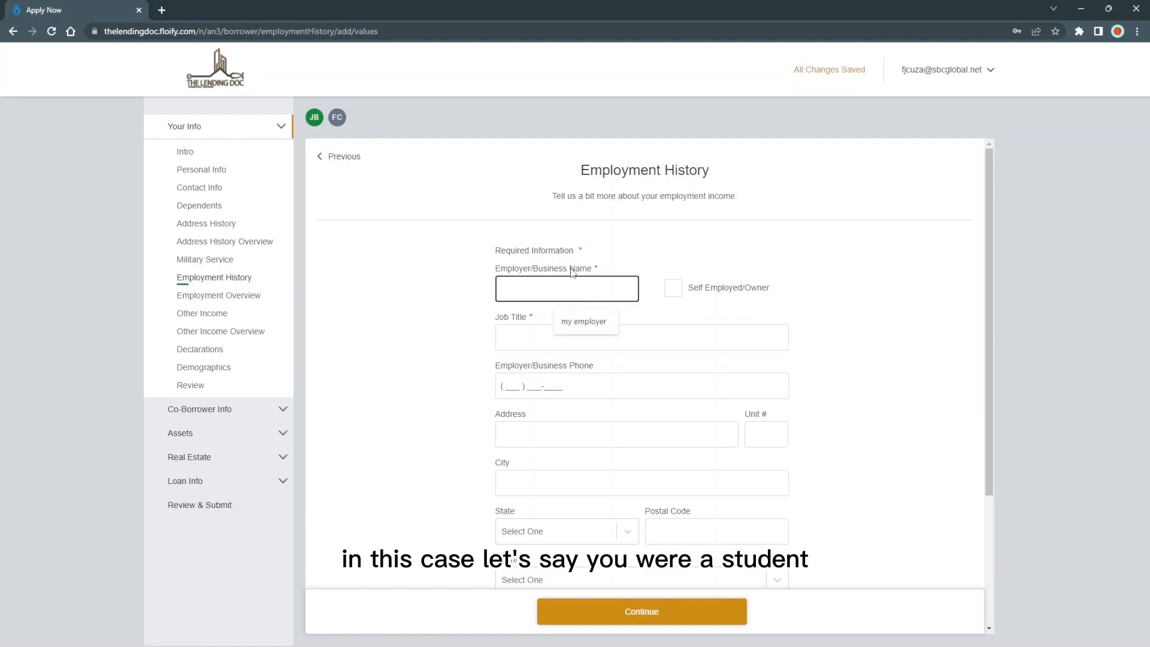
pyautogui.write('Suted')
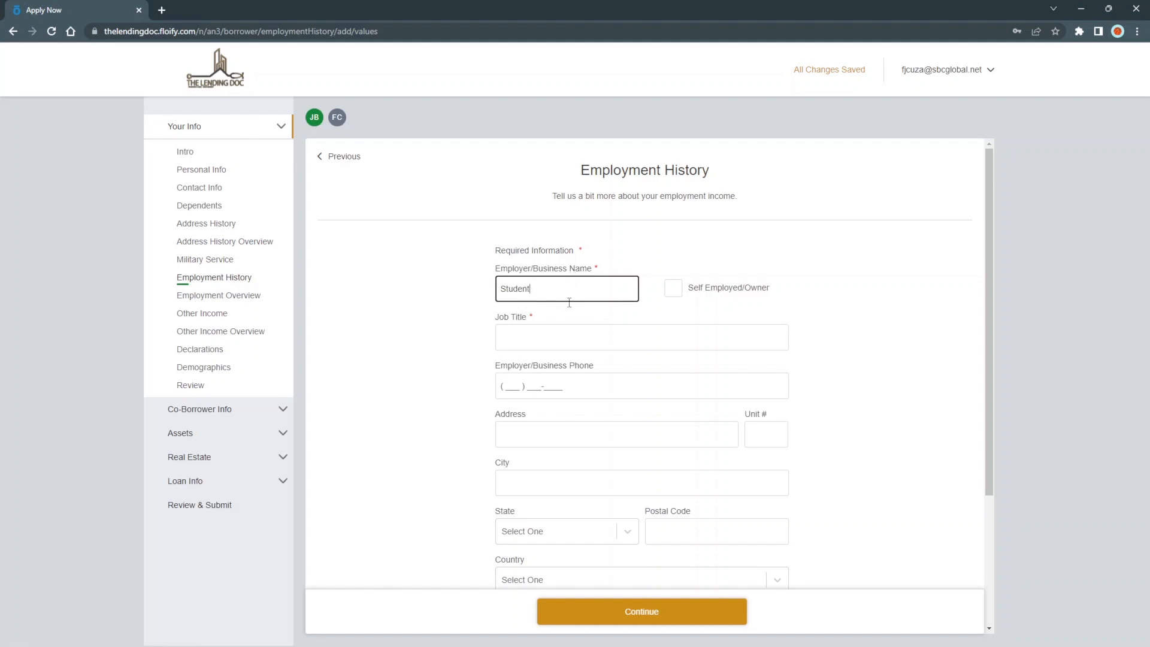
pyautogui.click(551, 339)
pyautogui.write('Student')
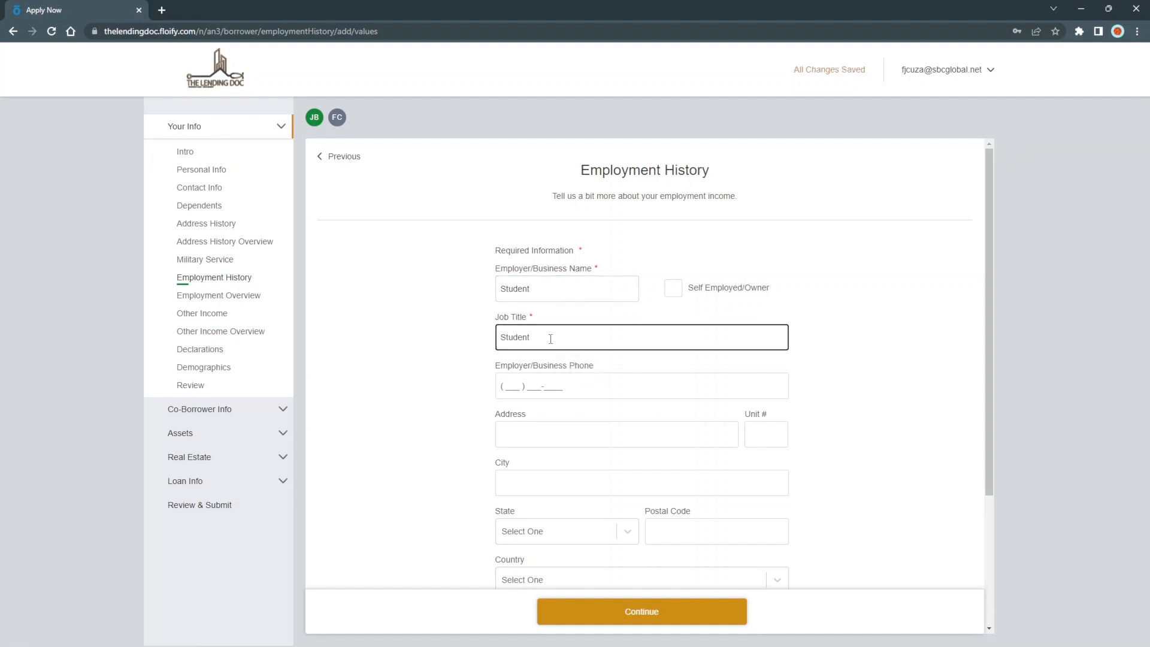
# - Set the Student employment's start date to 01/2019 and its end date to 01/2021
pyautogui.scroll(-3, 548, 337)
pyautogui.click(537, 444)
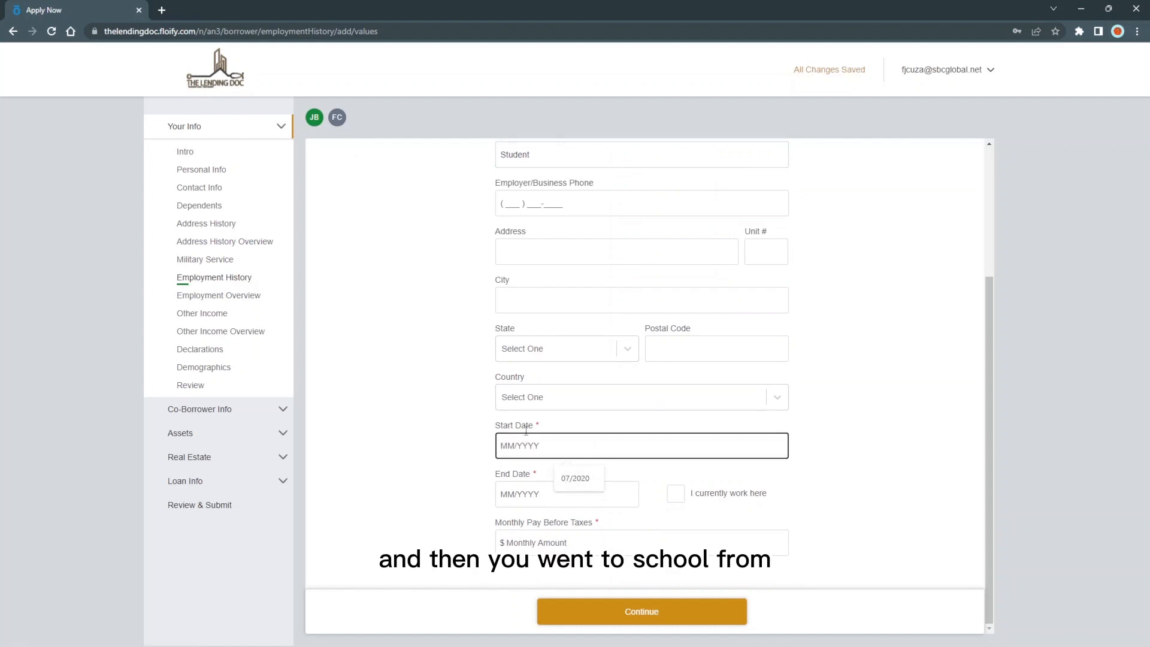
pyautogui.write('01/2019')
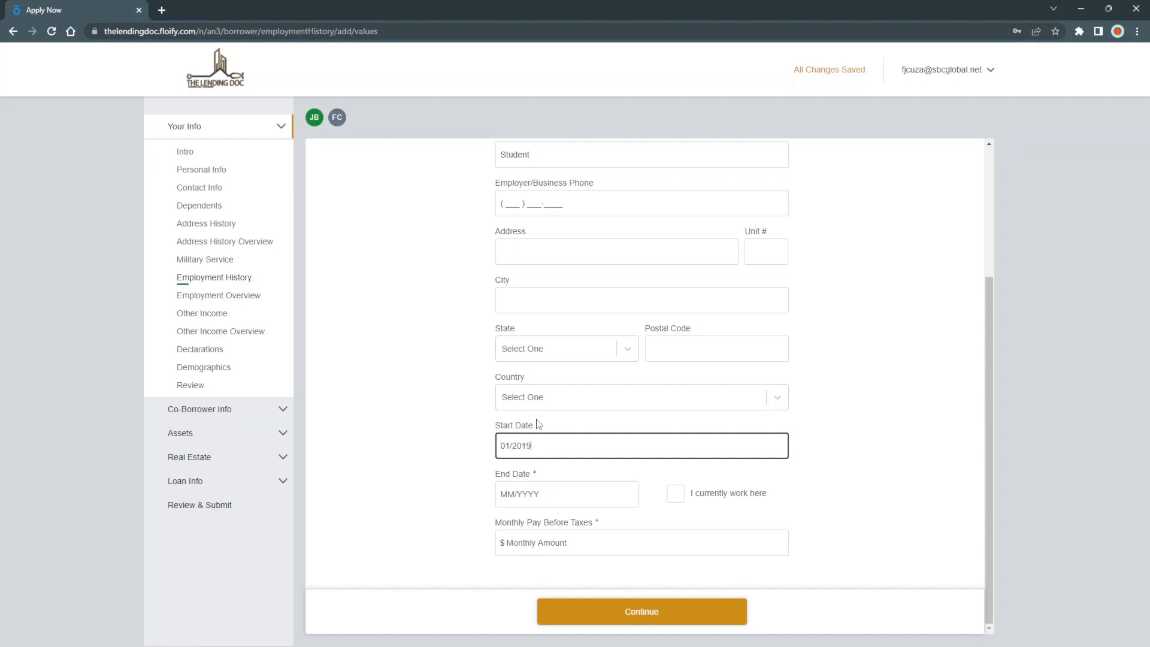
pyautogui.click(560, 499)
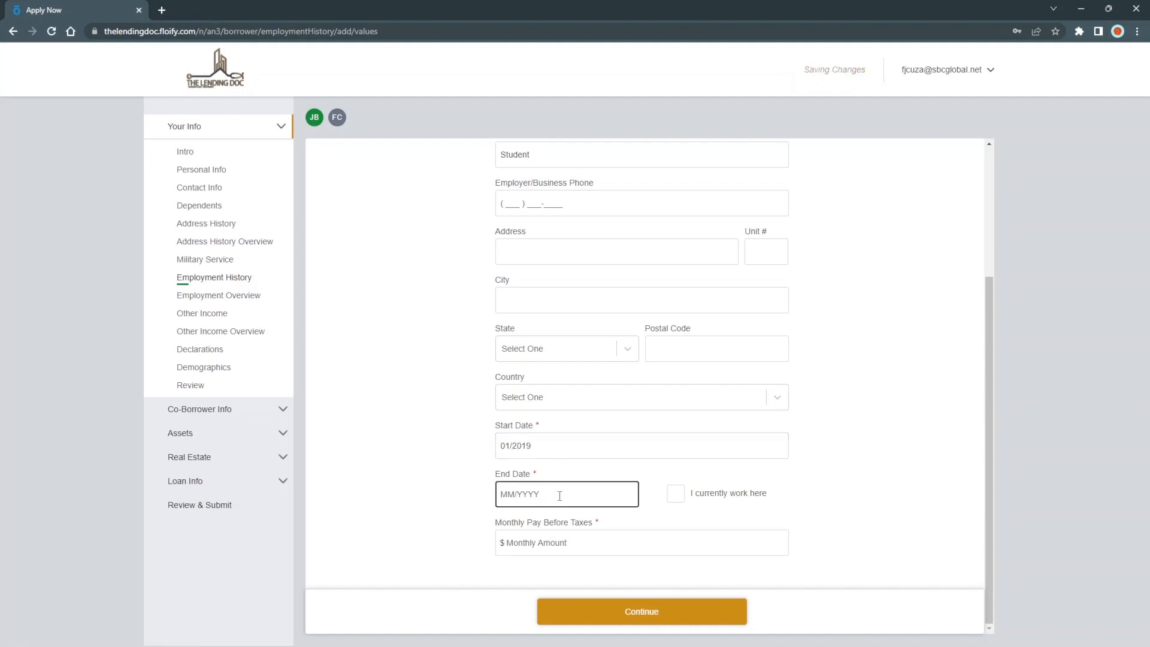
pyautogui.write('01/2021')
pyautogui.click(855, 472)
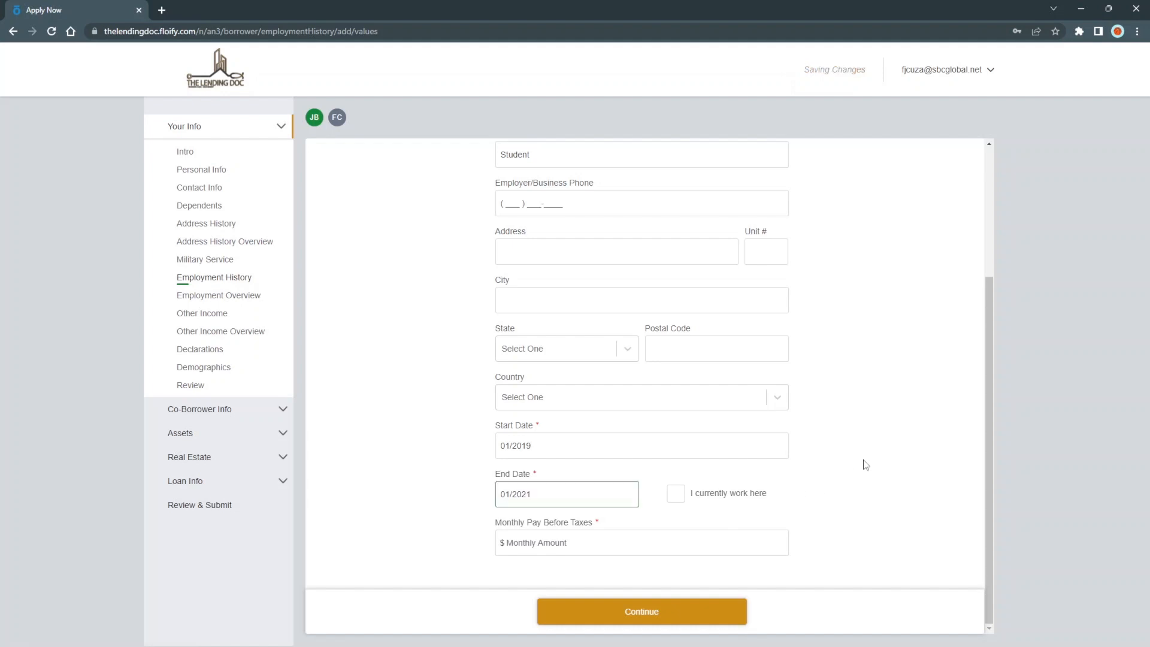
# - Set the monthly pay before taxes for the Student employment to 0 and save the entry
pyautogui.click(637, 545)
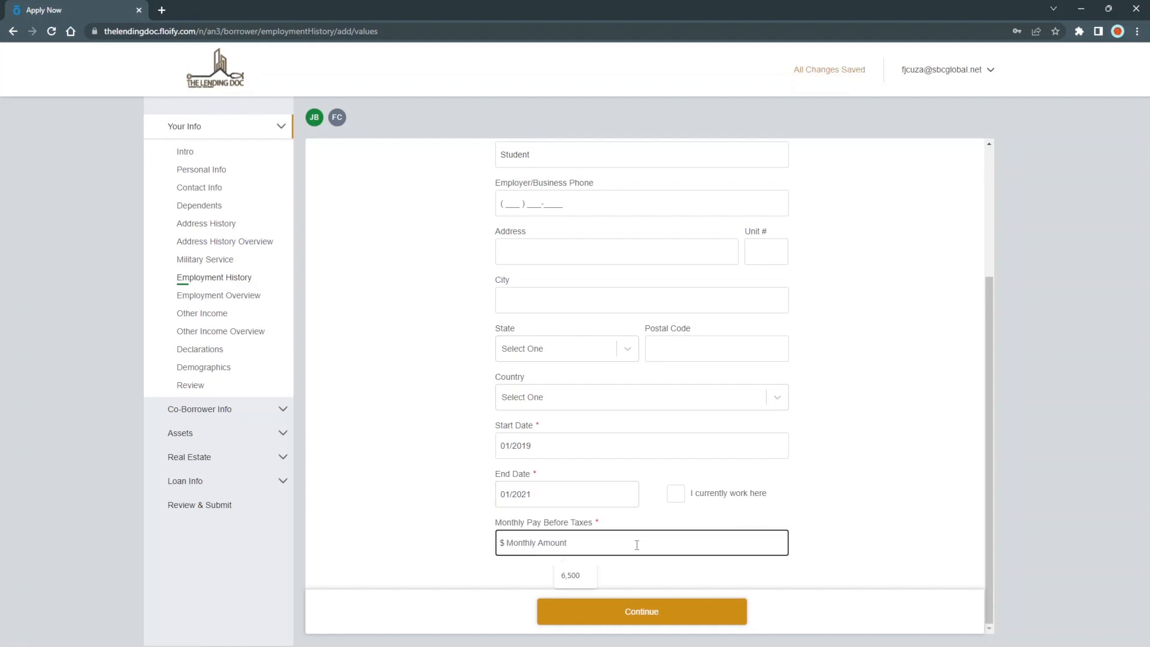
pyautogui.write('0')
pyautogui.click(629, 611)
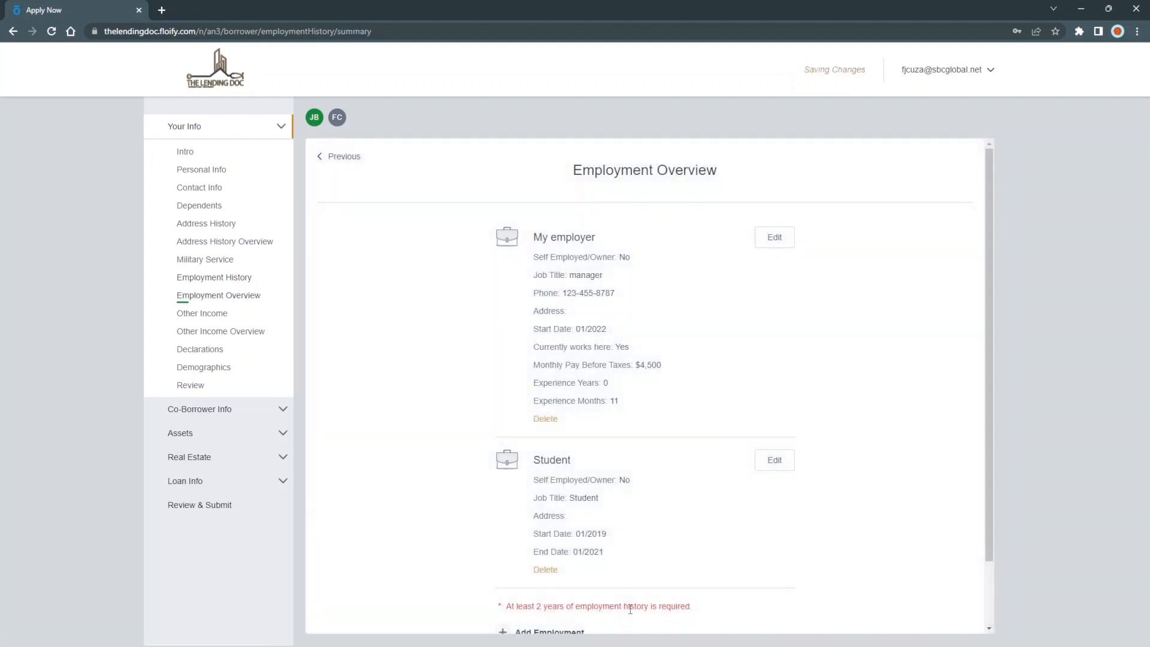
# - Verify the employment history for gaps and return to the employment overview
pyautogui.scroll(-2, 739, 434)
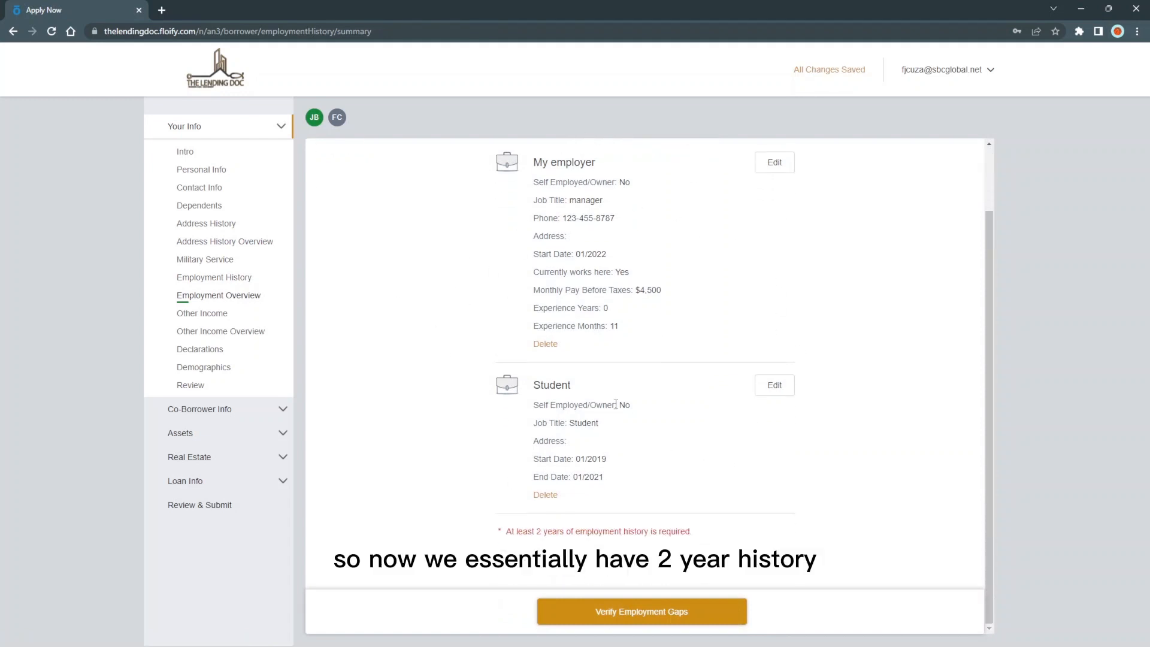
pyautogui.click(615, 612)
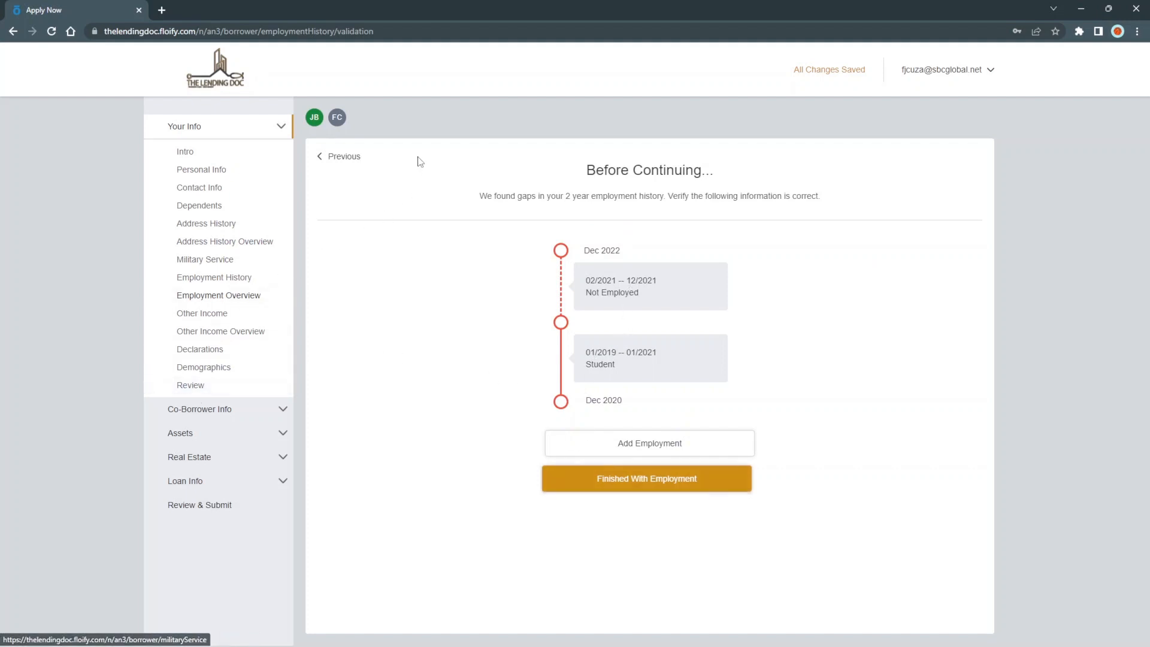
pyautogui.click(326, 157)
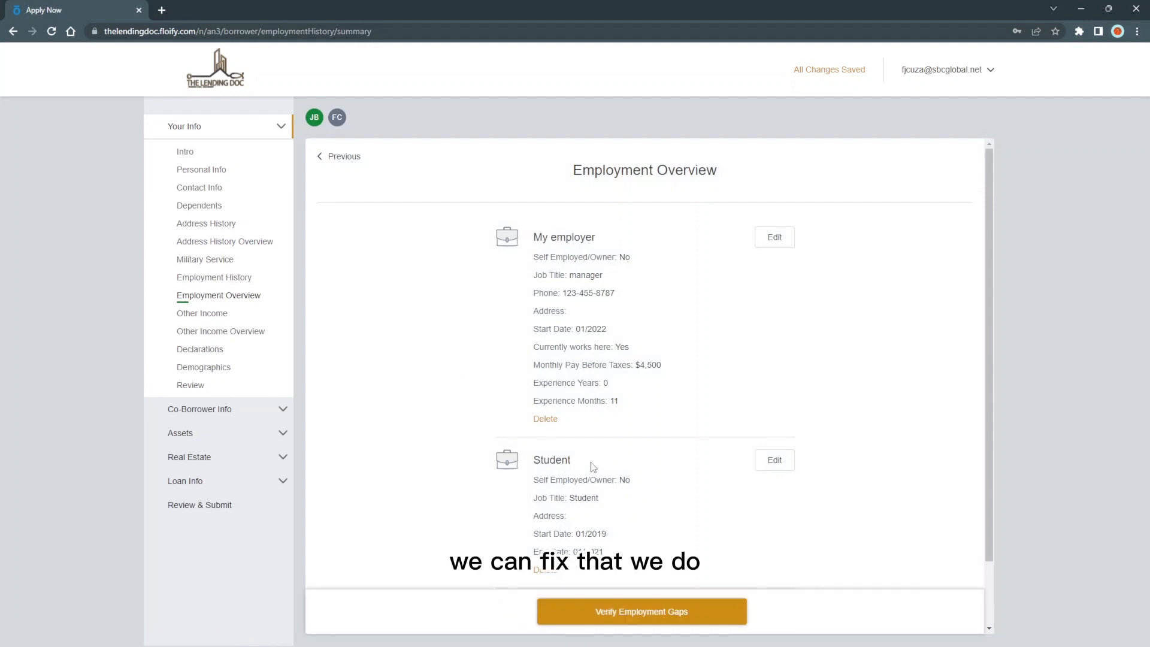
# - Edit the Student employment, set its end date to 12/2021, and save the entry
pyautogui.scroll(-1, 724, 457)
pyautogui.click(777, 401)
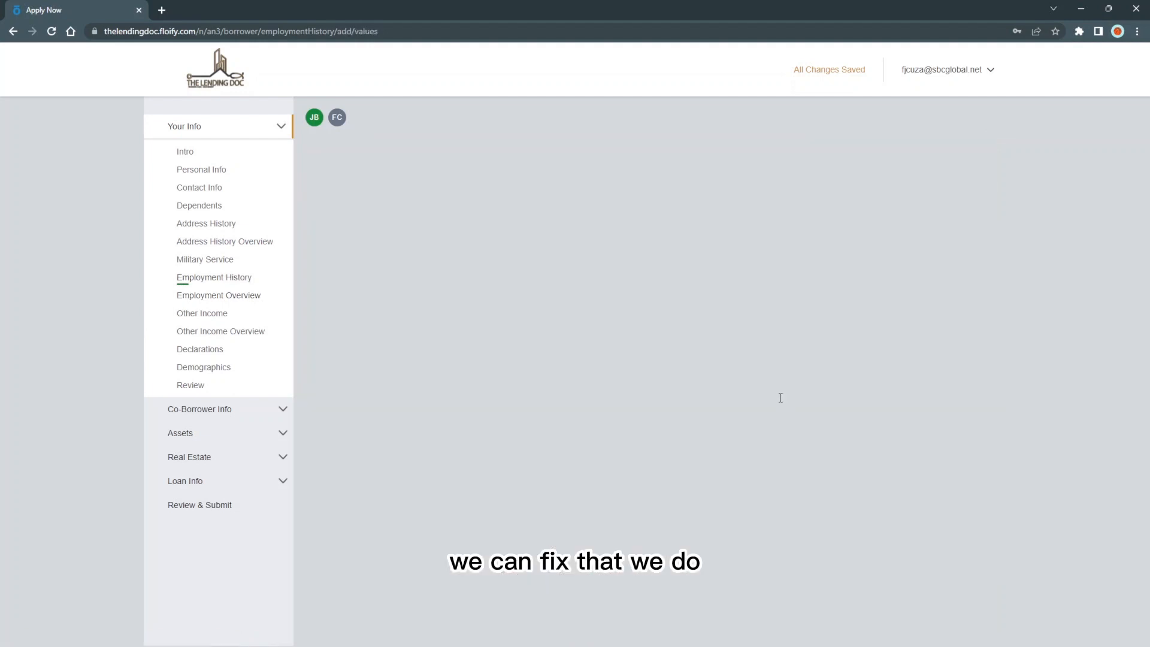
pyautogui.scroll(-3, 728, 449)
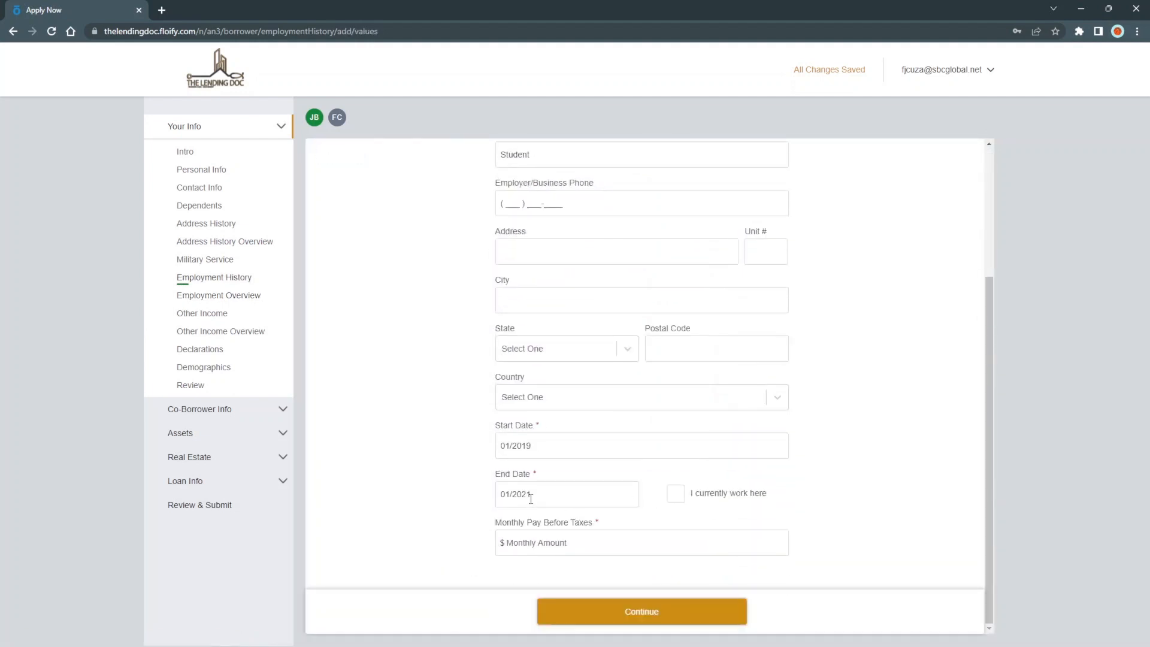
pyautogui.click(532, 499)
pyautogui.click(483, 495)
pyautogui.click(551, 495)
pyautogui.moveTo(528, 494); pyautogui.dragTo(483, 494)
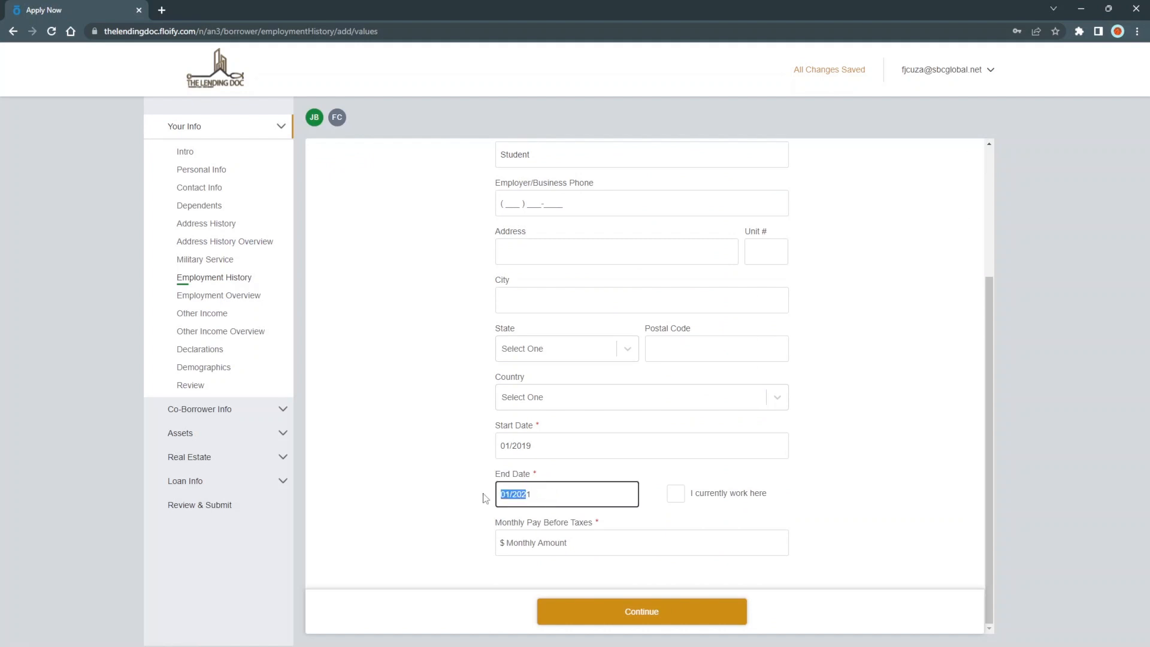
pyautogui.press('BackSpace')
pyautogui.press('BackSpace')
pyautogui.write('12/')
pyautogui.click(666, 607)
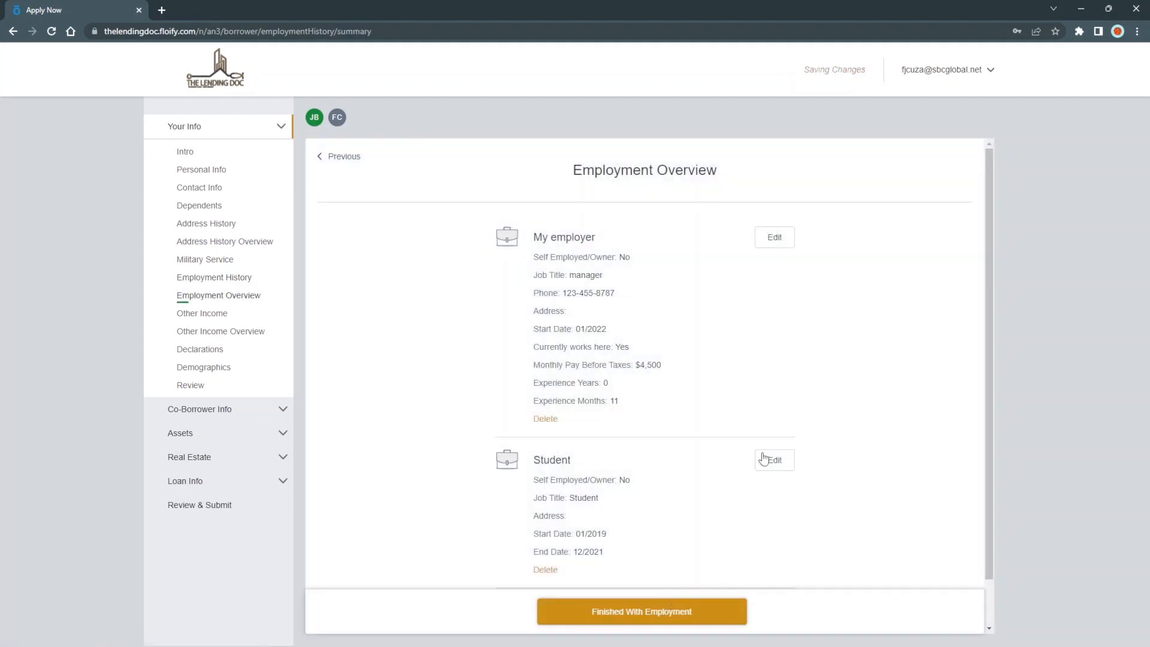
# - Finish the employment section and look through the available sources of other income
pyautogui.scroll(-1, 765, 458)
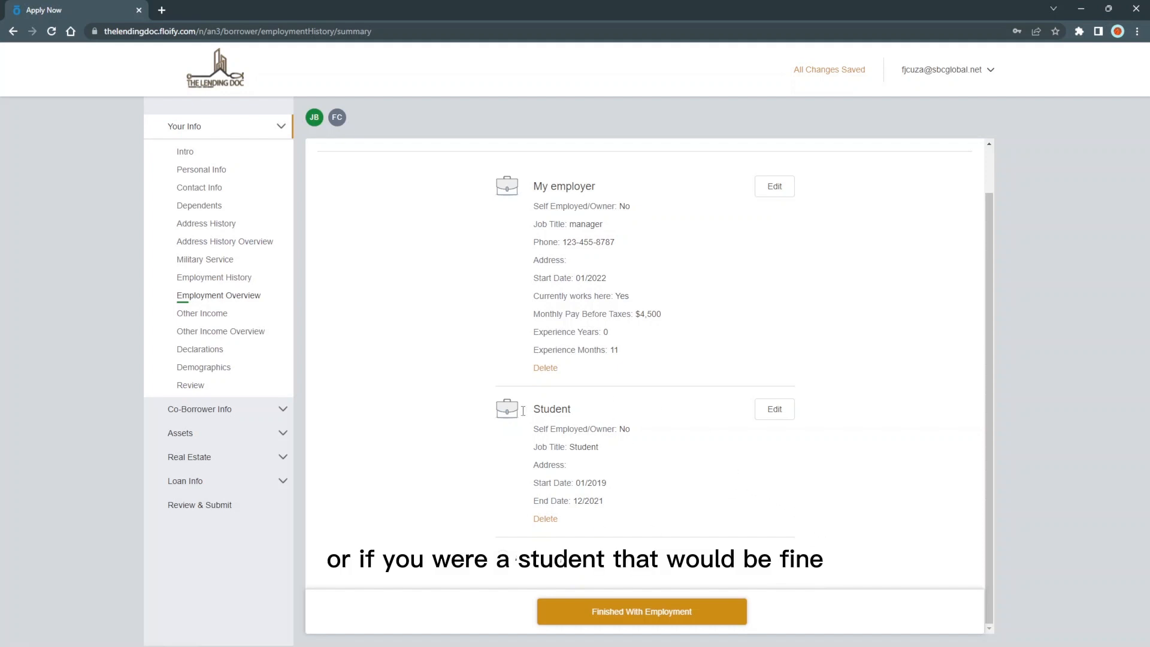
pyautogui.click(655, 613)
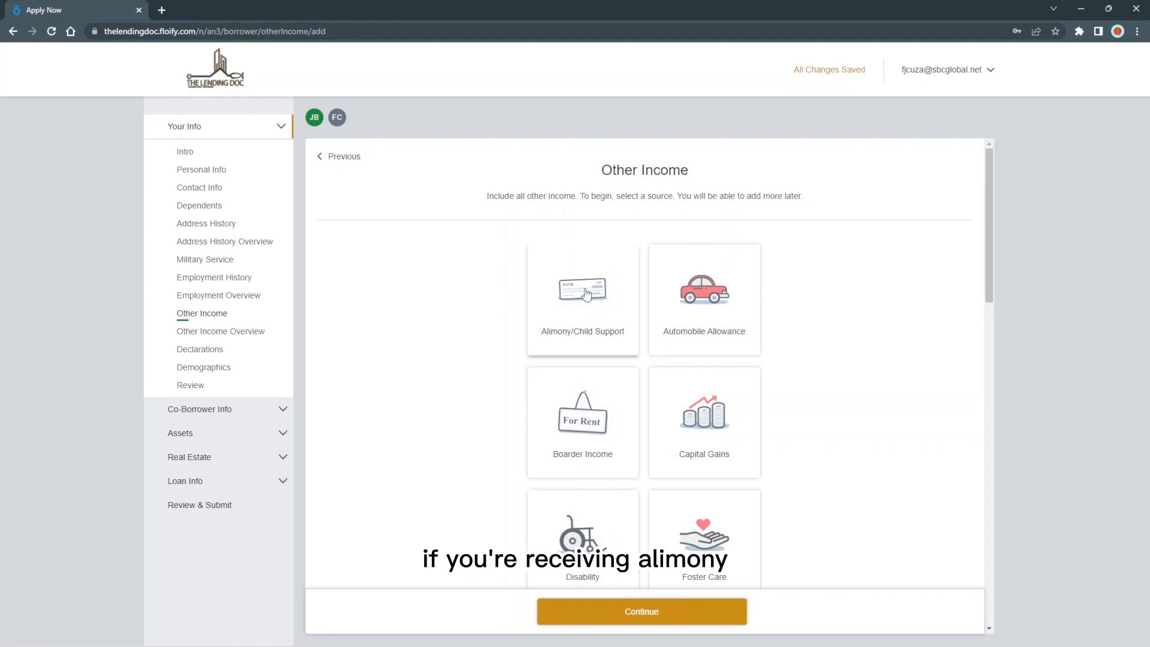
pyautogui.scroll(-4, 834, 314)
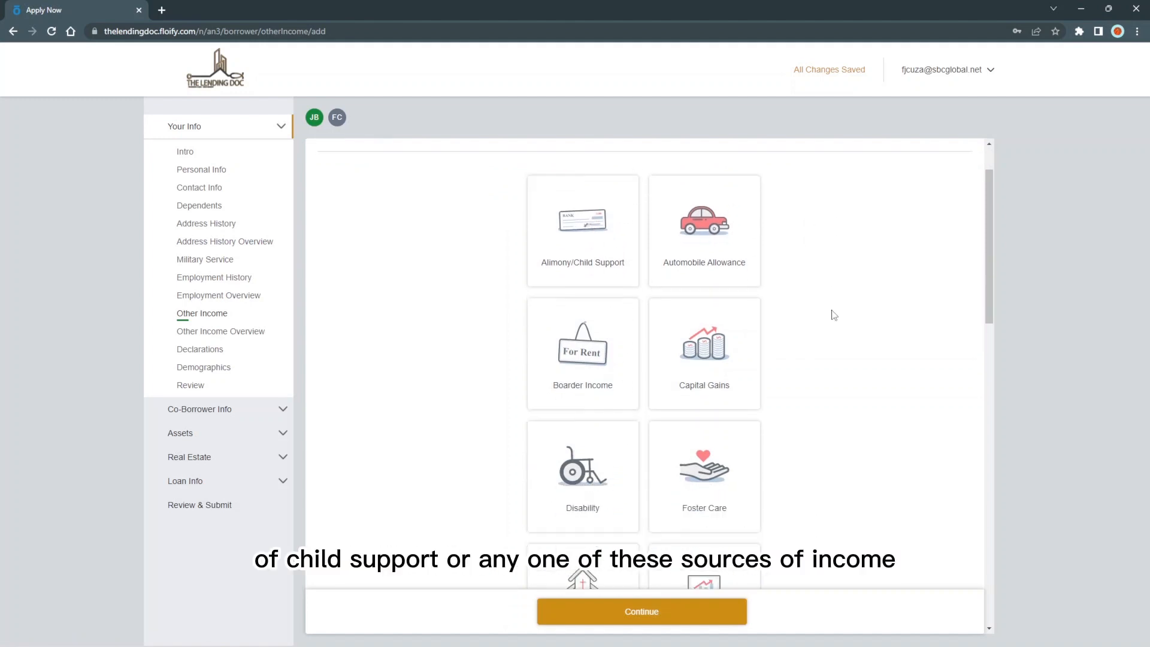
pyautogui.scroll(-8, 834, 313)
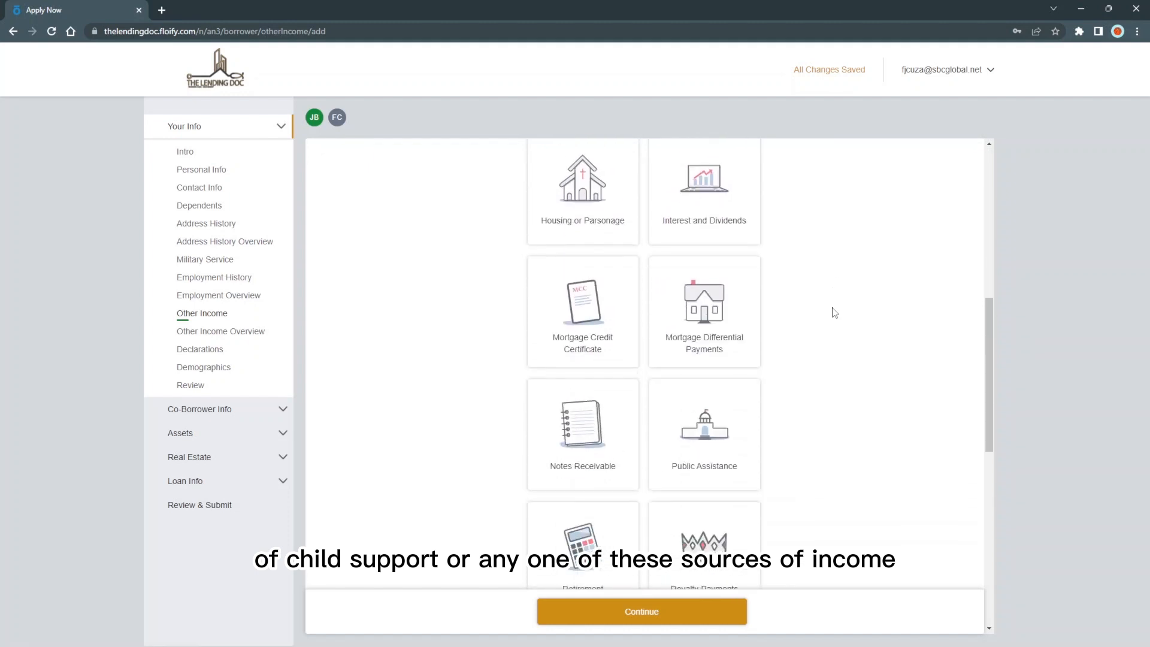
pyautogui.scroll(-5, 834, 312)
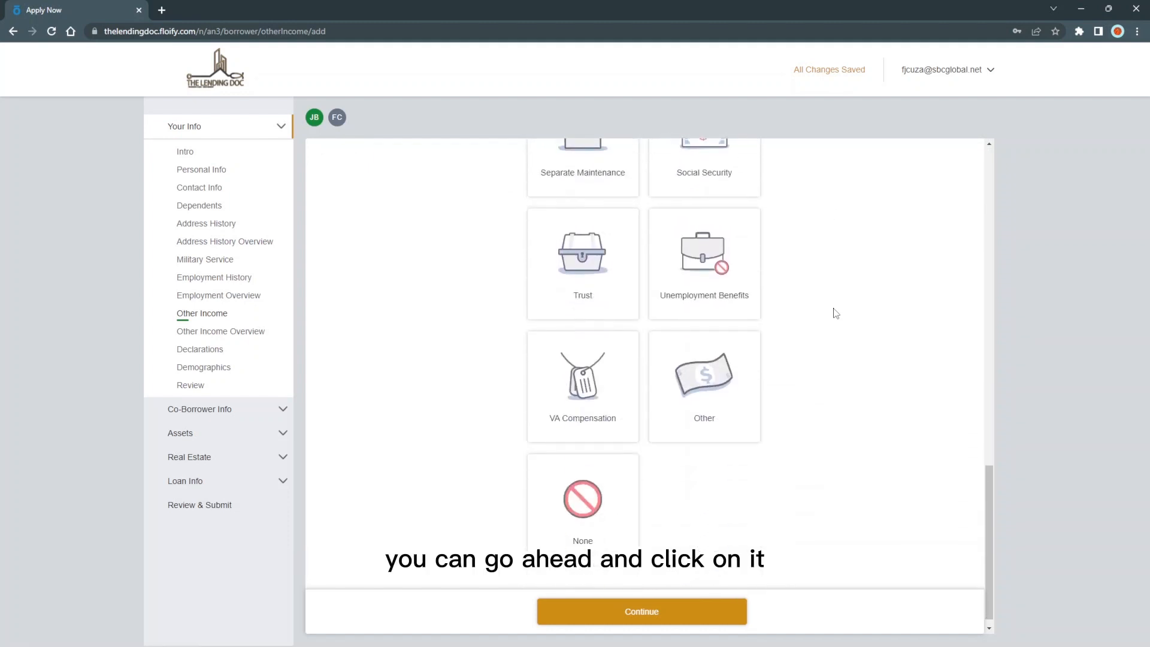
pyautogui.scroll(17, 788, 295)
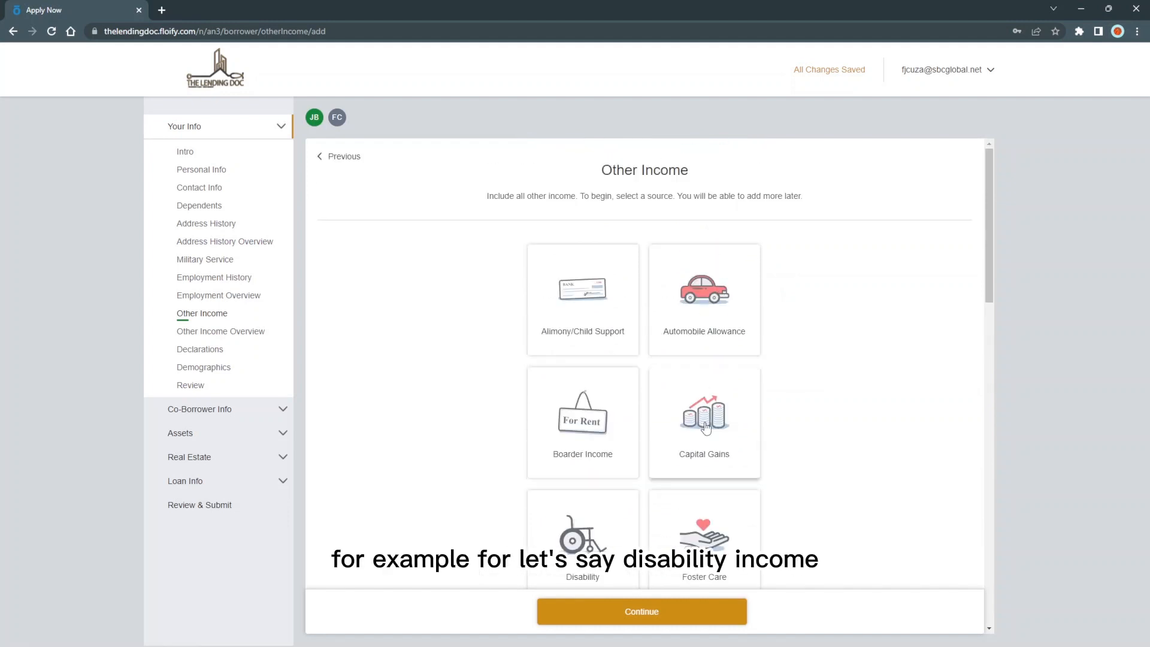
# - Add a Disability income source named "Disability" with a monthly amount of $1,000
pyautogui.click(584, 524)
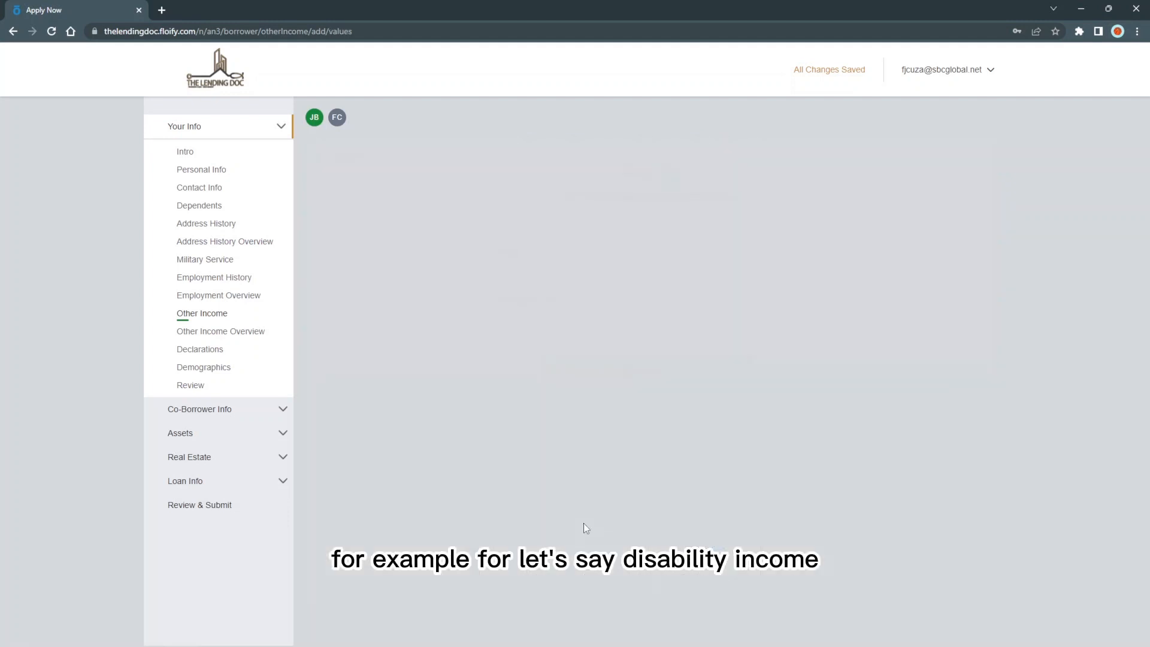
pyautogui.click(560, 261)
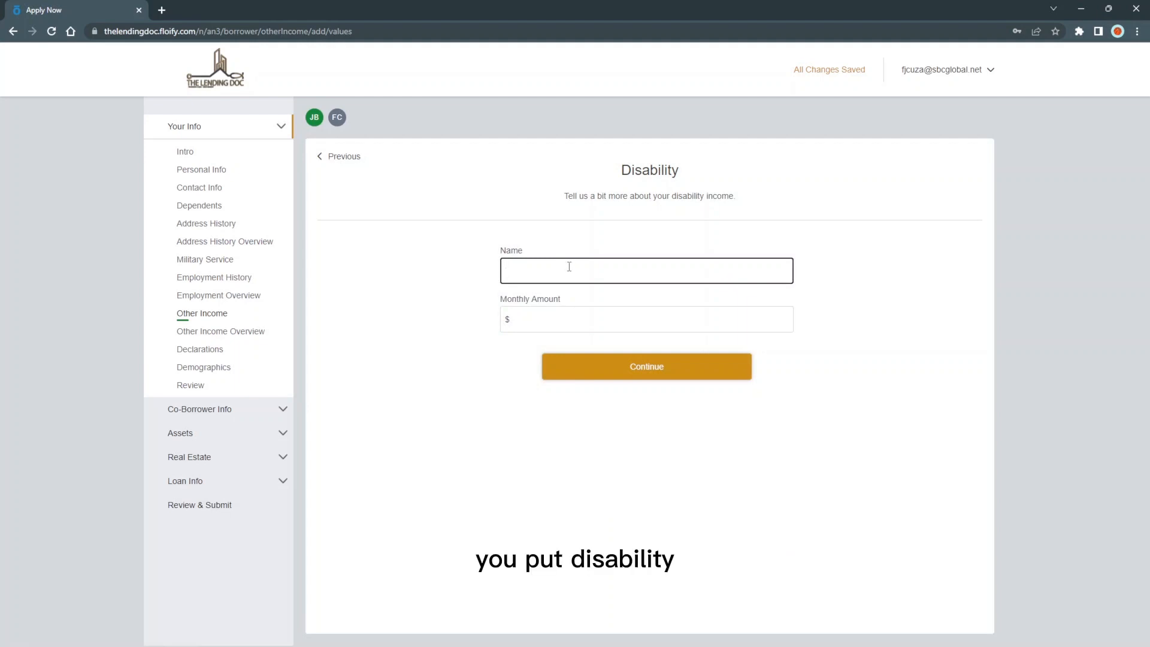
pyautogui.write('Disability')
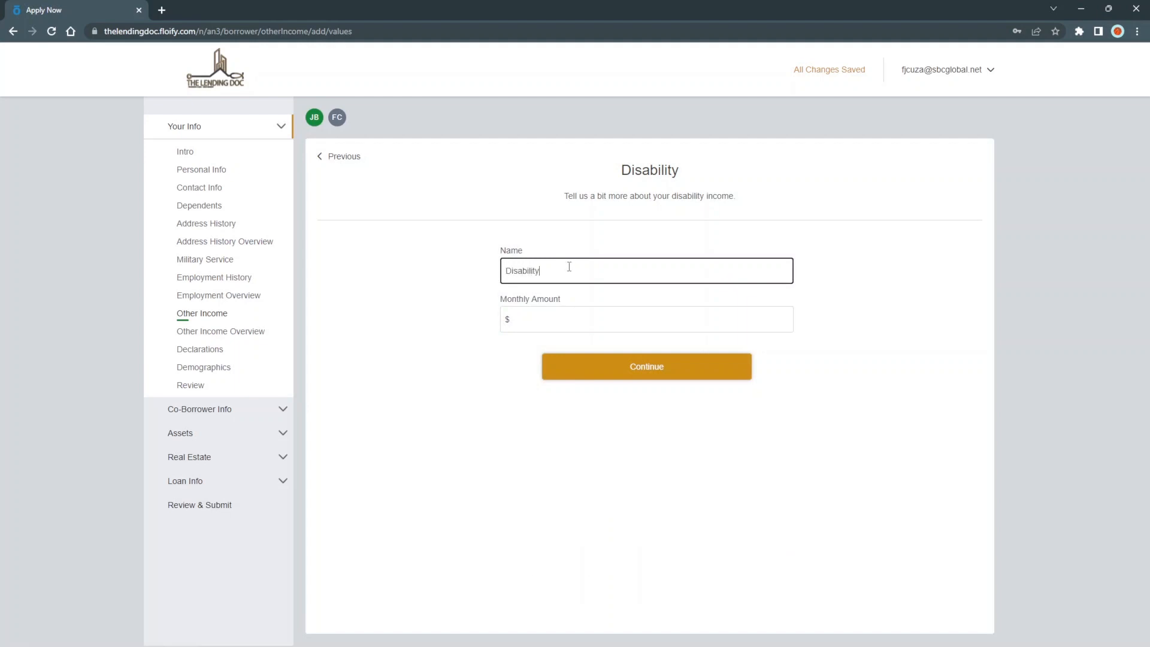
pyautogui.press('Tab')
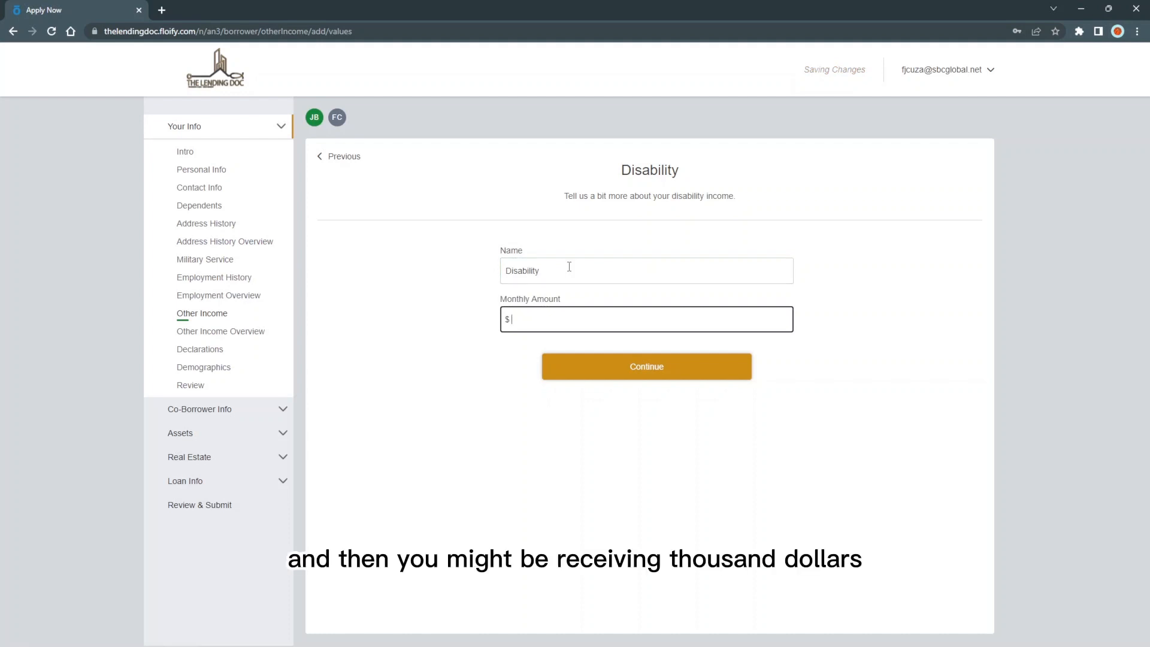
pyautogui.write('1000')
pyautogui.click(598, 366)
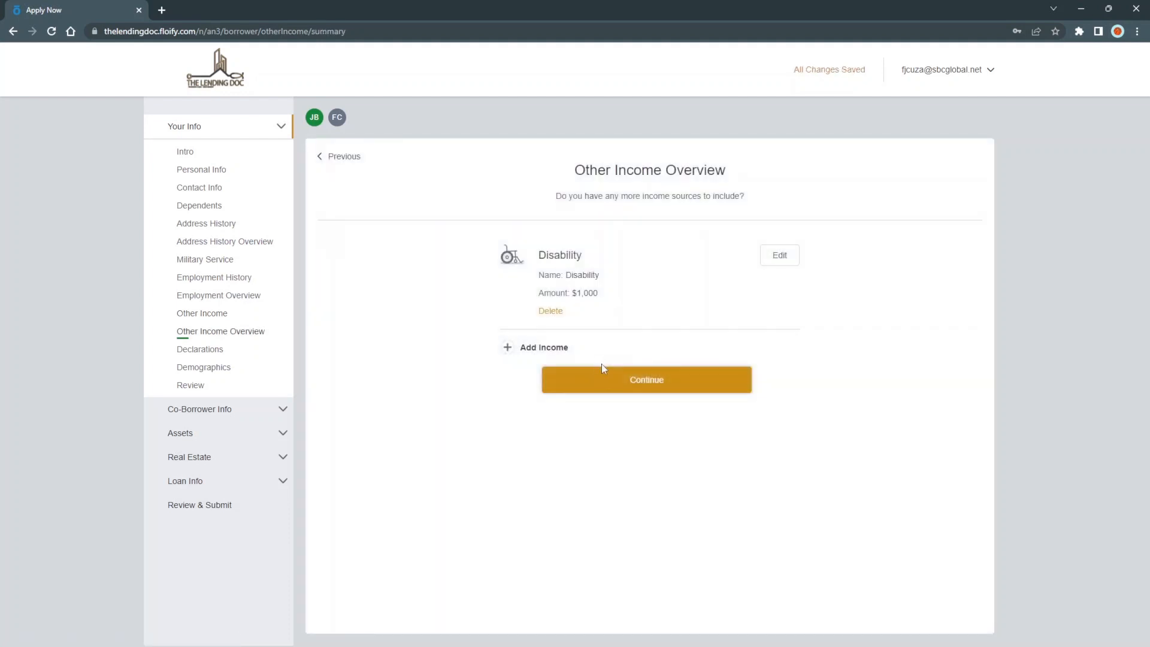
# - Proceed to Declarations and answer Yes to occupying the property as primary residence and to ownership interest in another property within three years
pyautogui.click(640, 388)
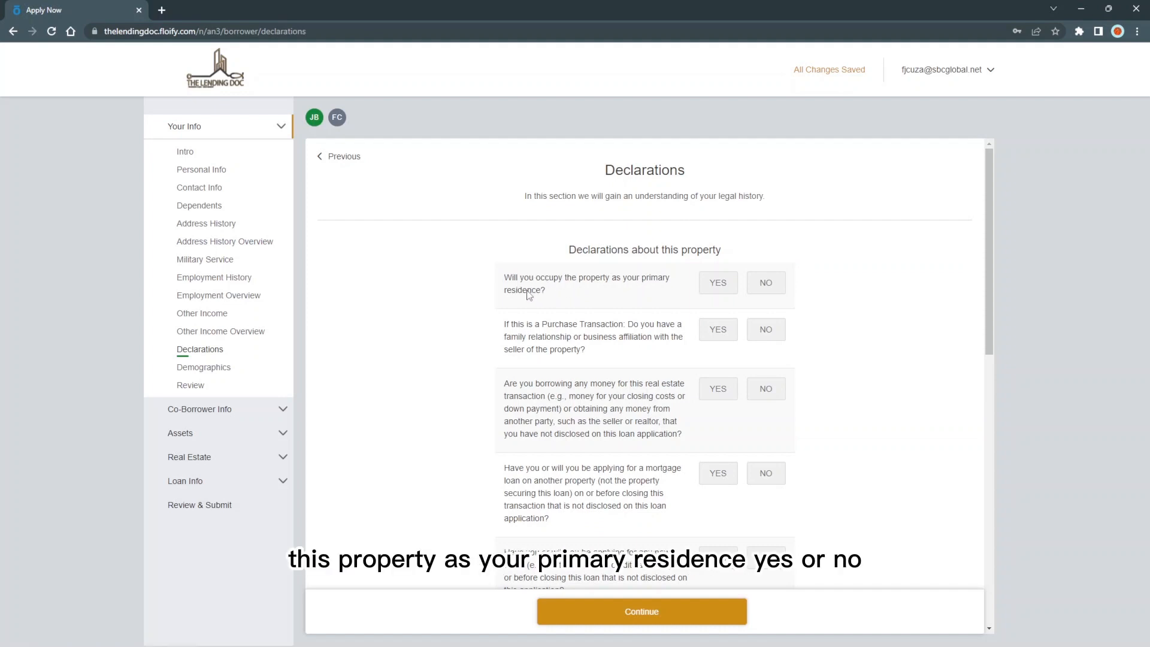
pyautogui.click(716, 285)
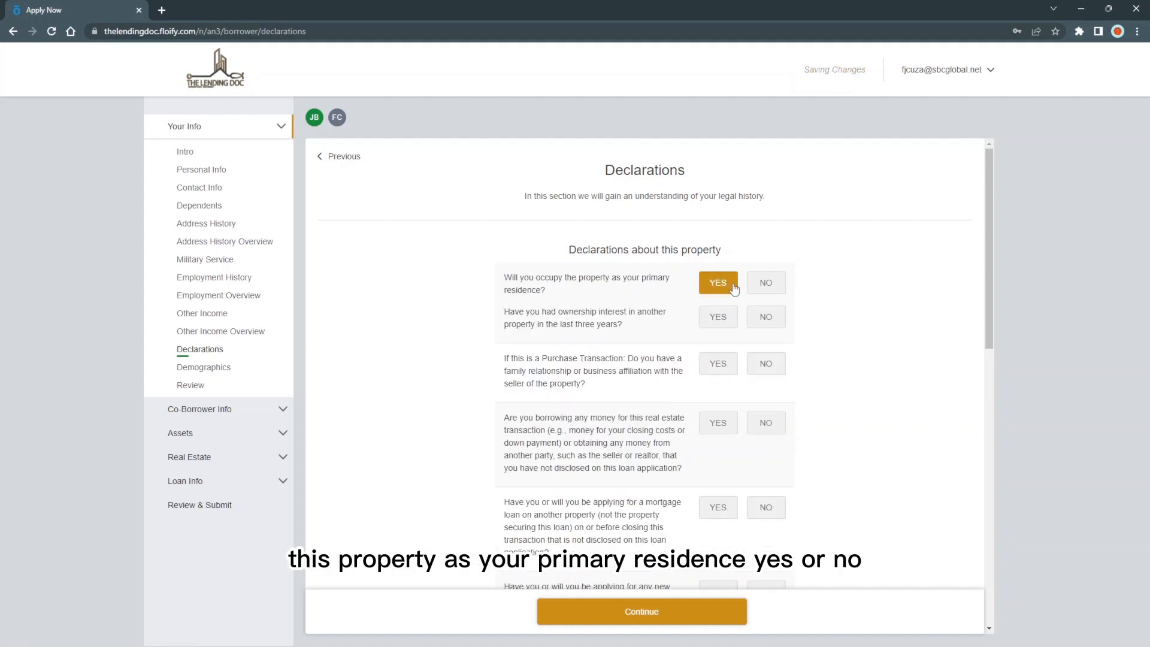
pyautogui.click(764, 284)
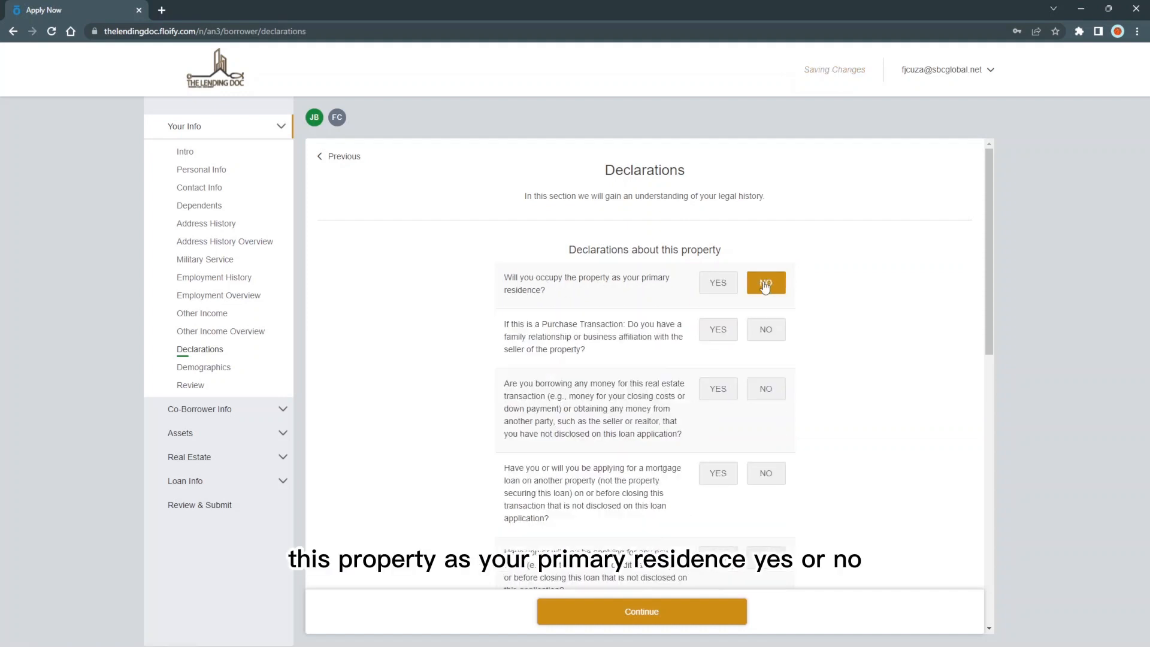
pyautogui.click(710, 290)
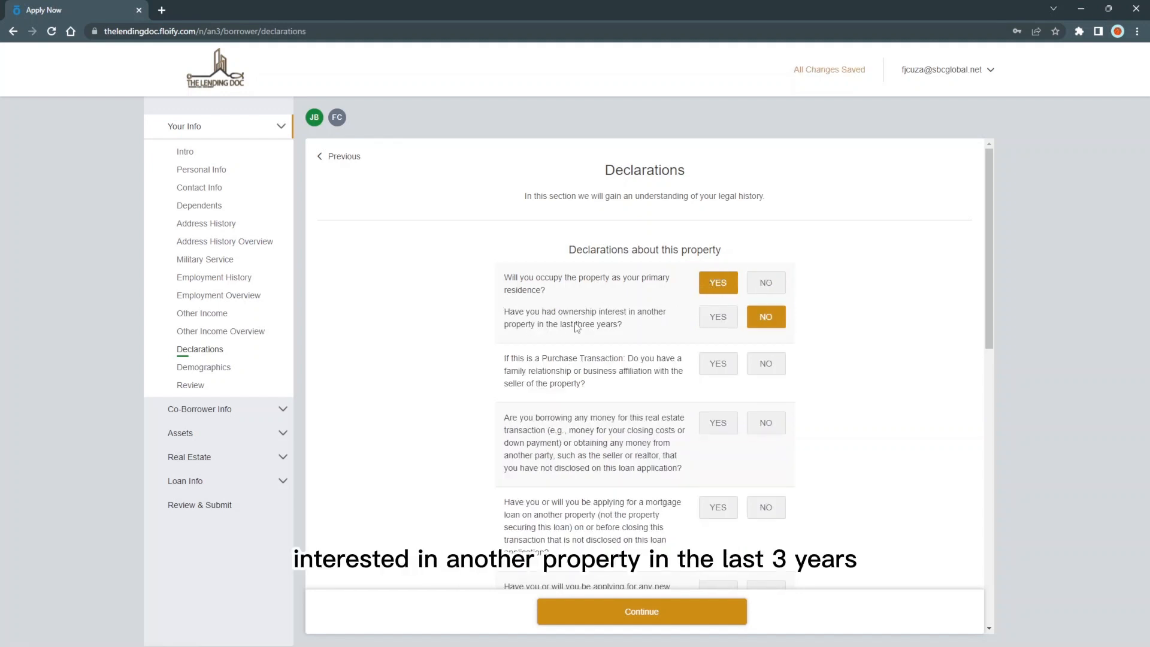
pyautogui.click(718, 317)
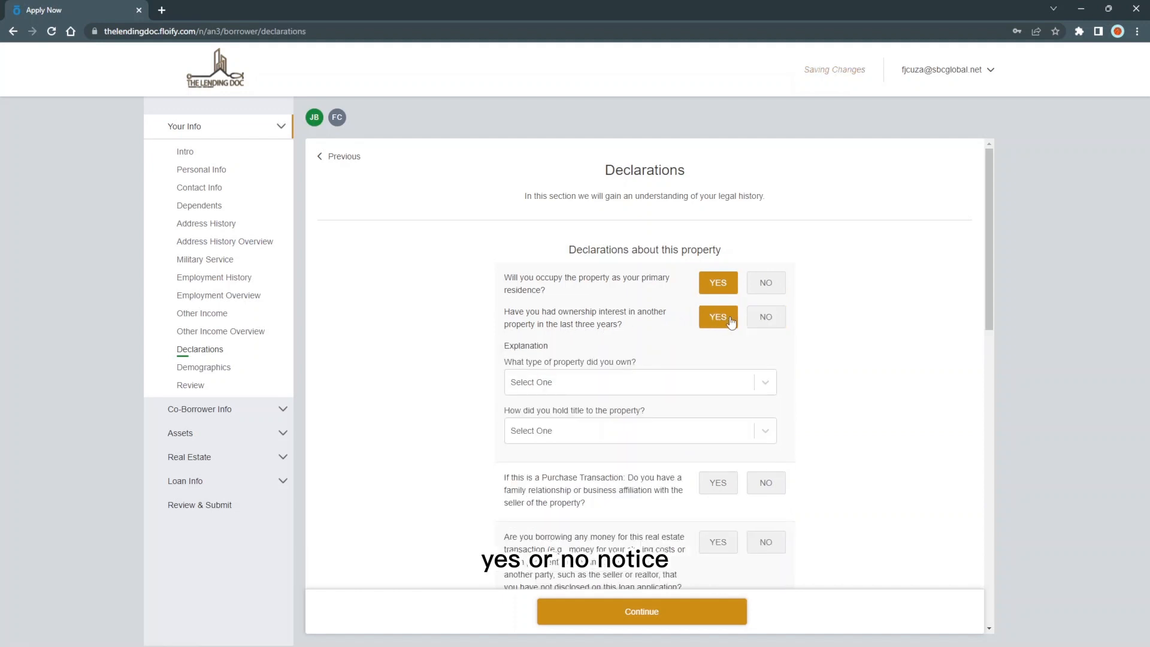
pyautogui.click(765, 317)
pyautogui.click(731, 318)
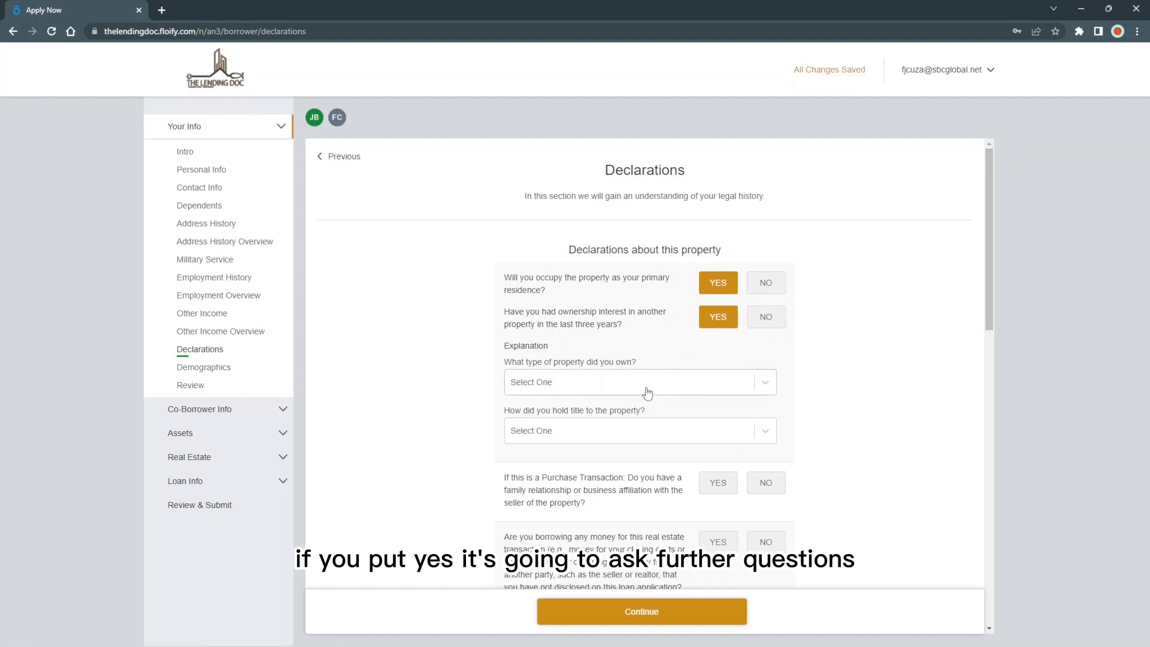
# - Specify the previously owned property as Primary Residence, with title held With your spouse
pyautogui.click(760, 383)
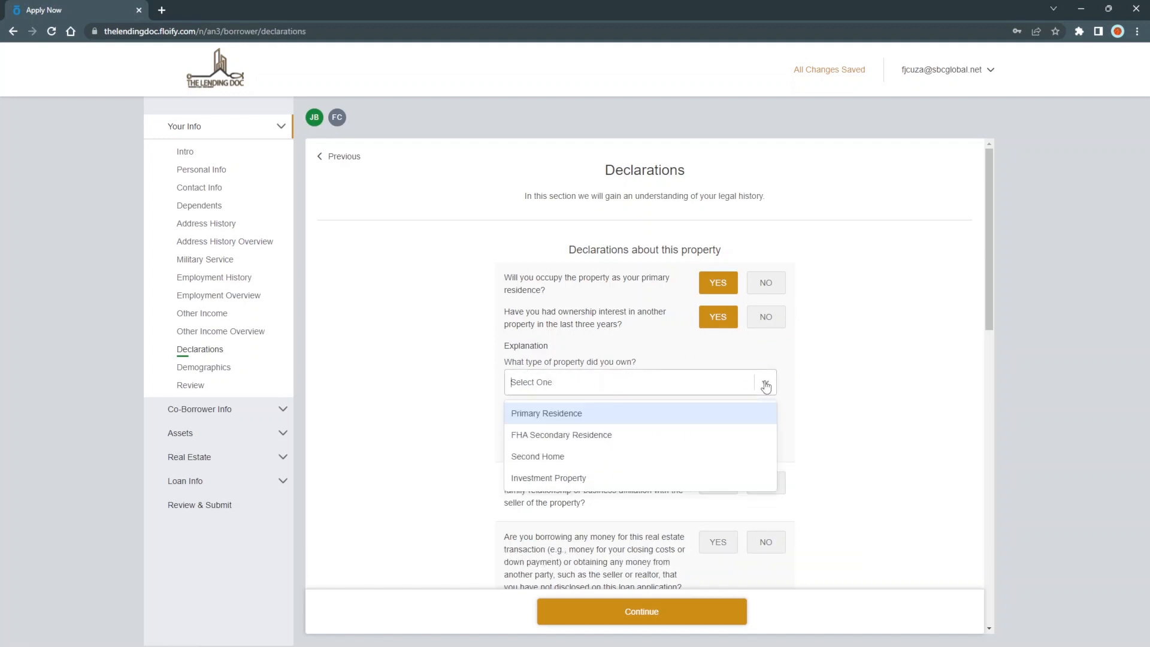
pyautogui.click(560, 413)
pyautogui.click(680, 424)
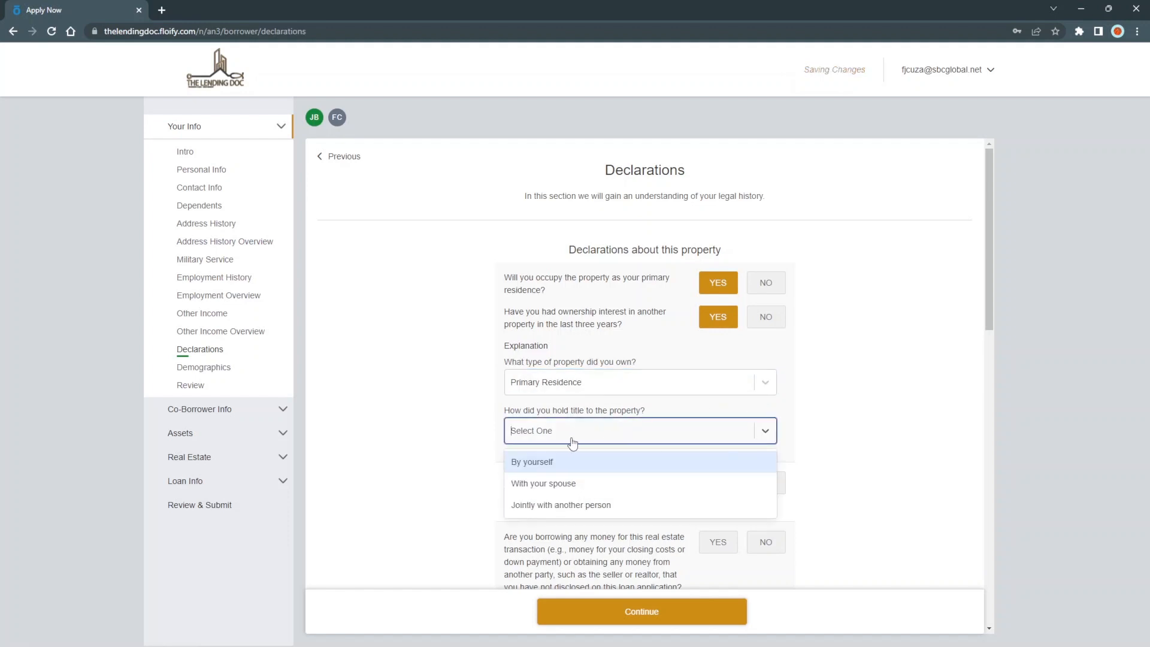
pyautogui.click(560, 483)
pyautogui.click(869, 350)
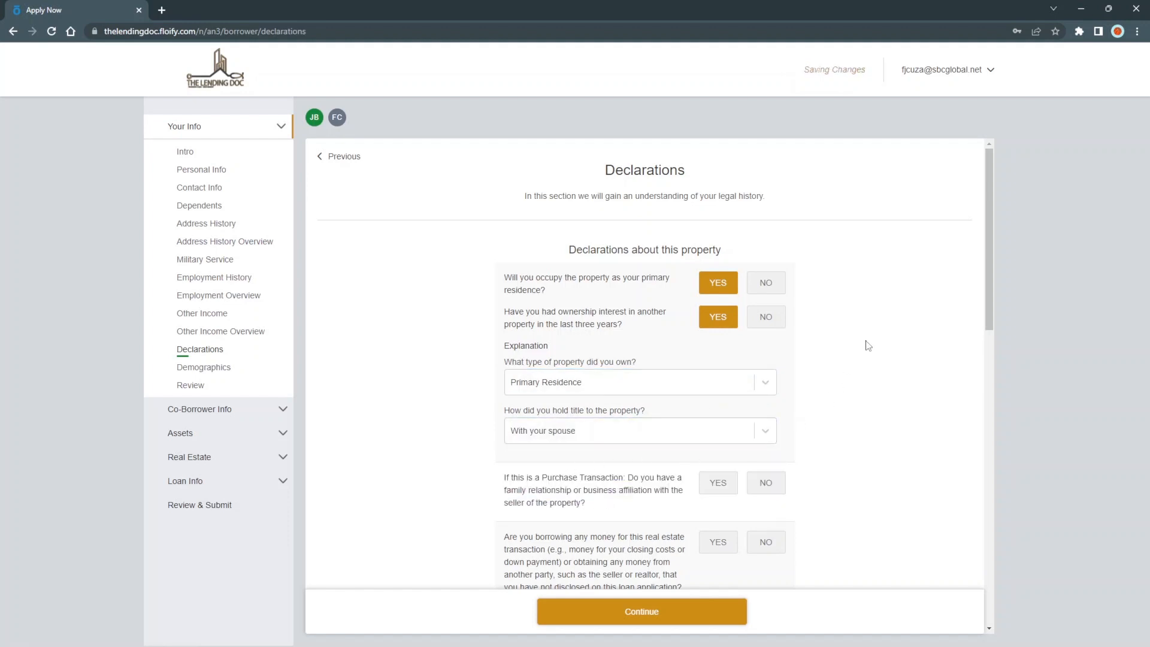
# - Review the options for owned property type and title holding, keeping Primary Residence and With your spouse
pyautogui.doubleClick(607, 384)
pyautogui.click(758, 384)
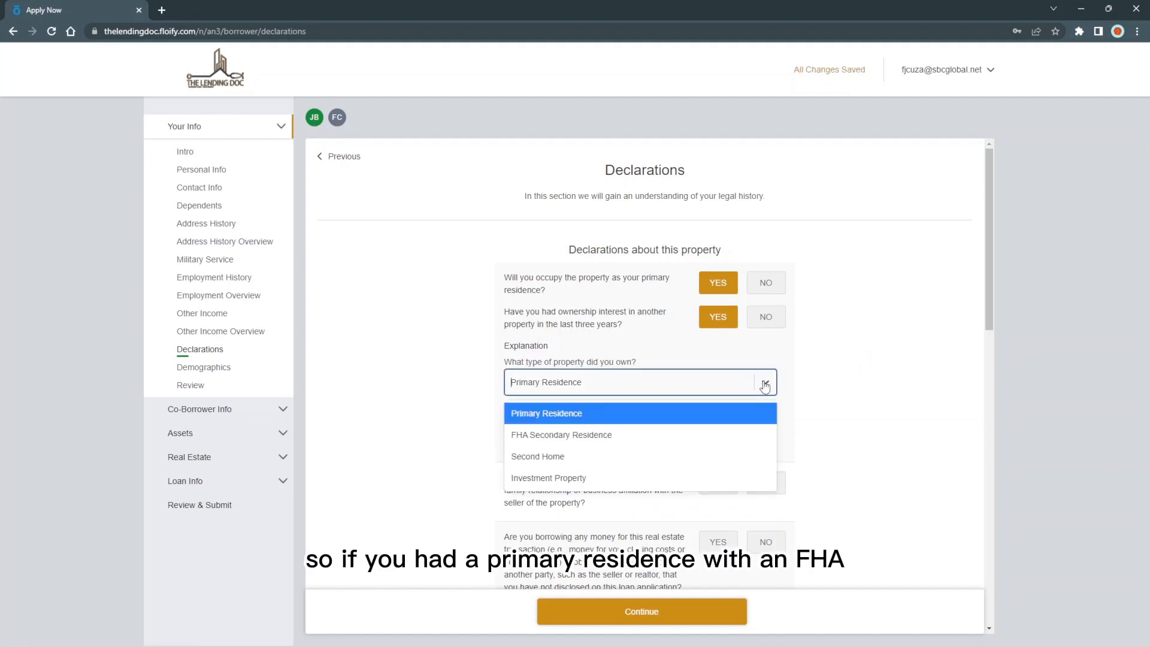
pyautogui.click(579, 423)
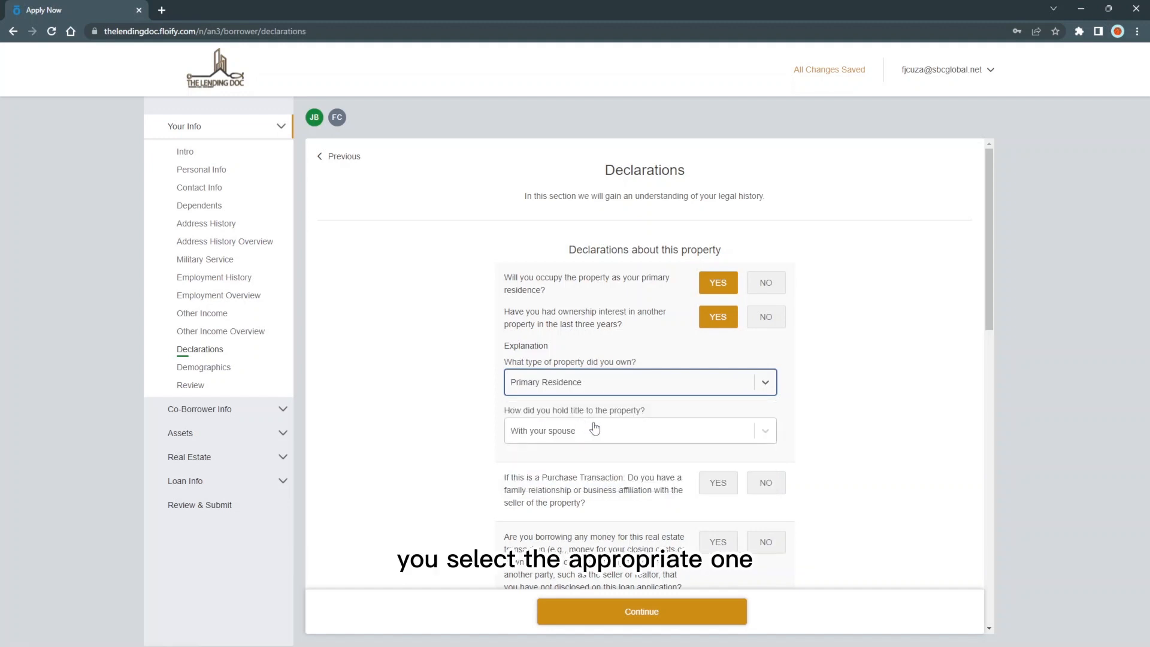
pyautogui.click(624, 431)
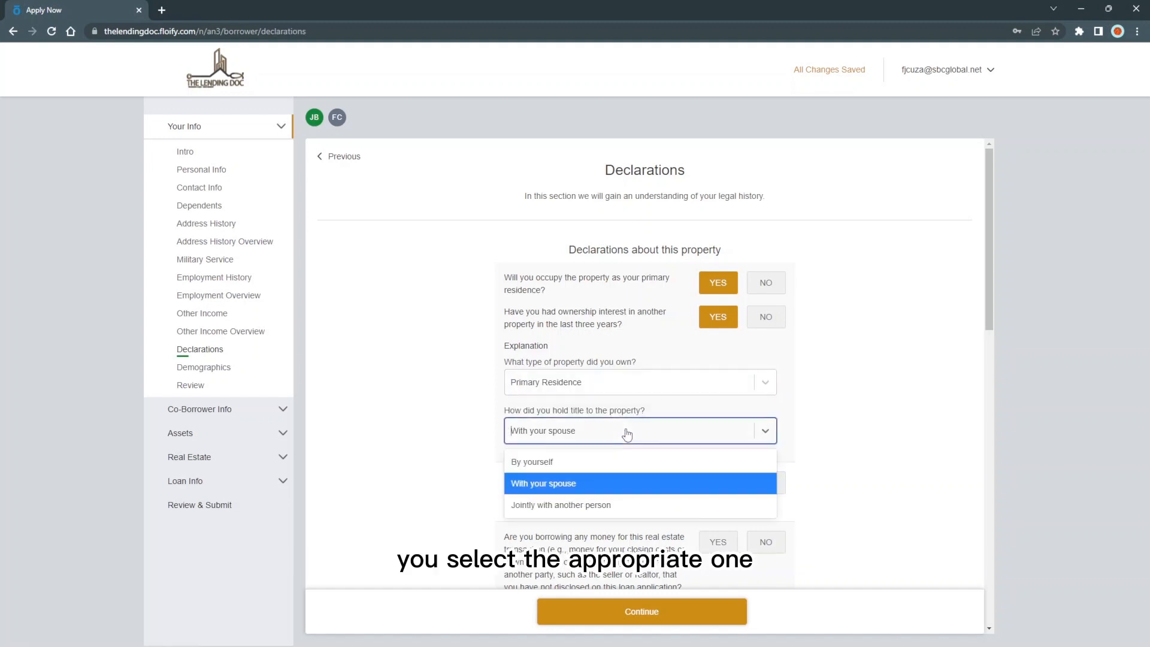
pyautogui.click(574, 484)
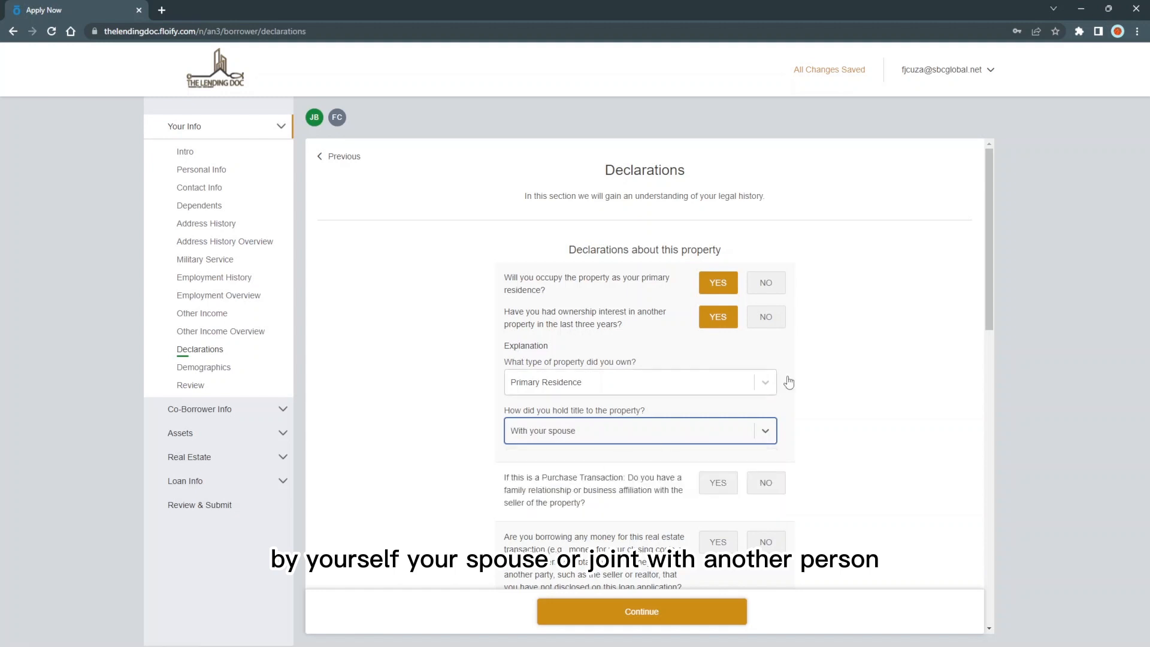
# - Answer No to having a relationship with the property's seller and to borrowing undisclosed money for the transaction
pyautogui.scroll(-2, 775, 381)
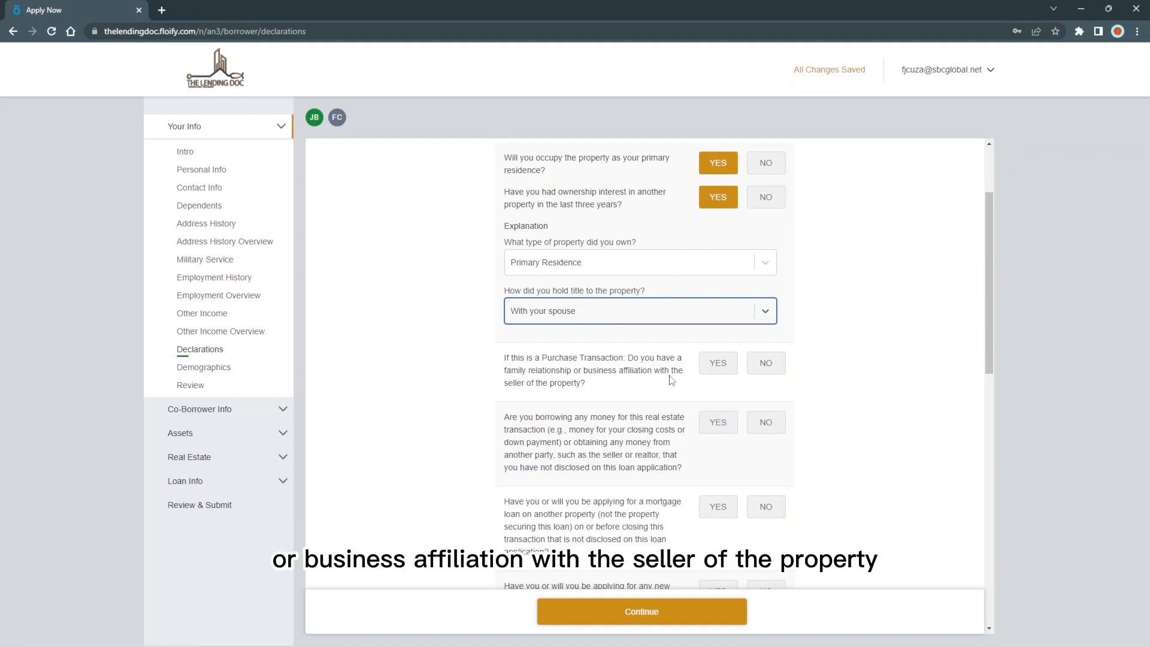
pyautogui.click(774, 369)
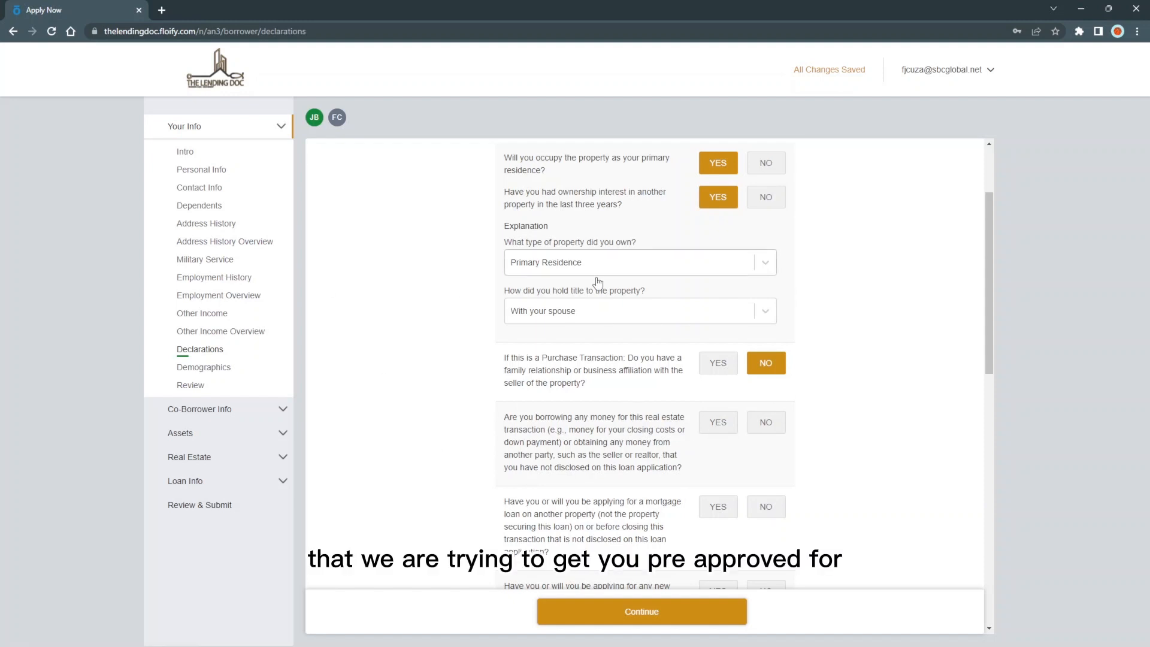
pyautogui.click(773, 427)
# - Answer No to applying for another mortgage, applying for new credit, and the property being subject to a priority lien
pyautogui.scroll(-3, 819, 380)
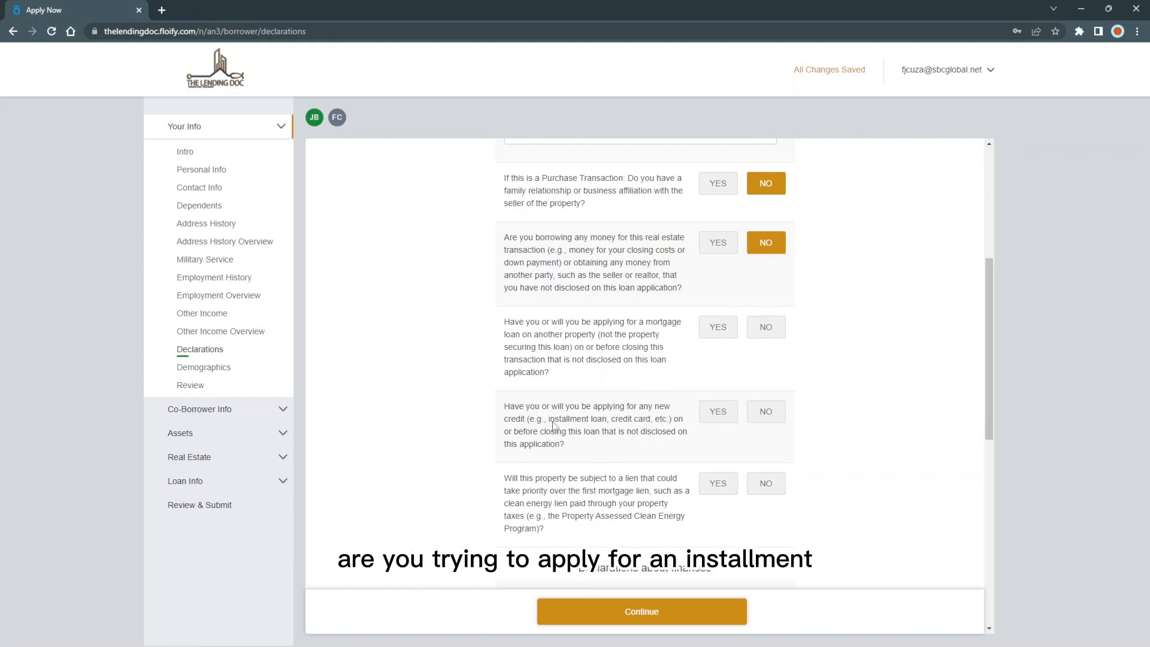
pyautogui.click(771, 329)
pyautogui.click(767, 416)
pyautogui.scroll(-1, 879, 347)
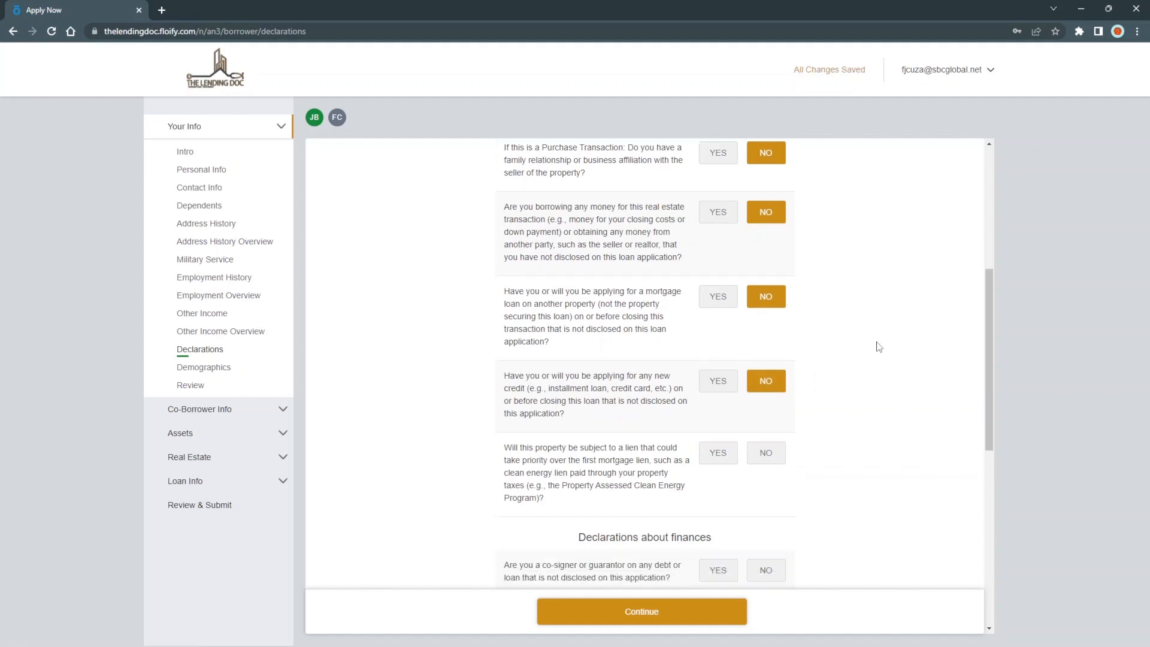
pyautogui.scroll(-2, 879, 347)
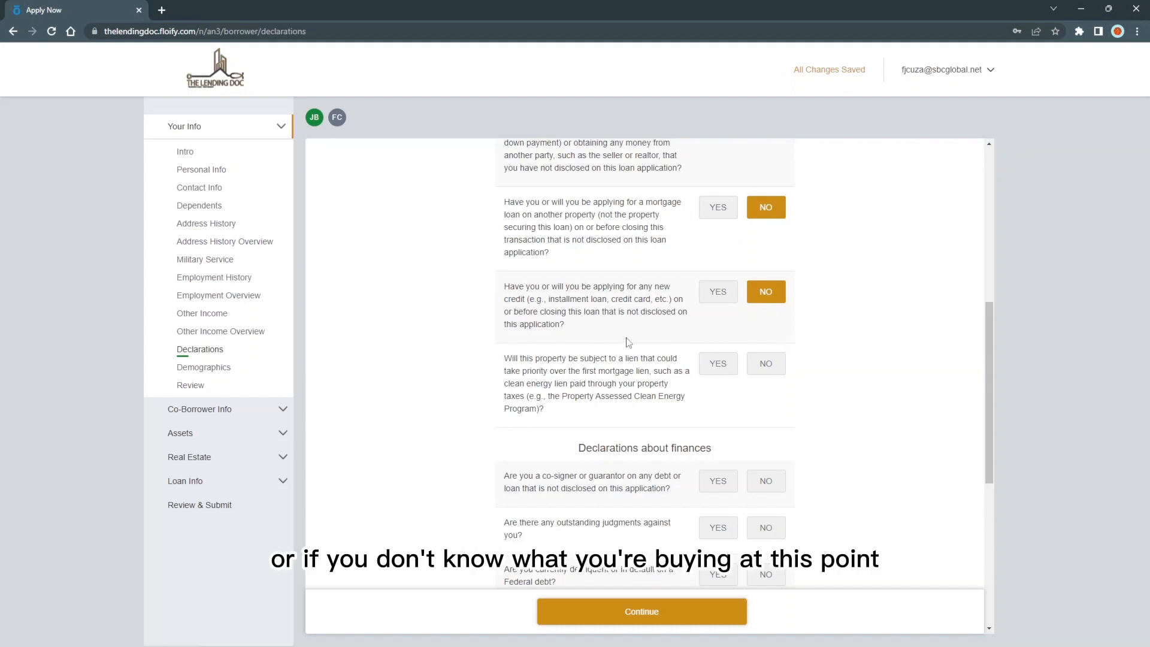
pyautogui.click(771, 374)
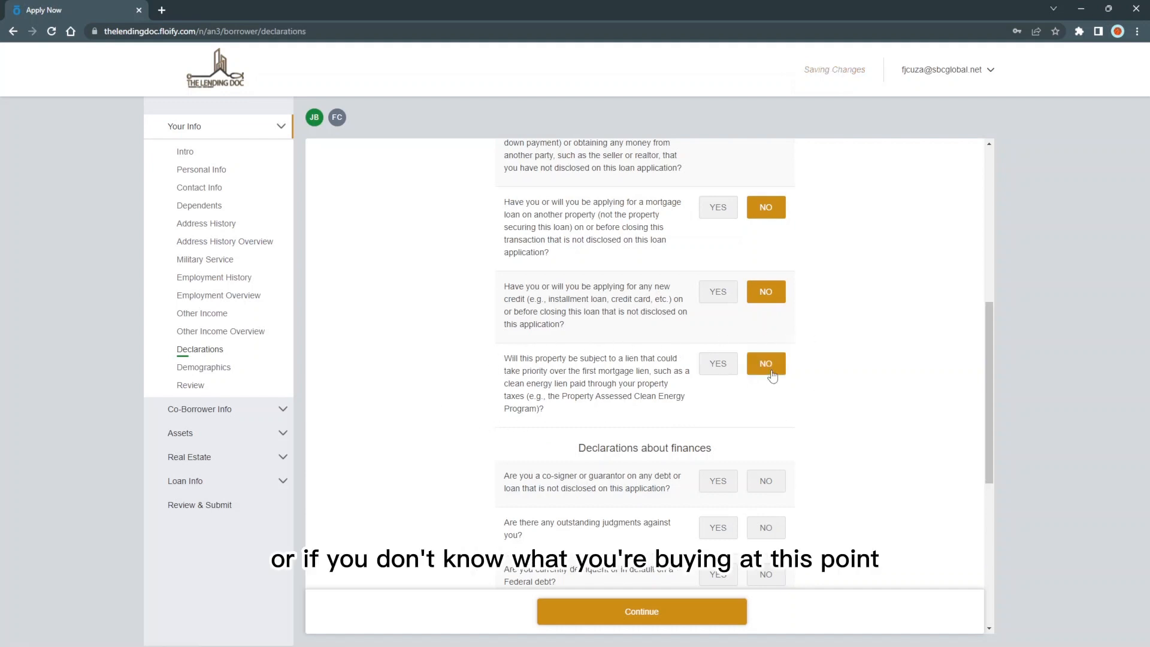
# - In the finance declarations, answer No to being a co-signer or guarantor on any undisclosed debt or loan
pyautogui.scroll(-3, 892, 301)
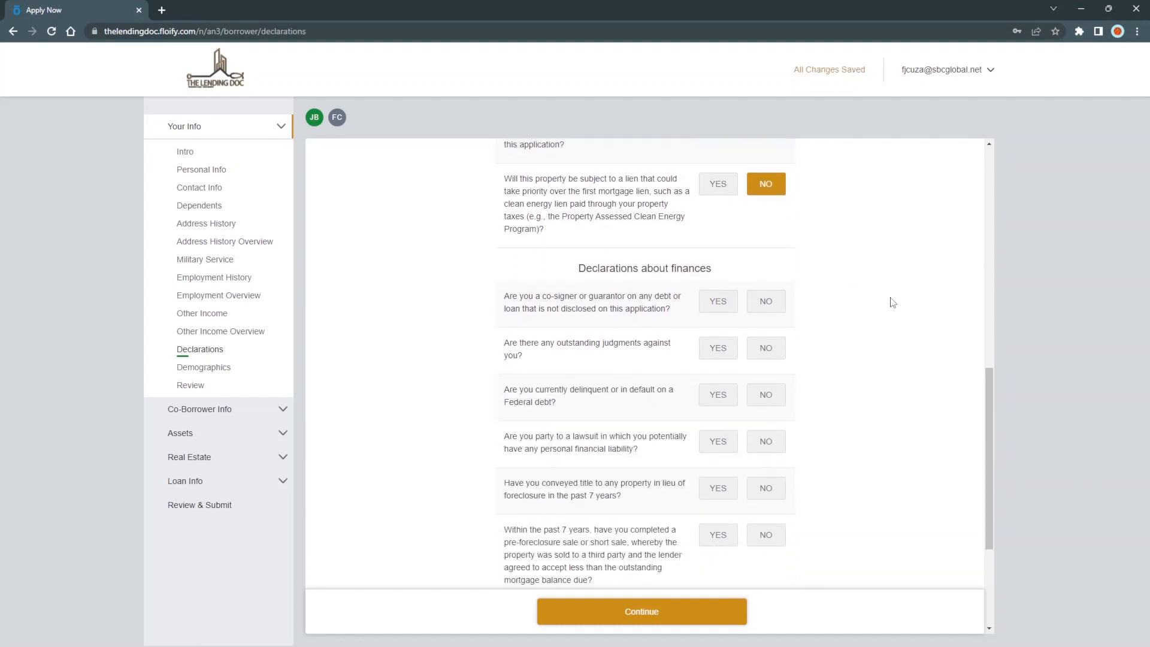
pyautogui.scroll(-1, 892, 301)
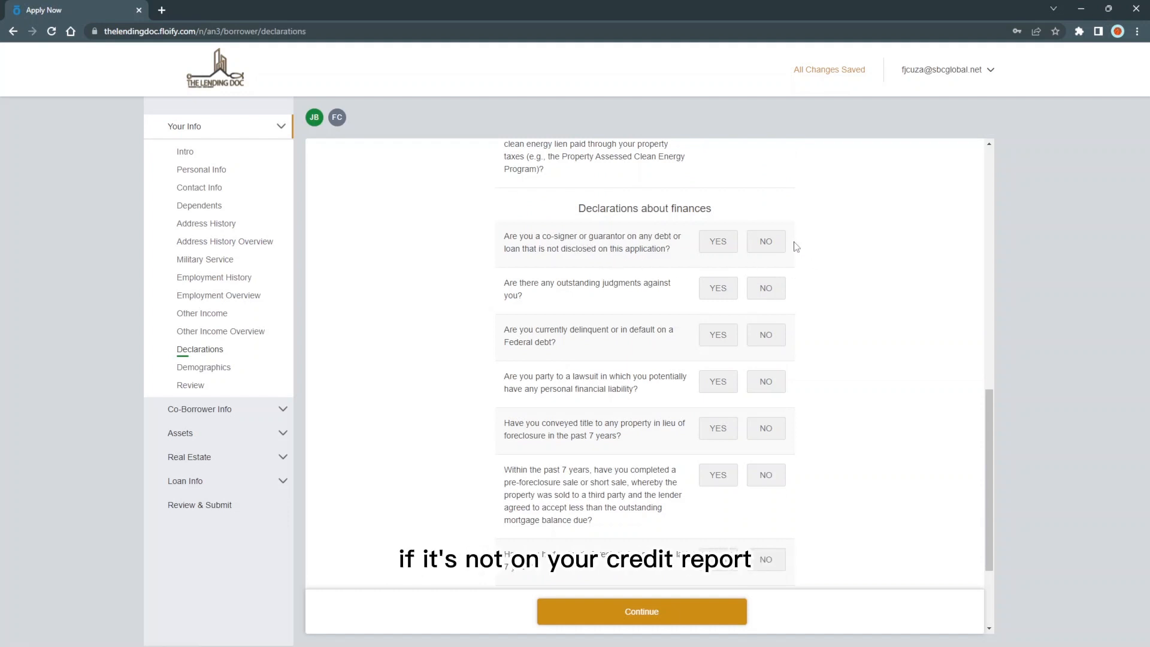
pyautogui.click(718, 250)
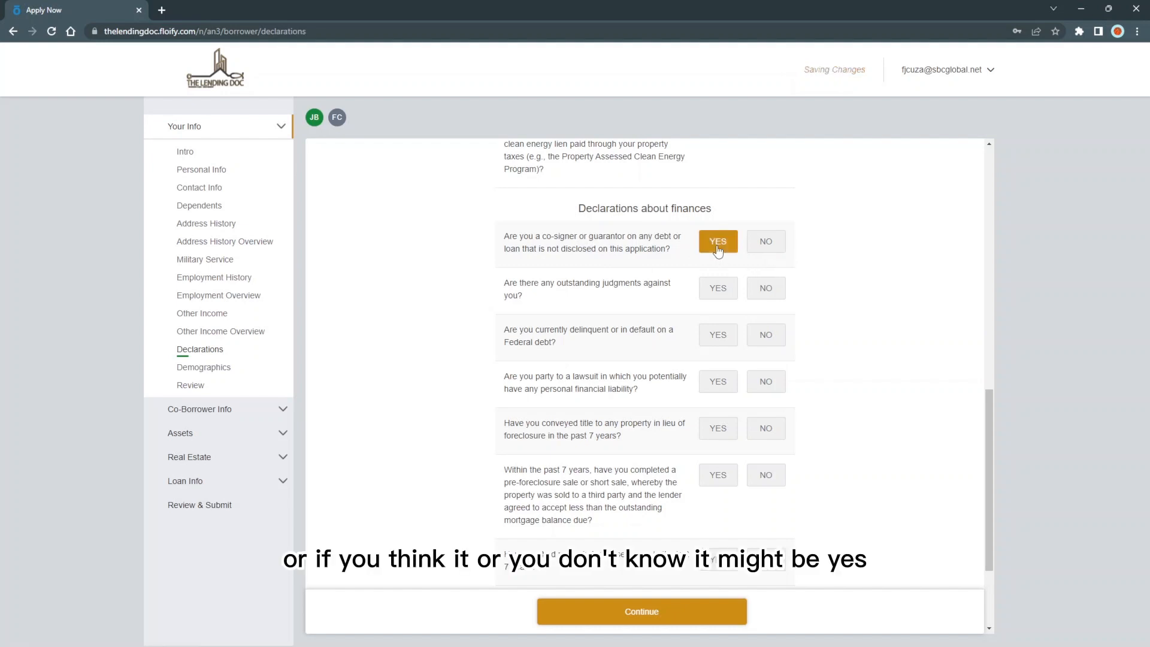
pyautogui.click(762, 251)
pyautogui.click(726, 253)
pyautogui.click(765, 250)
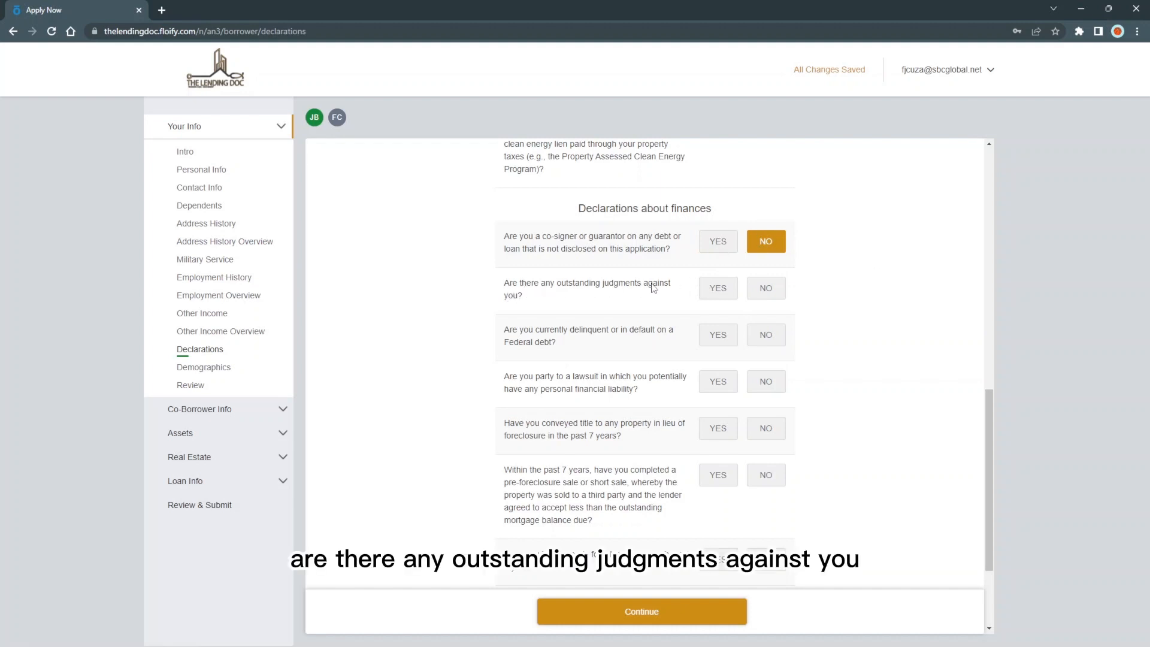
# - Answer No to outstanding judgments, delinquent federal debt, lawsuits with financial liability, and title conveyed in lieu of foreclosure
pyautogui.click(767, 293)
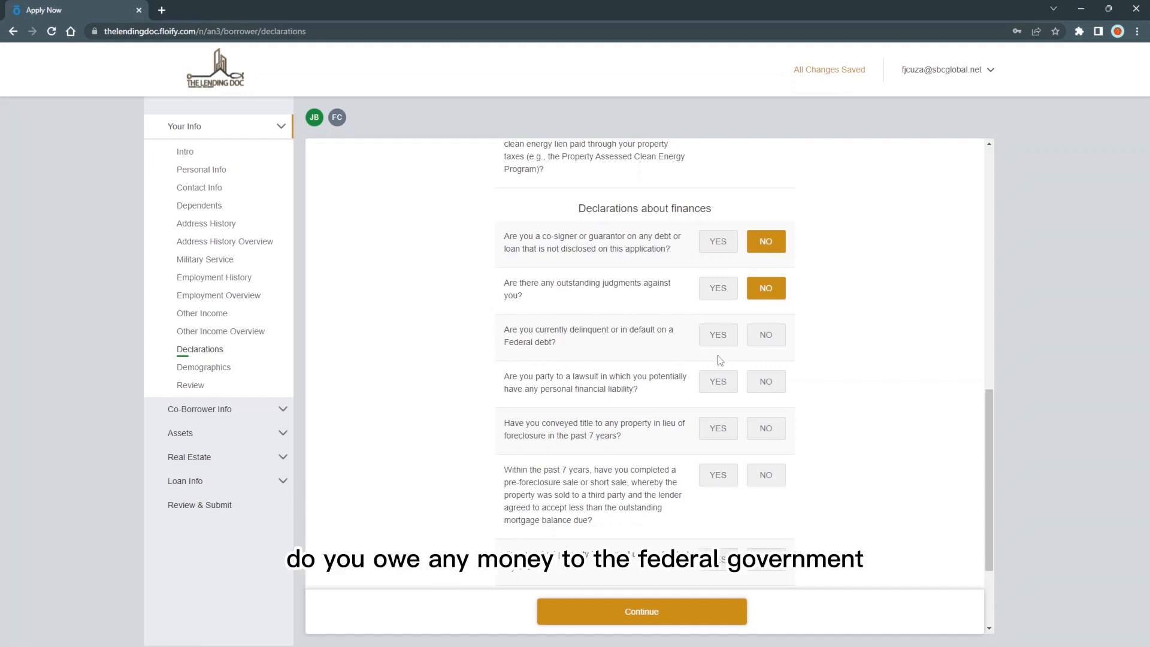
pyautogui.click(761, 335)
pyautogui.scroll(-1, 835, 323)
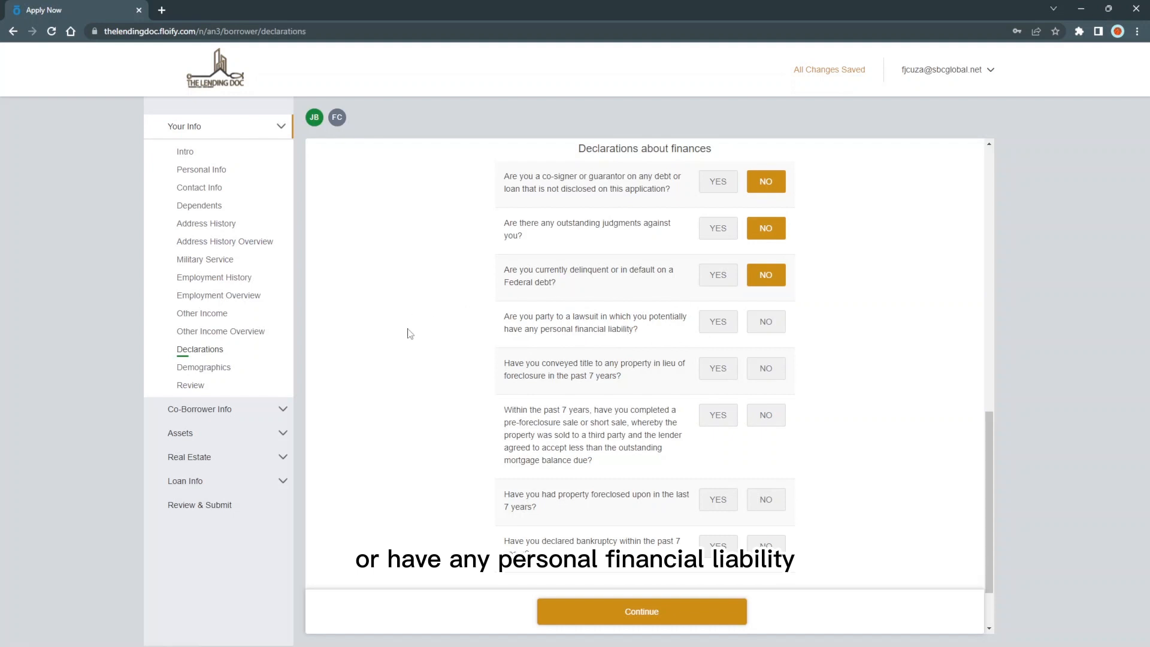
pyautogui.click(766, 328)
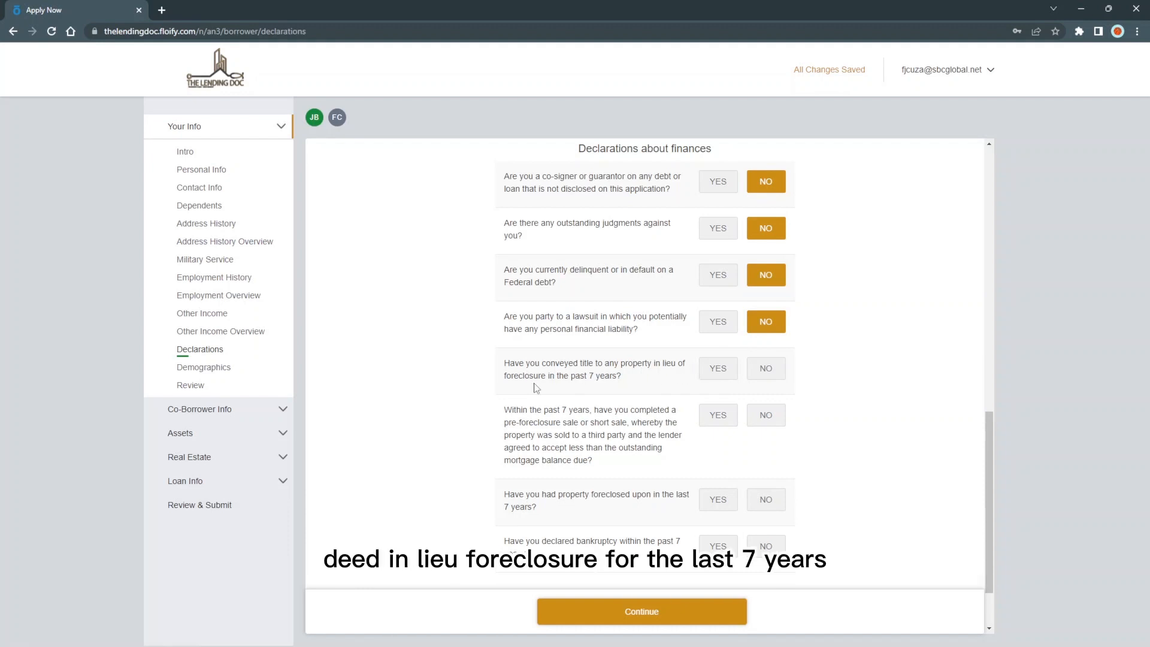
pyautogui.click(764, 370)
# - Answer No to pre-foreclosure or short sale, foreclosure, and bankruptcy in the past 7 years, and proceed to Demographics
pyautogui.scroll(-1, 554, 350)
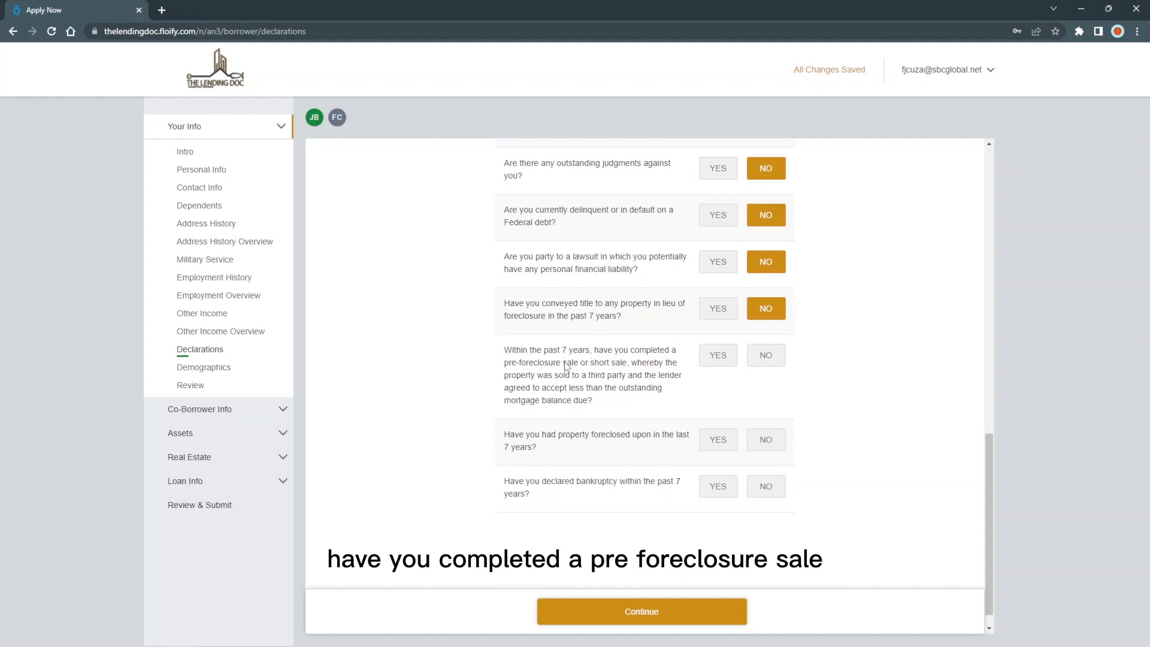
pyautogui.click(765, 357)
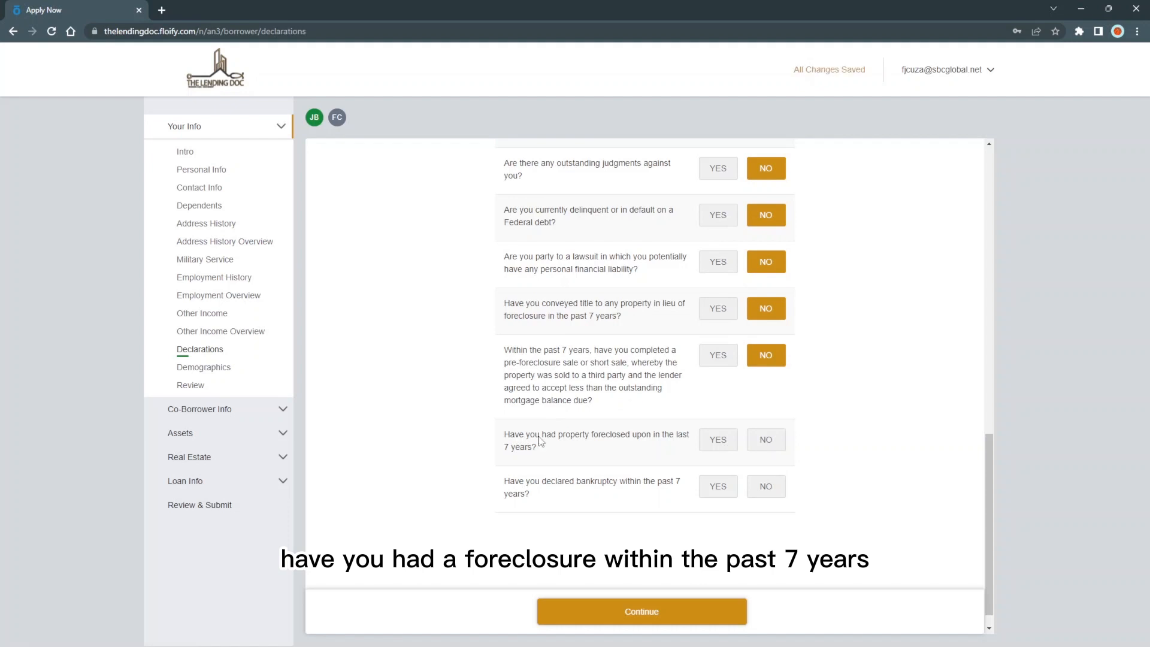
pyautogui.click(766, 443)
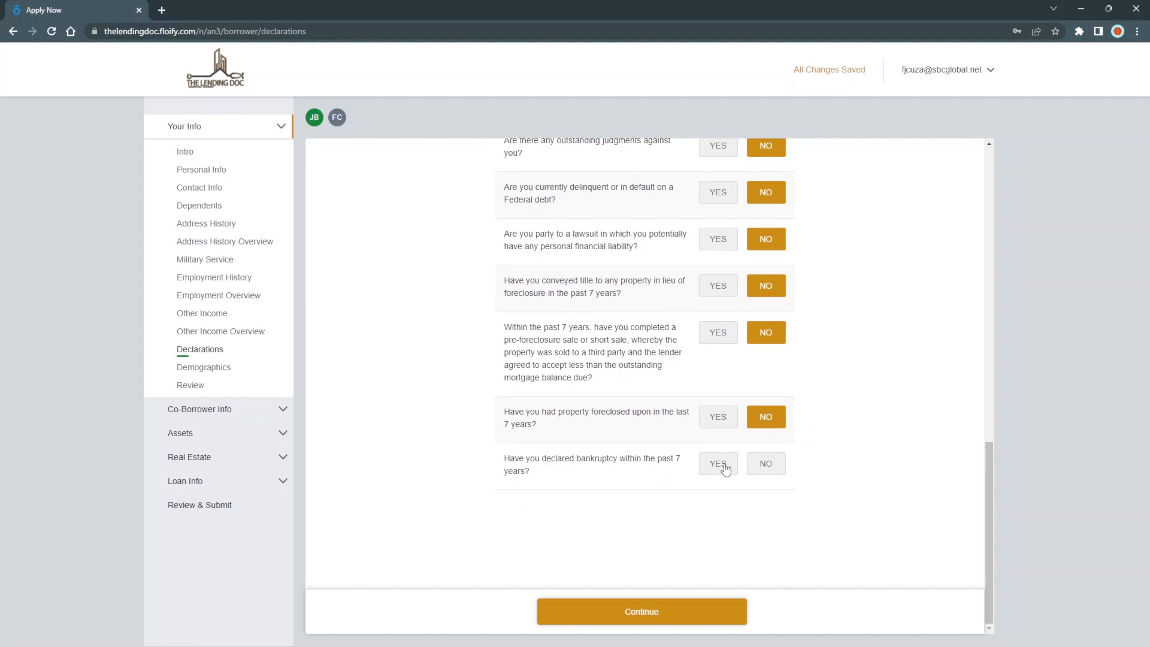
pyautogui.click(722, 465)
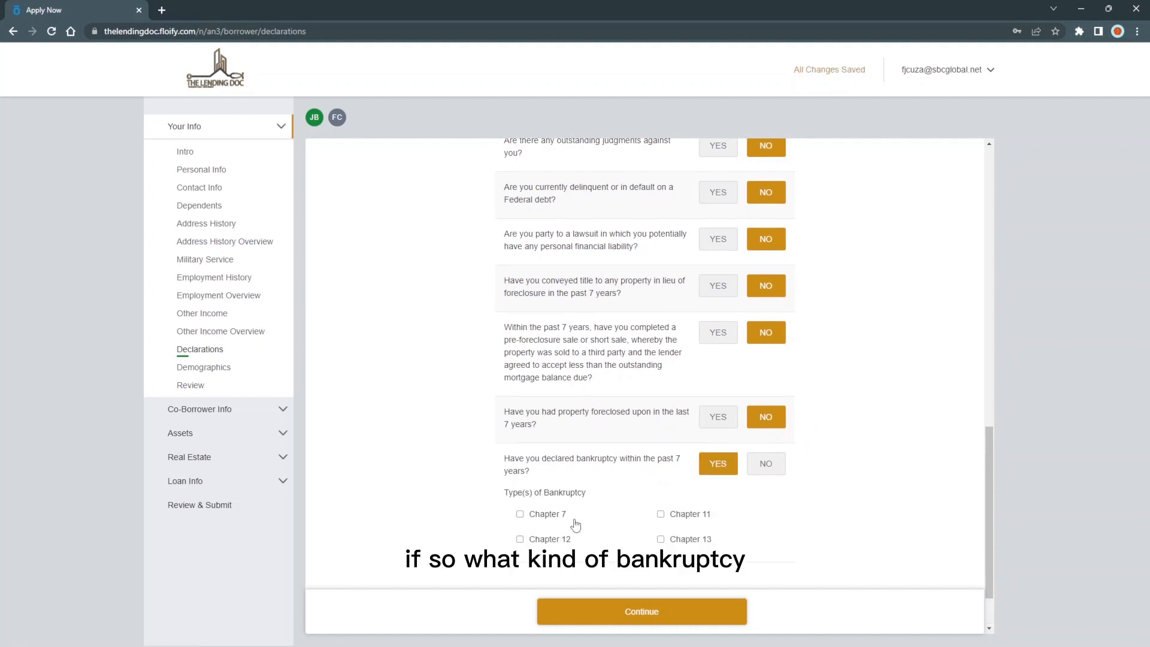
pyautogui.click(760, 468)
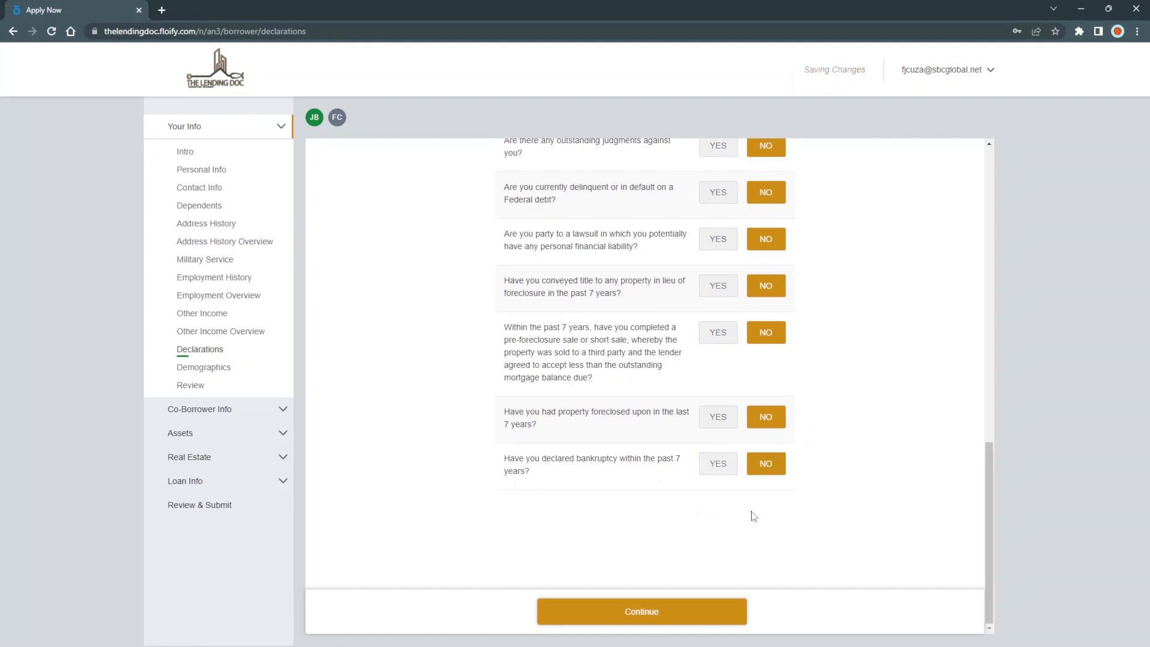
pyautogui.click(623, 616)
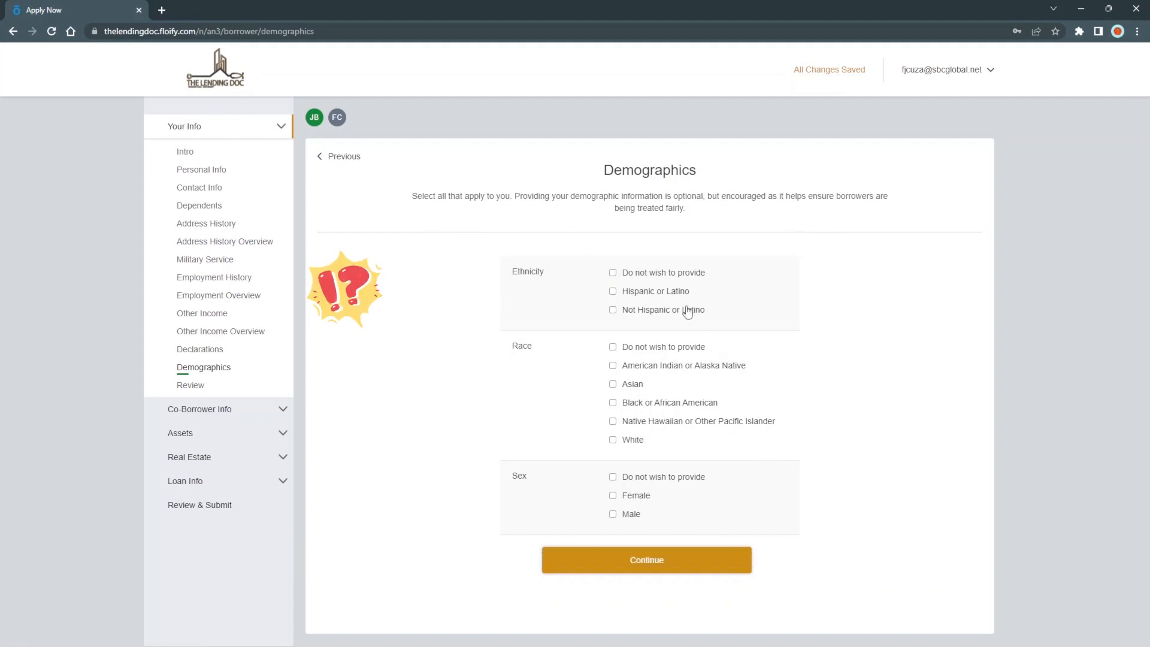
# - Set the borrower's ethnicity to Hispanic or Latino, Puerto Rican, and the sex to Male, leaving White unselected
pyautogui.click(612, 292)
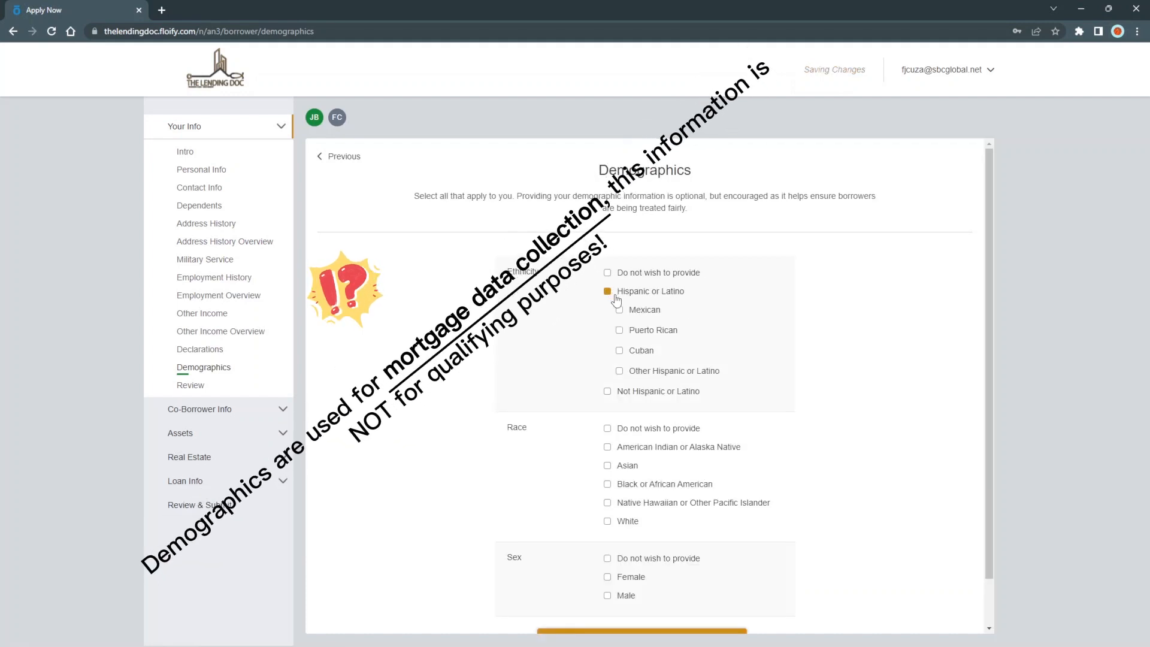
pyautogui.click(620, 331)
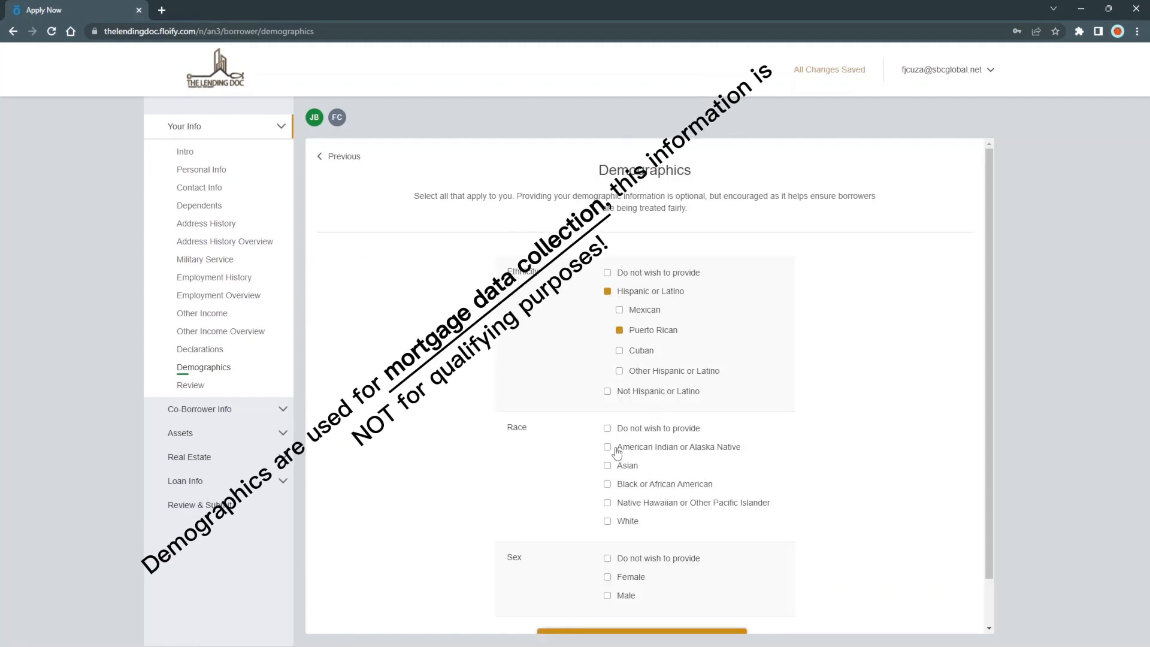
pyautogui.doubleClick(606, 520)
pyautogui.scroll(-1, 552, 493)
pyautogui.click(607, 544)
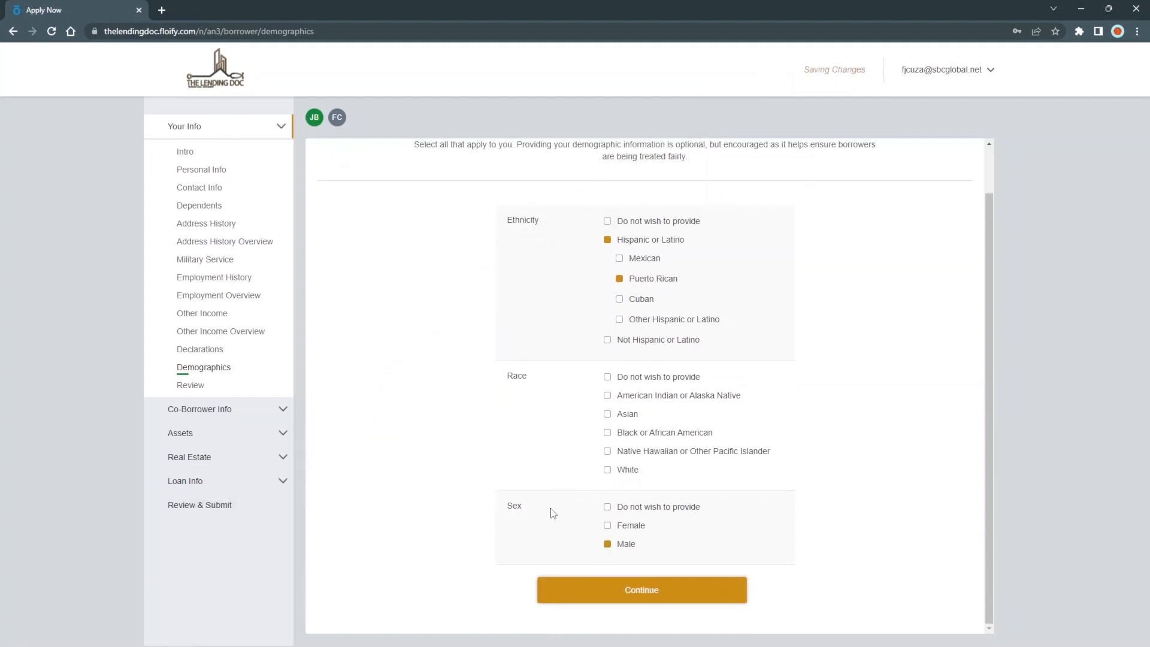
# - Select White as the borrower's race, finish the Your Info section, and start the Co-Borrower Info section
pyautogui.click(608, 470)
pyautogui.click(664, 592)
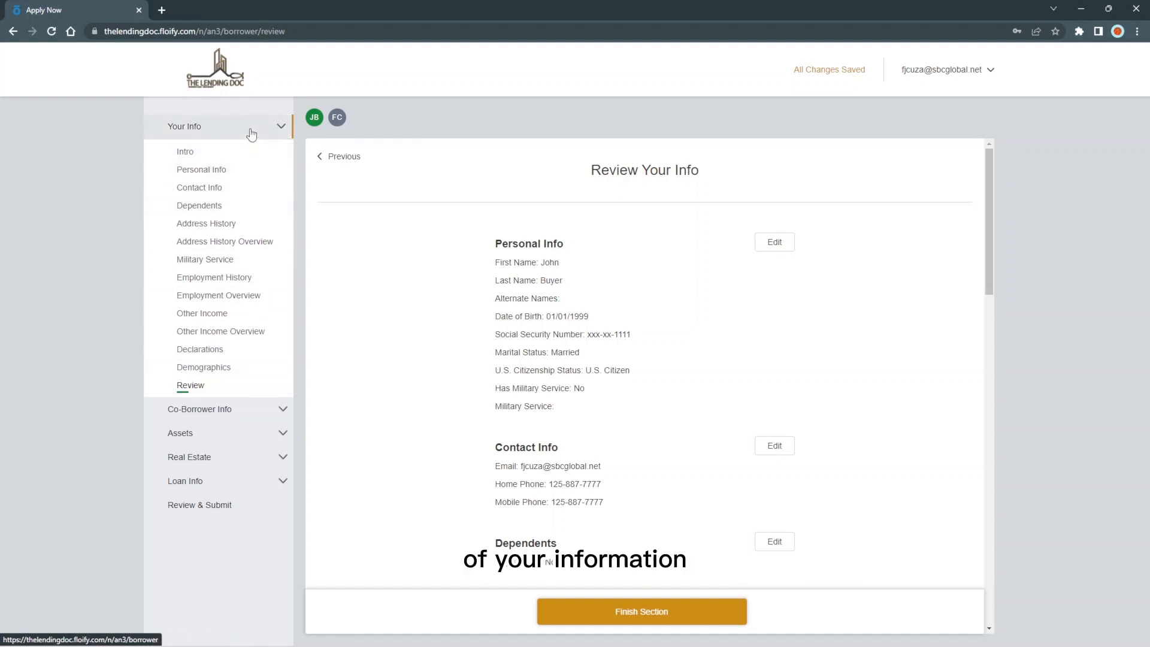
pyautogui.click(665, 611)
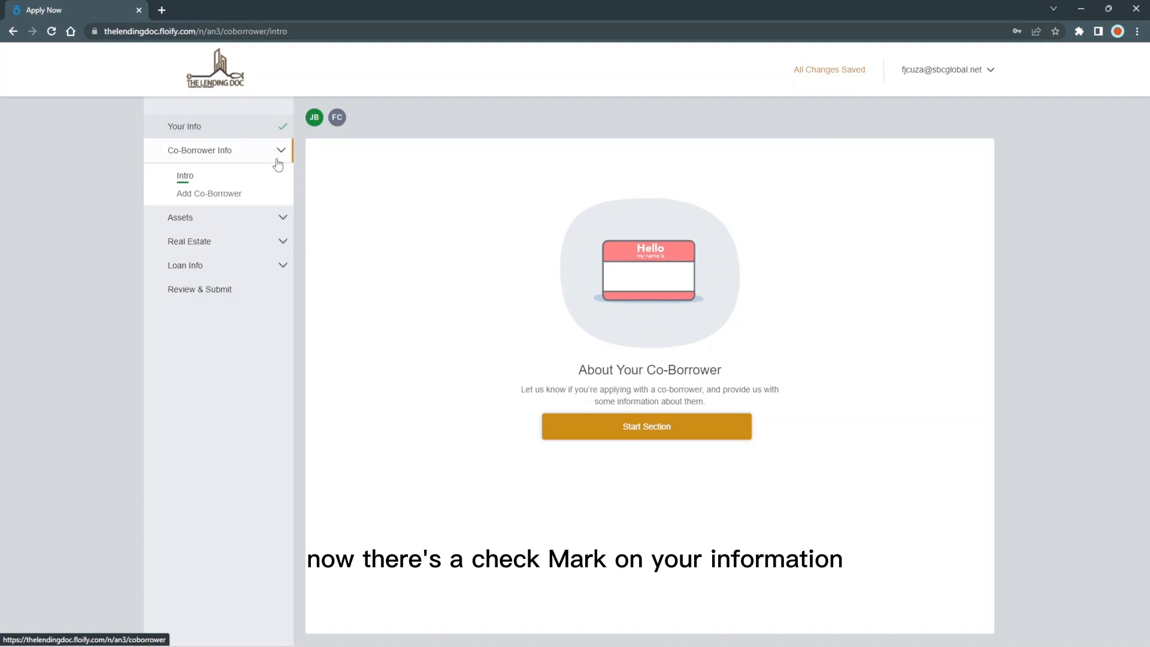
pyautogui.click(623, 425)
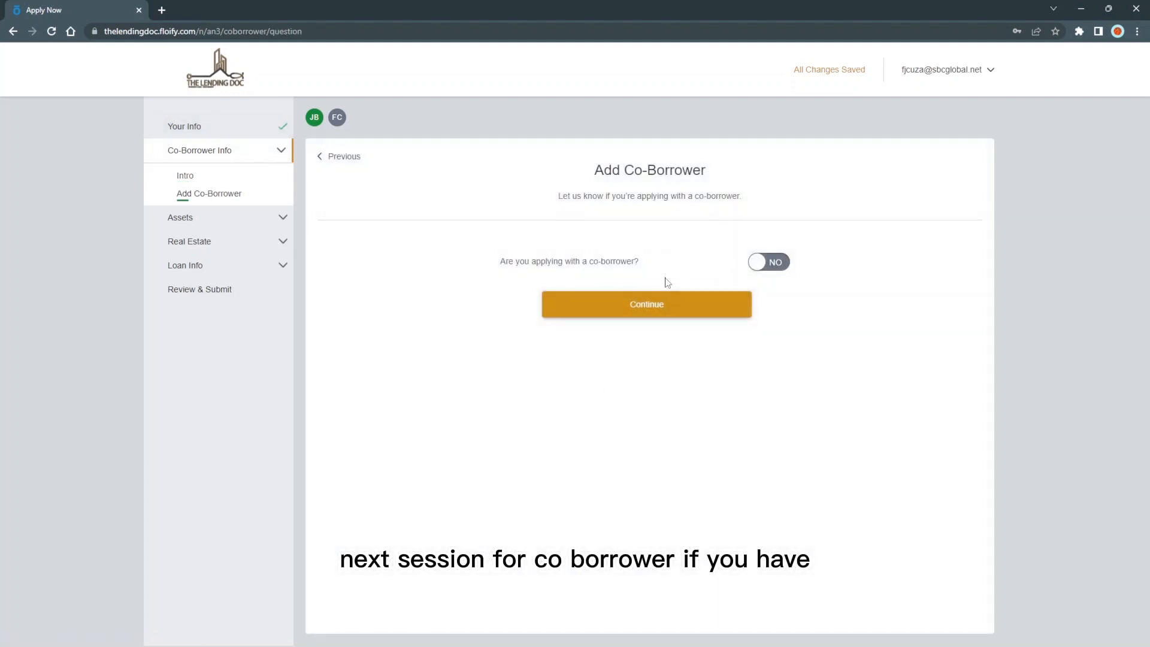
pyautogui.click(762, 264)
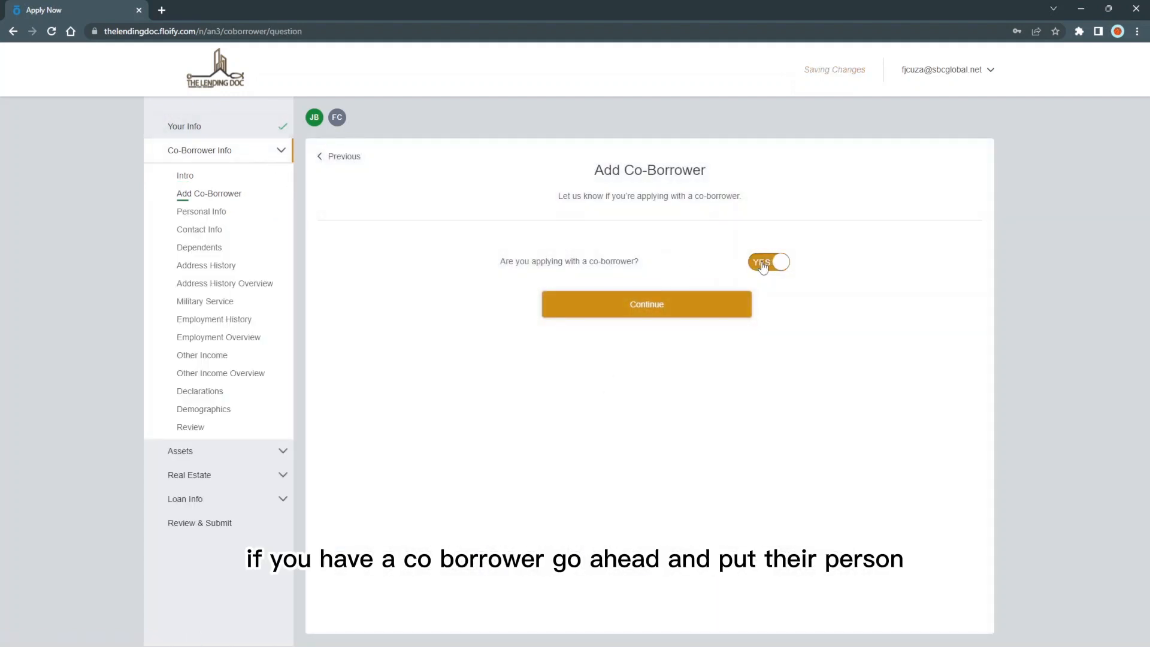
pyautogui.click(703, 313)
pyautogui.scroll(-1, 593, 269)
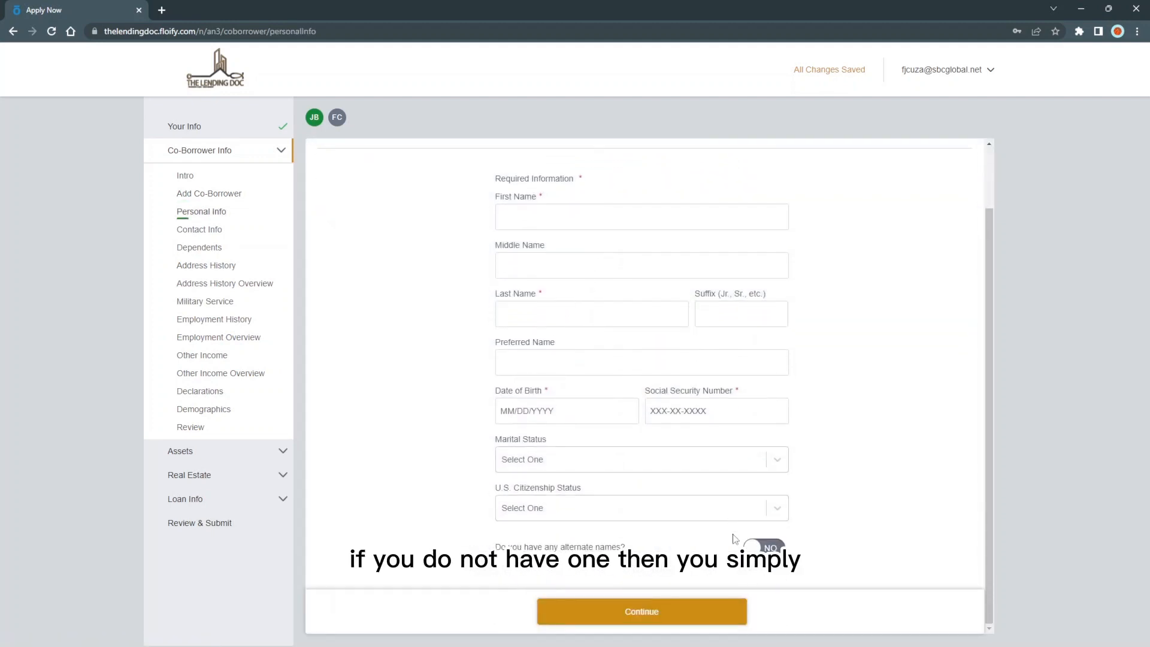
pyautogui.click(763, 546)
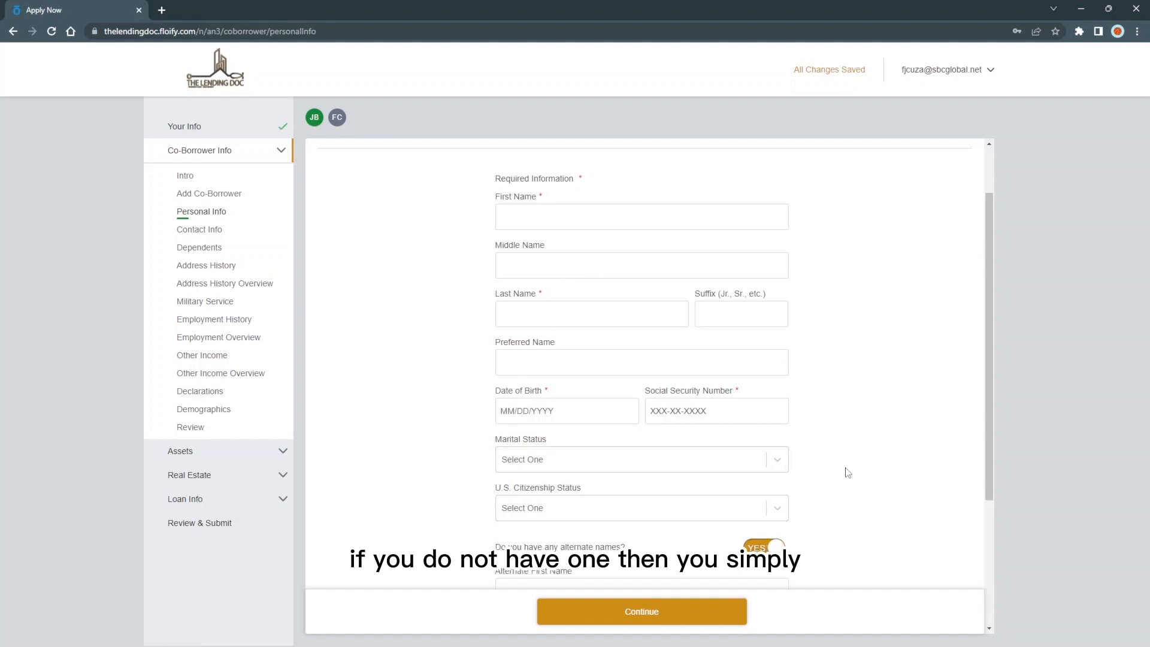
pyautogui.click(773, 548)
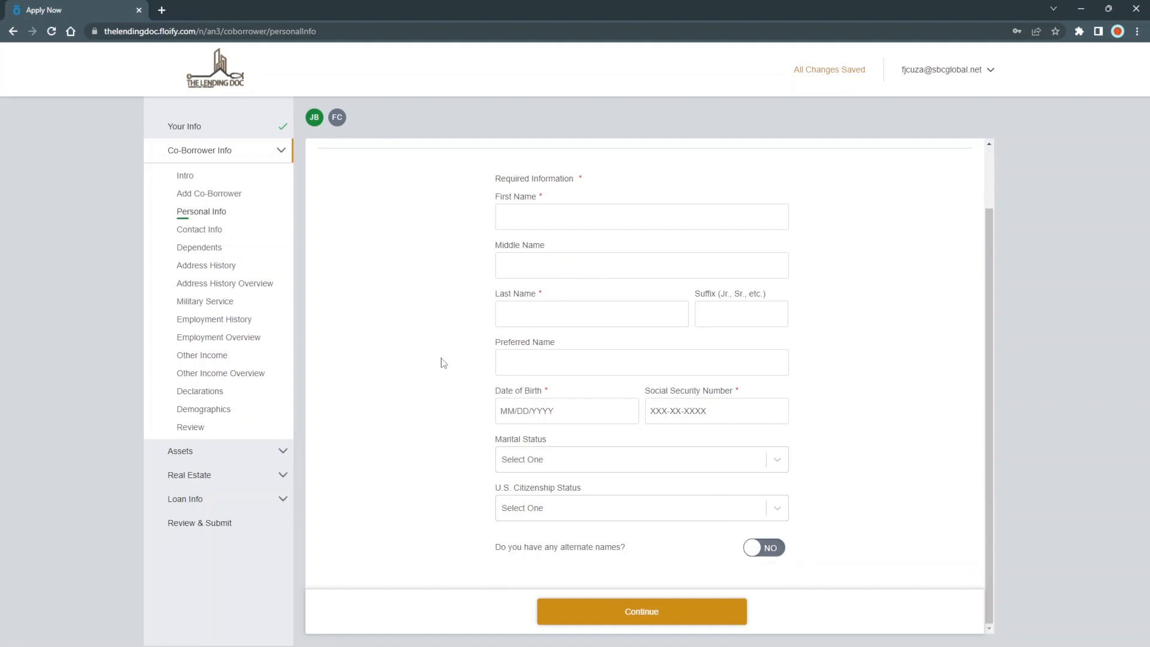
# - Answer No to applying with a co-borrower in Add Co-Borrower, and start the Assets section
pyautogui.click(228, 194)
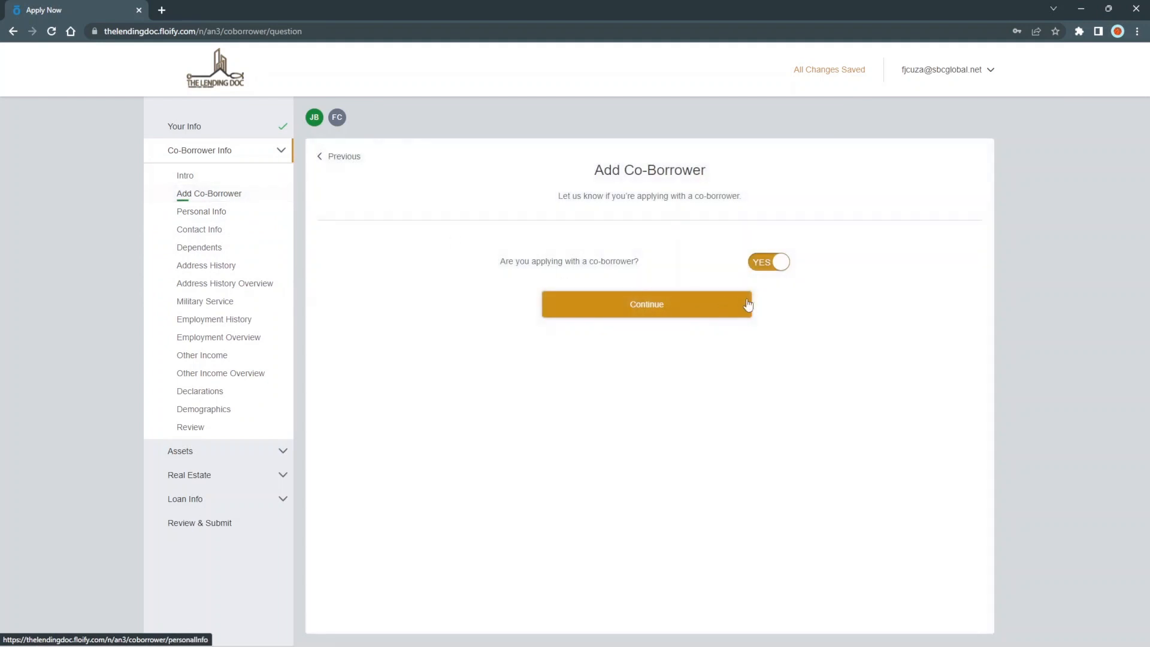
pyautogui.click(779, 262)
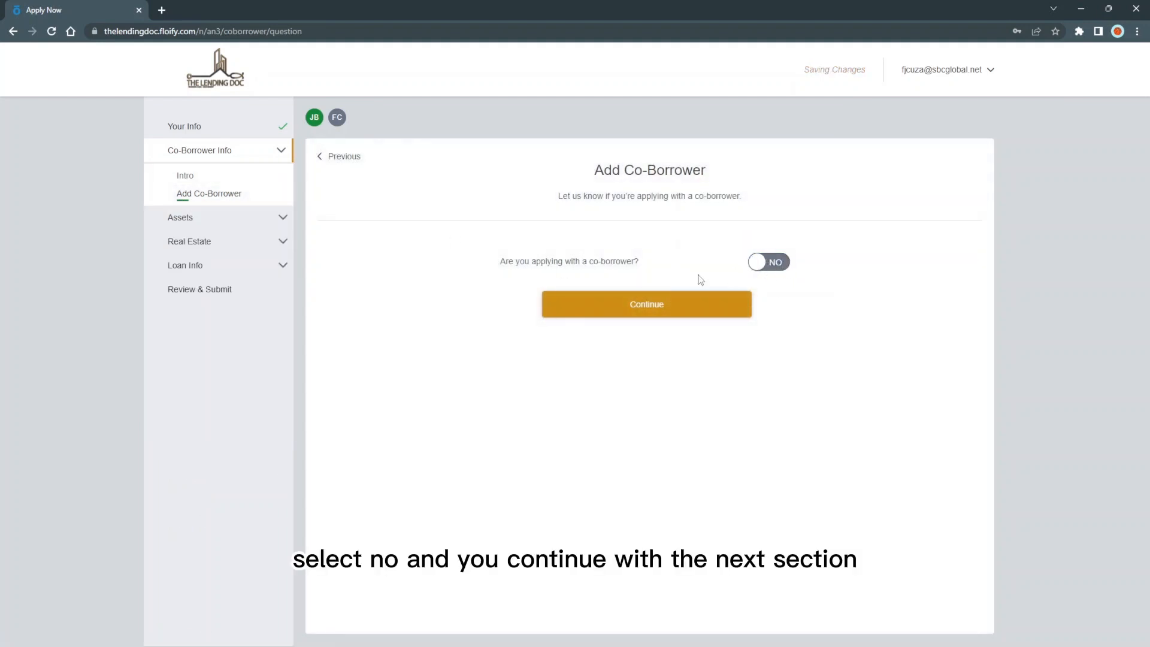
pyautogui.click(624, 304)
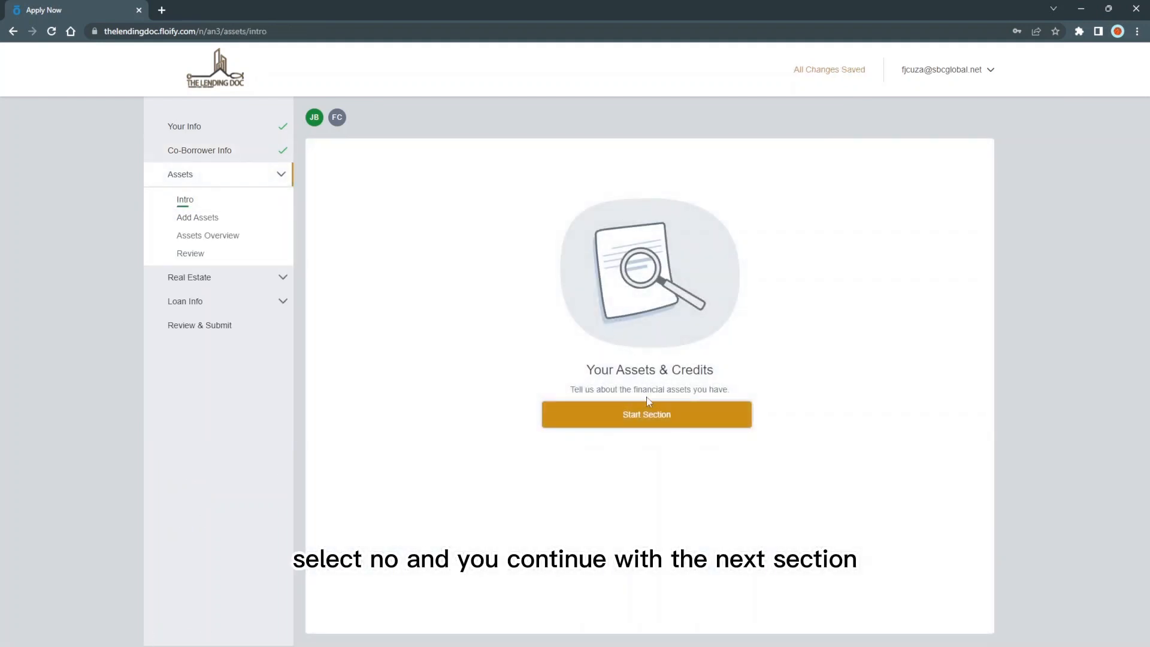
pyautogui.click(639, 420)
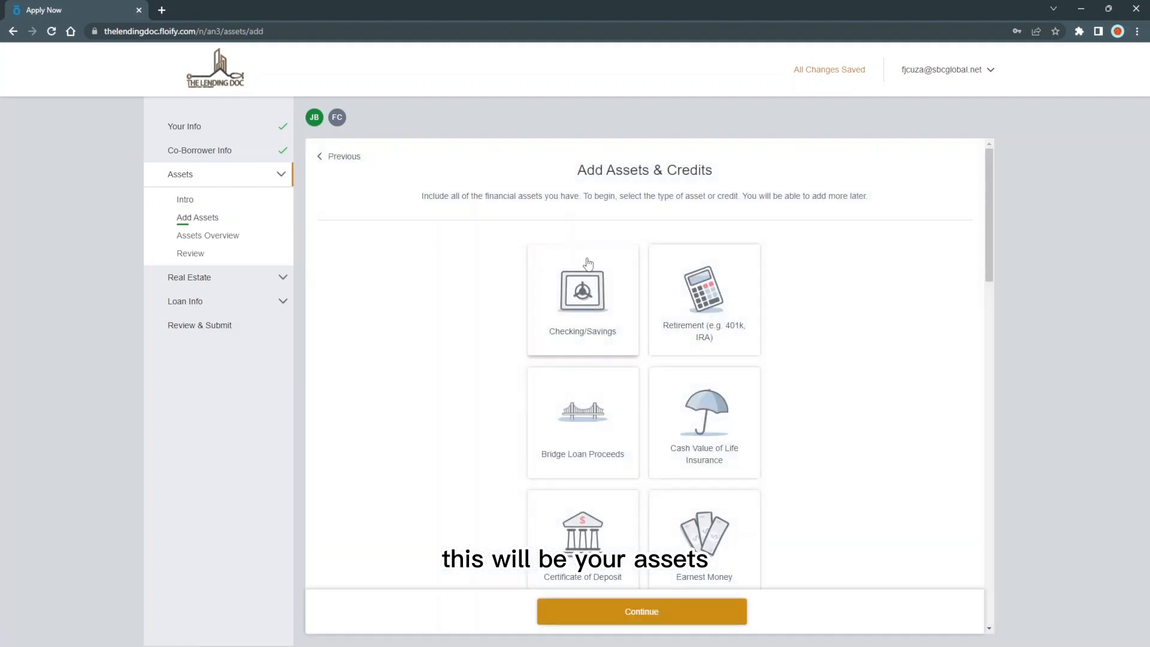
# - Add a Checking account asset at Wells Fargo with its account number and a cash value of $25000
pyautogui.click(580, 285)
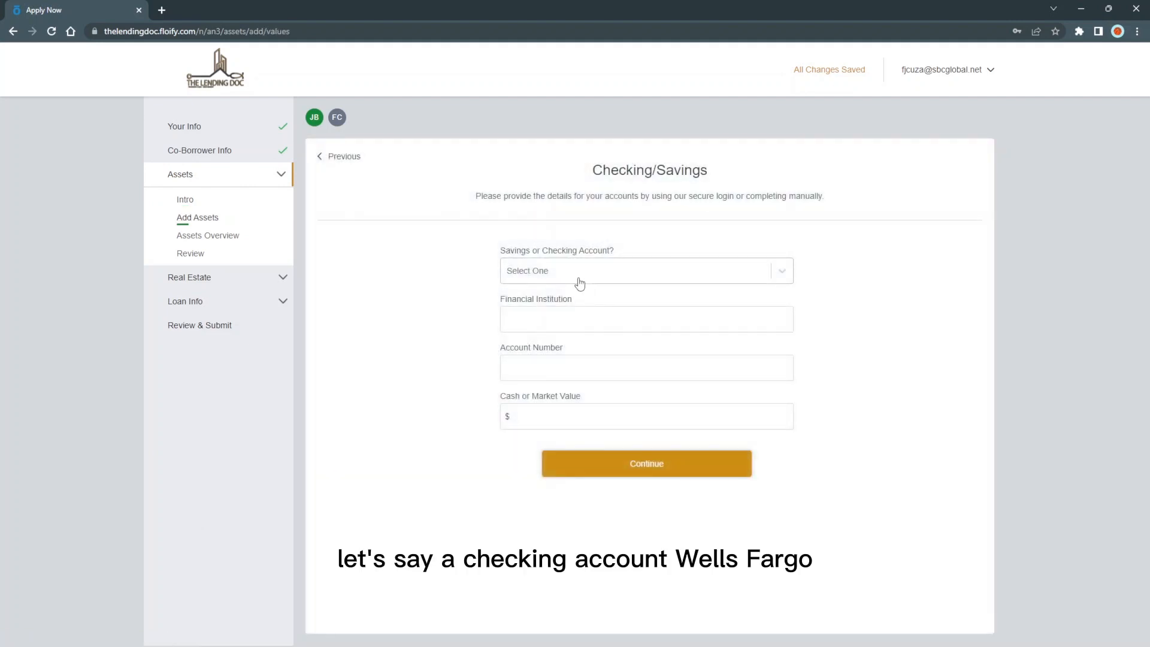
pyautogui.click(583, 276)
pyautogui.click(552, 301)
pyautogui.click(570, 320)
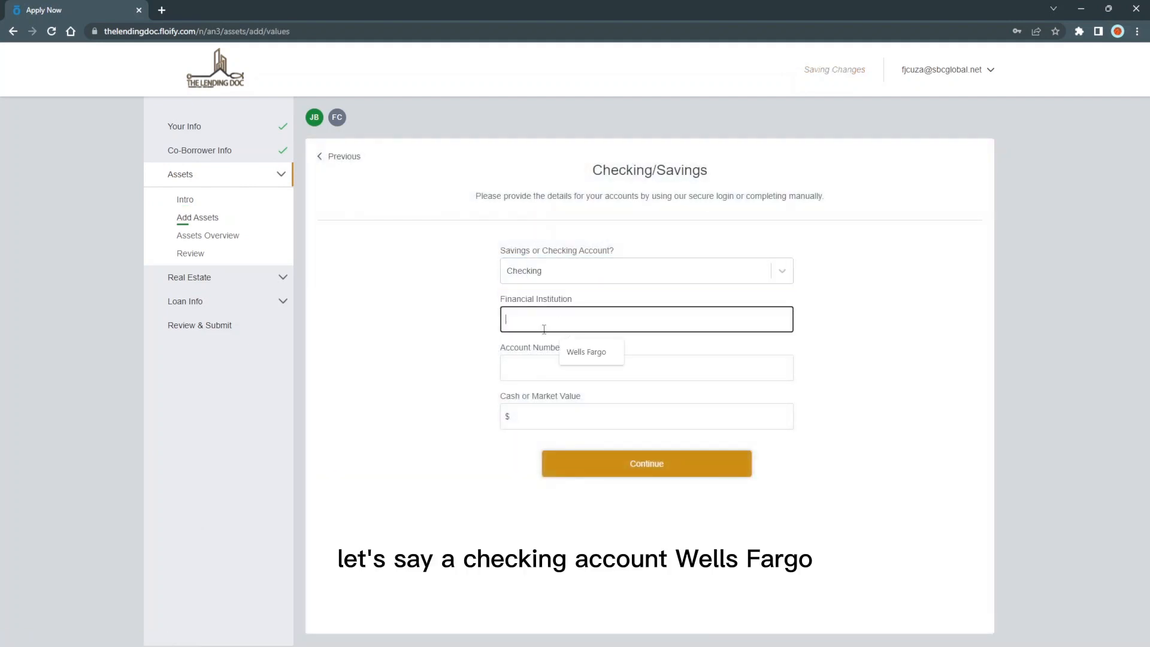
pyautogui.click(597, 364)
pyautogui.click(598, 367)
pyautogui.write('1345')
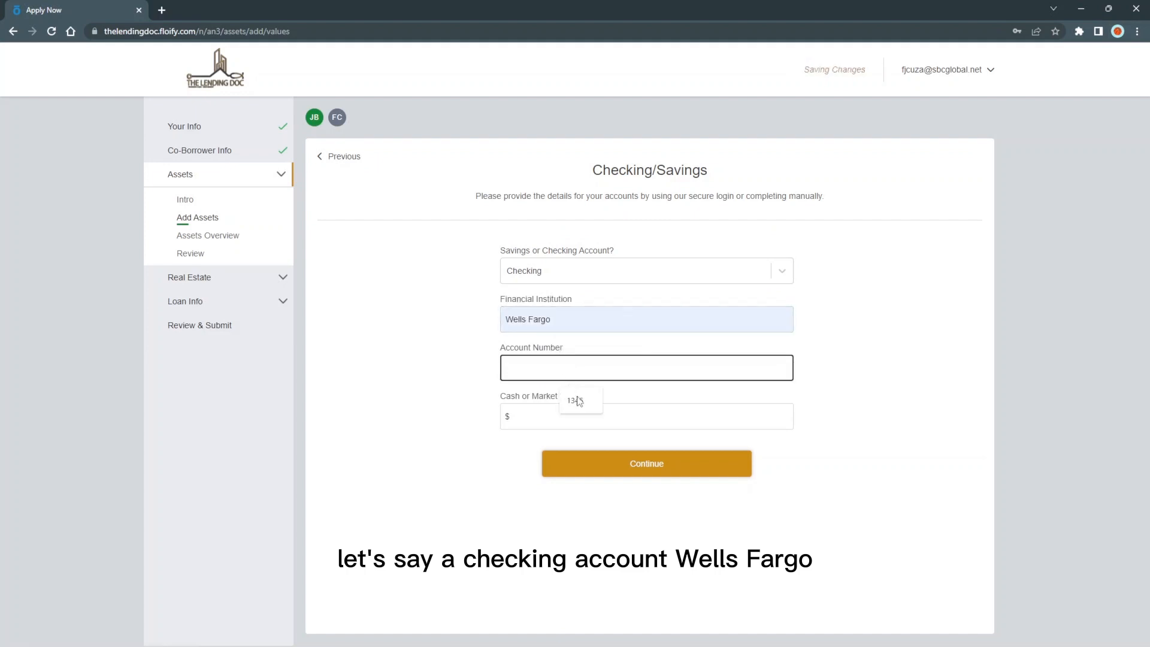
pyautogui.click(586, 414)
pyautogui.write('25000')
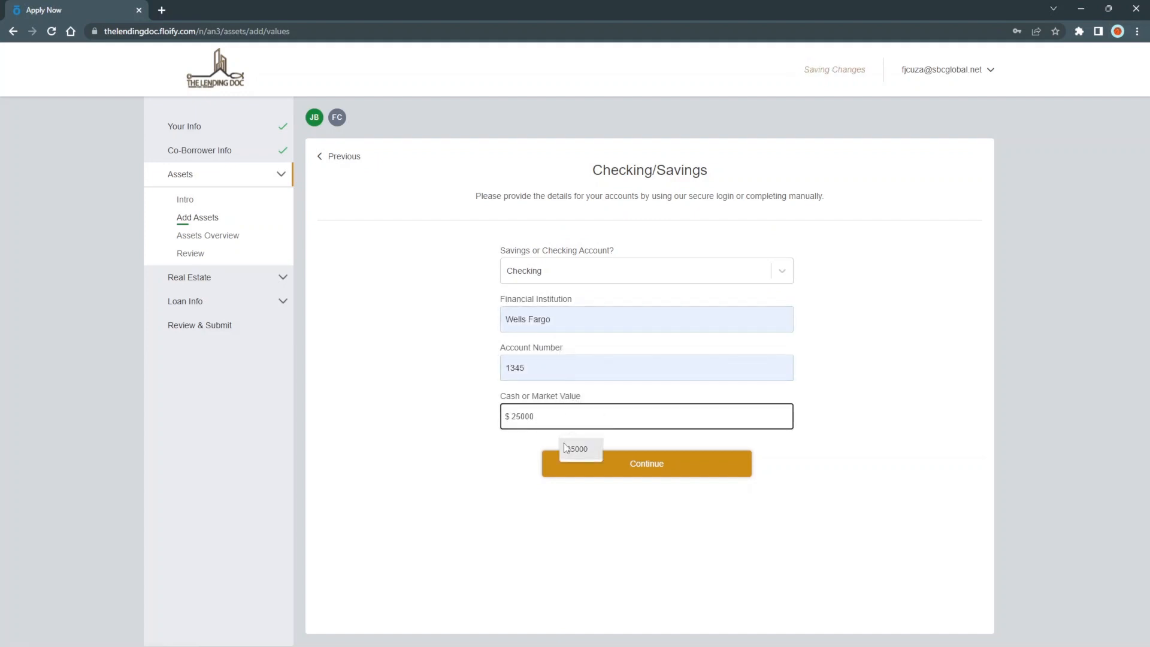
pyautogui.click(659, 466)
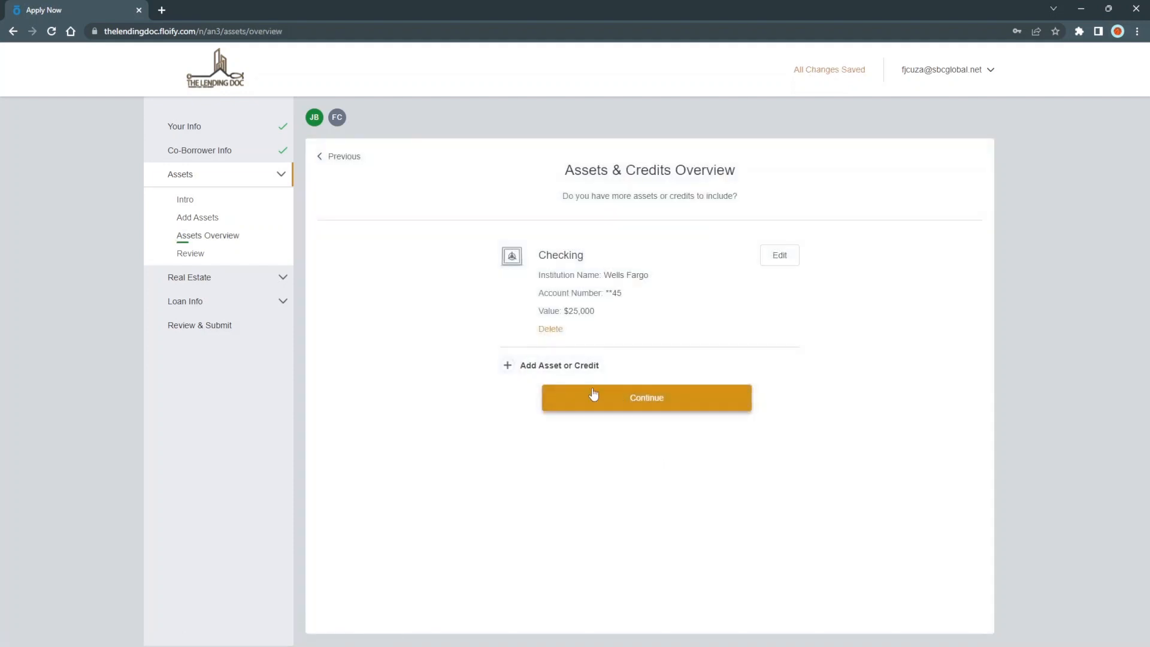
# - Add a Retirement asset with institution my job, its account number and a value of $45000, and continue to the assets review
pyautogui.click(552, 366)
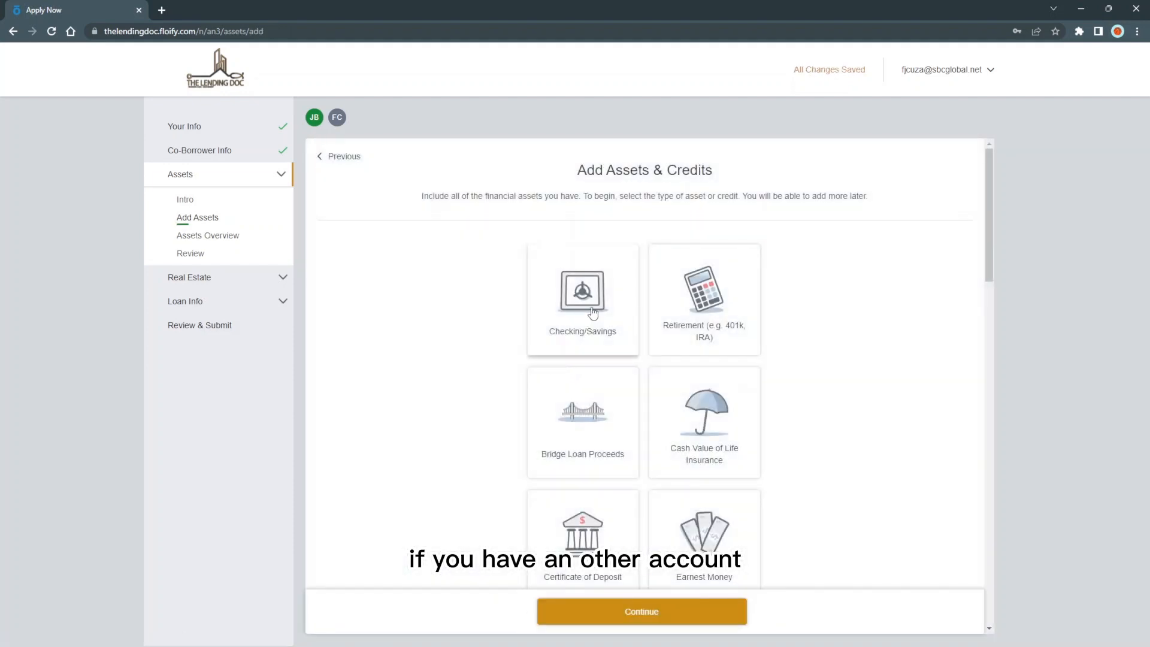
pyautogui.click(673, 299)
pyautogui.click(581, 271)
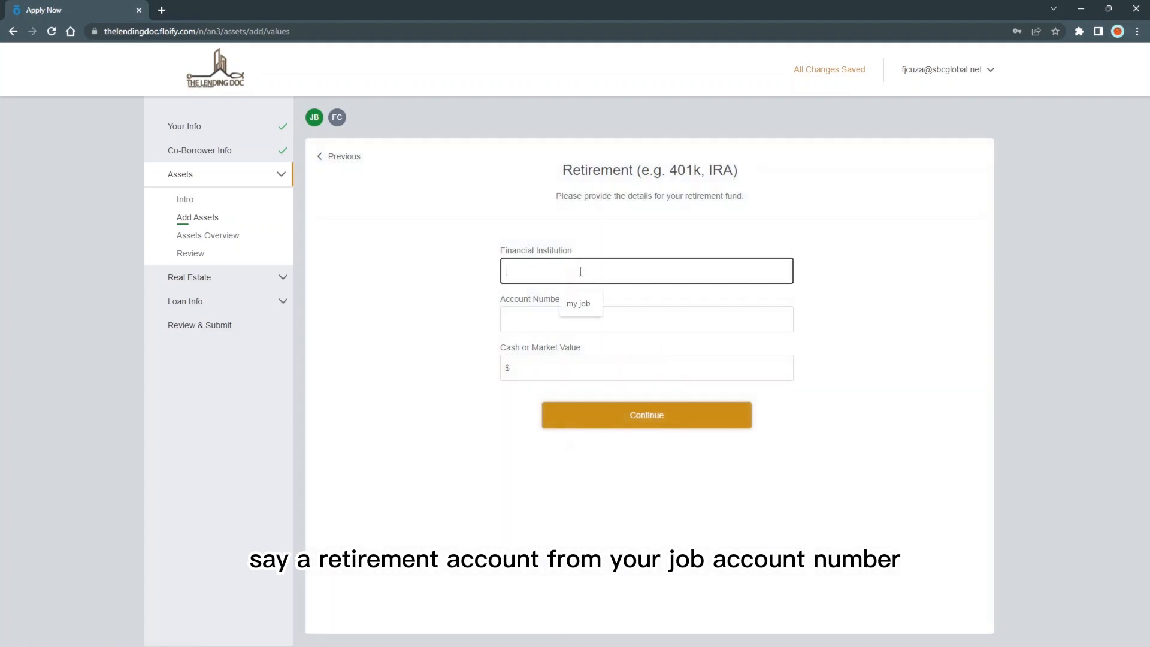
pyautogui.click(574, 310)
pyautogui.click(574, 317)
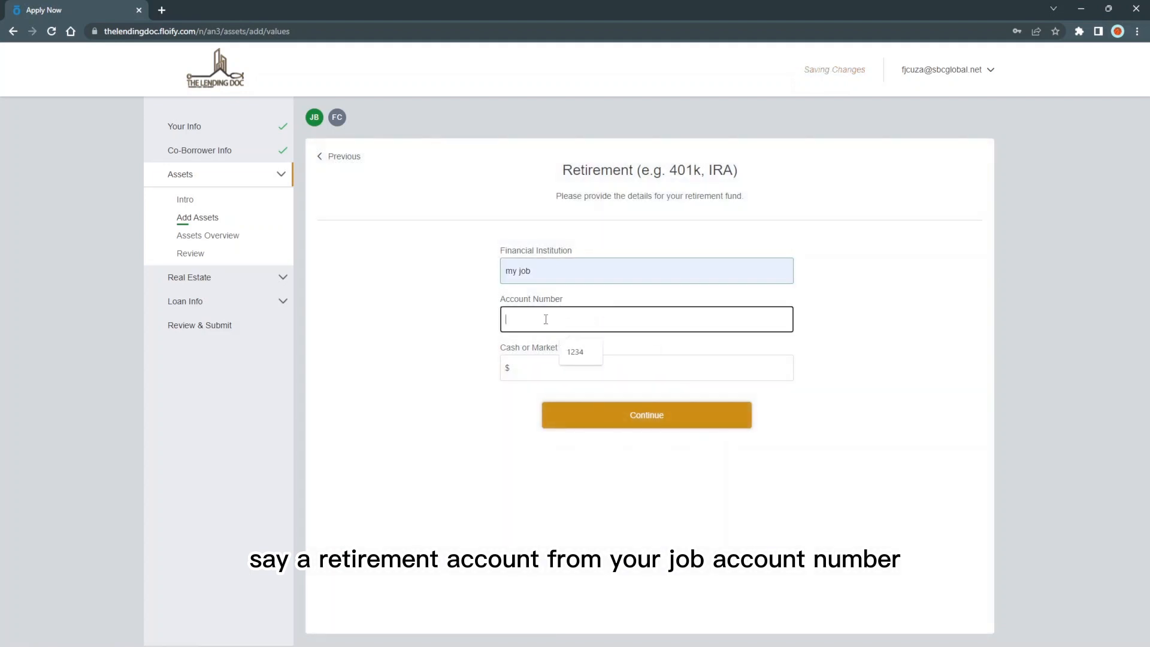
pyautogui.click(577, 354)
pyautogui.click(575, 366)
pyautogui.write('45000')
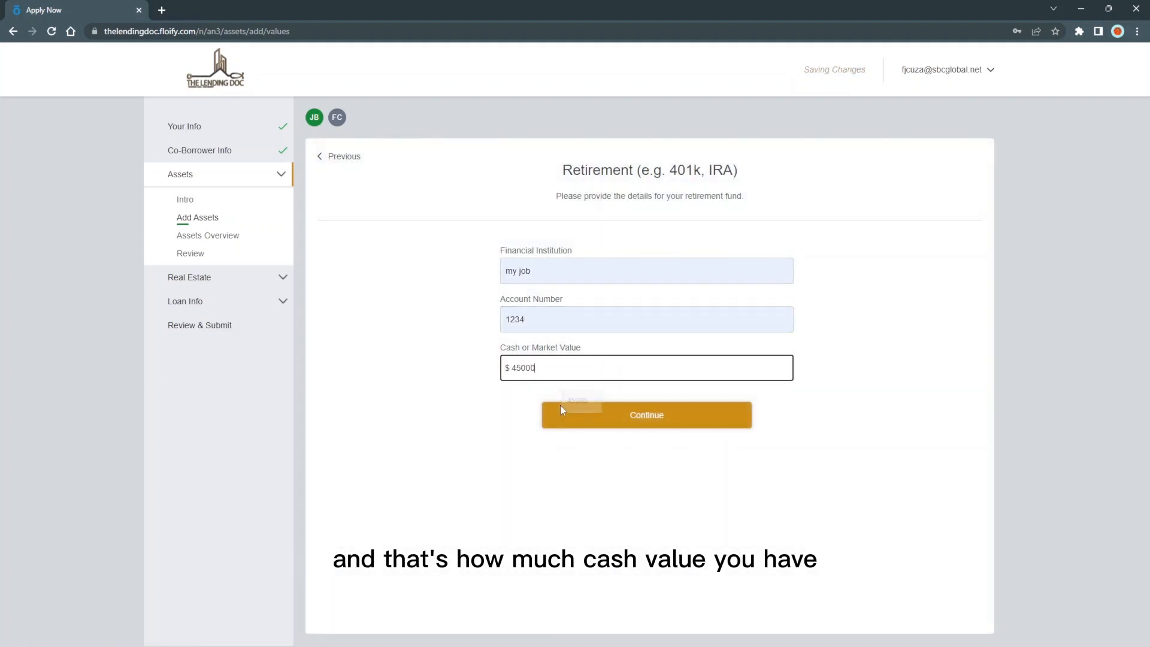
pyautogui.click(636, 425)
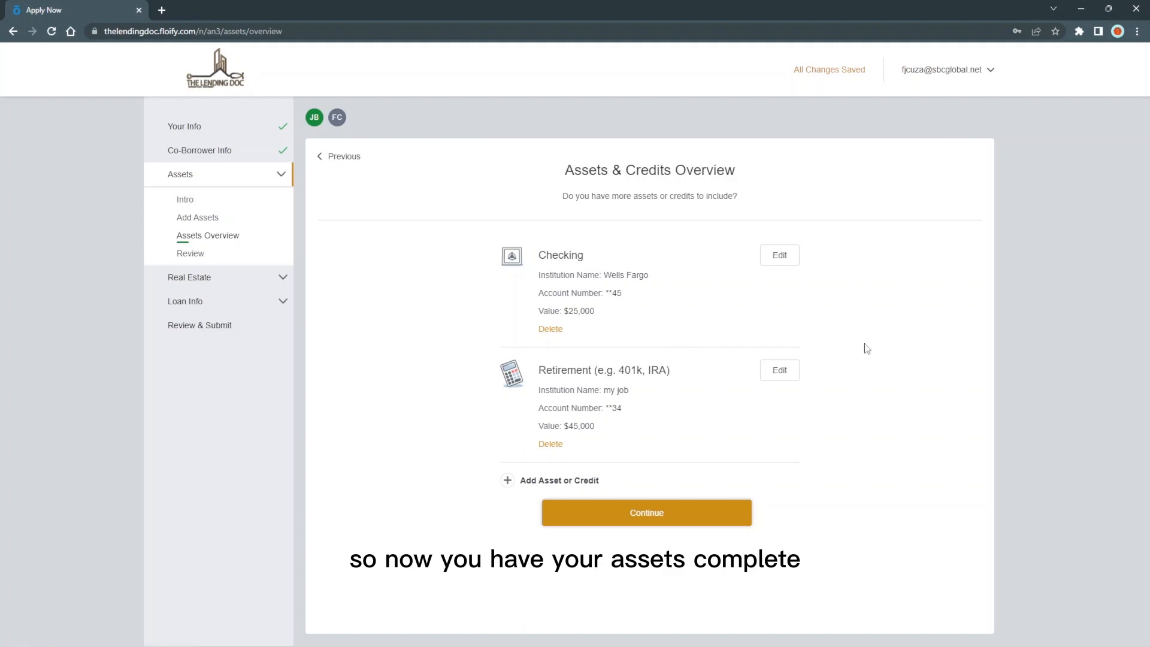
pyautogui.click(606, 523)
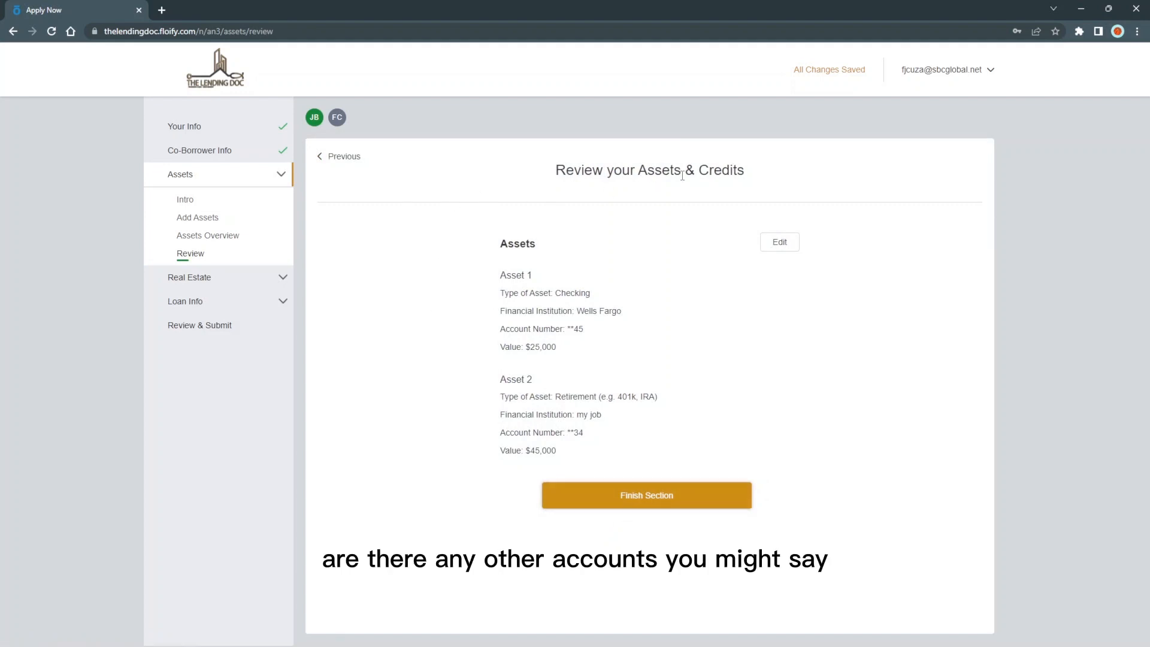
# - Return to adding assets and choose Proceeds from Sale of Non-Real Estate Asset as the asset type
pyautogui.click(186, 235)
pyautogui.click(189, 219)
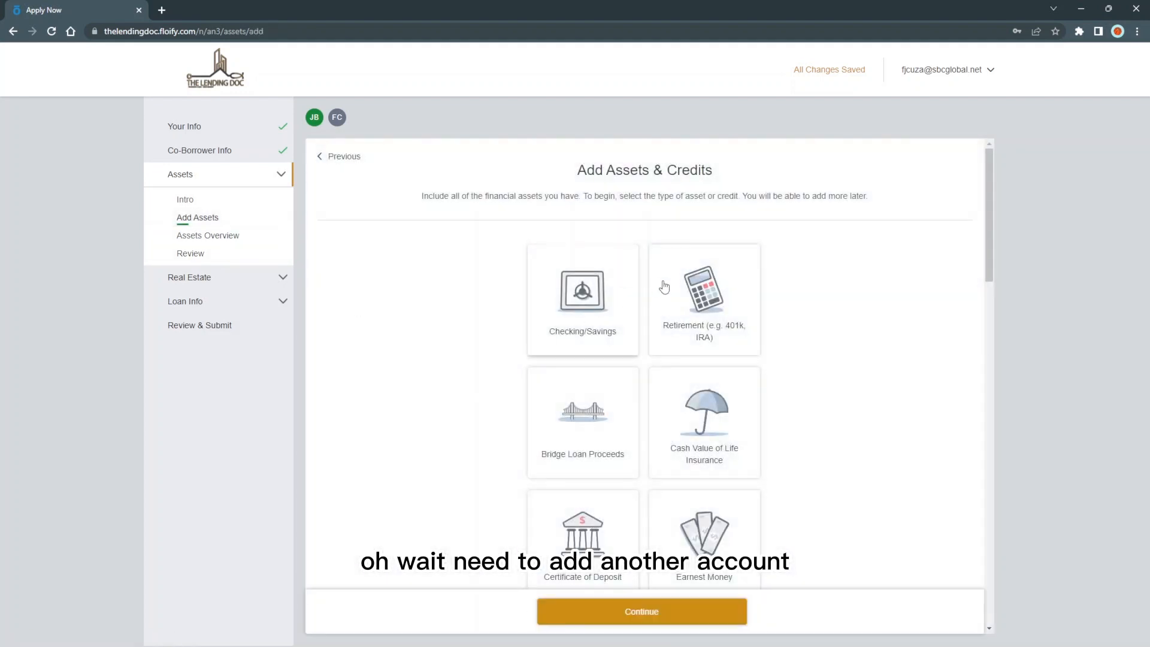
pyautogui.scroll(-4, 762, 370)
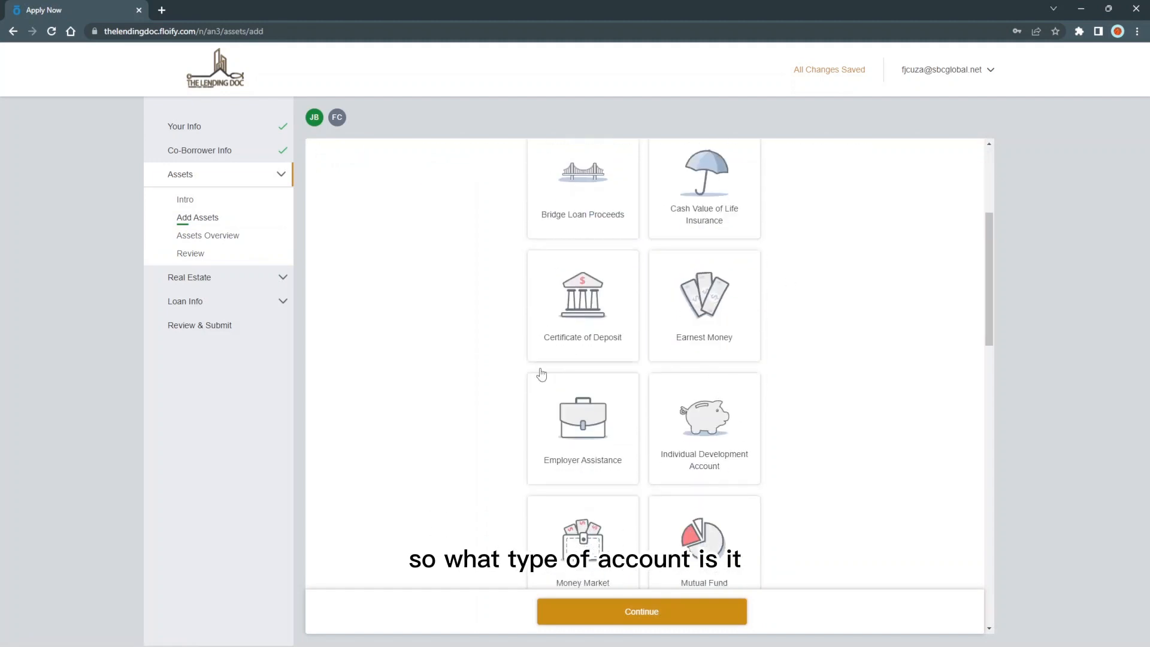
pyautogui.scroll(-3, 774, 333)
pyautogui.scroll(3, 777, 338)
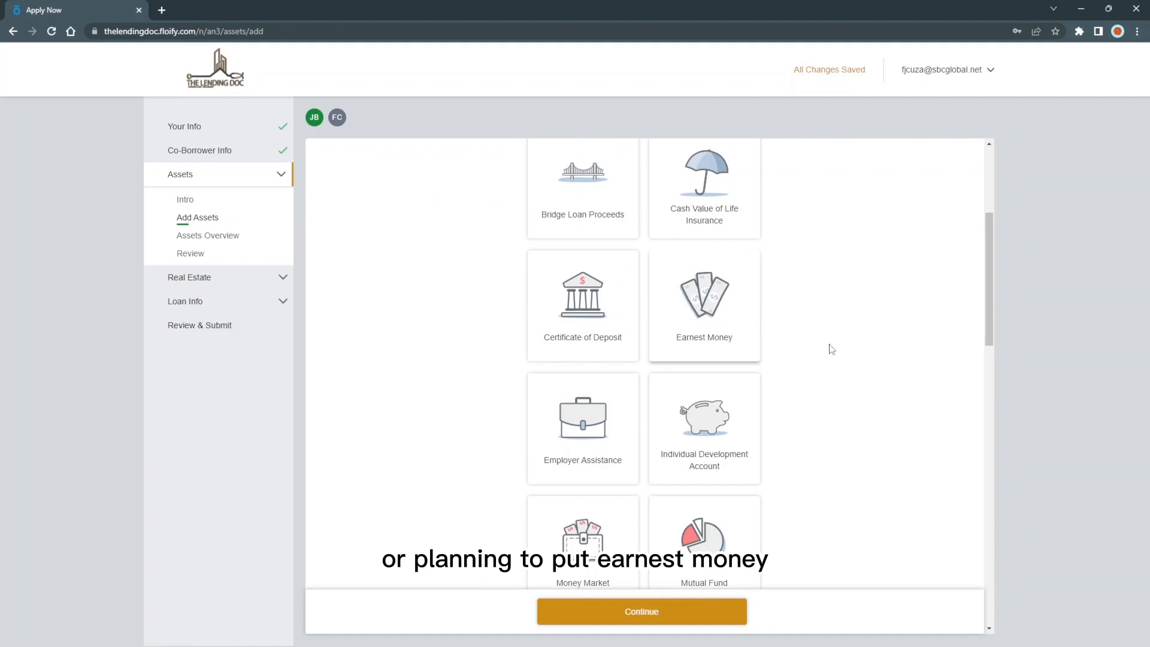
pyautogui.scroll(-2, 786, 407)
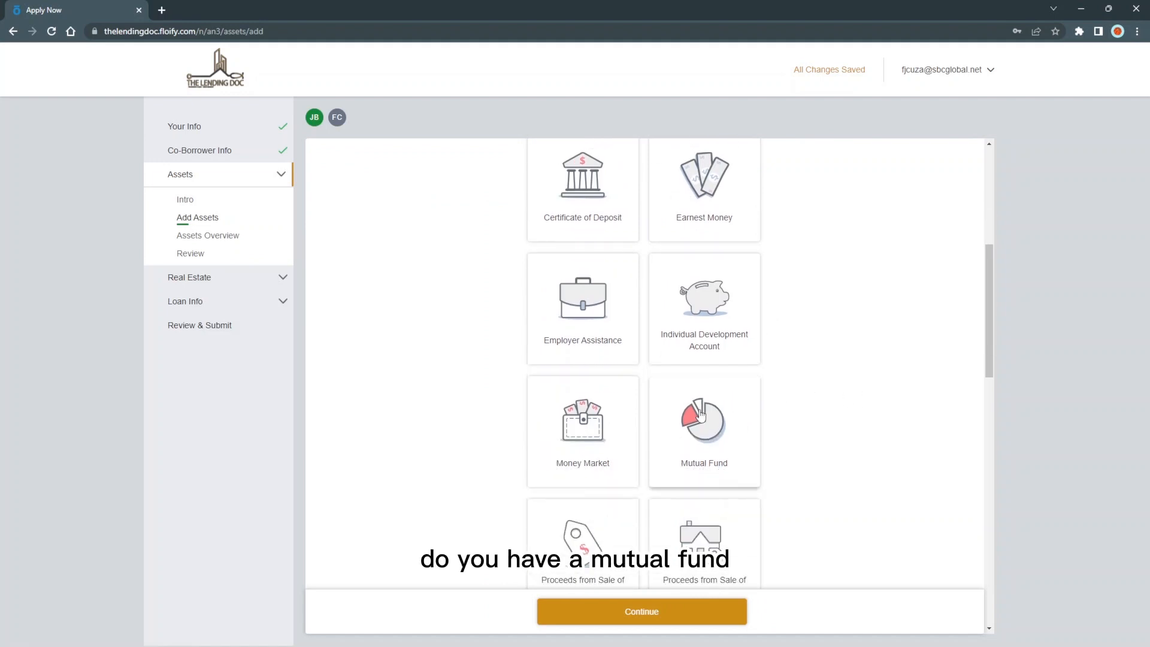
pyautogui.scroll(-3, 714, 410)
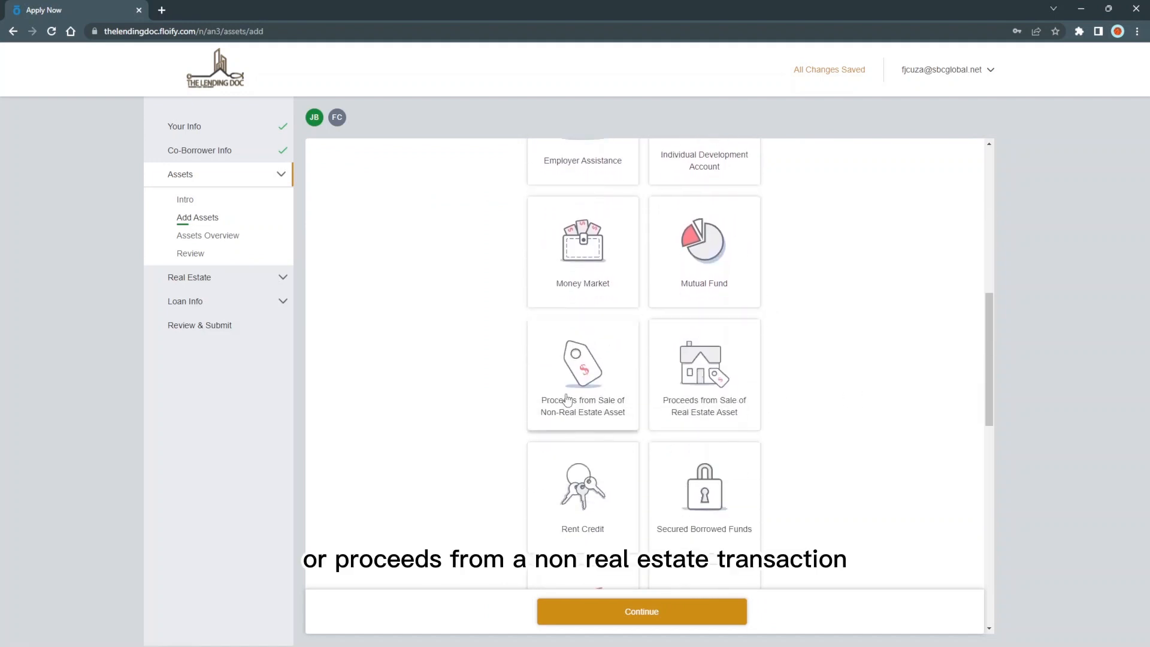
pyautogui.click(607, 362)
# - Save the sale proceeds with institution ford, description car sale and a value of $10000, and open the assets review
pyautogui.click(537, 269)
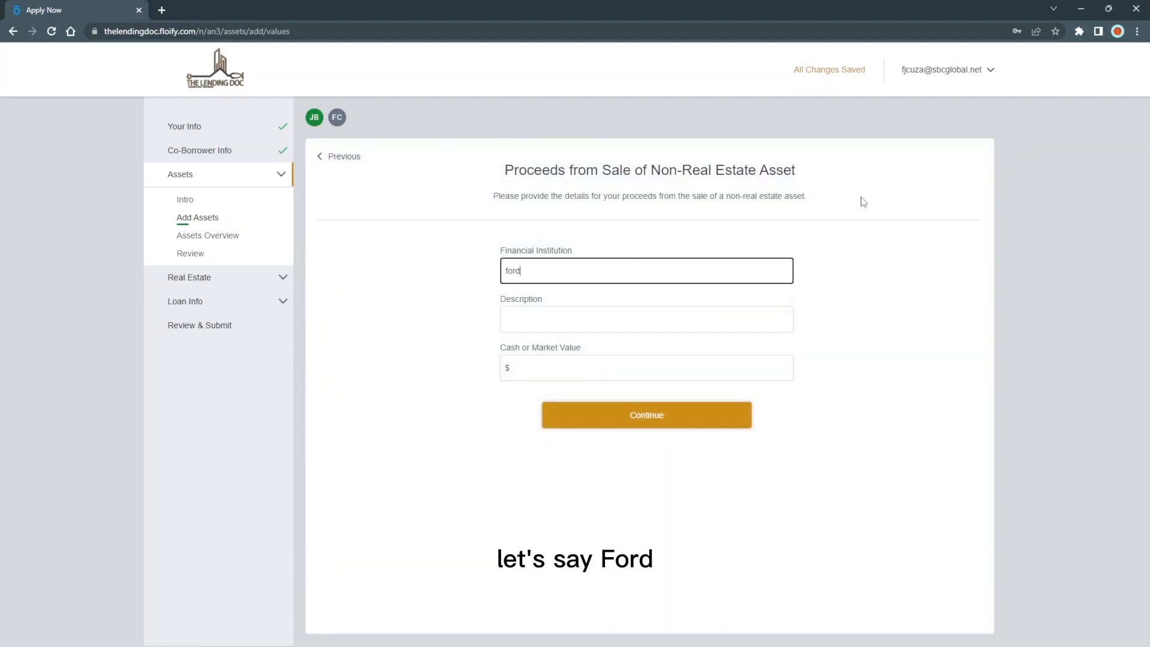
pyautogui.click(609, 329)
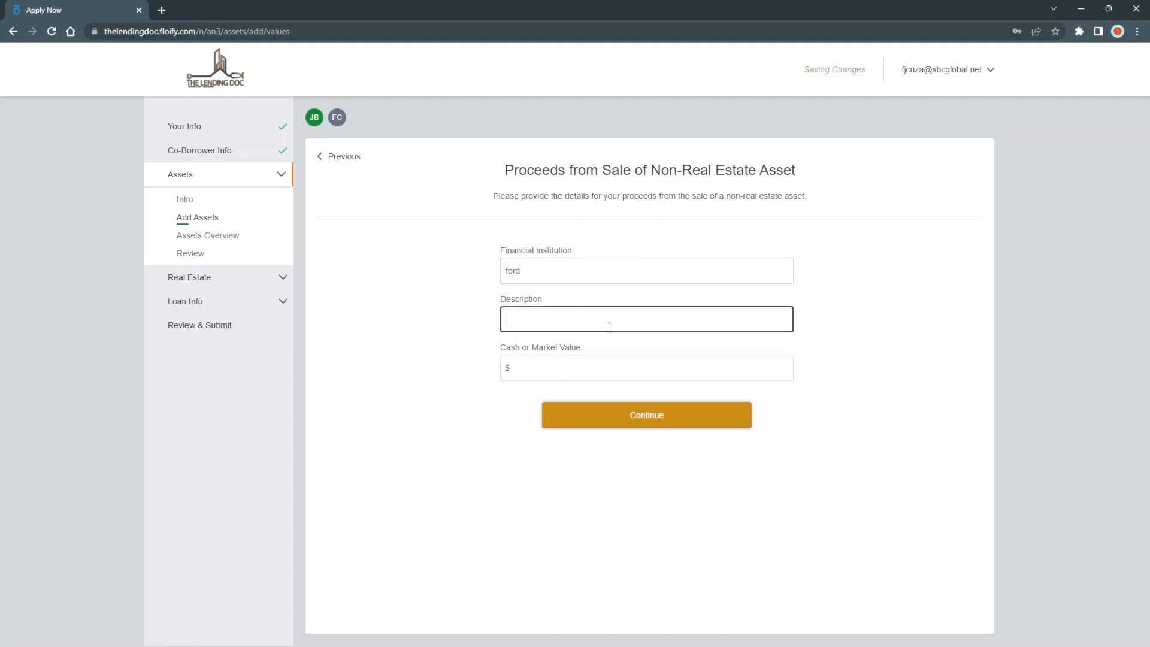
pyautogui.write('car dale')
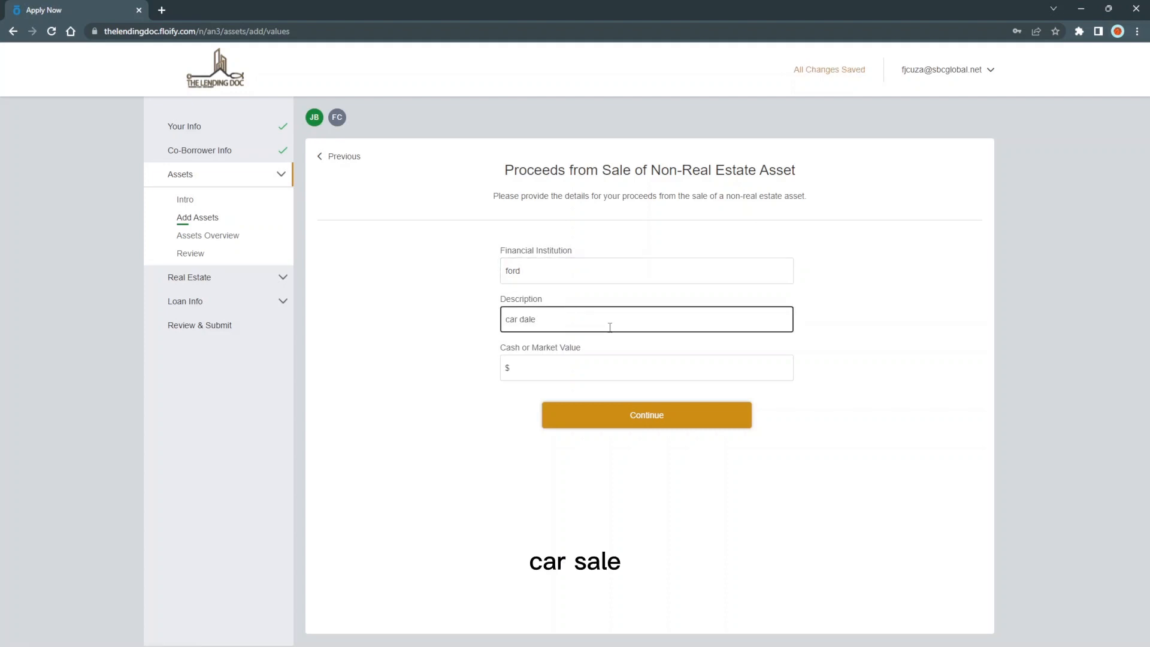
pyautogui.press('BackSpace')
pyautogui.press('BackSpace')
pyautogui.press('BackSpace')
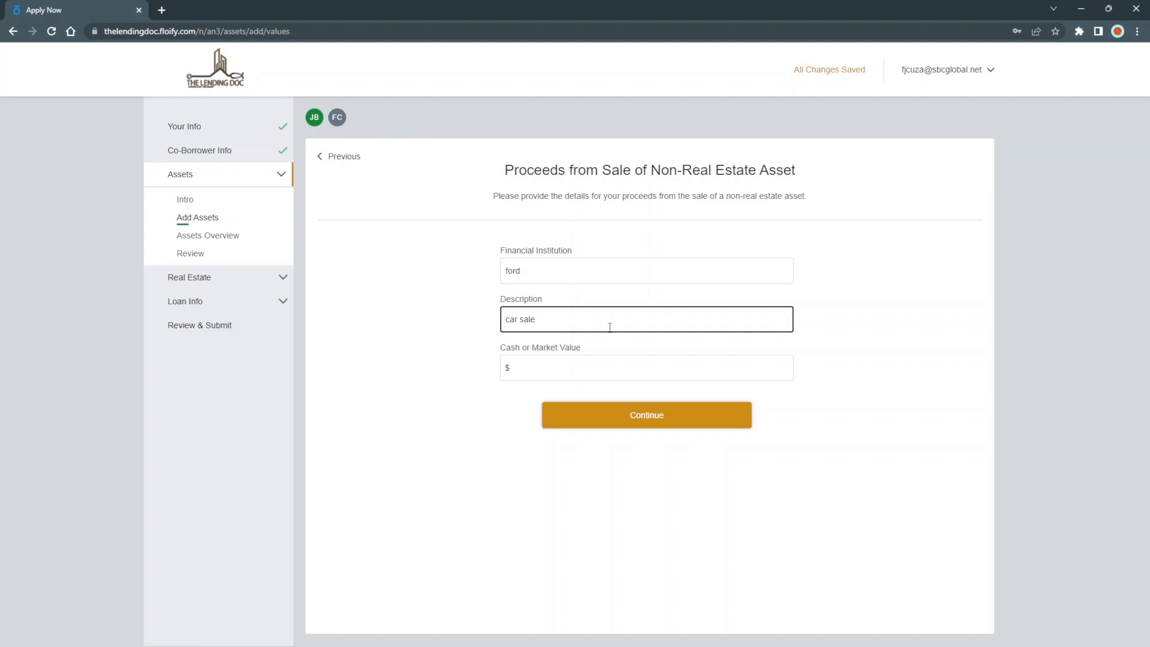
pyautogui.click(565, 366)
pyautogui.write('1')
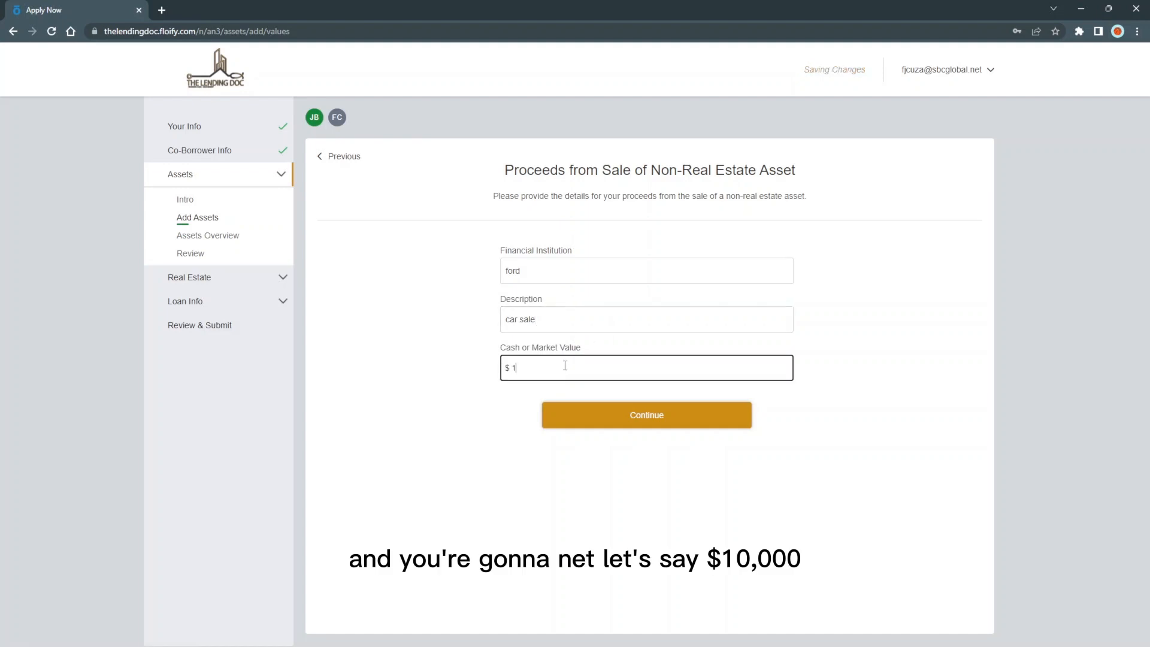
pyautogui.write('0000')
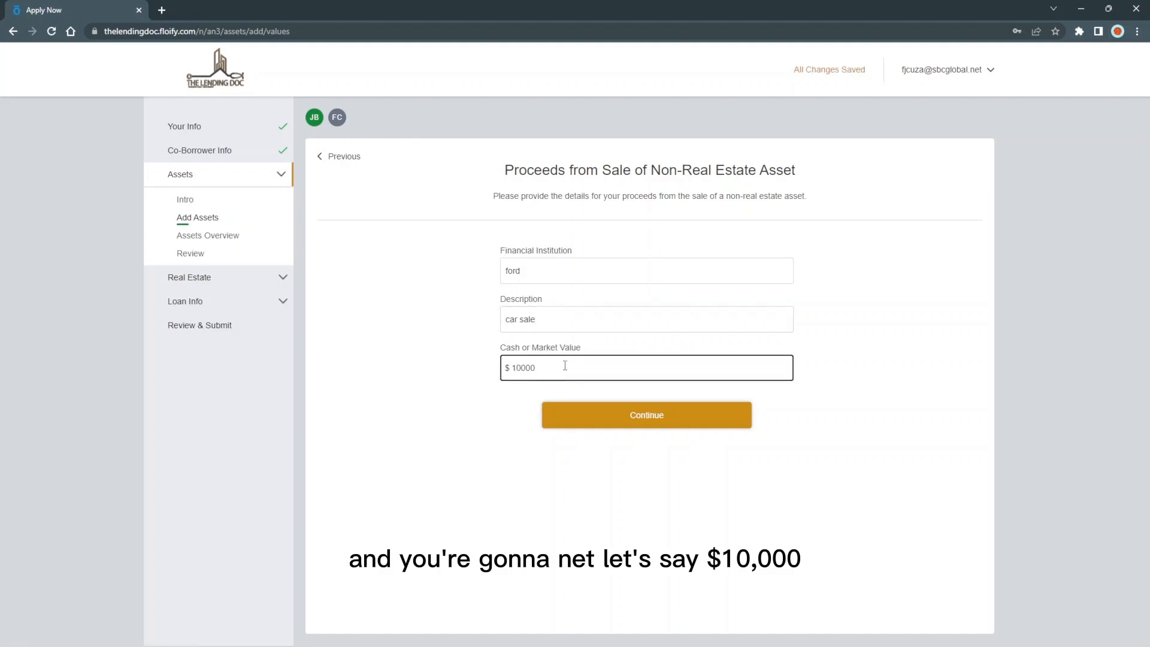
pyautogui.click(632, 426)
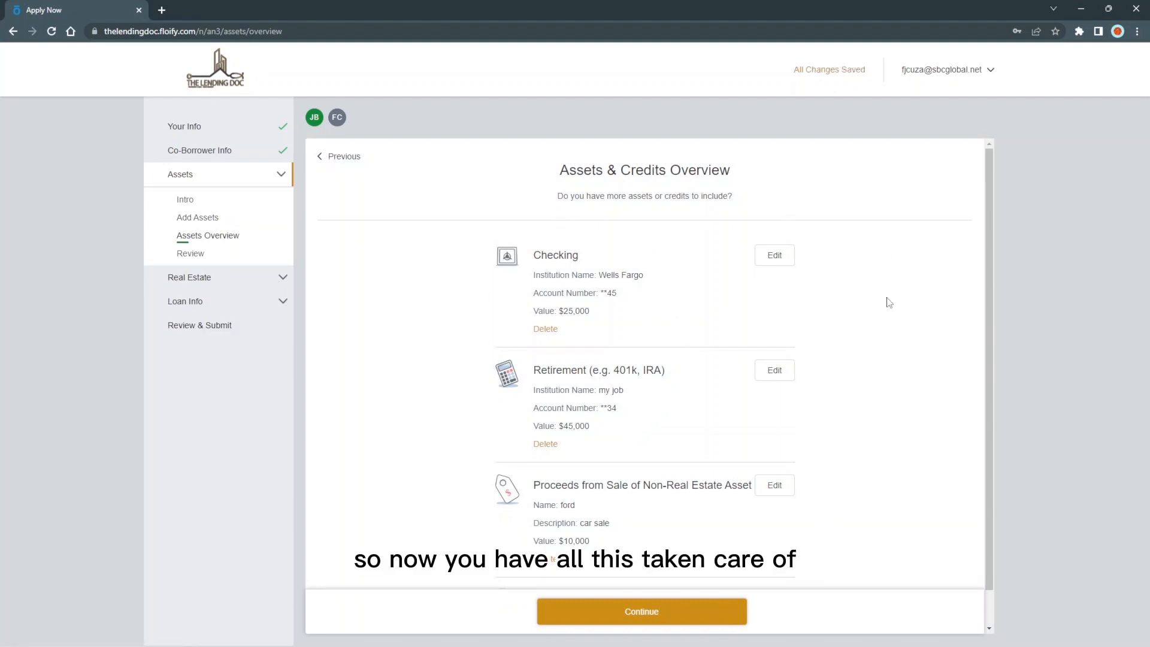
pyautogui.click(190, 253)
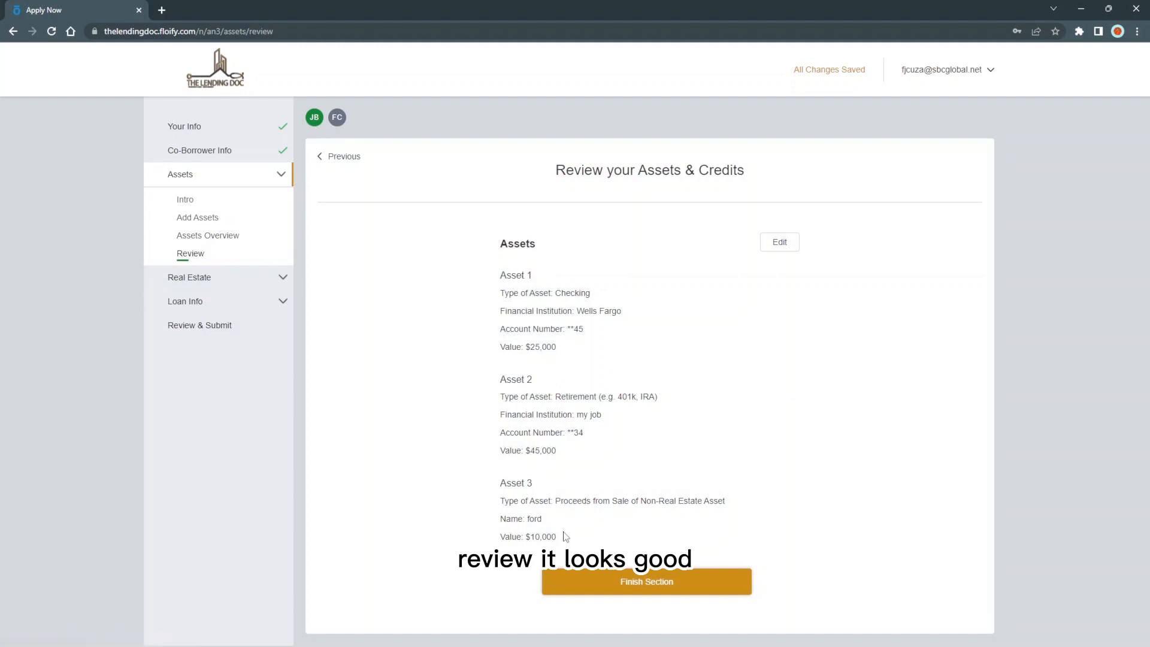
# - Finish the Assets section, start the Real Estate section and choose to add real estate
pyautogui.click(622, 580)
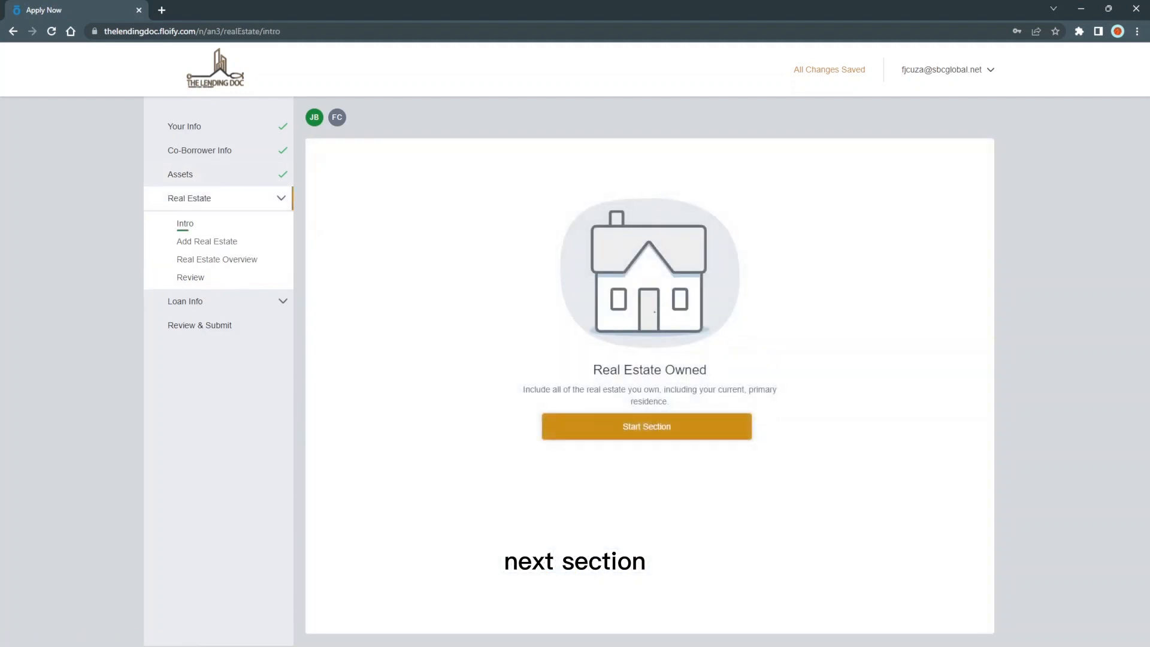
pyautogui.click(650, 426)
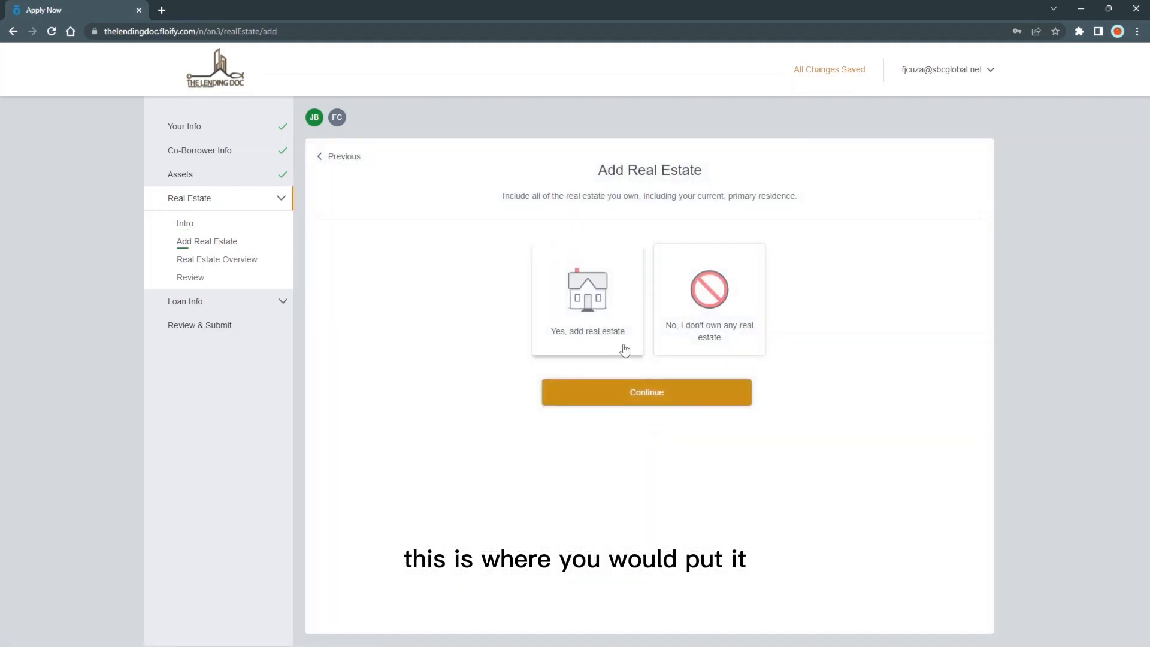
pyautogui.click(614, 327)
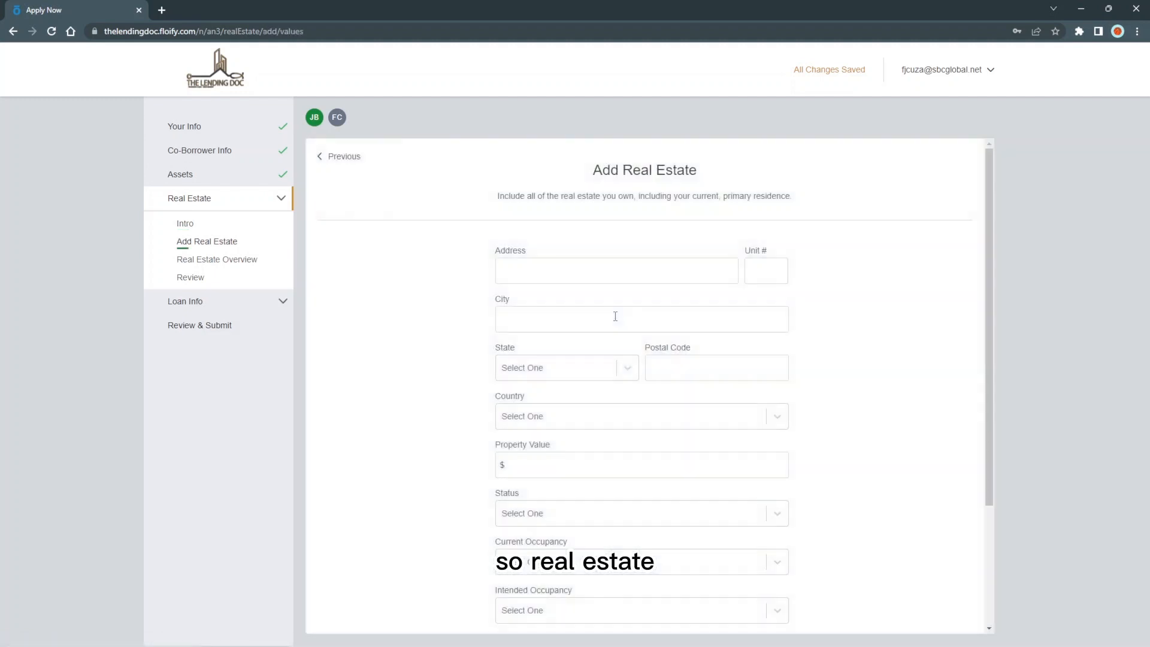
# - Examine the property form's address fields and the available options for Status, Current Occupancy and Intended Occupancy
pyautogui.click(568, 273)
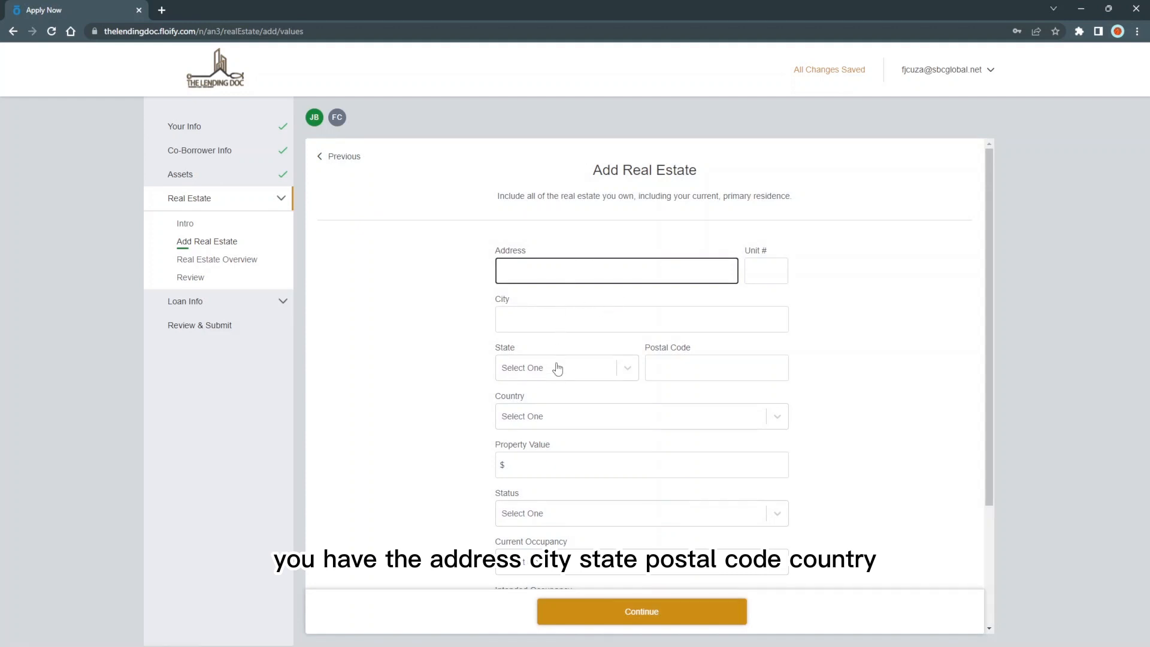
pyautogui.scroll(-1, 695, 356)
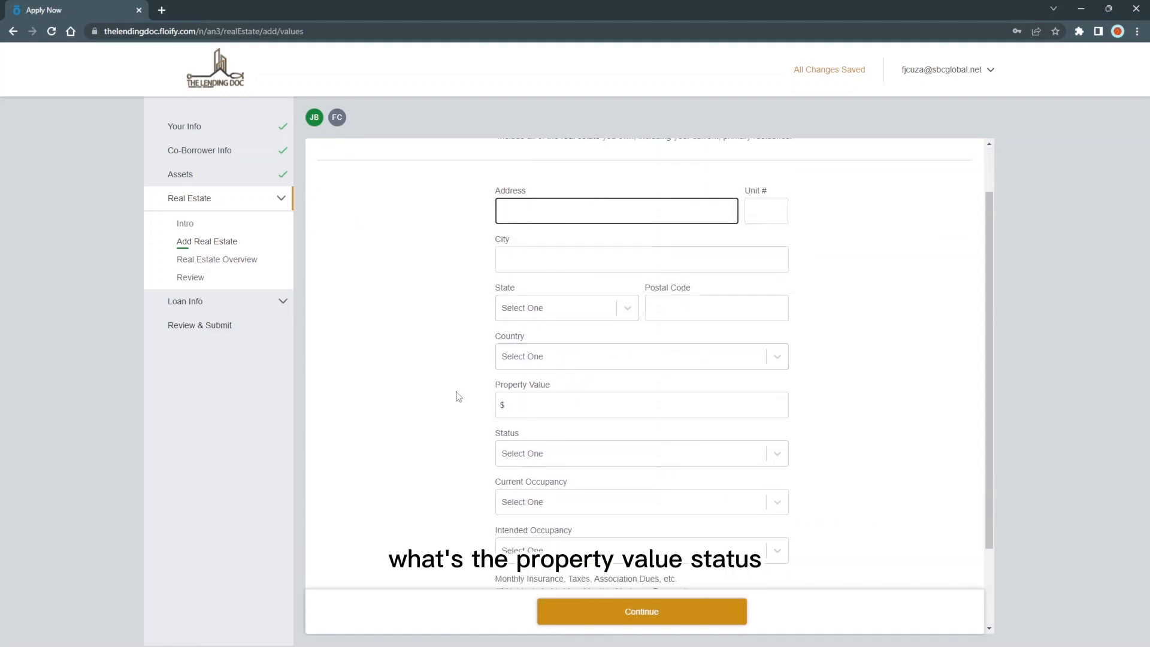
pyautogui.scroll(-1, 444, 396)
pyautogui.click(538, 396)
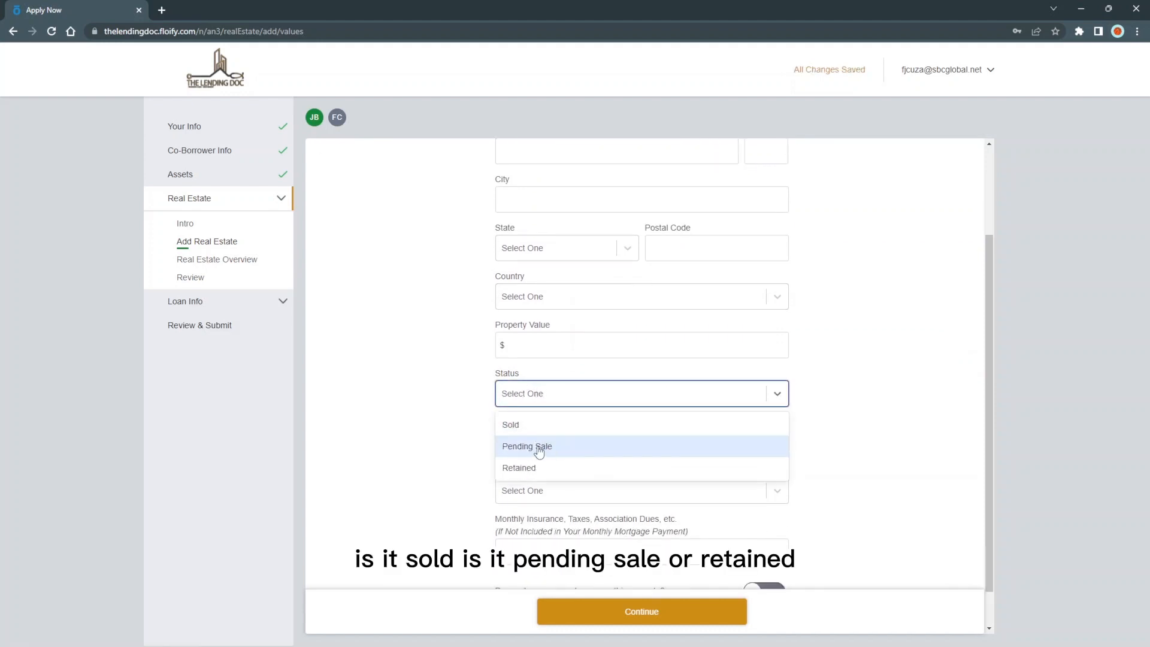
pyautogui.click(453, 452)
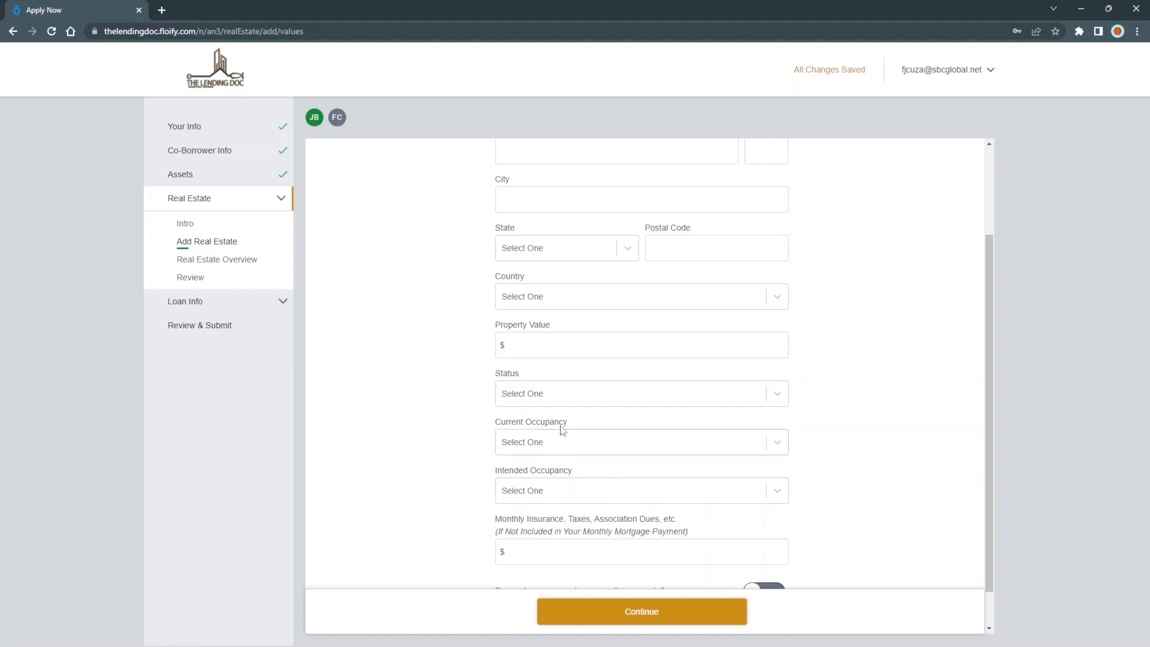
pyautogui.click(528, 395)
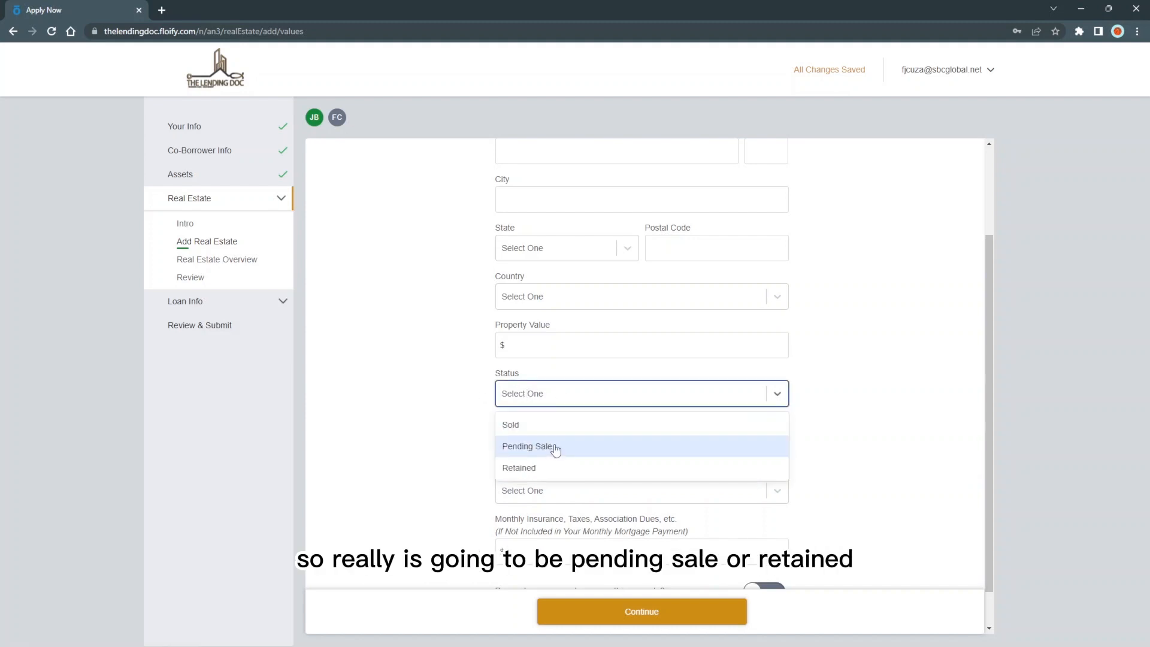
pyautogui.click(412, 401)
pyautogui.click(527, 449)
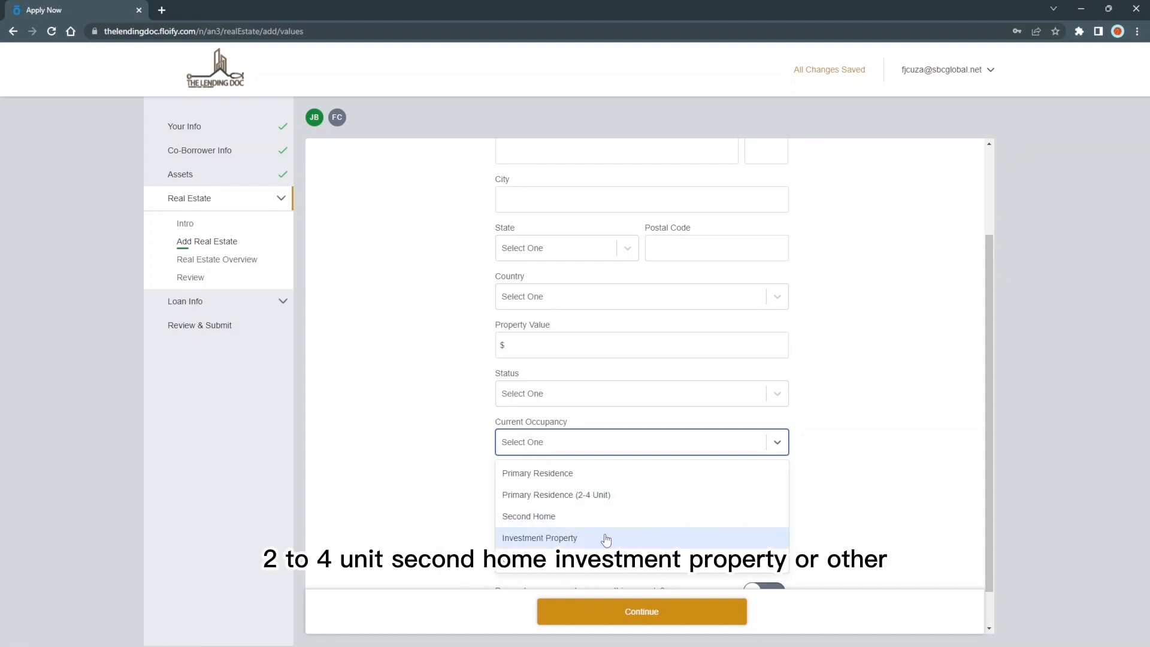
pyautogui.click(434, 469)
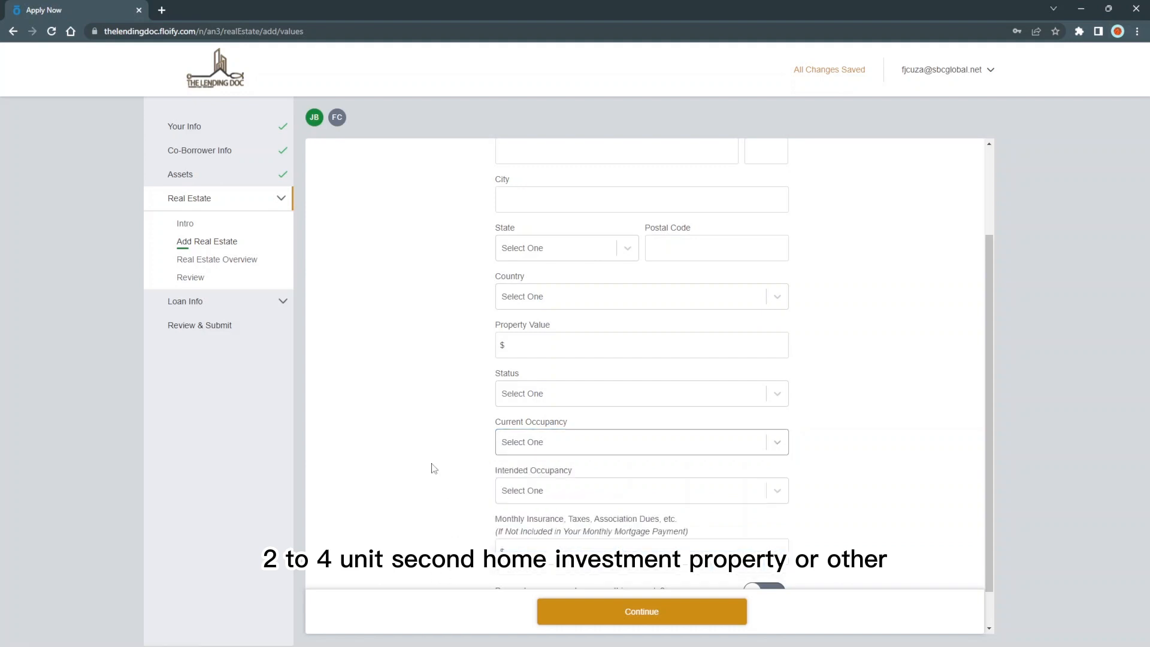
pyautogui.click(541, 497)
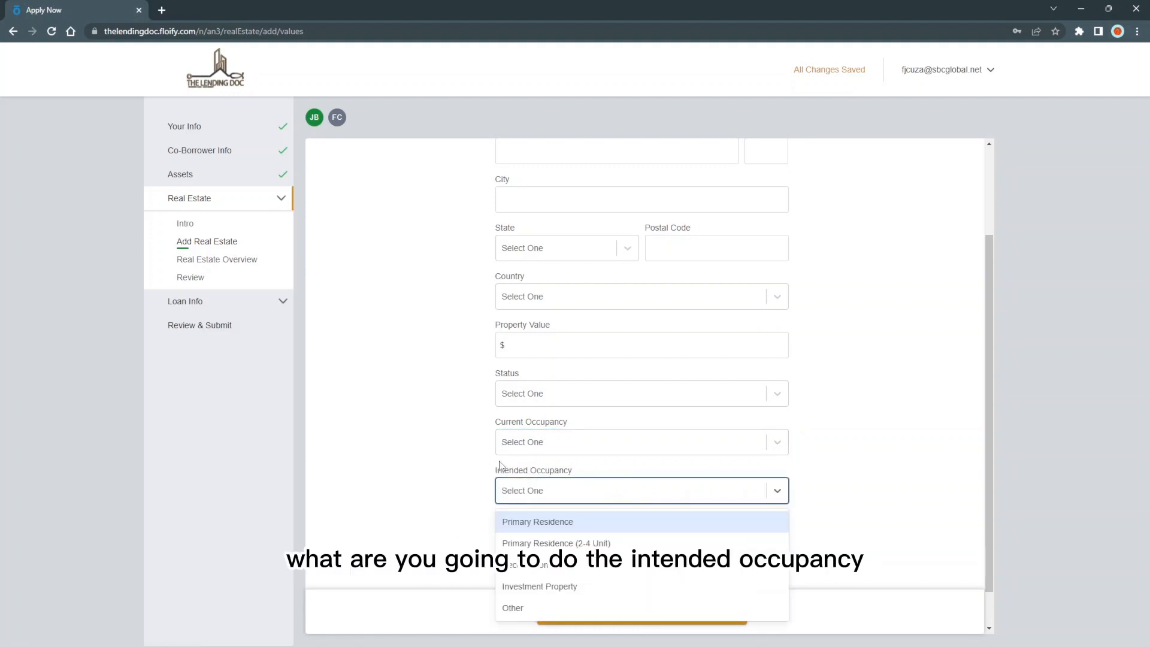
pyautogui.scroll(-1, 435, 442)
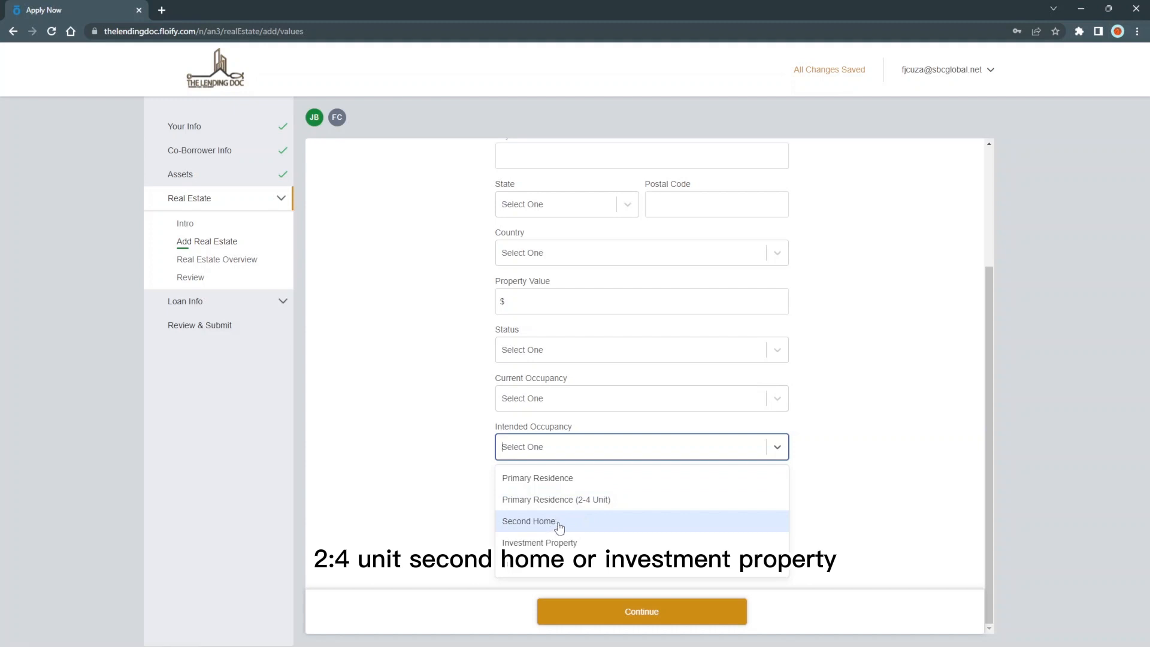
pyautogui.click(874, 437)
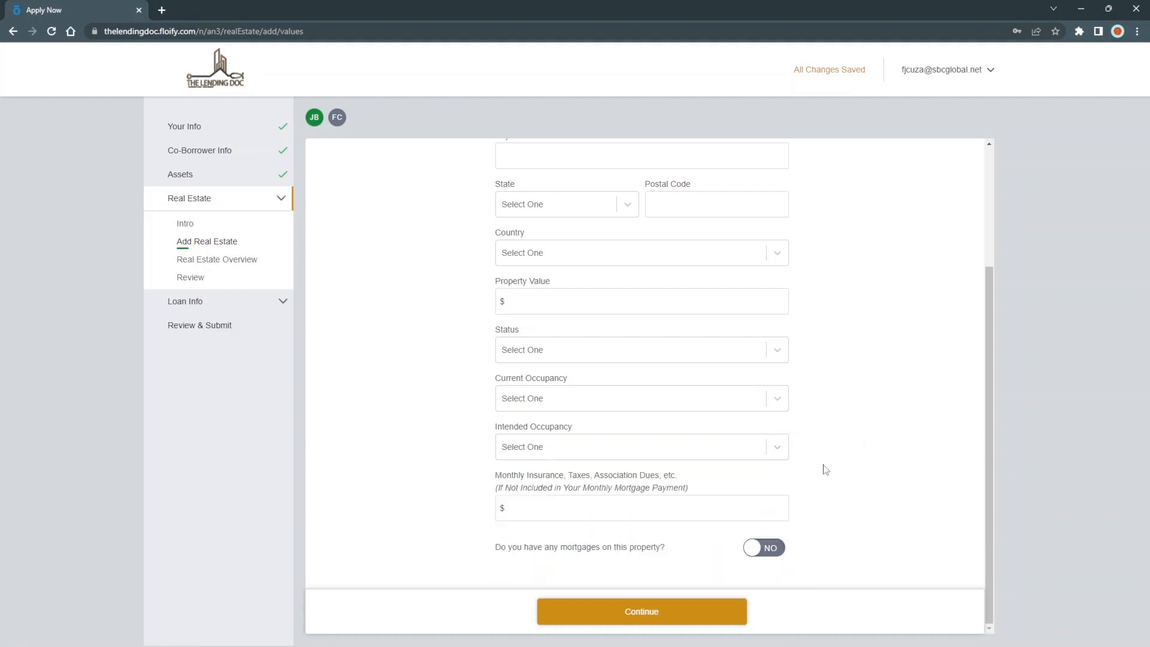
# - Examine the mortgage detail fields by temporarily answering Yes to having mortgages on the property, and set the answer back to No
pyautogui.click(635, 510)
pyautogui.click(770, 547)
pyautogui.scroll(-1, 788, 539)
pyautogui.scroll(-3, 719, 480)
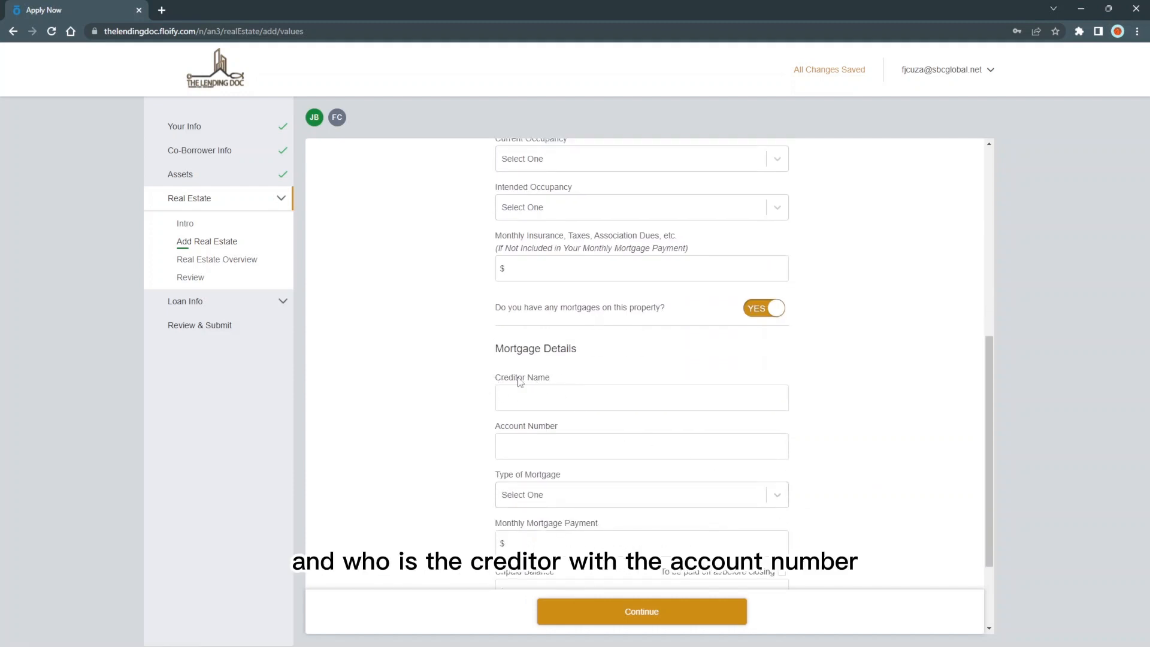
pyautogui.scroll(-2, 645, 445)
pyautogui.scroll(2, 688, 411)
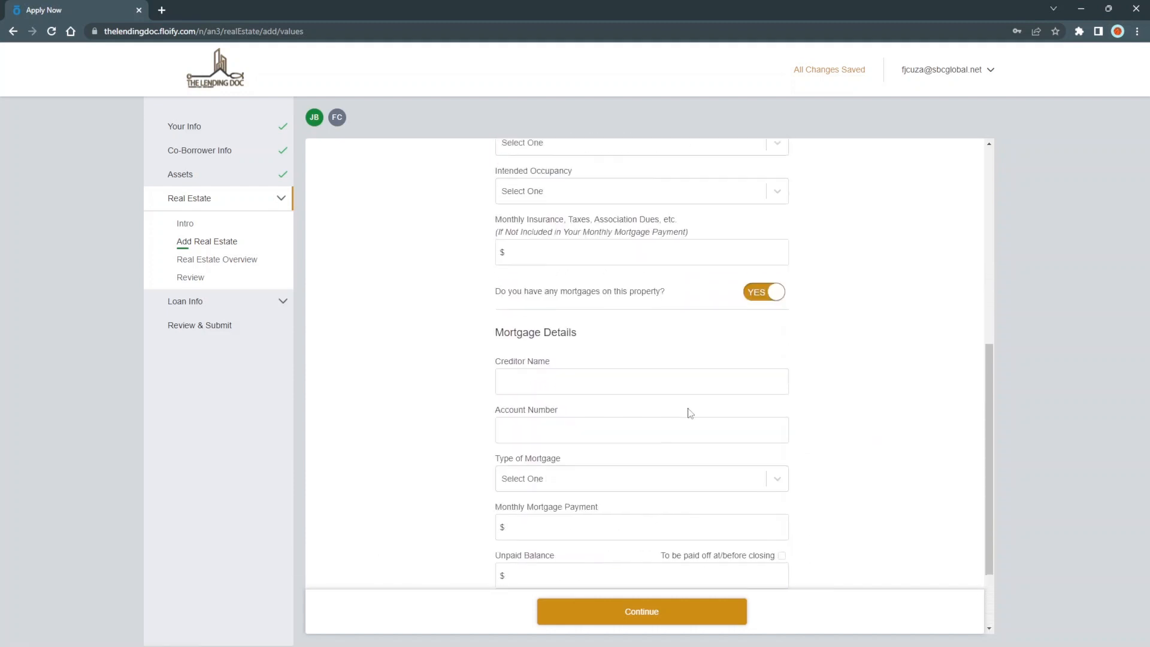
pyautogui.click(777, 306)
pyautogui.scroll(3, 825, 416)
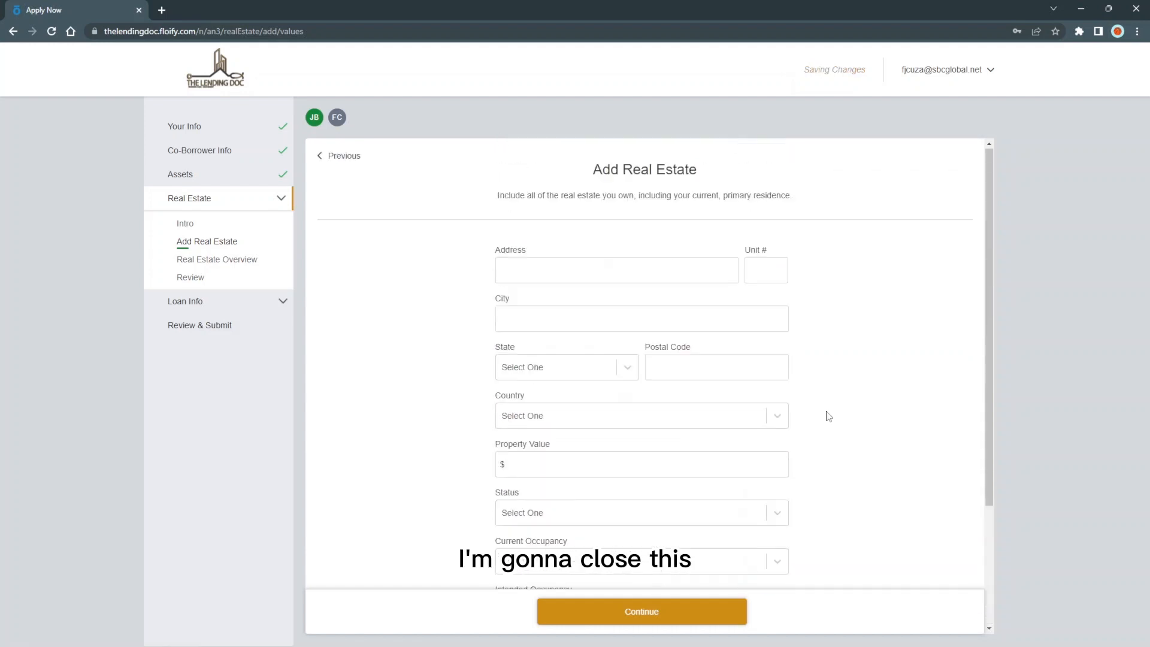
# - Restart the Real Estate section, answer that no real estate is owned, and finish the section
pyautogui.click(211, 226)
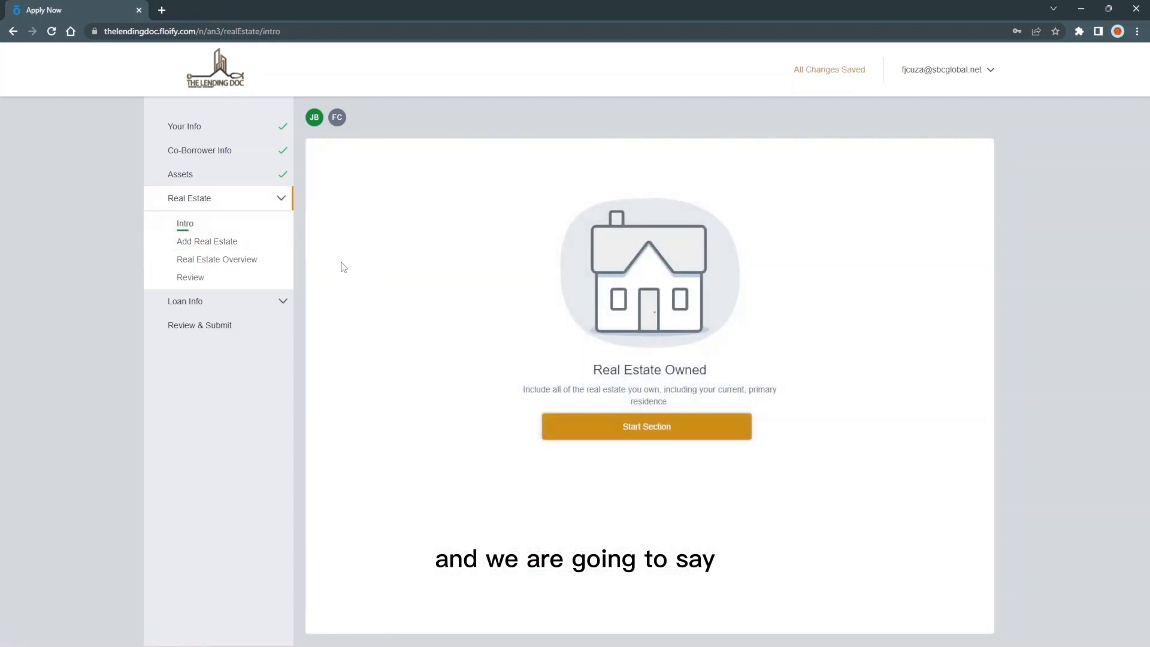
pyautogui.click(205, 203)
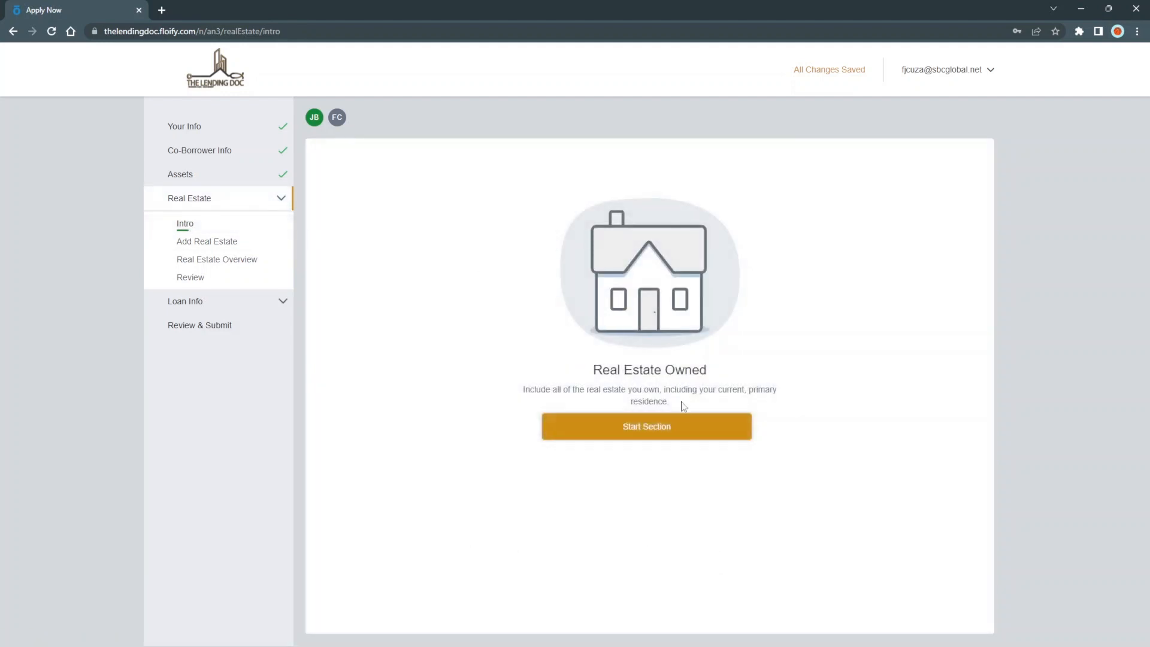
pyautogui.click(672, 429)
pyautogui.click(709, 336)
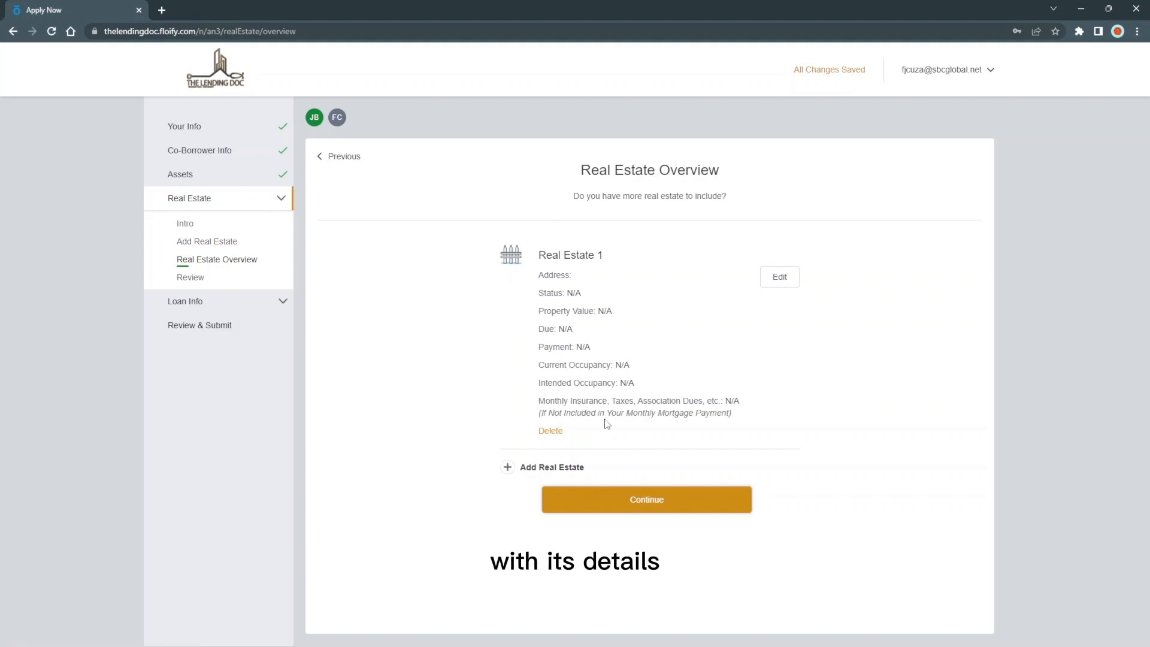
pyautogui.click(633, 499)
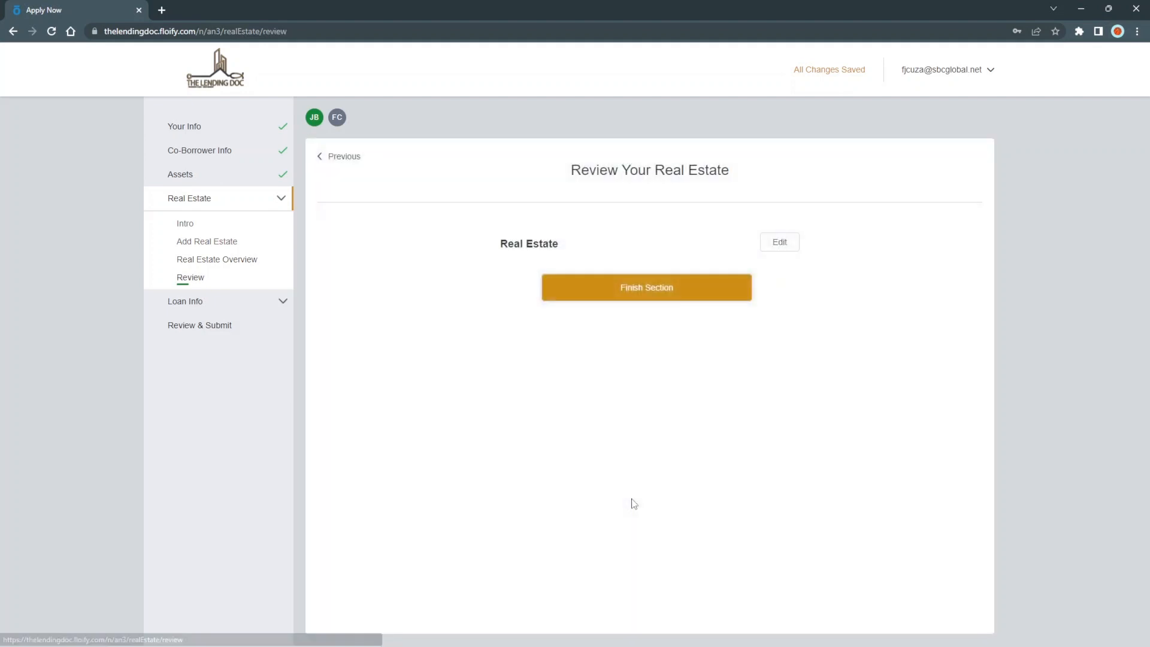
pyautogui.click(659, 294)
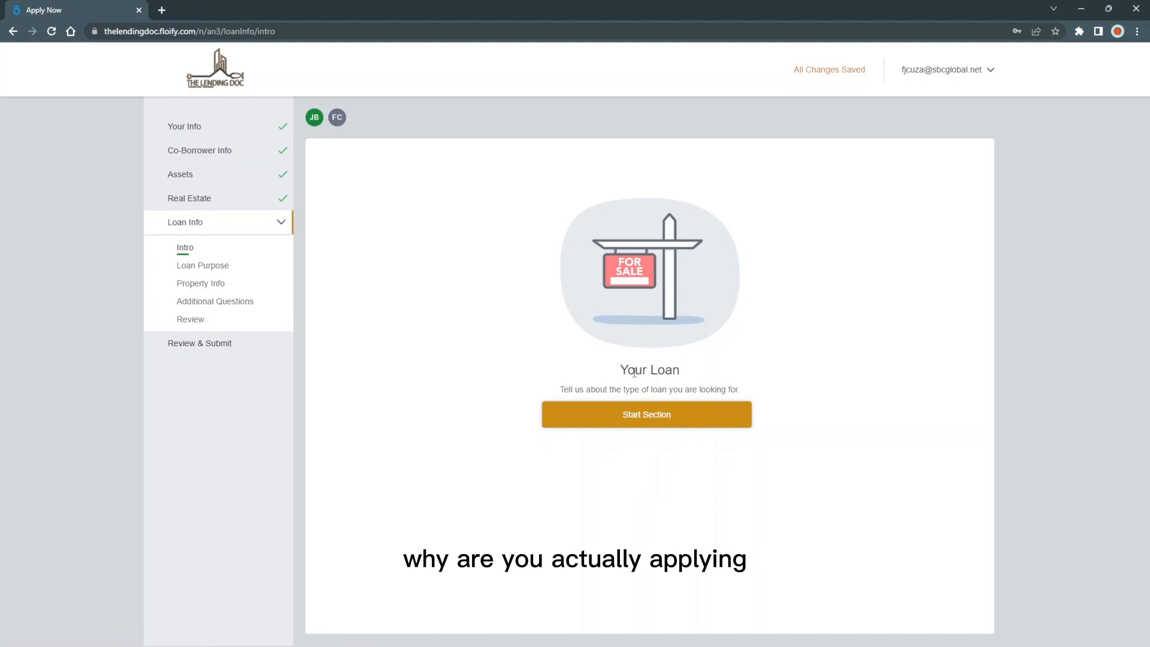
# - Start the loan section with Purchase as the loan purpose and Florida as the state for the loan
pyautogui.click(635, 415)
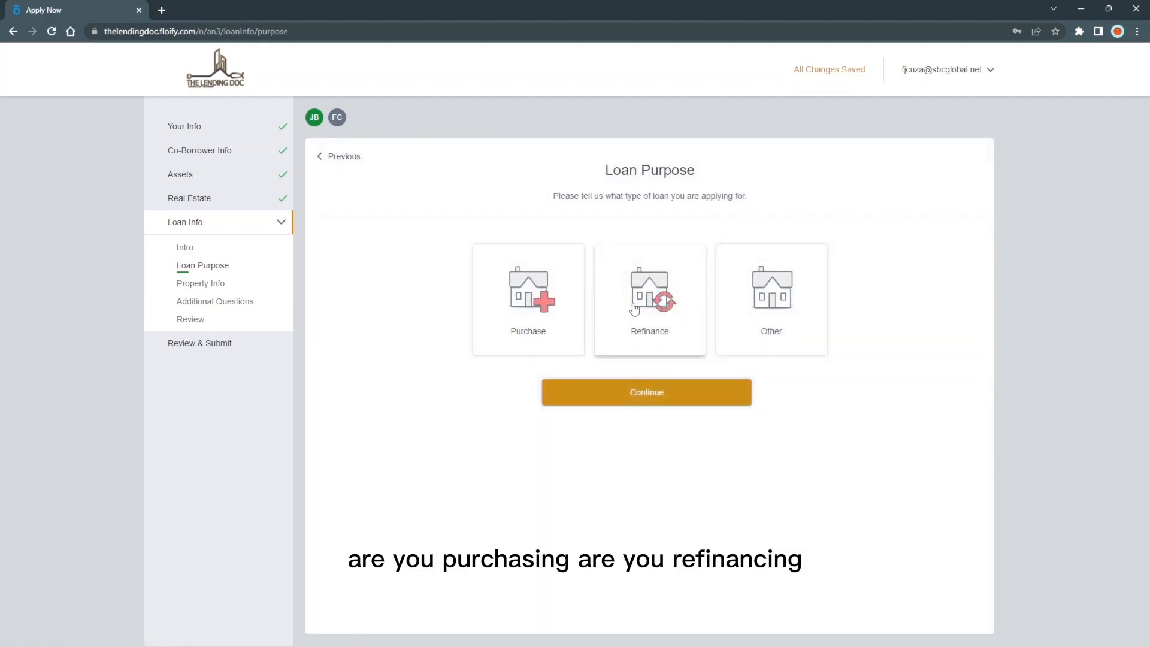
pyautogui.click(529, 321)
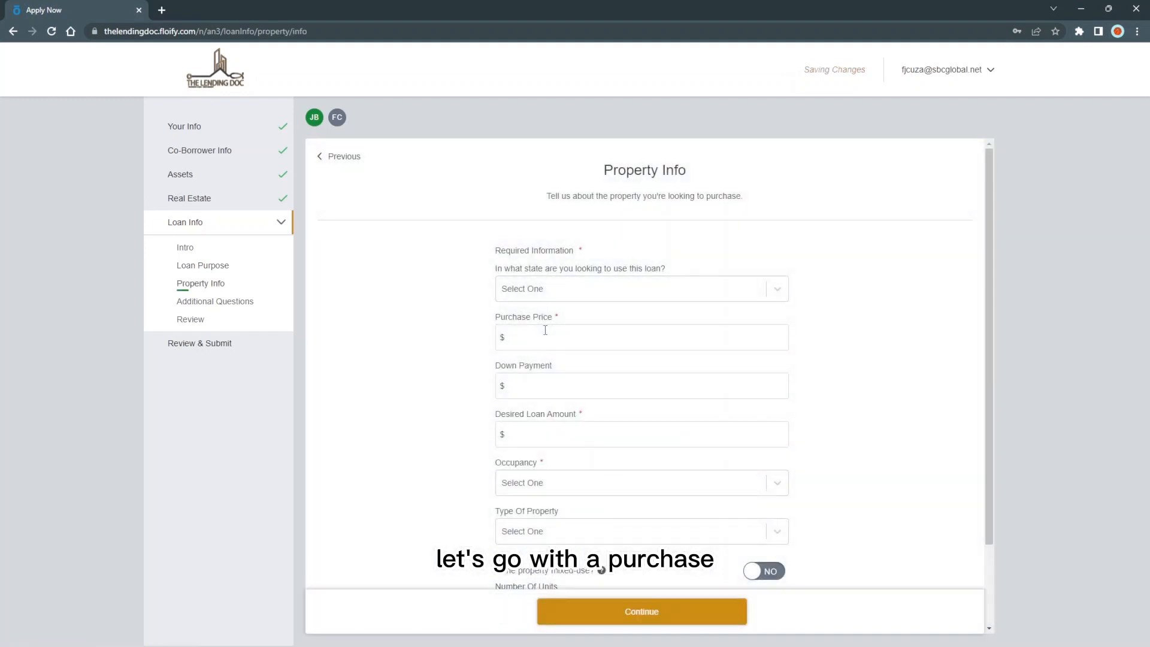
pyautogui.click(782, 290)
pyautogui.write('florida')
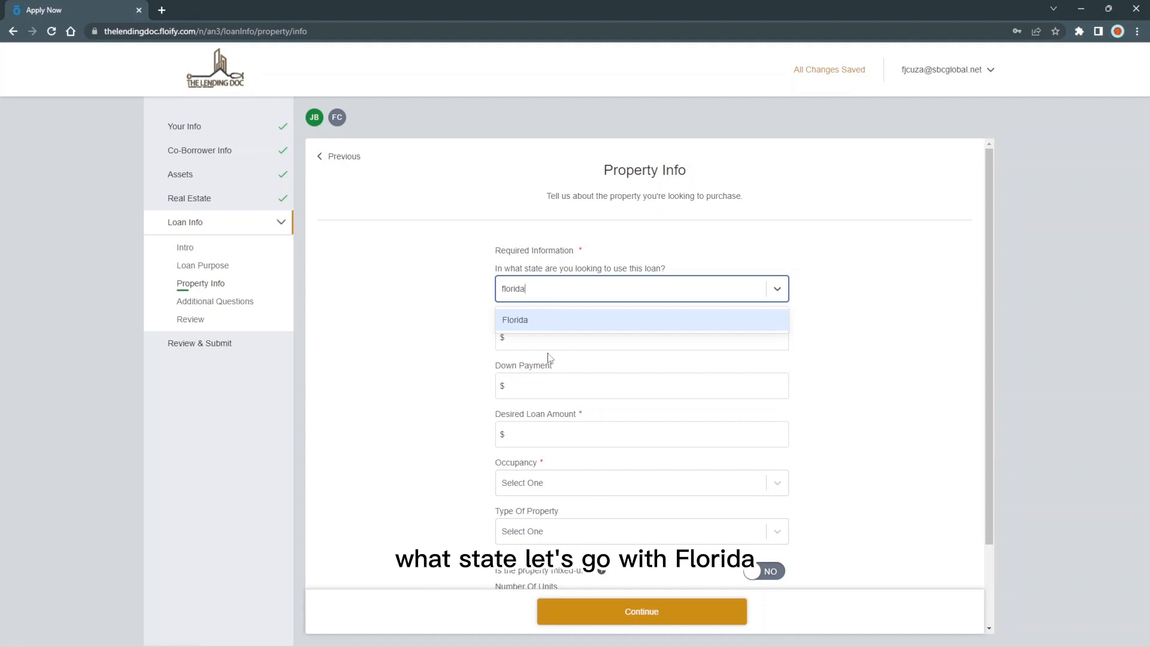
pyautogui.click(512, 327)
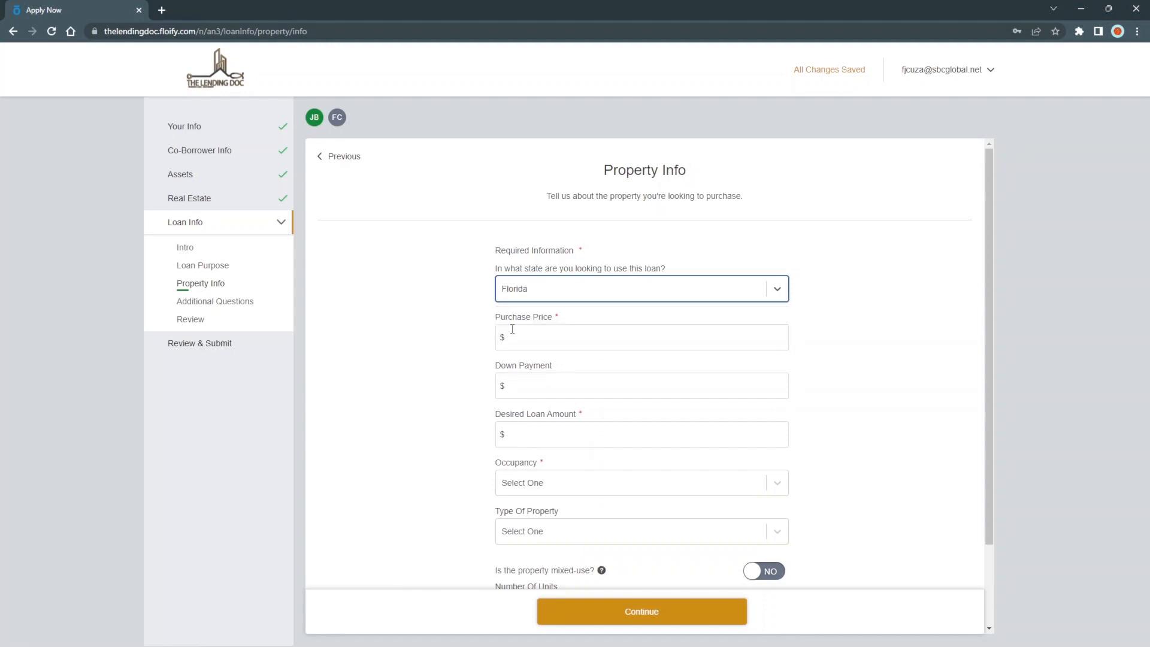
# - Set the purchase price to $350,000, the down payment to $35,000 and the desired loan amount to $315,000
pyautogui.click(515, 337)
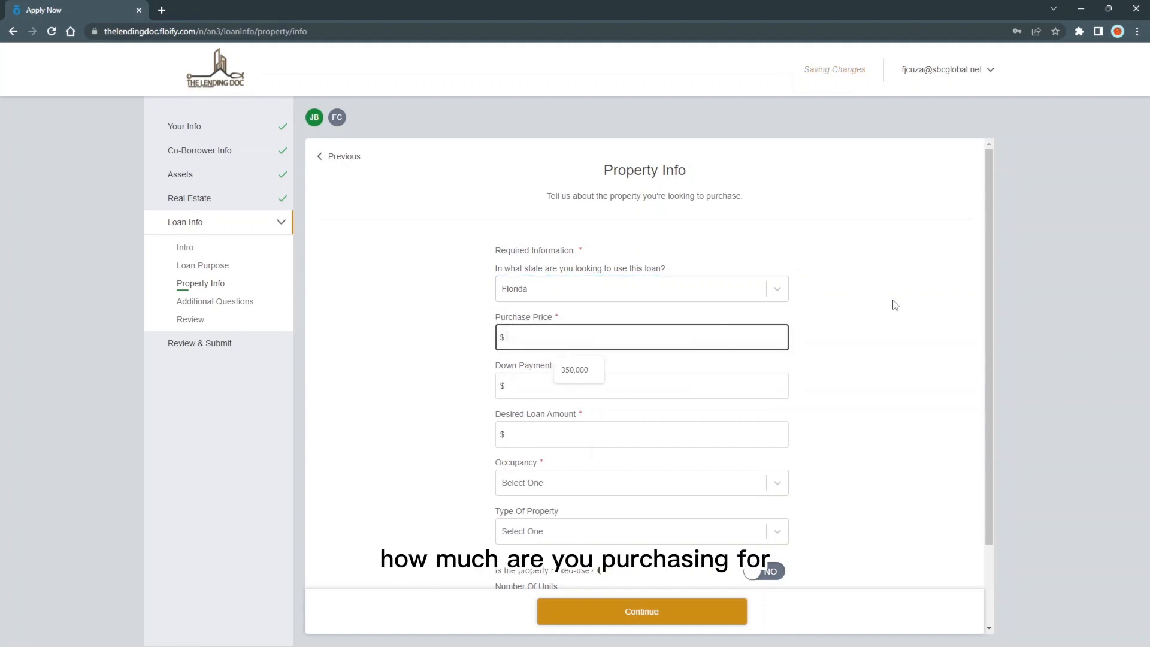
pyautogui.click(576, 369)
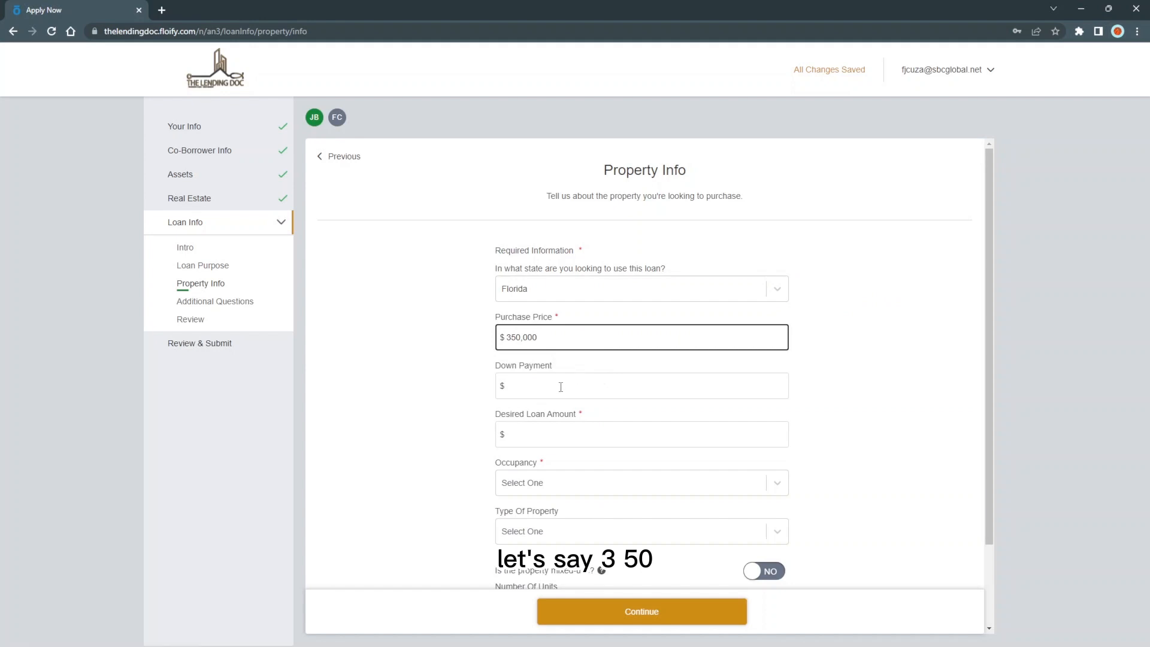
pyautogui.click(562, 386)
pyautogui.click(569, 421)
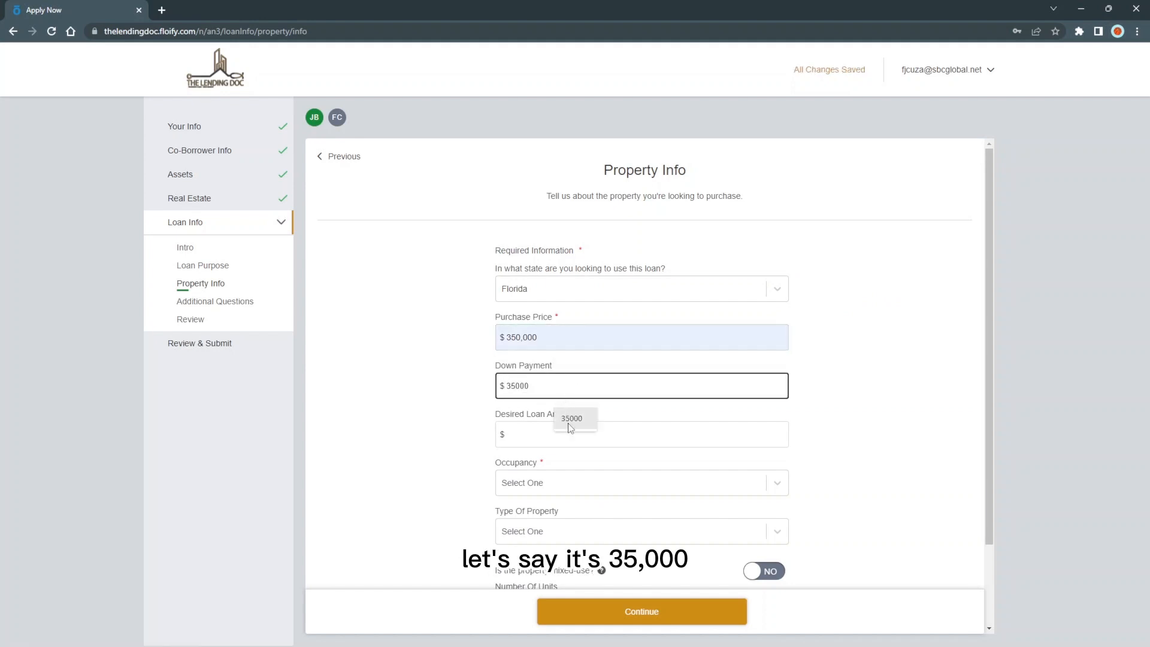
pyautogui.click(569, 427)
pyautogui.click(557, 435)
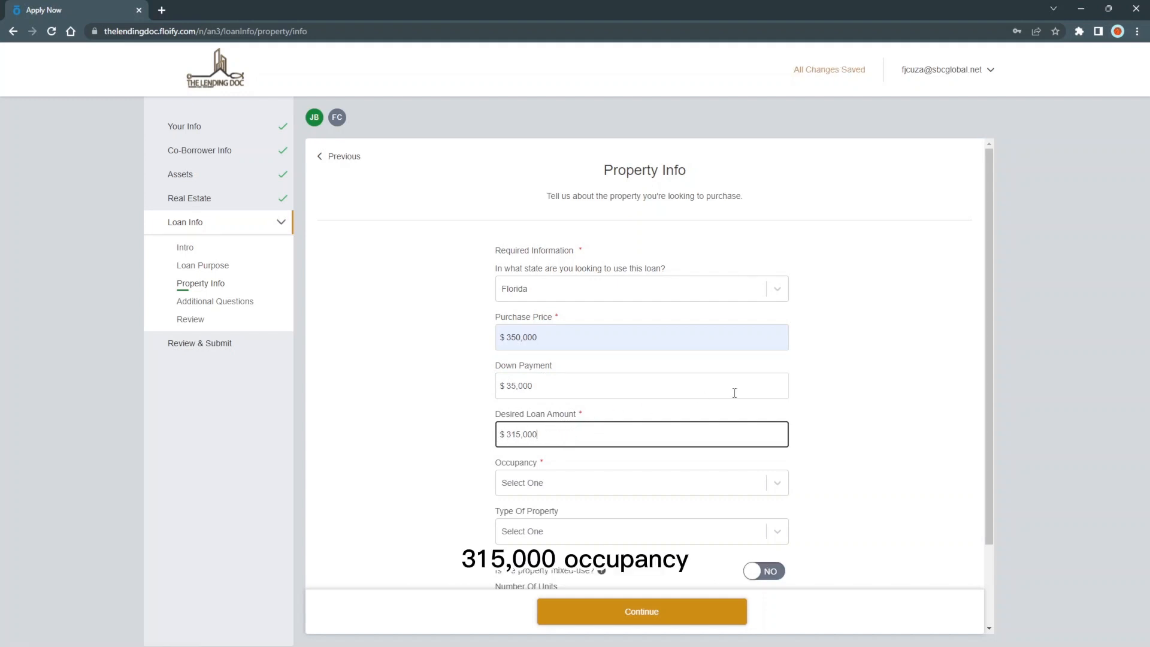
# - Set the occupancy to Primary Residence and the type of property to Single Family Home
pyautogui.scroll(-1, 899, 371)
pyautogui.click(780, 428)
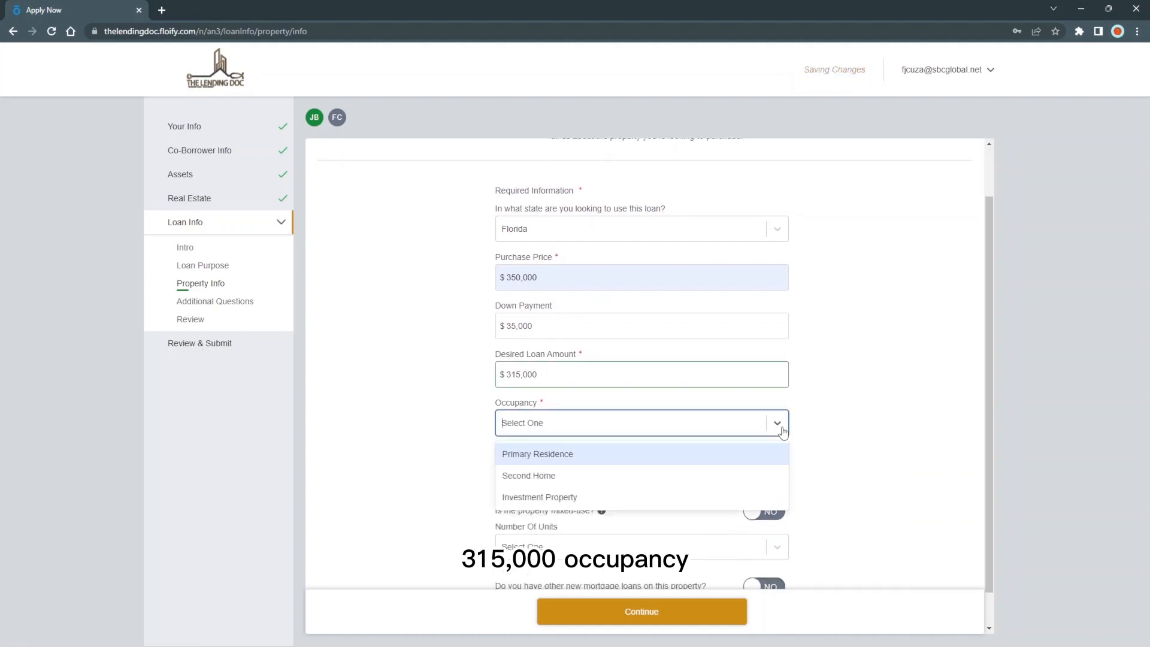
pyautogui.click(615, 461)
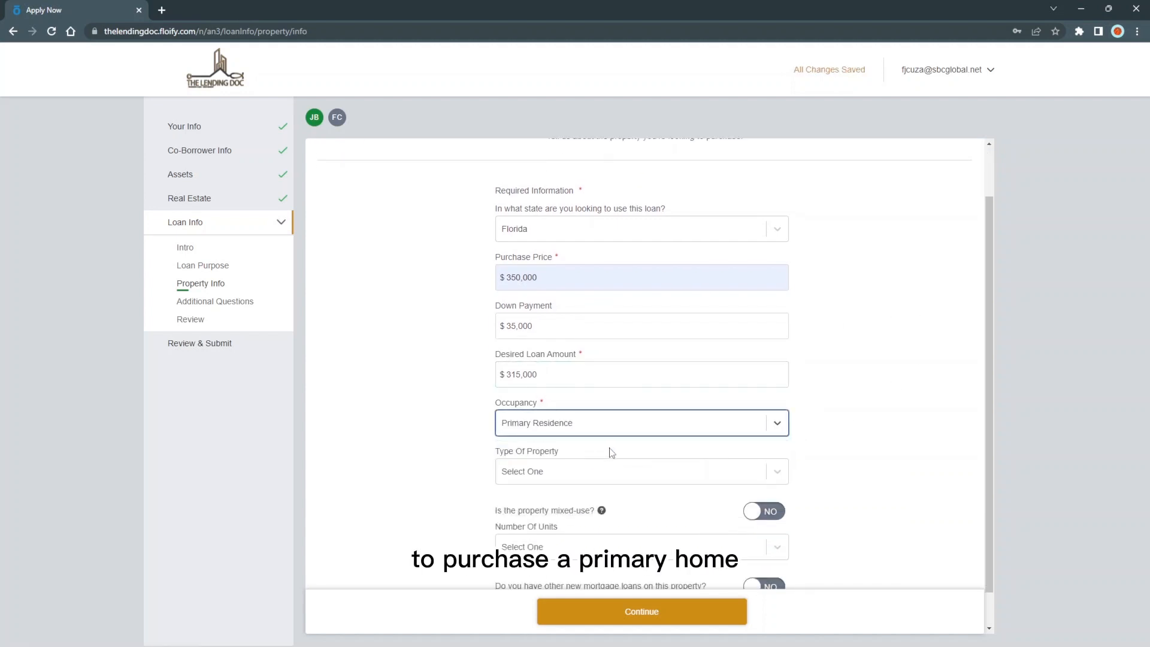
pyautogui.click(588, 477)
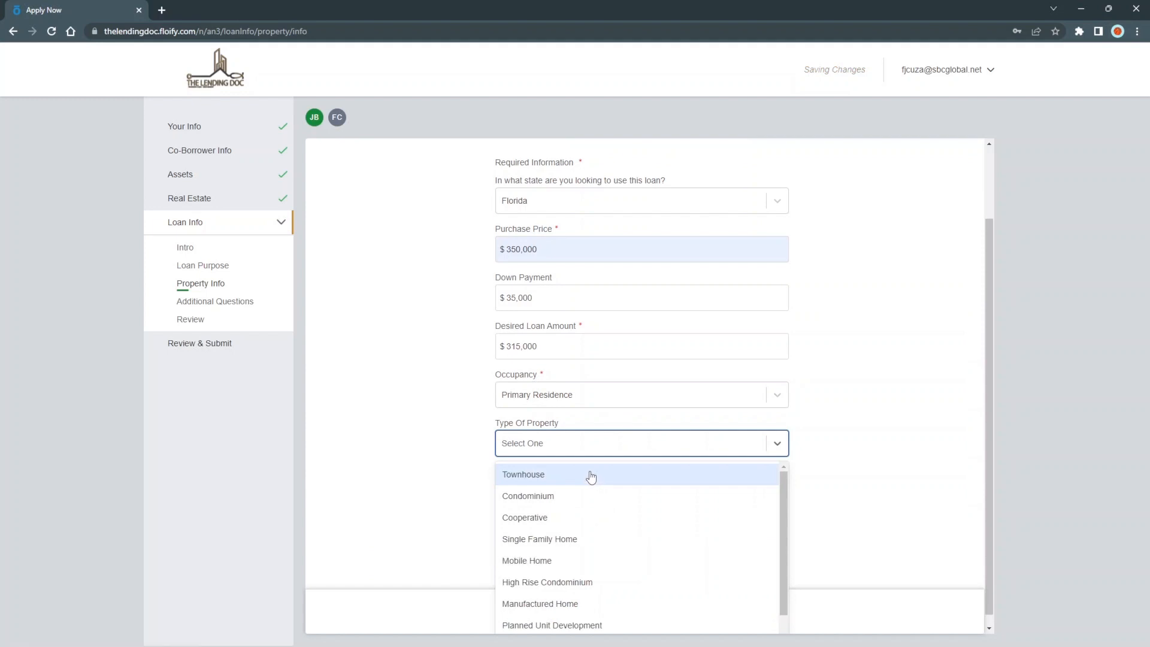
pyautogui.click(538, 539)
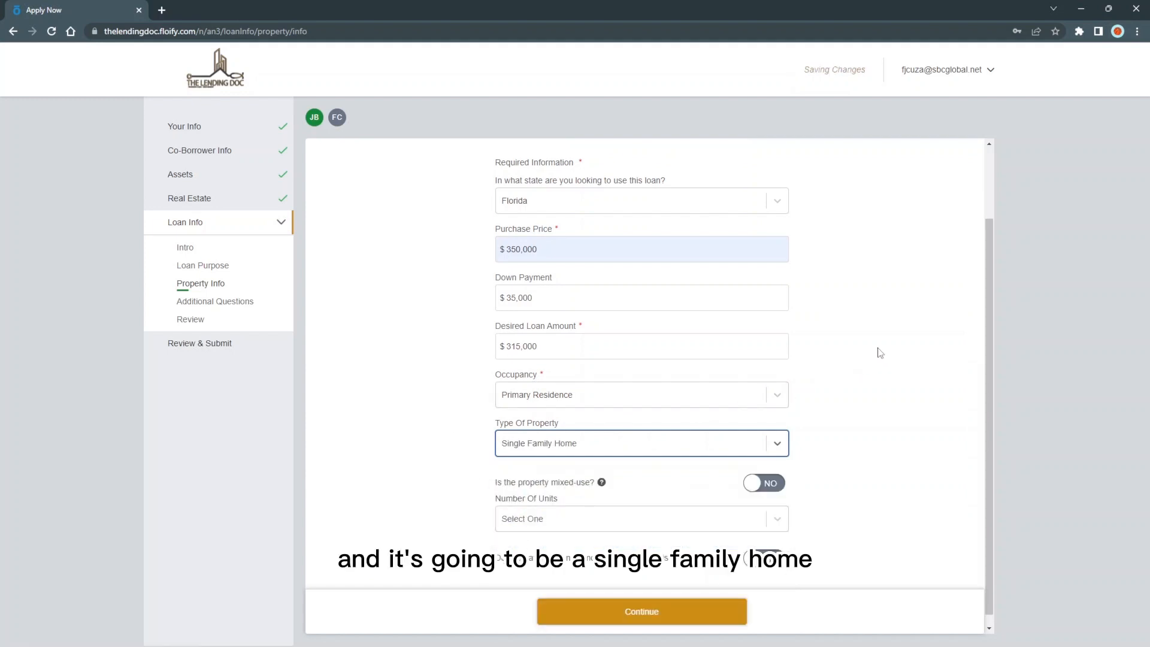
pyautogui.click(777, 444)
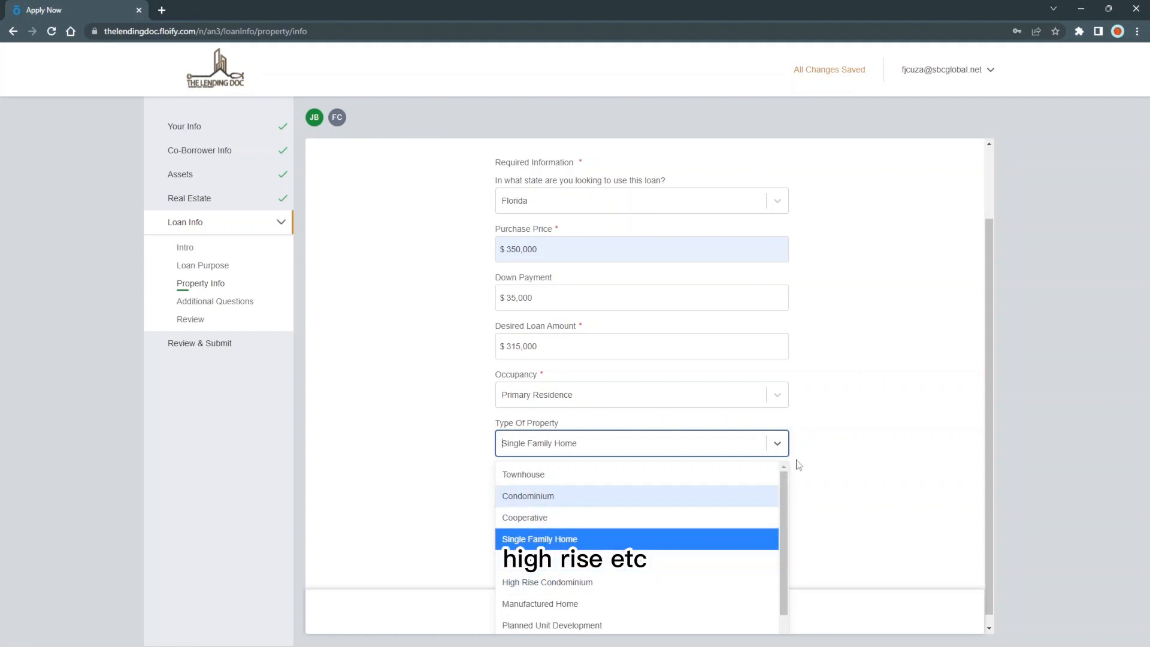
pyautogui.click(855, 402)
pyautogui.scroll(-1, 864, 378)
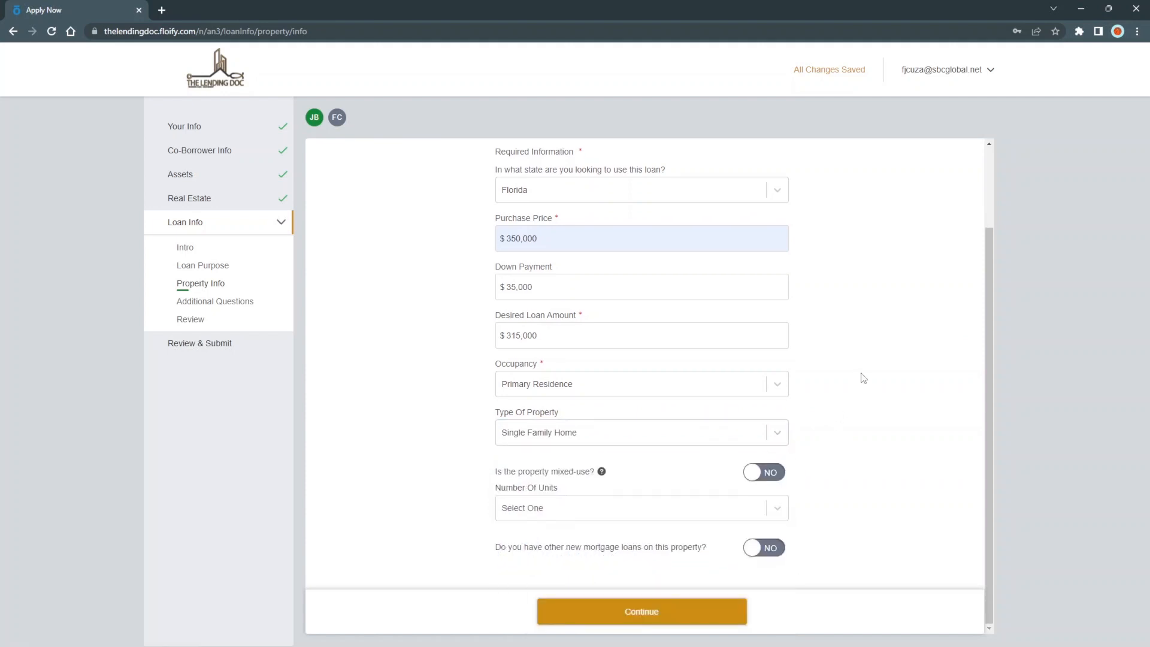
# - Answer No to the property being mixed-use and to other new mortgage loans, and finish the property information
pyautogui.click(776, 472)
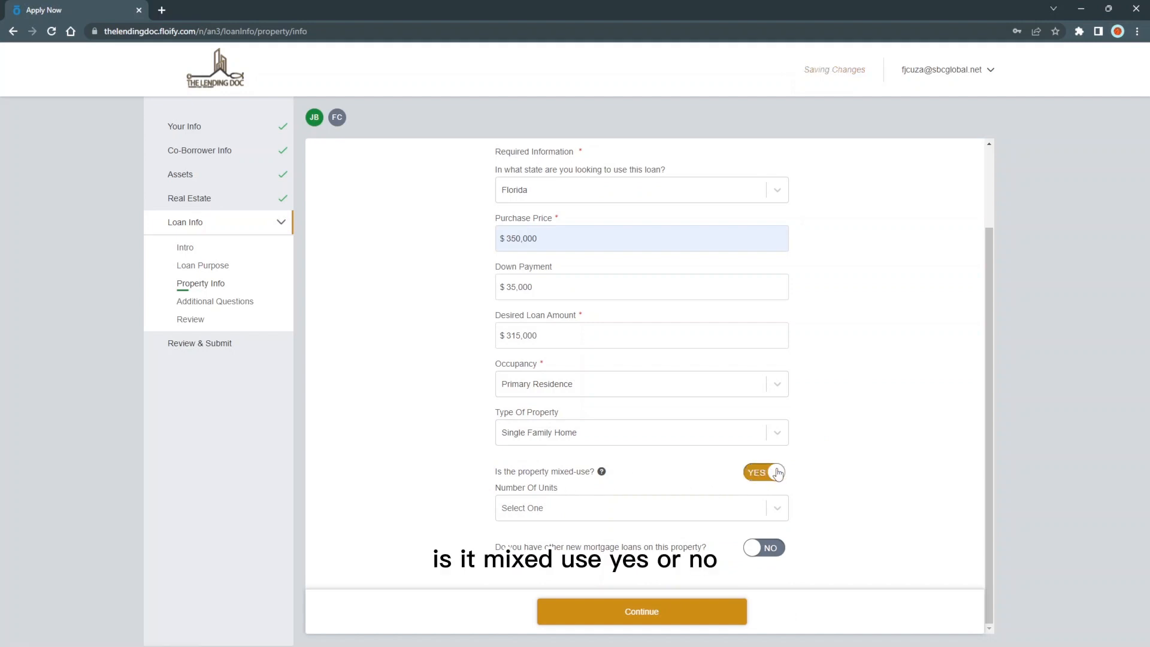
pyautogui.click(781, 474)
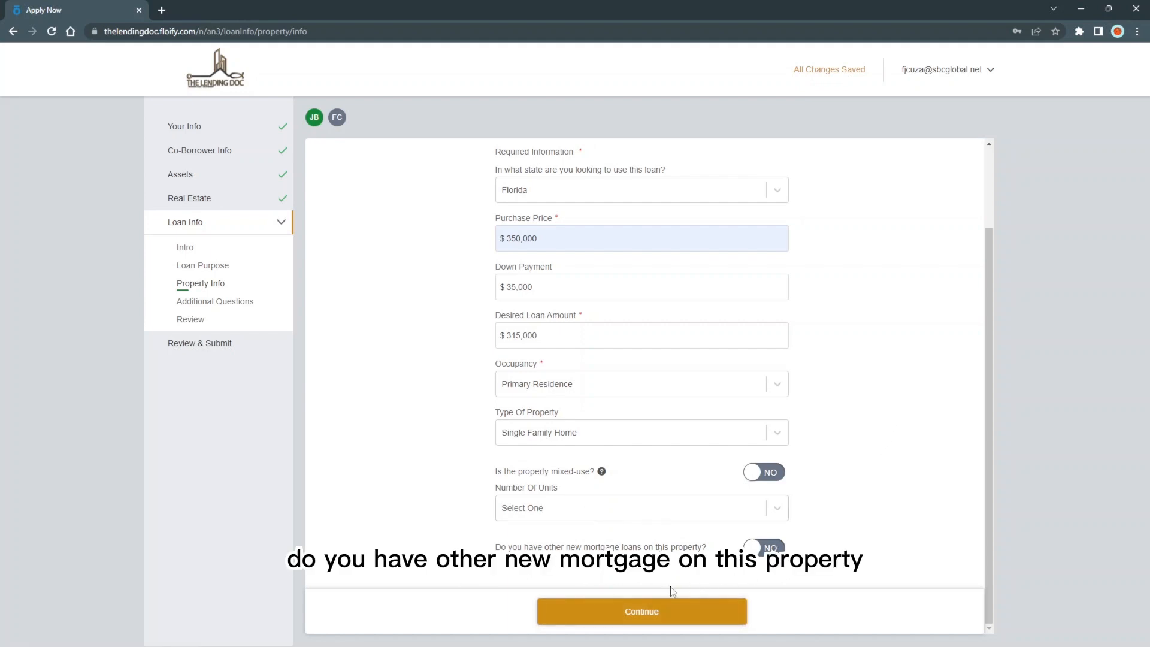
pyautogui.click(642, 612)
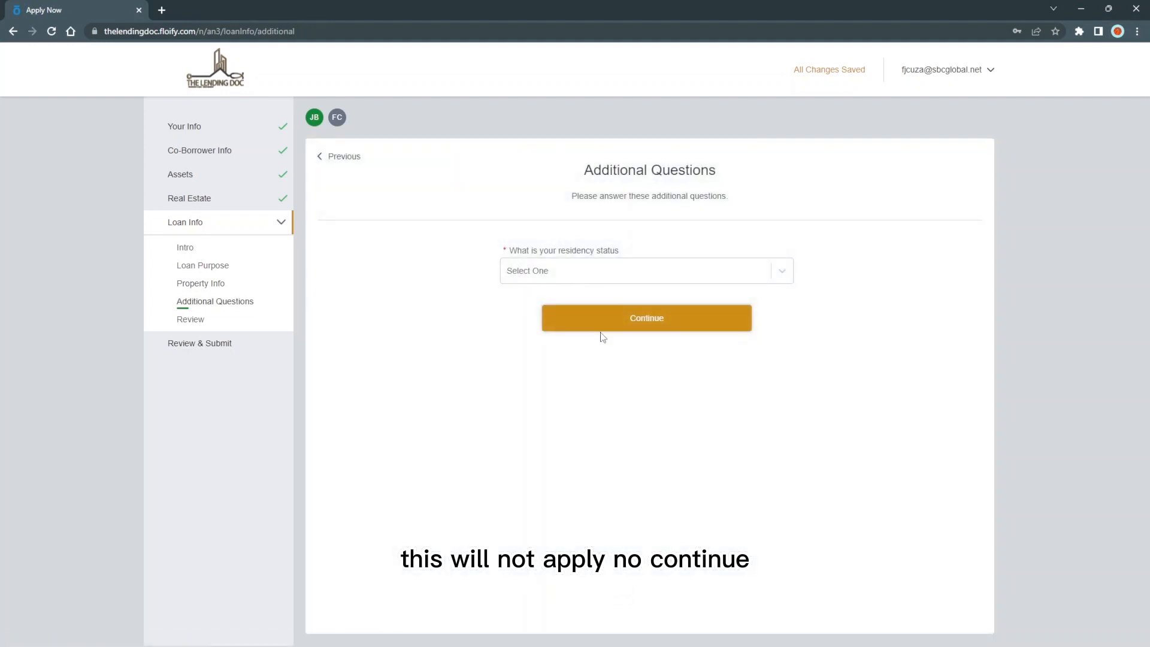
# - Set the residency status to US citizen, review the loan info summary, and complete the Loan Info section
pyautogui.click(590, 273)
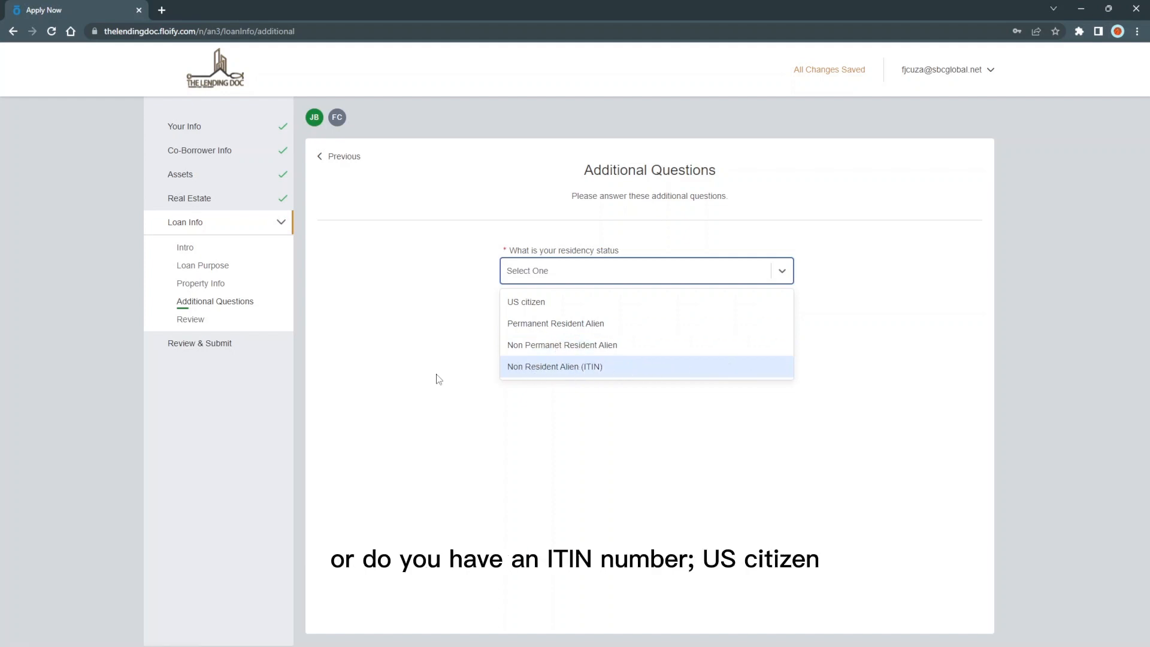
pyautogui.click(545, 302)
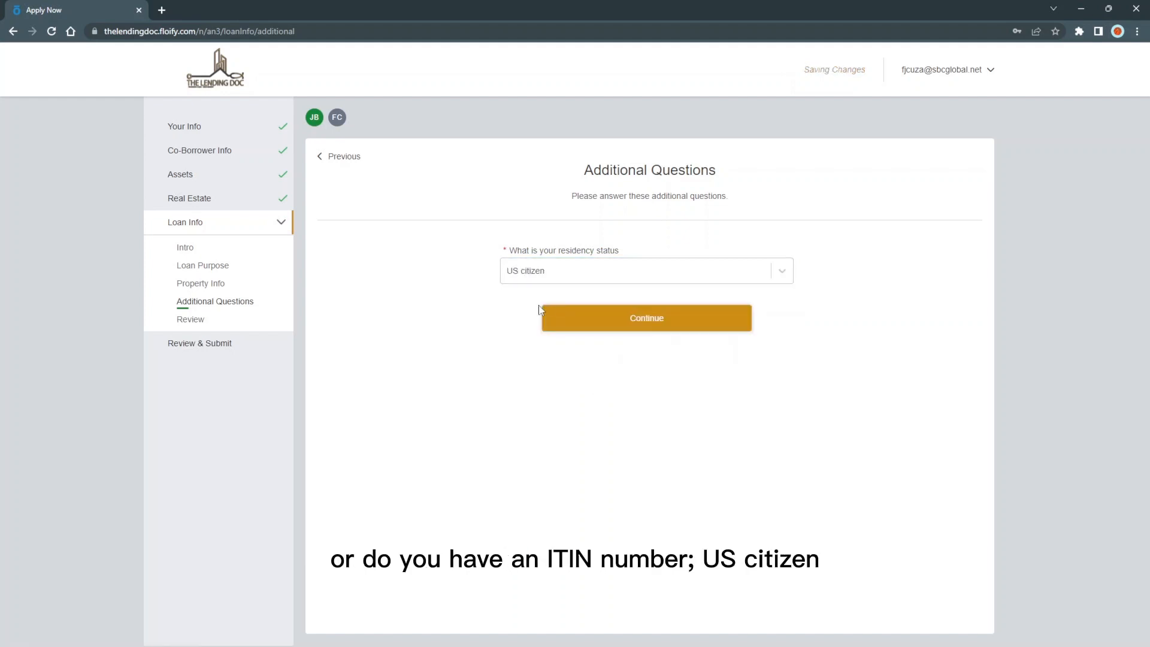
pyautogui.click(698, 324)
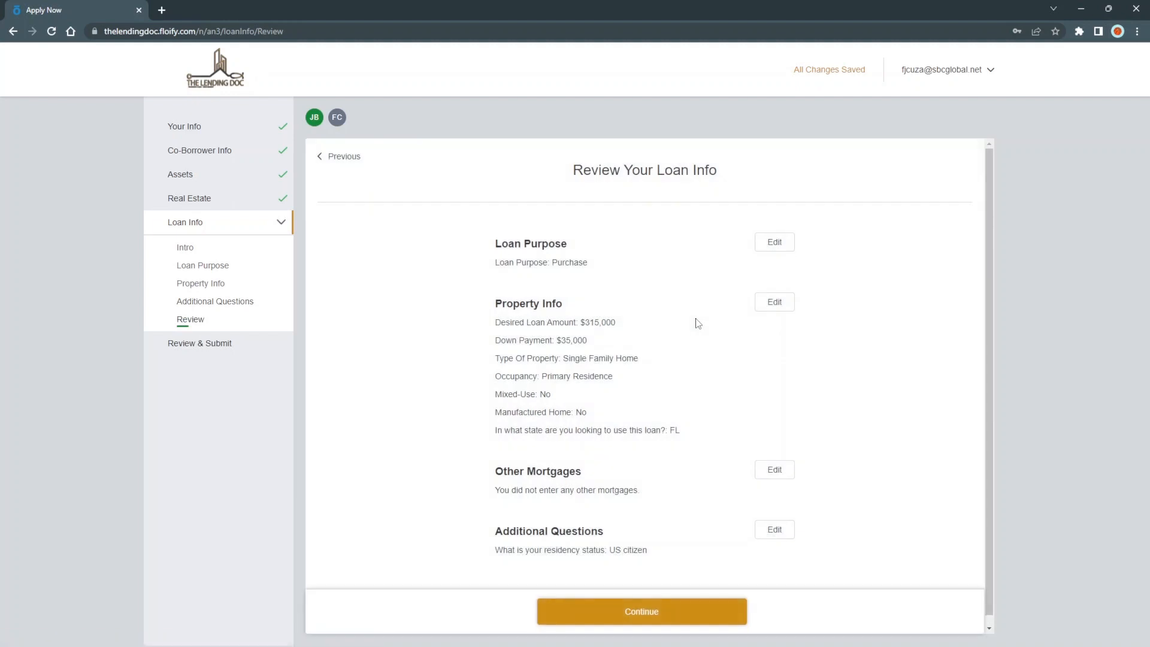
pyautogui.scroll(-1, 701, 322)
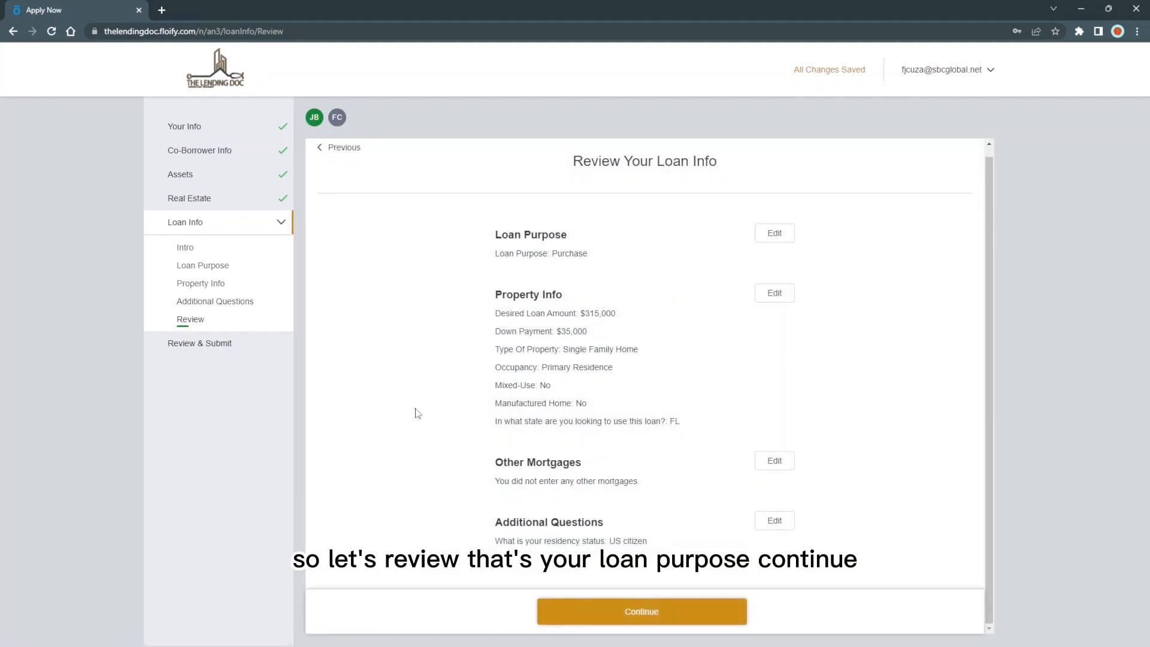
pyautogui.click(648, 608)
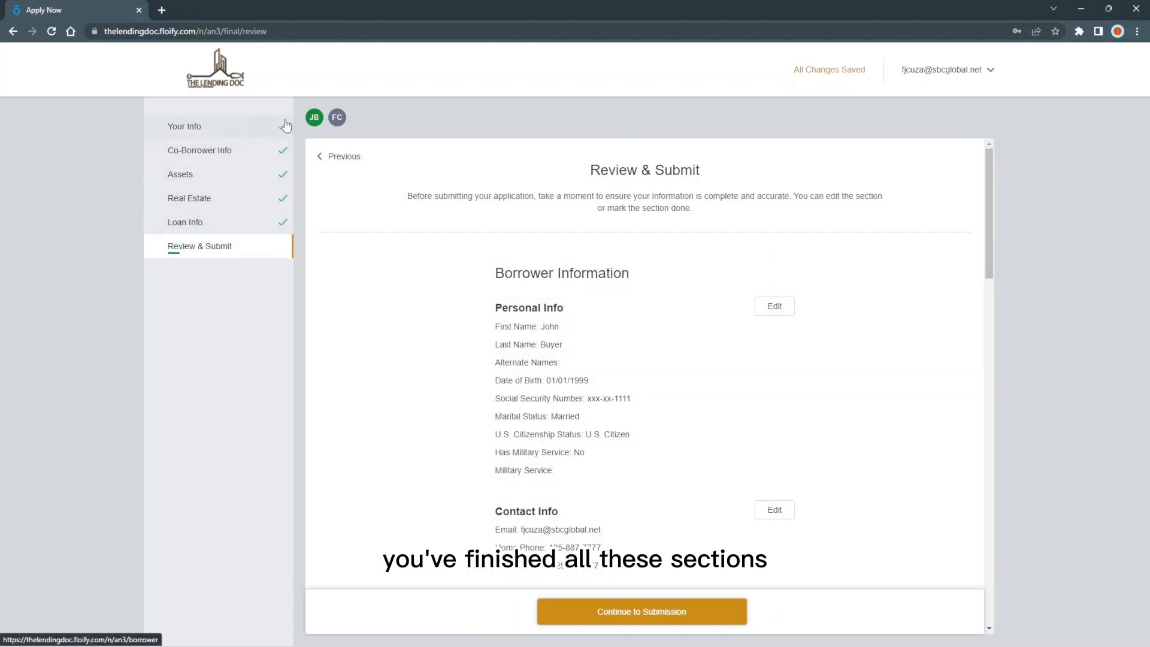
# - Review the application's Borrower Information, Assets, Real Estate and Loan Info sections in order
pyautogui.scroll(-20, 431, 295)
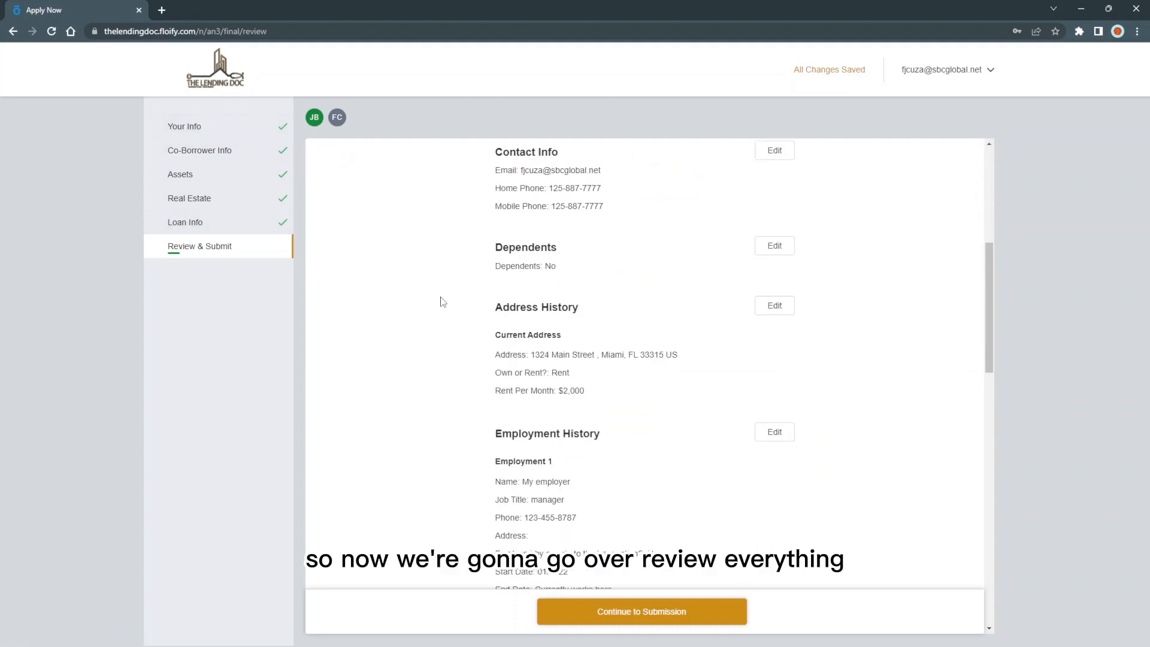
pyautogui.scroll(-1, 447, 300)
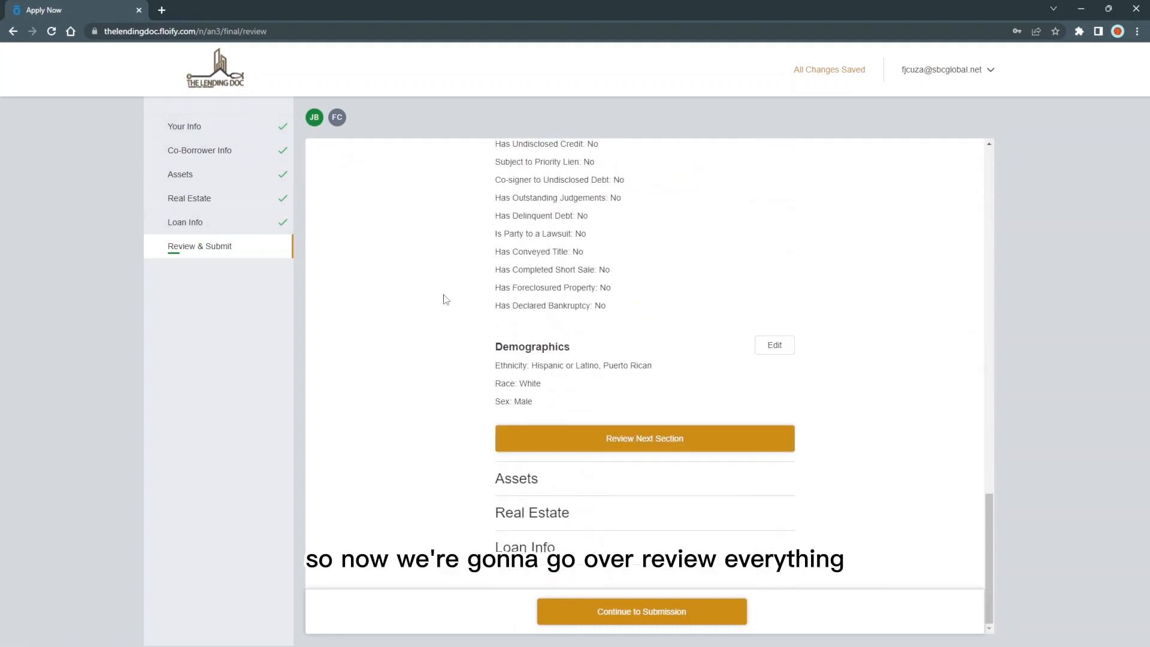
pyautogui.click(536, 450)
pyautogui.scroll(4, 561, 390)
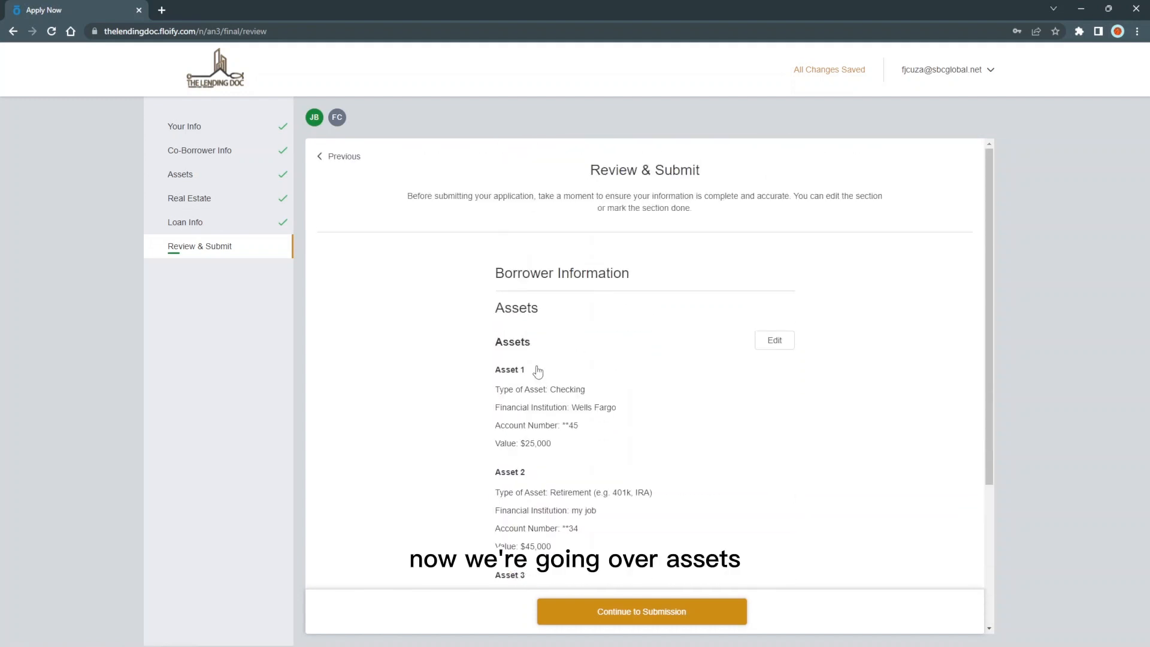
pyautogui.scroll(-4, 513, 315)
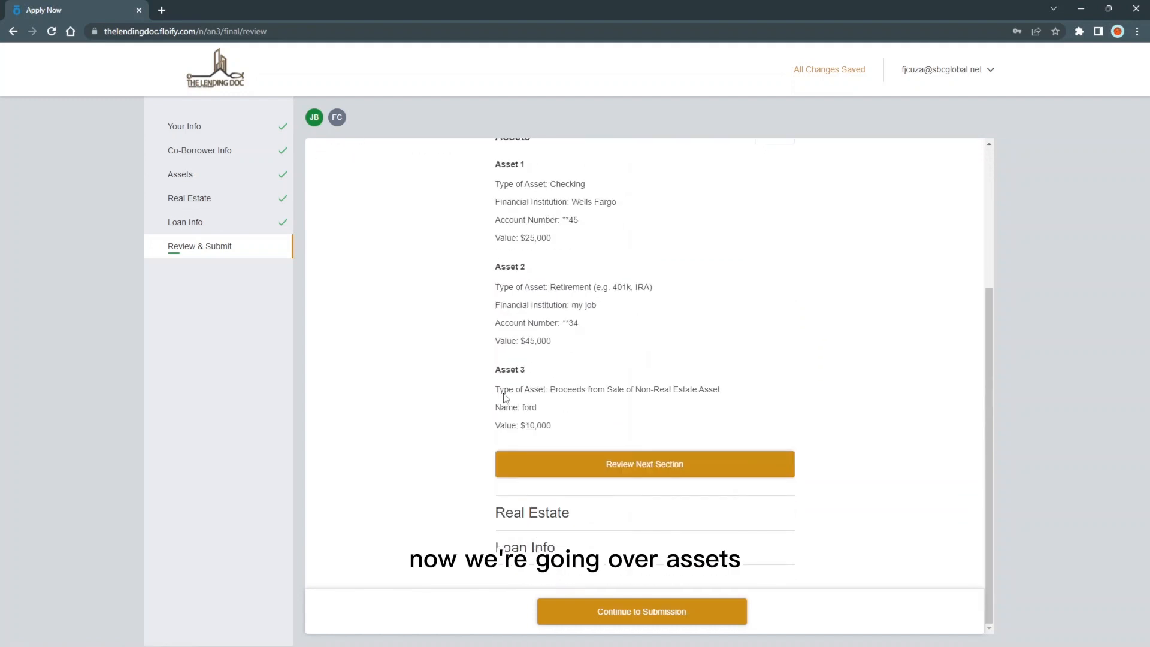
pyautogui.click(530, 469)
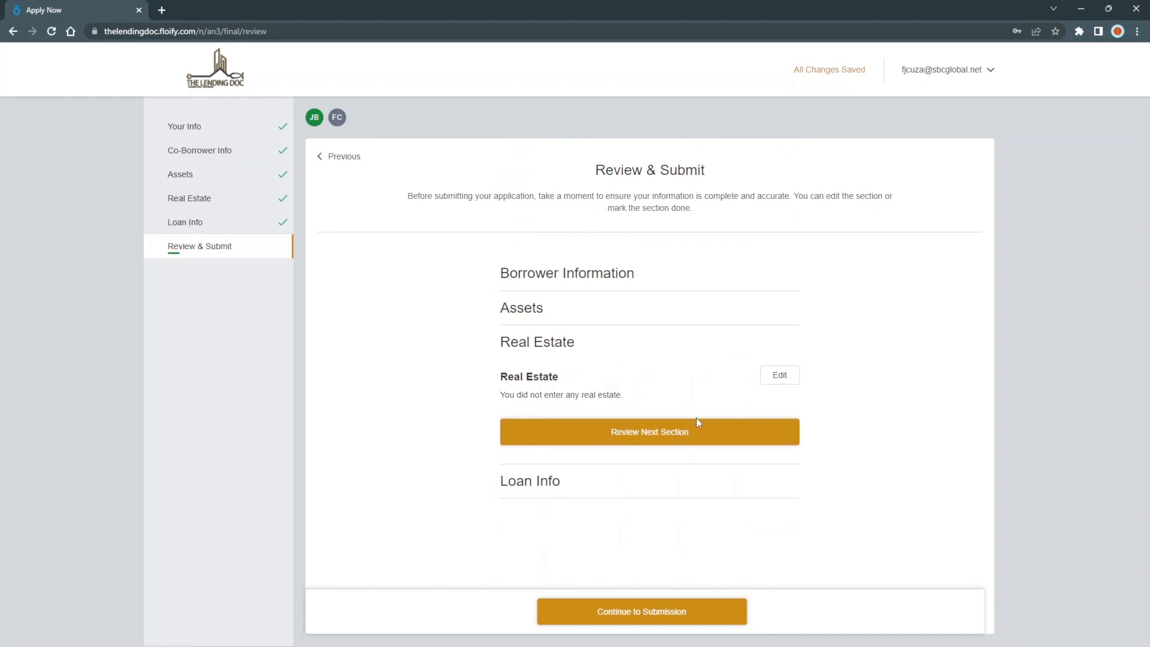
pyautogui.click(659, 437)
pyautogui.scroll(-4, 535, 419)
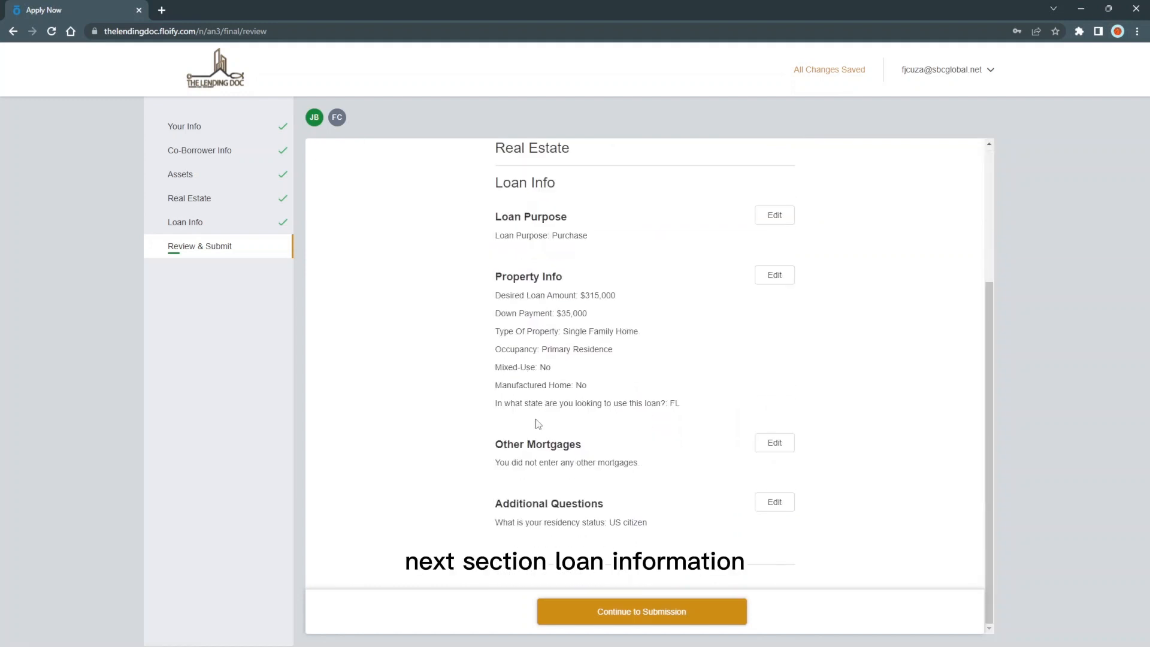
# - Proceed to submission, give the borrower's authorization for the credit check, and submit the application
pyautogui.click(591, 614)
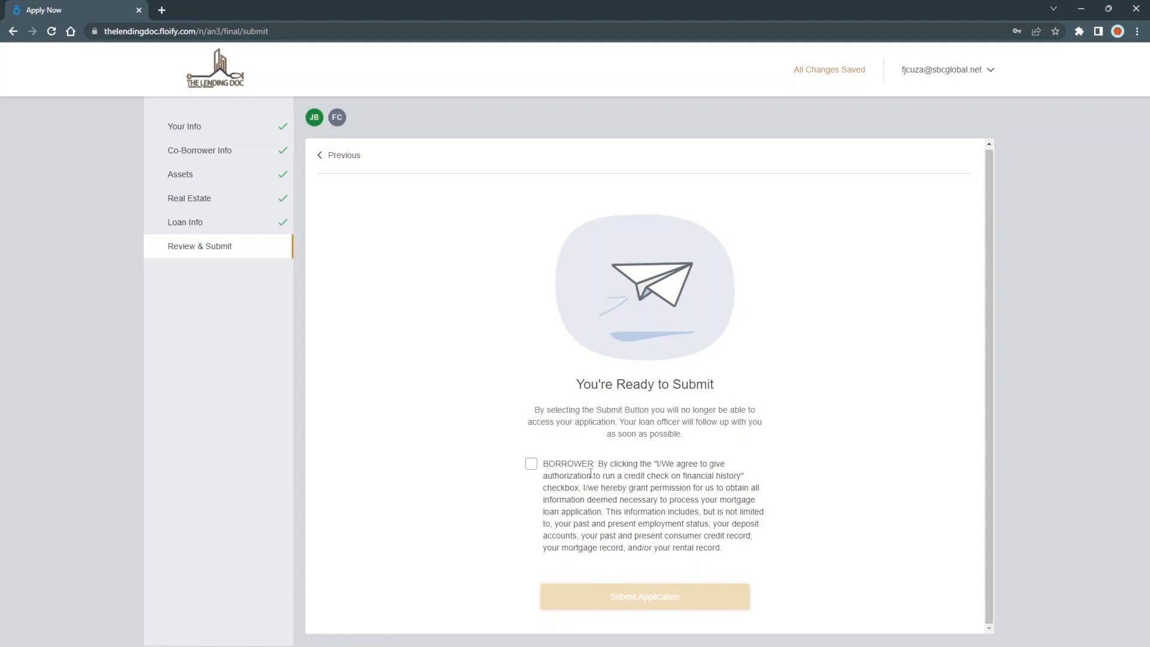
pyautogui.click(530, 467)
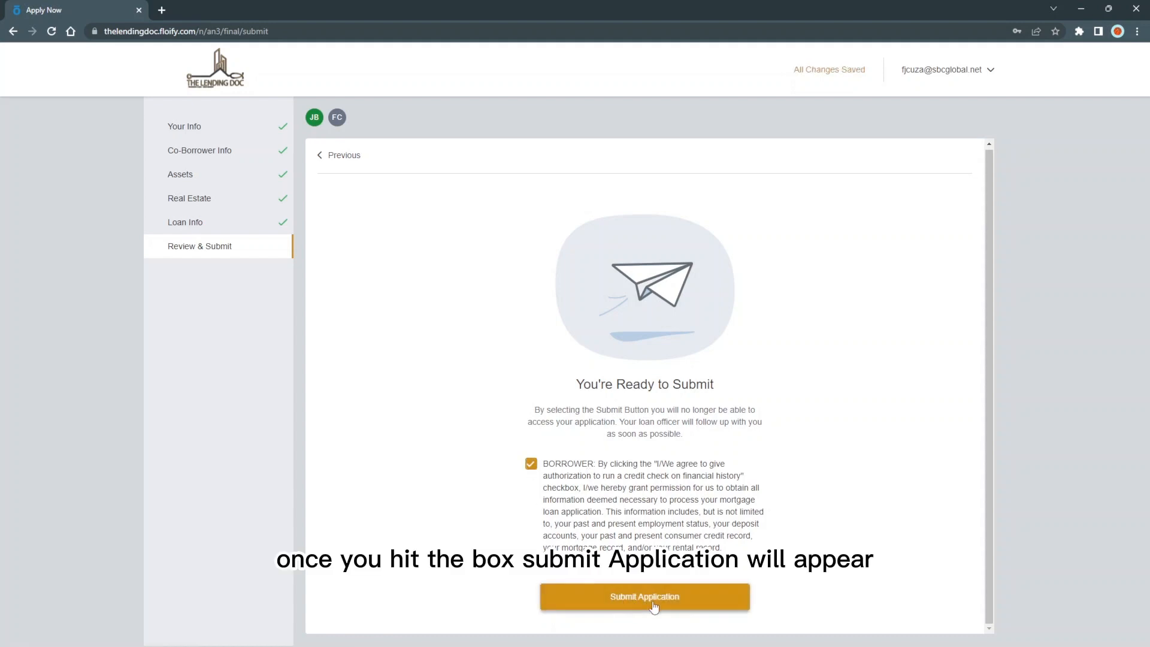
pyautogui.click(580, 600)
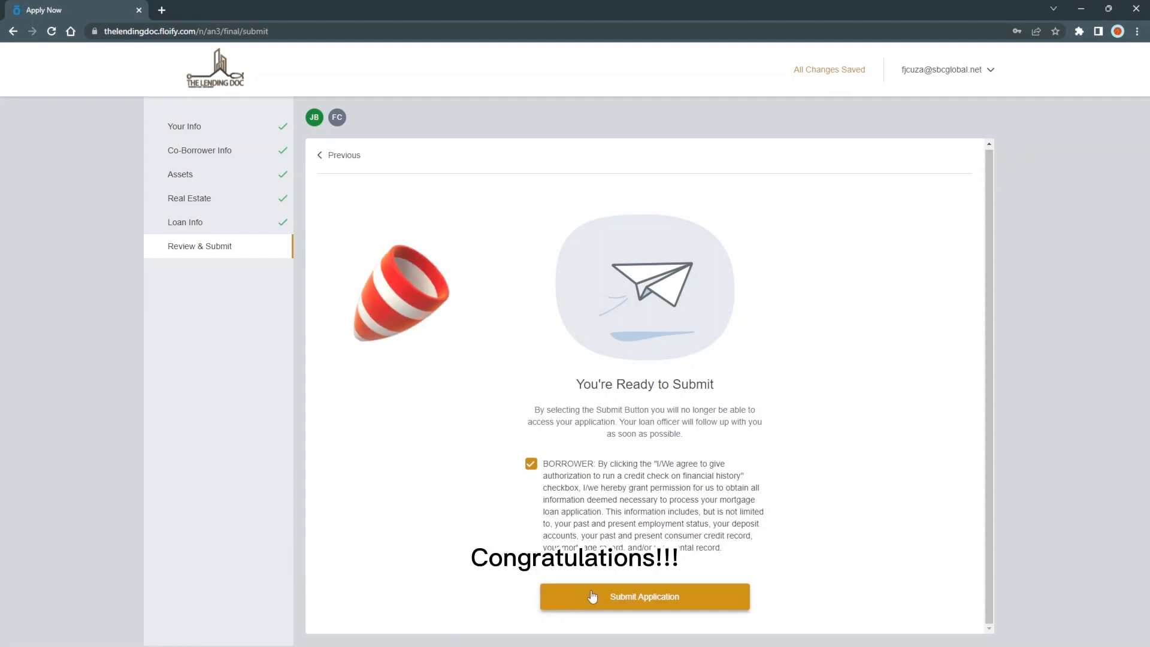